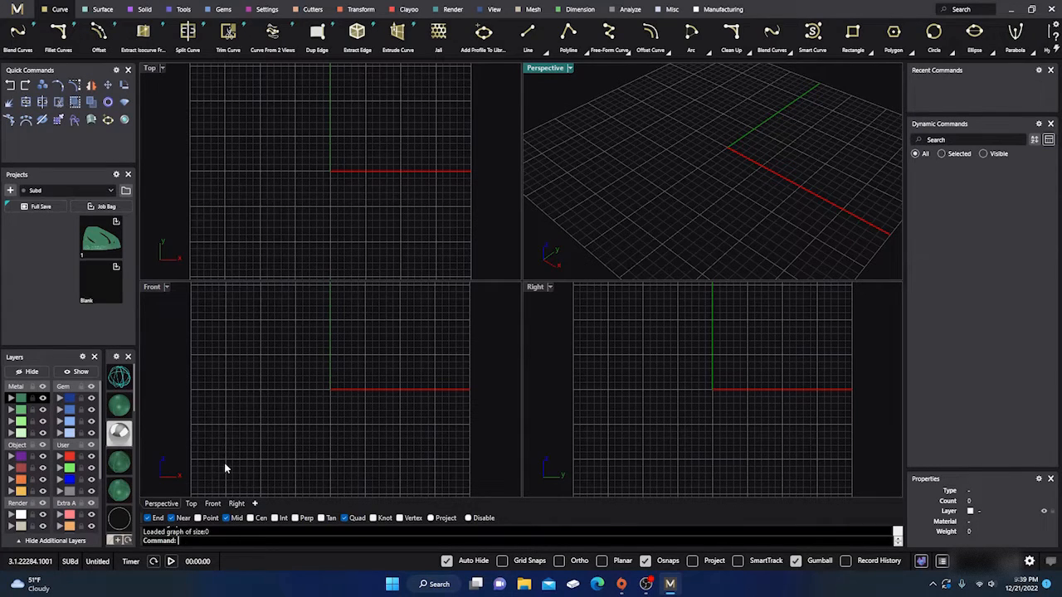
# - Open the program options and display the Toolbars settings page
pyautogui.write('Options')
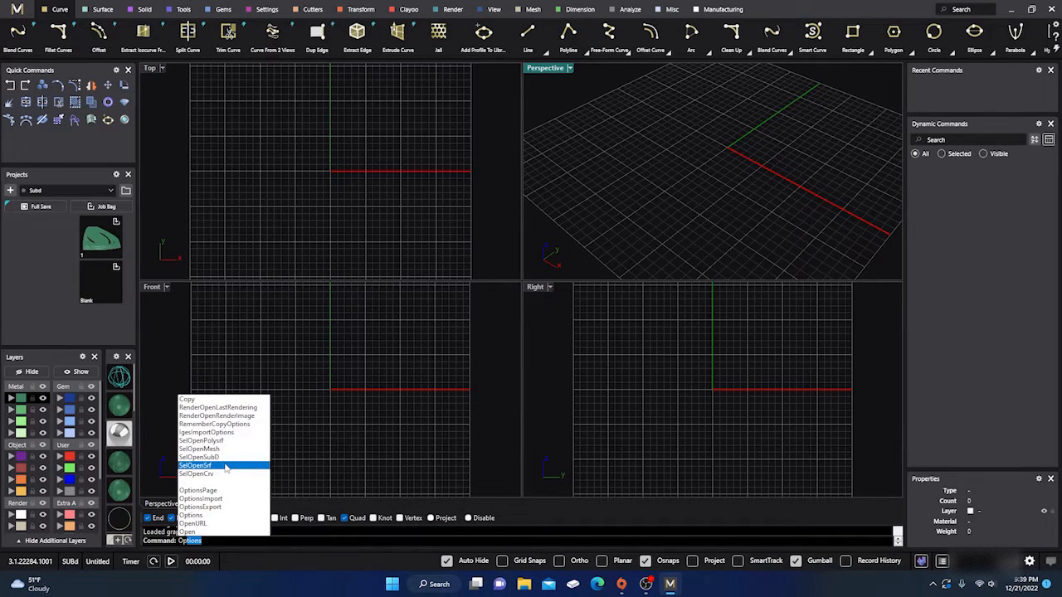
pyautogui.press('Return')
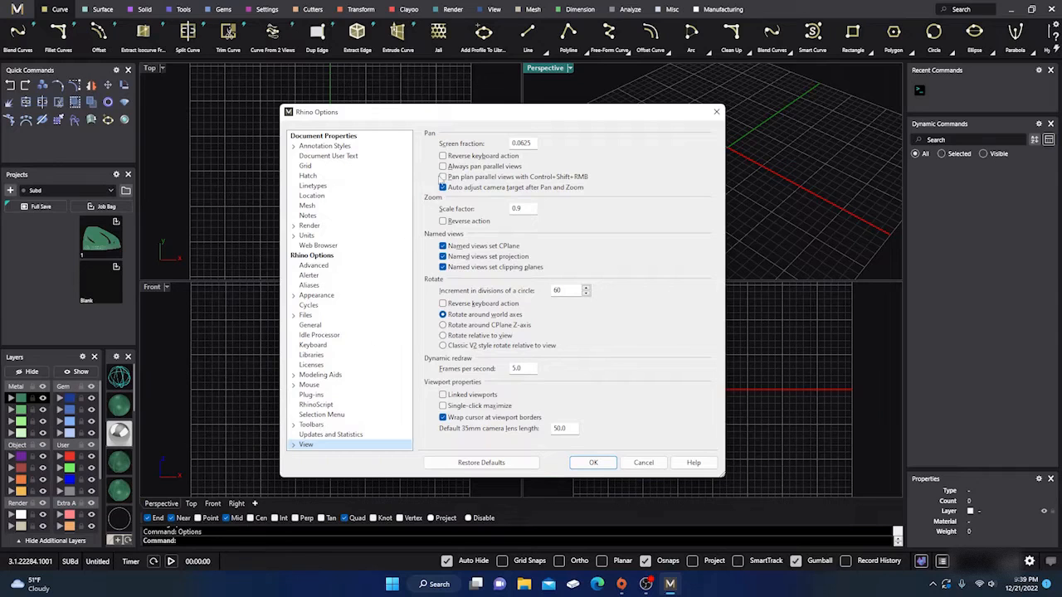
pyautogui.moveTo(426, 114); pyautogui.dragTo(509, 93)
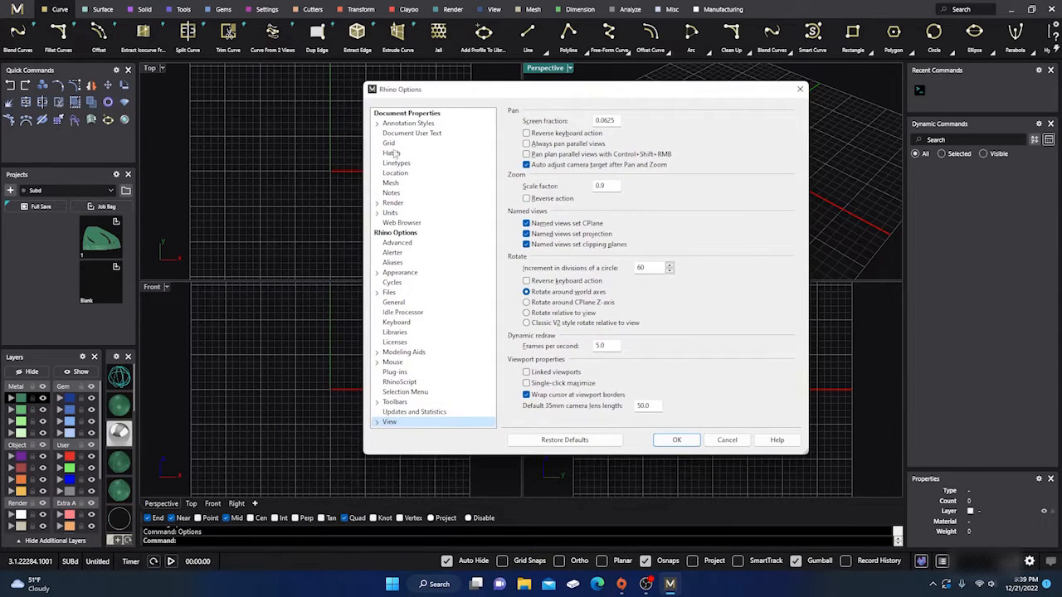
pyautogui.click(395, 402)
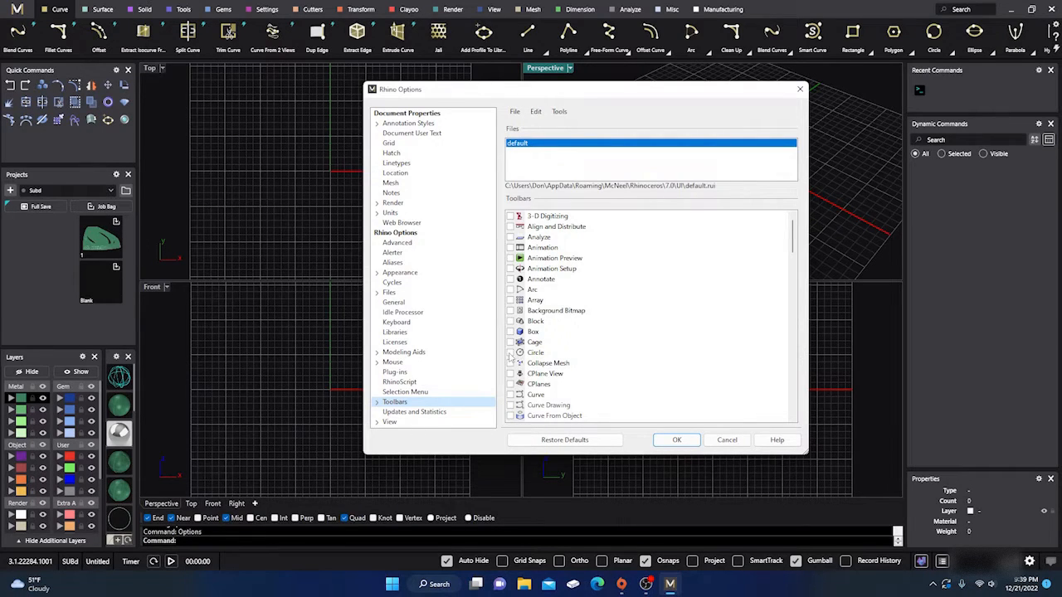
# - Show the Box toolbar, place it over the Perspective viewport, and hide it again
pyautogui.click(510, 332)
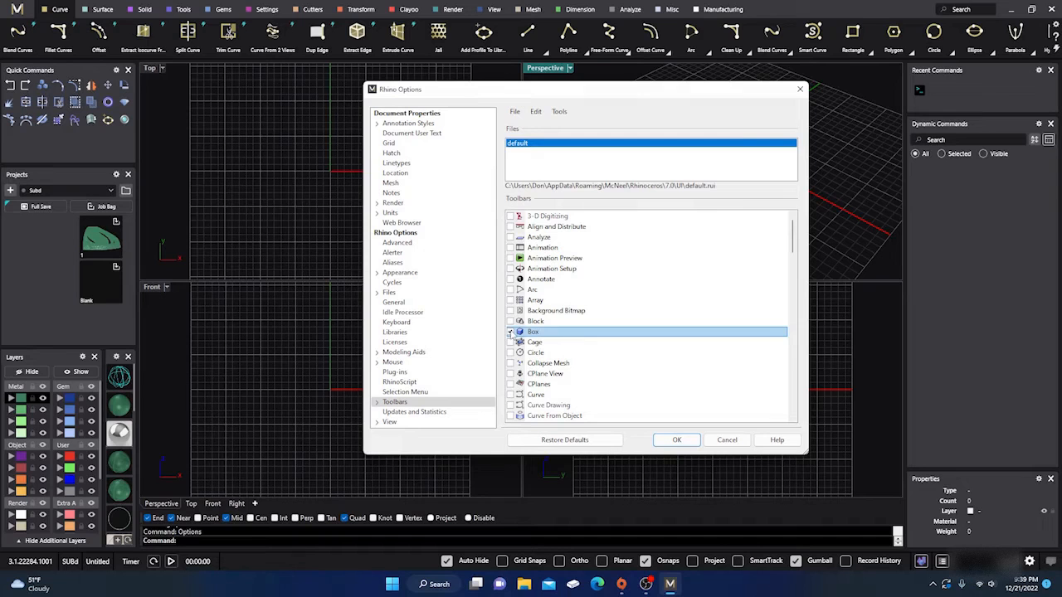
pyautogui.moveTo(562, 91); pyautogui.dragTo(214, 81)
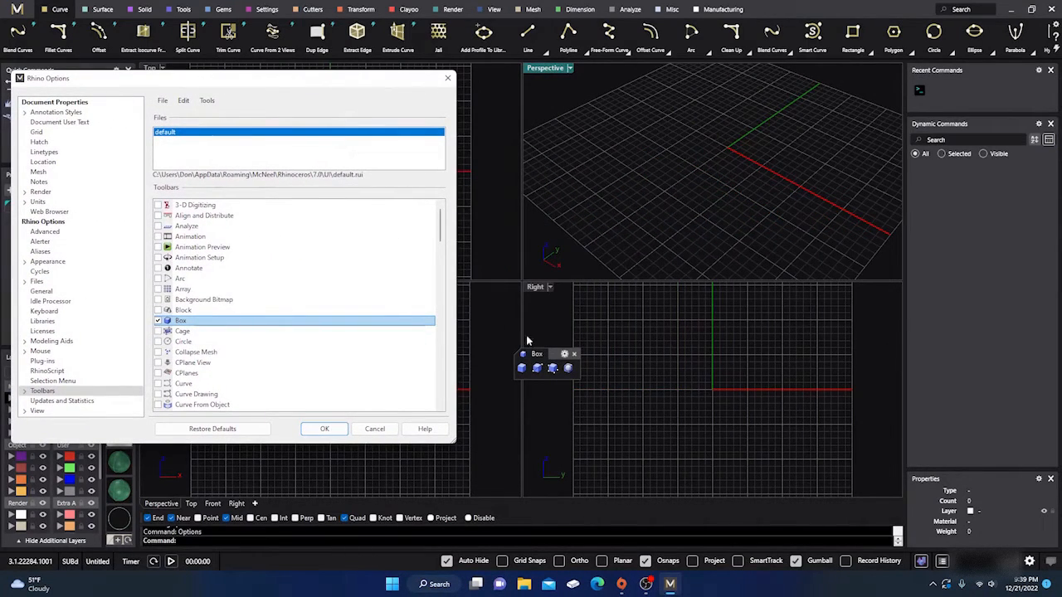
pyautogui.moveTo(537, 354); pyautogui.dragTo(732, 146)
pyautogui.moveTo(358, 82); pyautogui.dragTo(542, 112)
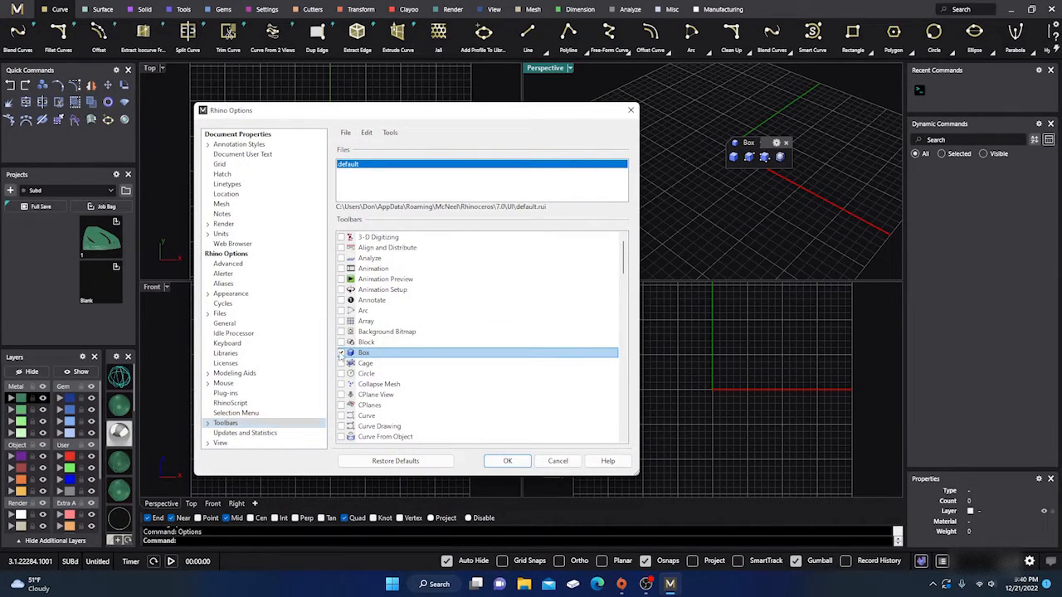
pyautogui.click(340, 353)
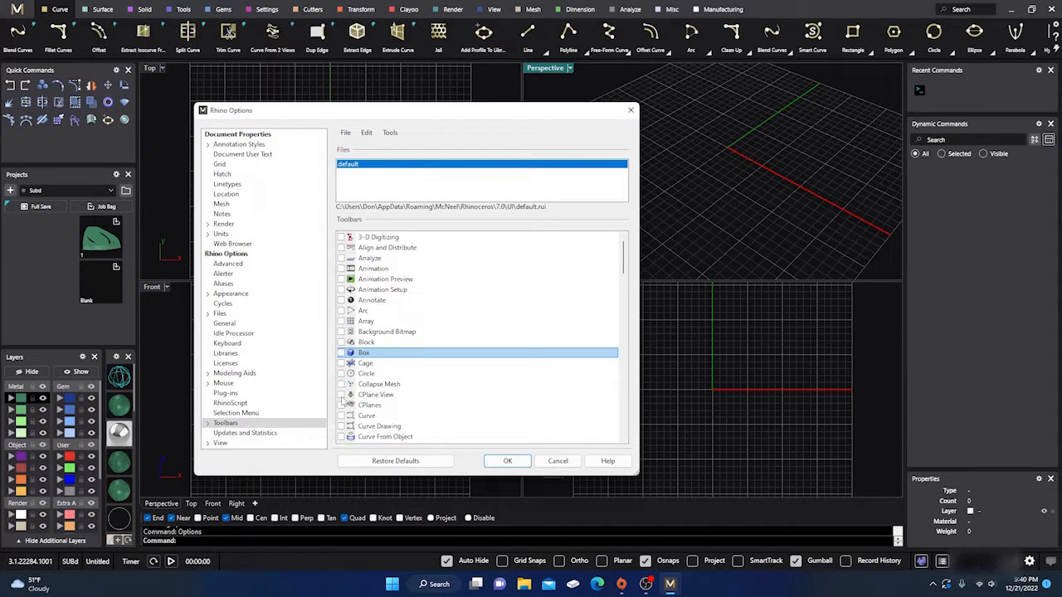
# - Show the CPlane View toolbar, place it over the Top viewport, and close it
pyautogui.click(341, 395)
pyautogui.moveTo(427, 116); pyautogui.dragTo(746, 110)
pyautogui.moveTo(387, 419); pyautogui.dragTo(253, 84)
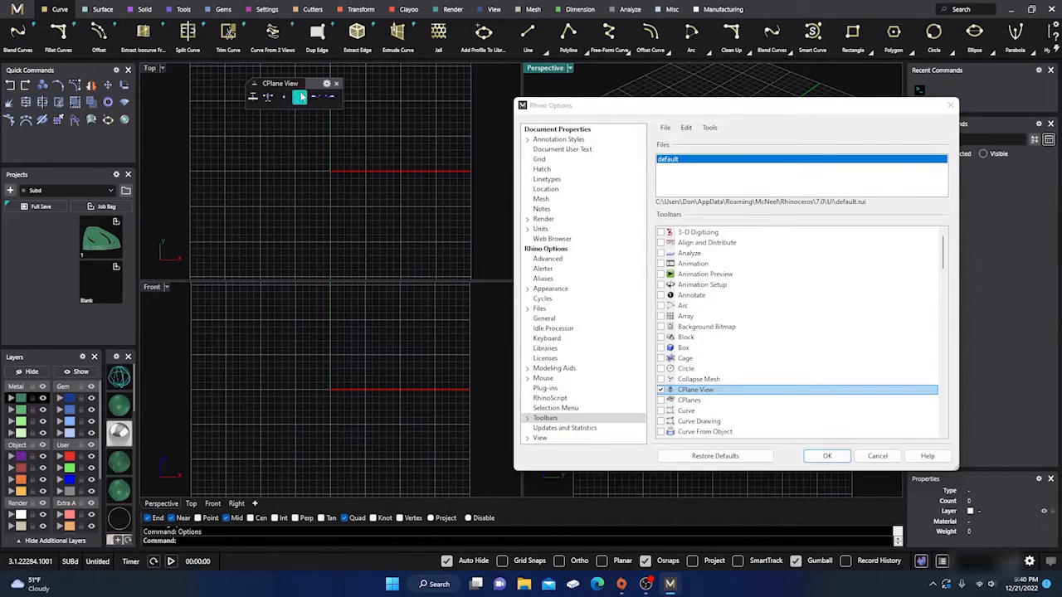
pyautogui.click(337, 83)
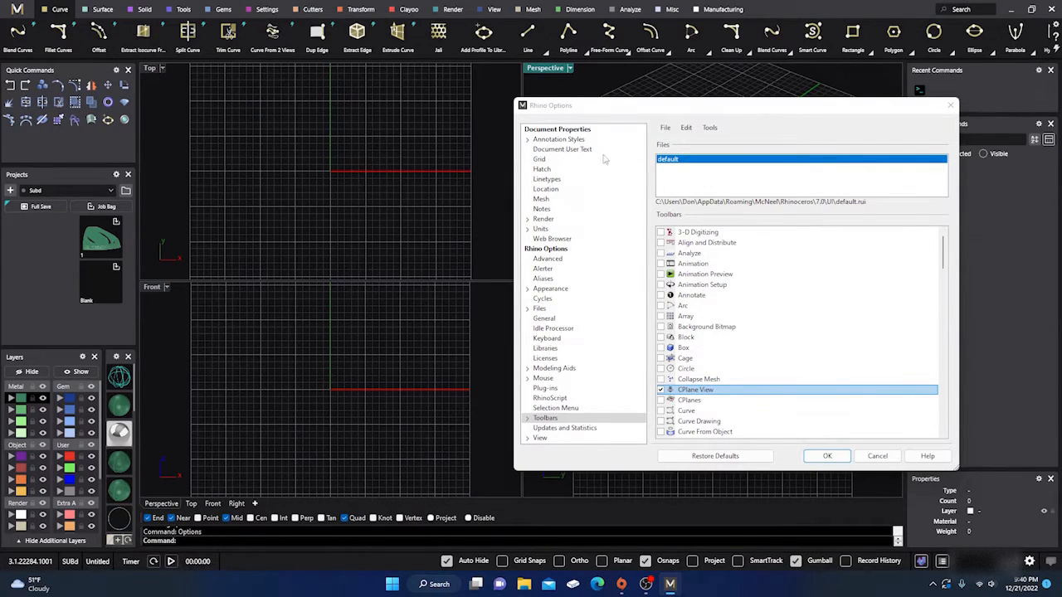
# - Enable the Main toolbar in the toolbar list and apply the options
pyautogui.scroll(-7, 686, 320)
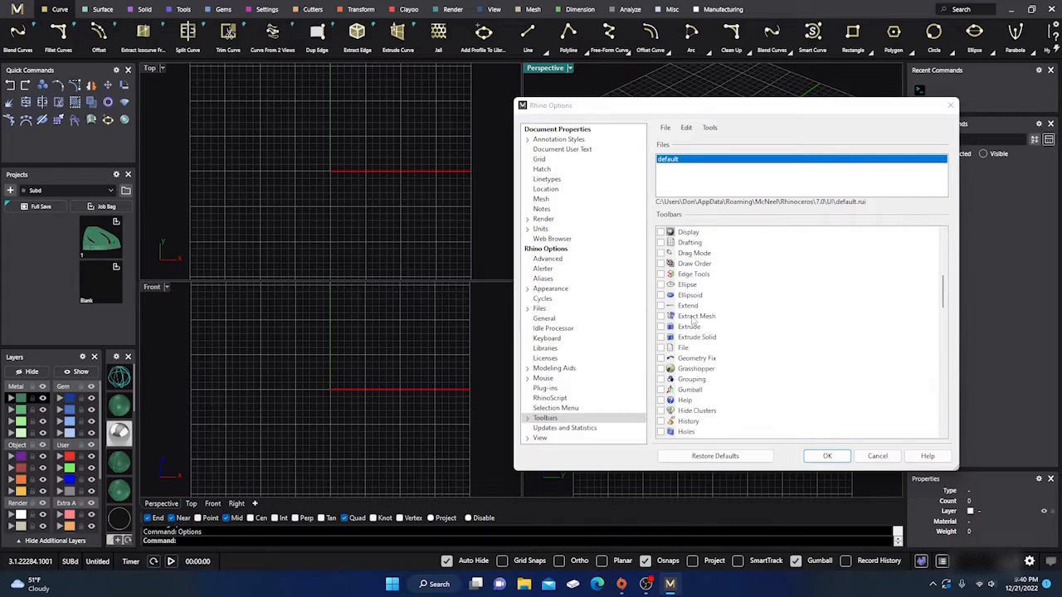
pyautogui.scroll(-7, 694, 322)
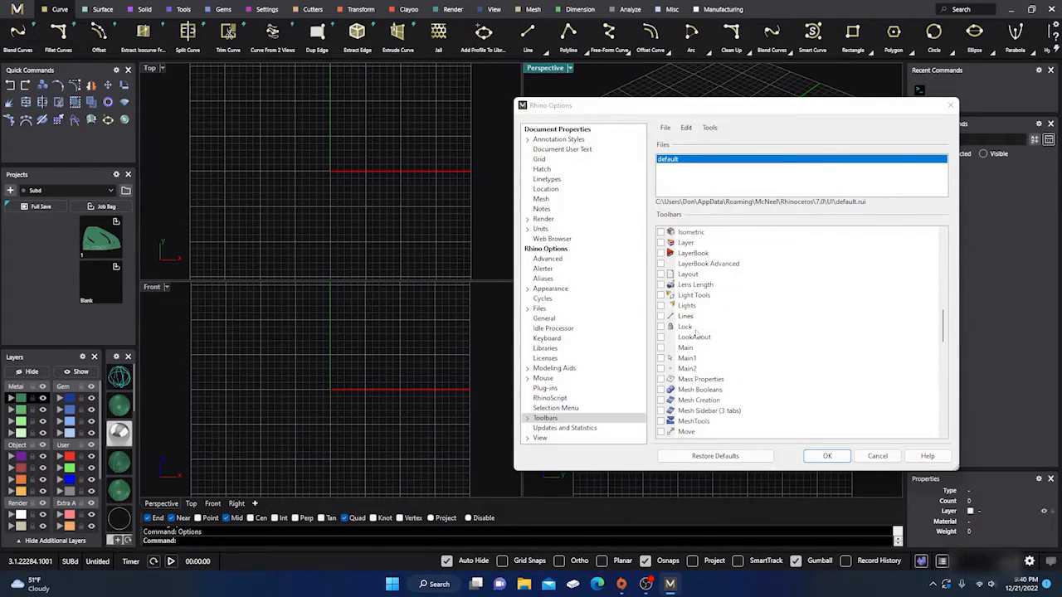
pyautogui.click(661, 348)
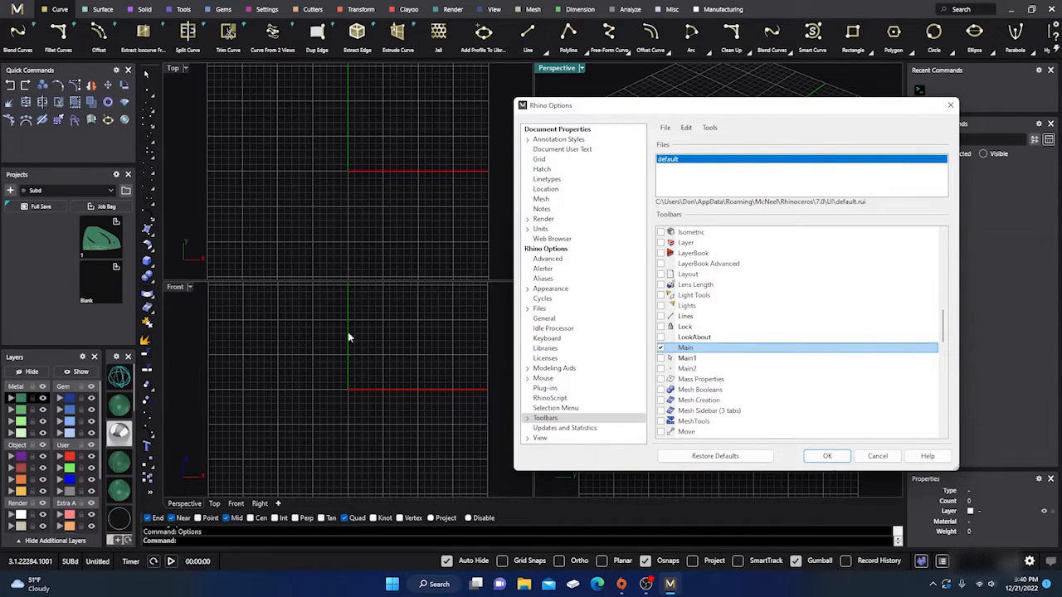
pyautogui.click(826, 457)
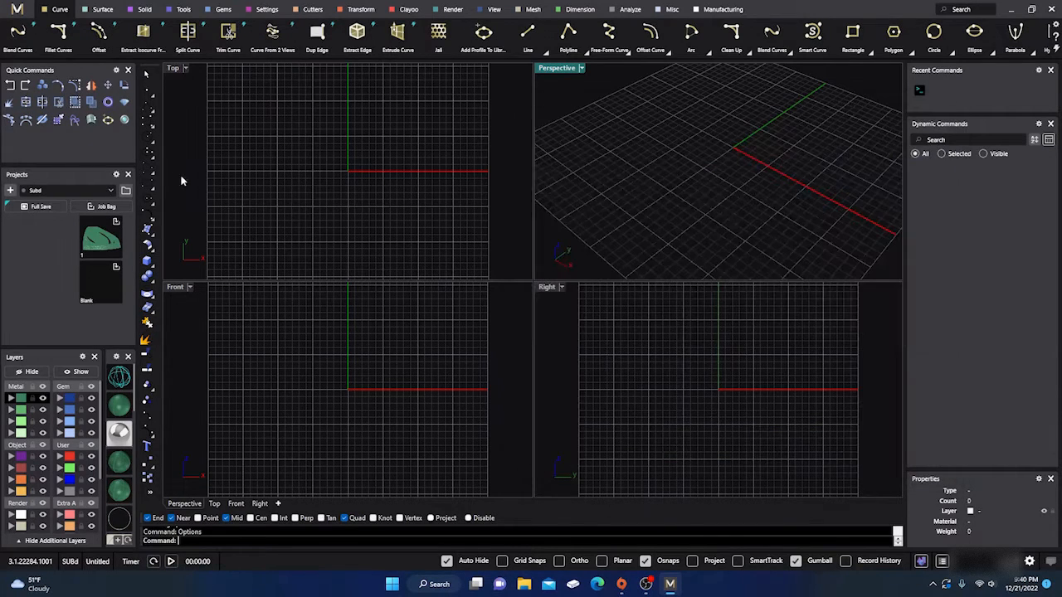
# - Create a solid sphere by center and radius in the Top viewport, viewed with shaded display, and delete it
pyautogui.click(150, 263)
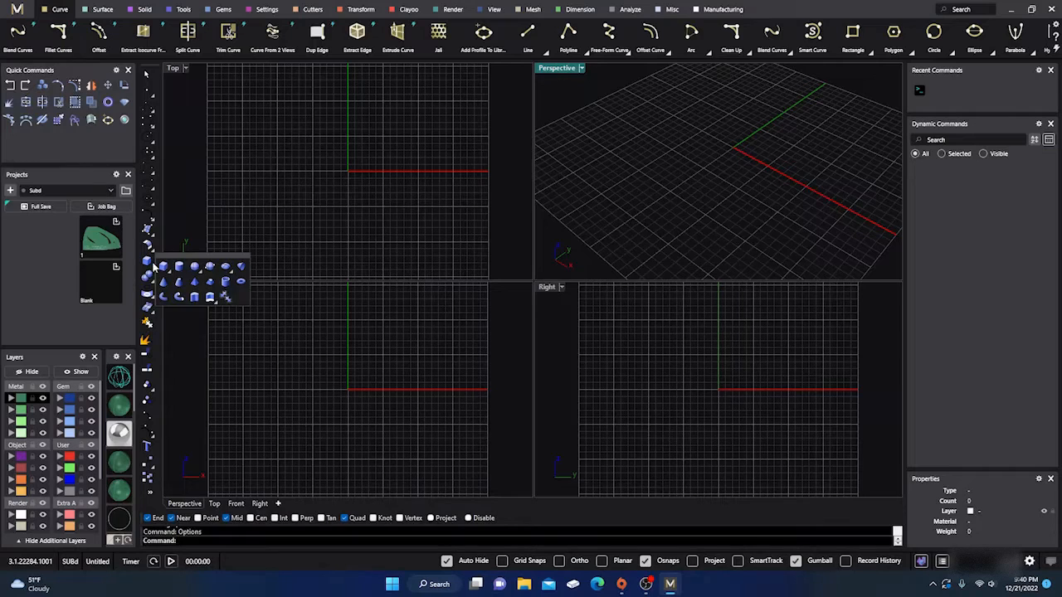
pyautogui.click(194, 268)
pyautogui.click(270, 197)
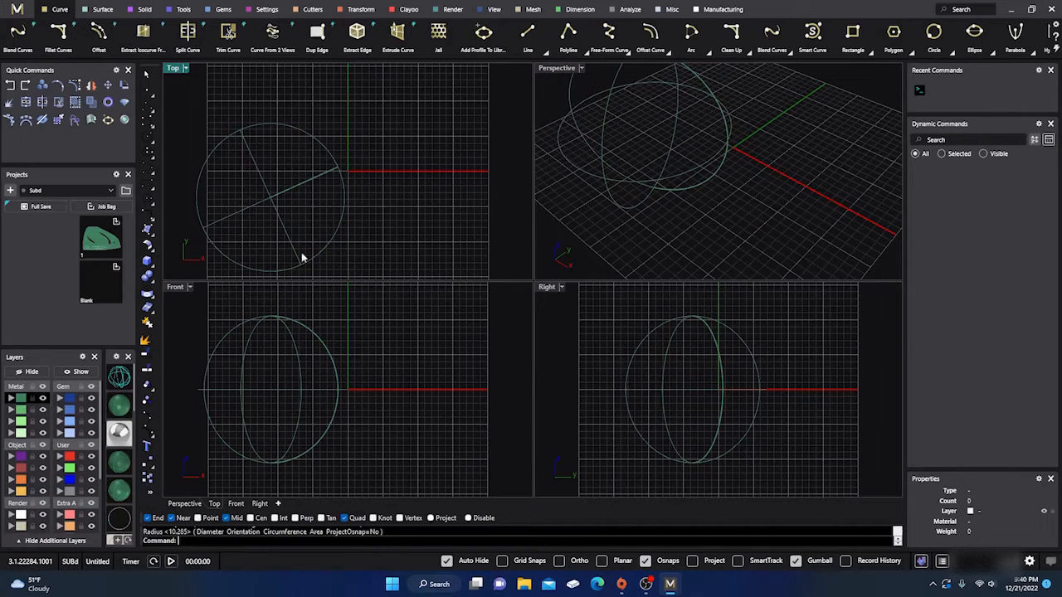
pyautogui.click(120, 460)
pyautogui.click(314, 202)
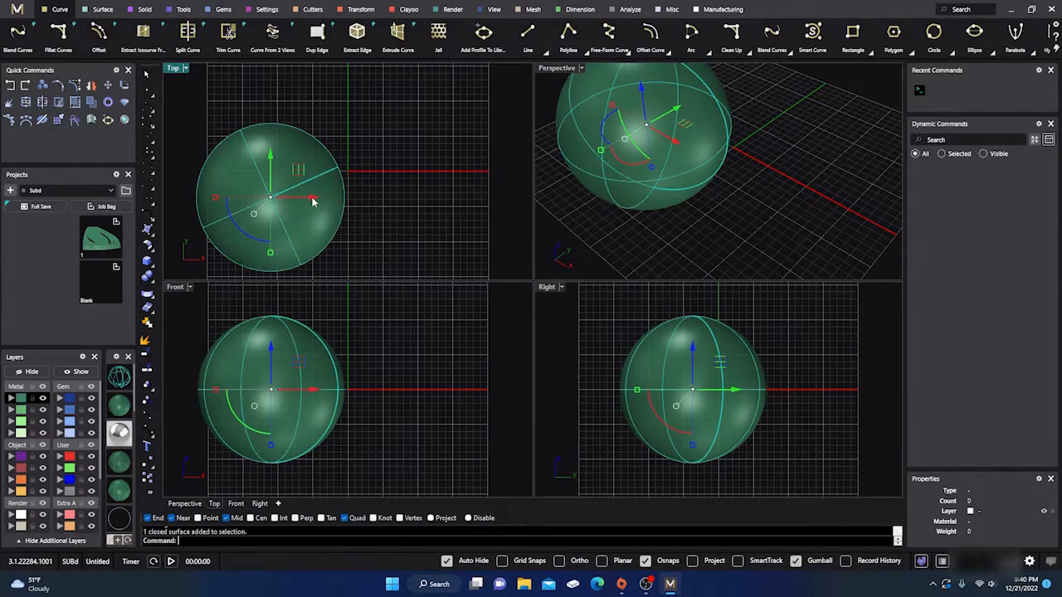
pyautogui.press('Delete')
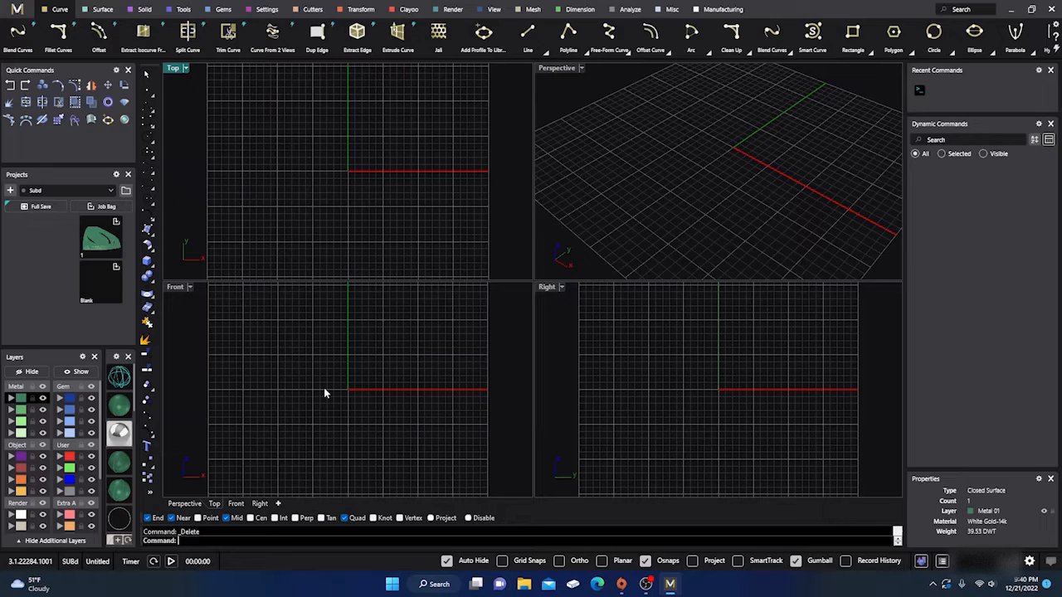
# - Reopen the toolbar options and hide the Main toolbar
pyautogui.write('Options')
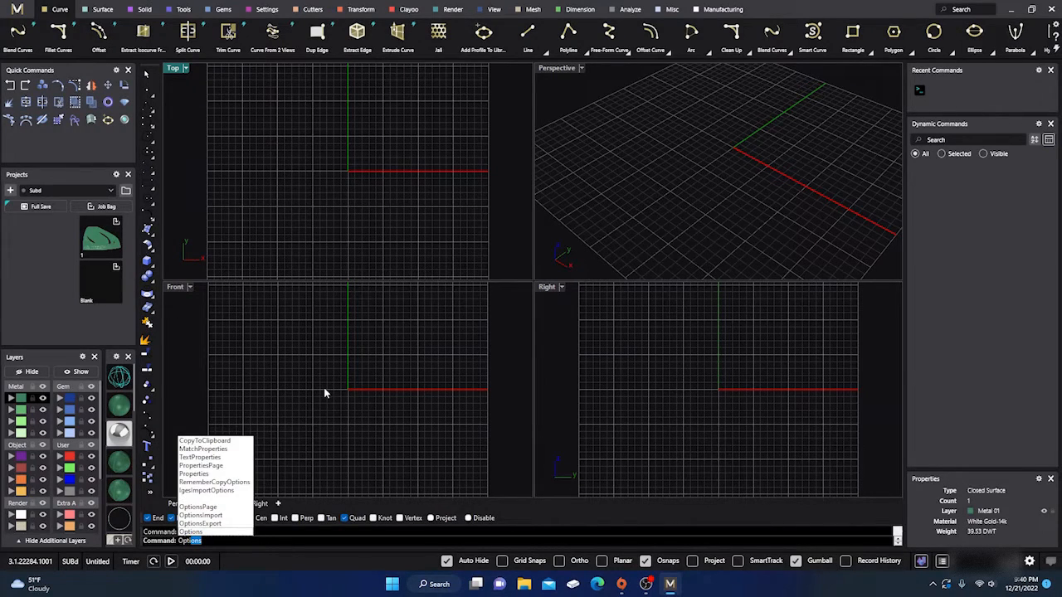
pyautogui.press('Return')
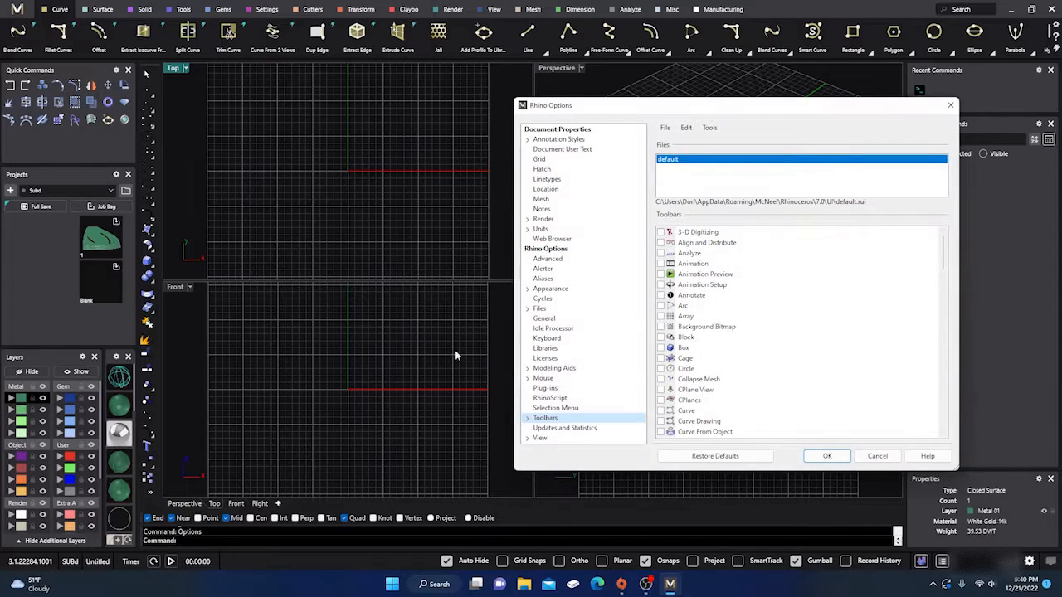
pyautogui.scroll(-3, 682, 326)
pyautogui.scroll(-12, 681, 327)
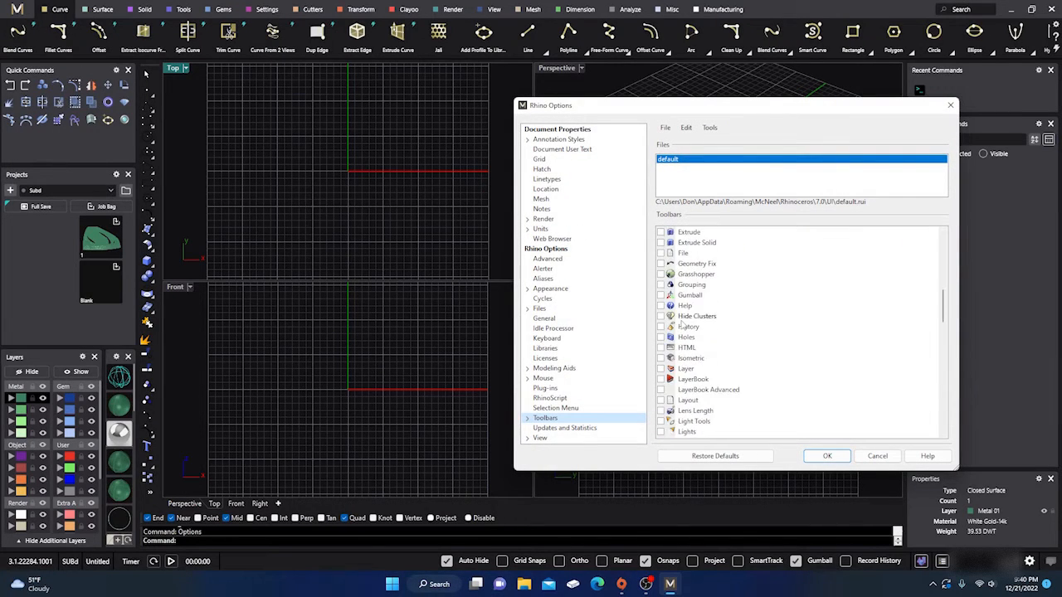
pyautogui.click(661, 348)
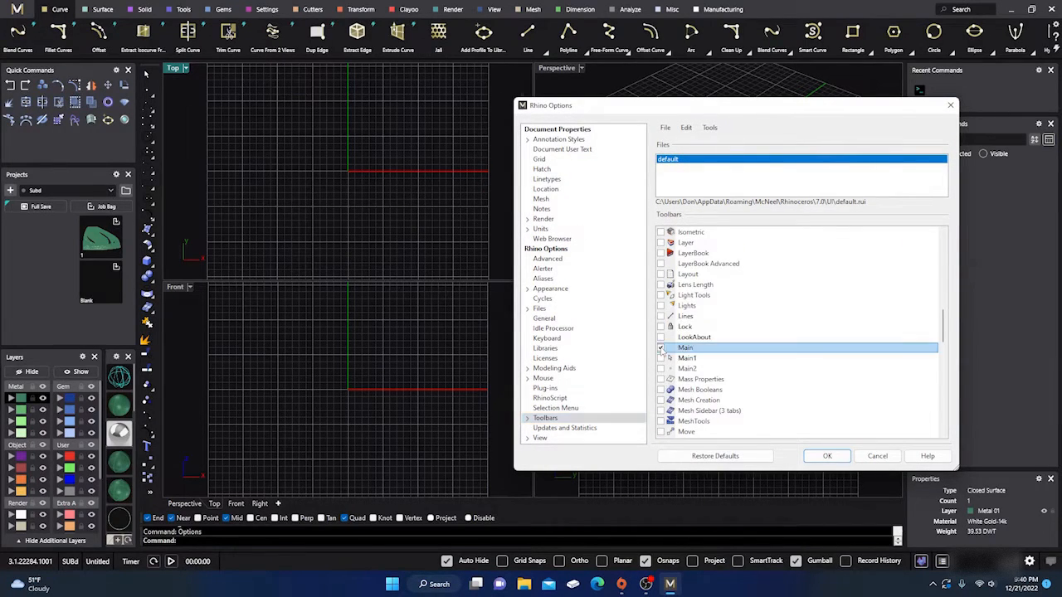
# - Enable the SubD Tools toolbar in the toolbar list and apply the options
pyautogui.scroll(-9, 680, 395)
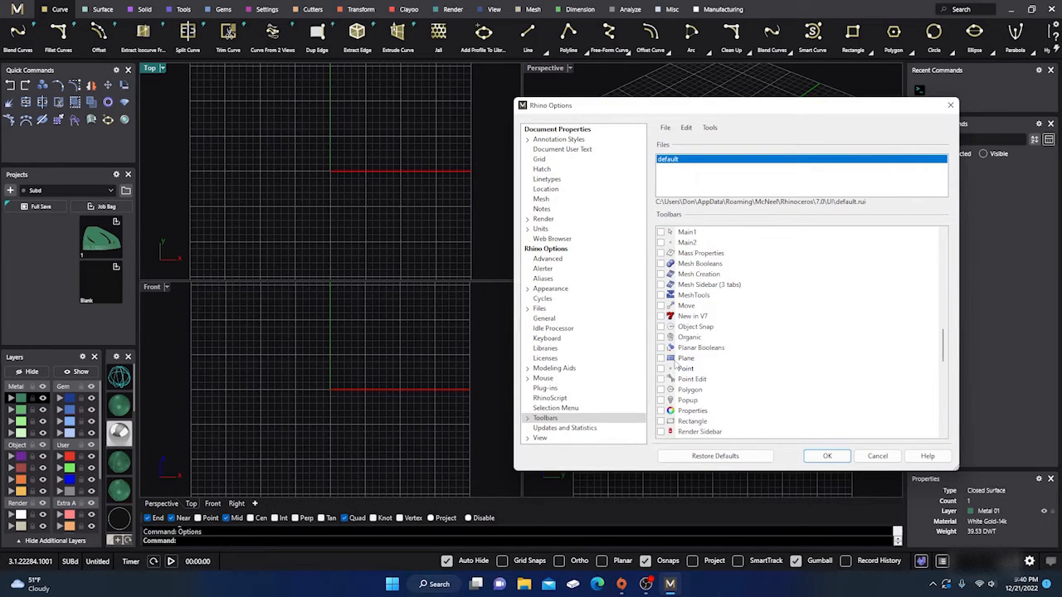
pyautogui.scroll(-5, 674, 363)
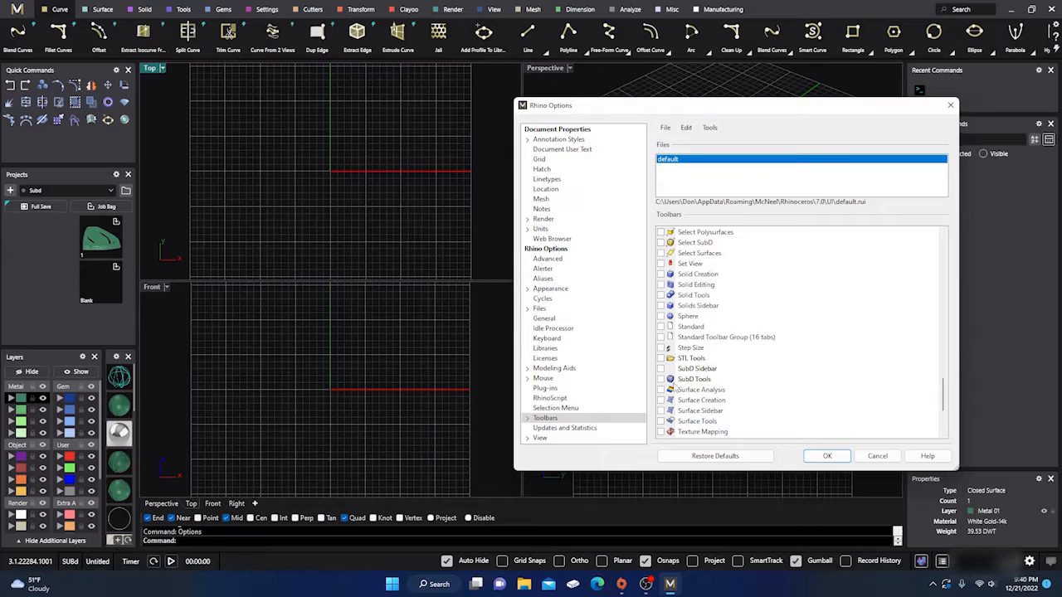
pyautogui.moveTo(768, 116); pyautogui.dragTo(555, 120)
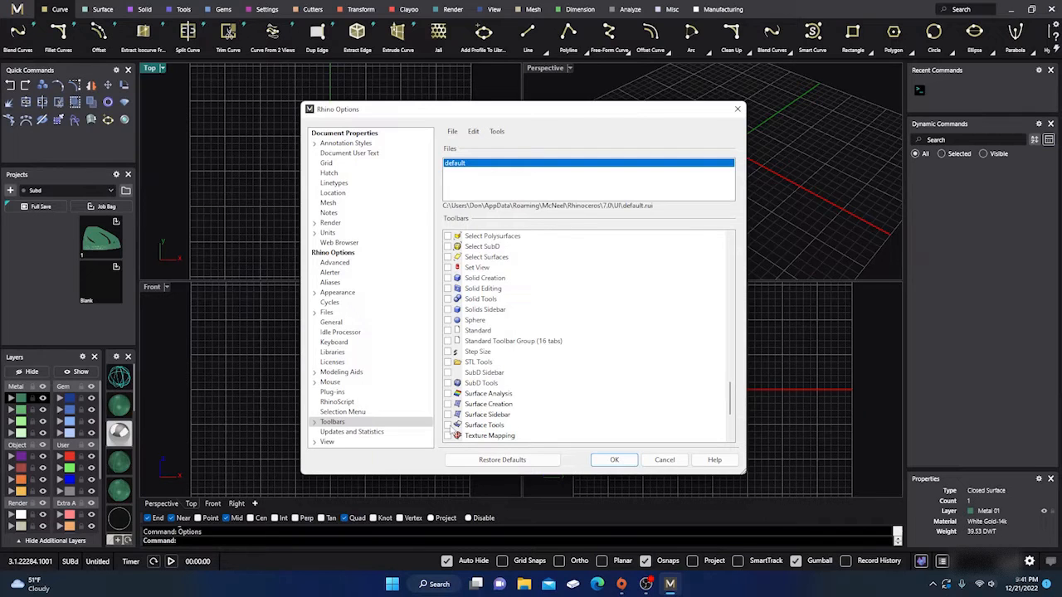
pyautogui.click(449, 384)
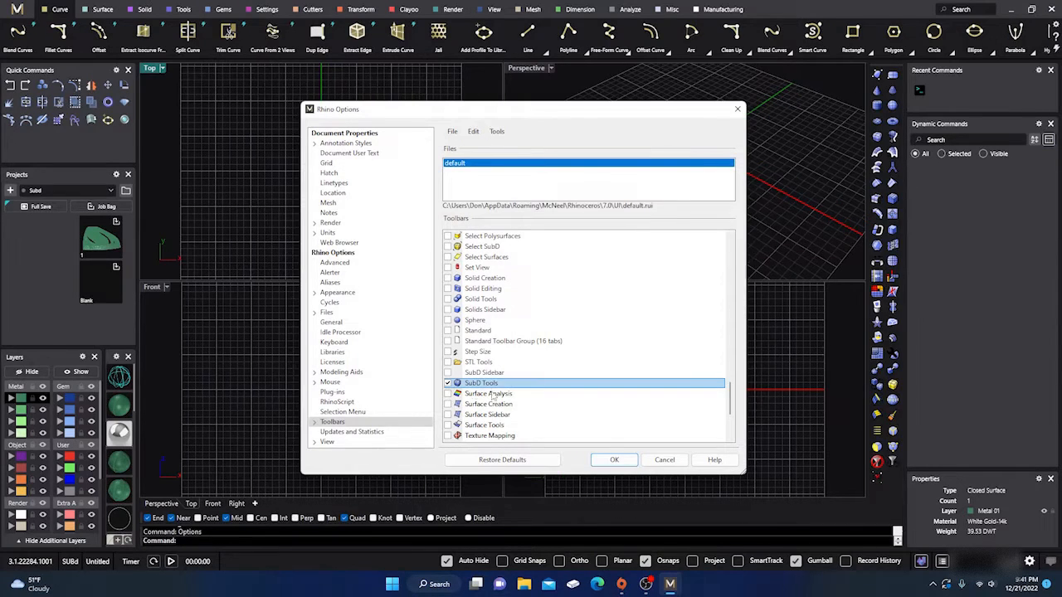
pyautogui.click(613, 460)
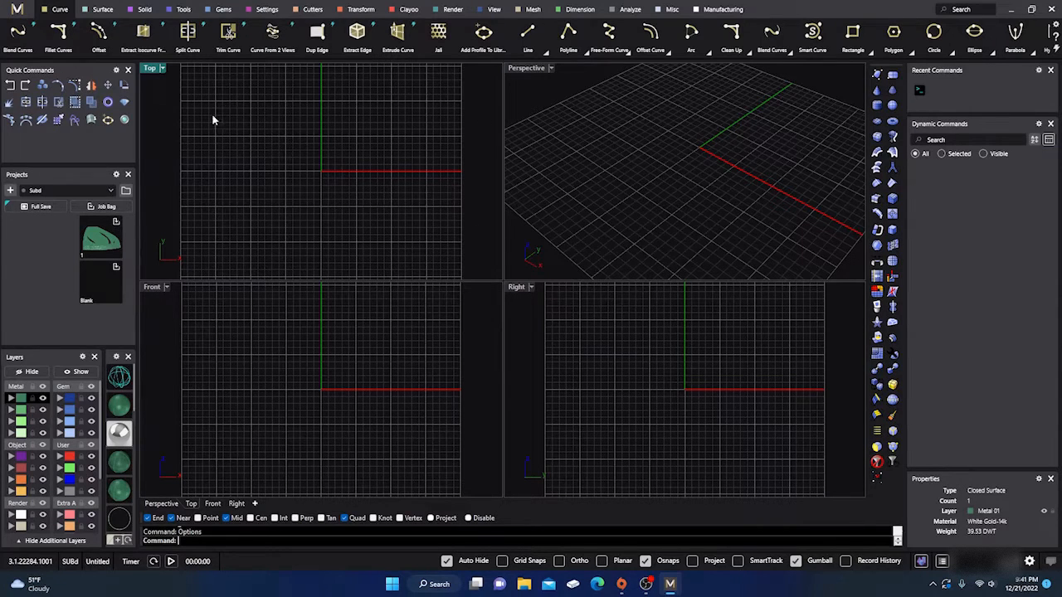
# - Import 936. Superman.stl from the Desktop in millimeters, with a 22.5-degree weld angle and disjoint meshes split
pyautogui.click(16, 11)
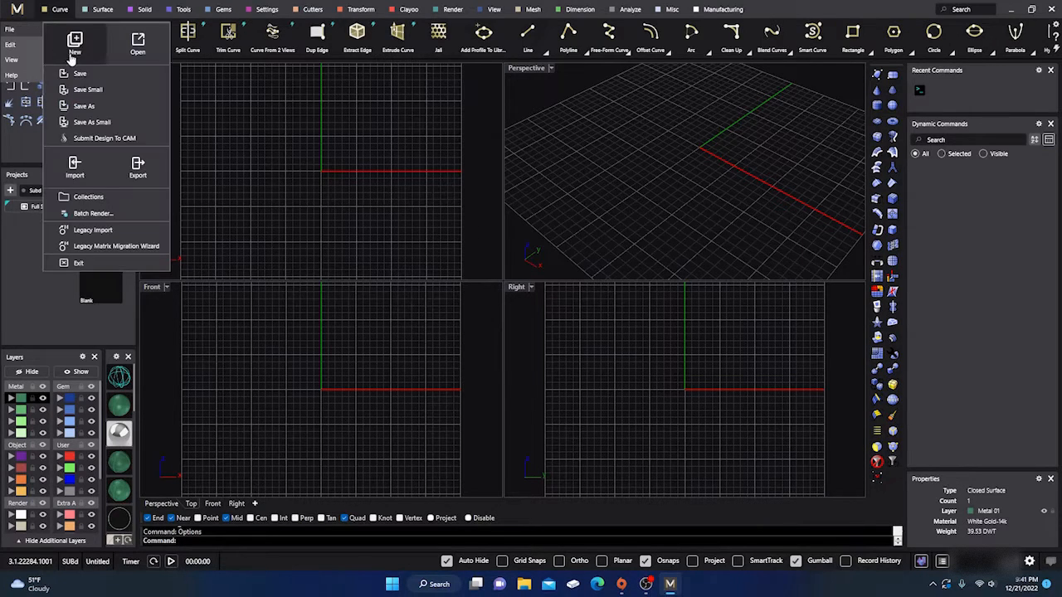
pyautogui.click(75, 166)
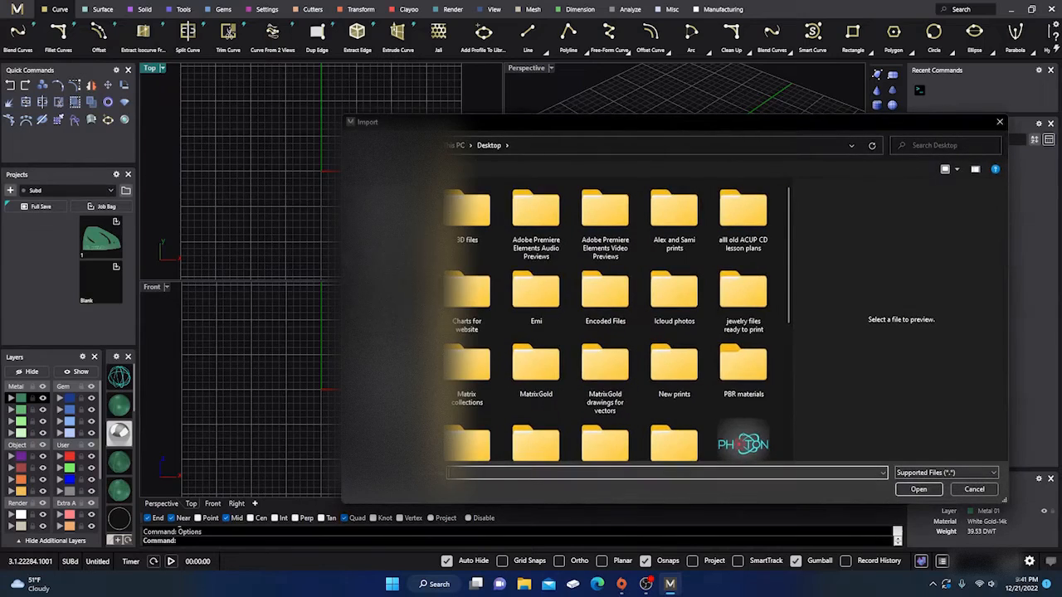
pyautogui.scroll(-5, 468, 302)
pyautogui.doubleClick(467, 246)
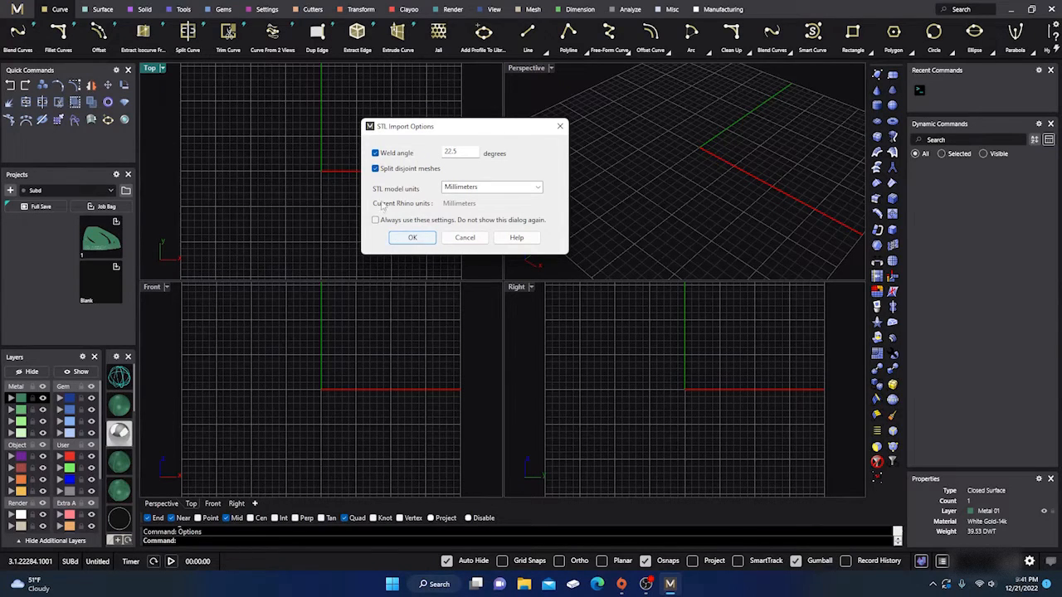
pyautogui.click(413, 239)
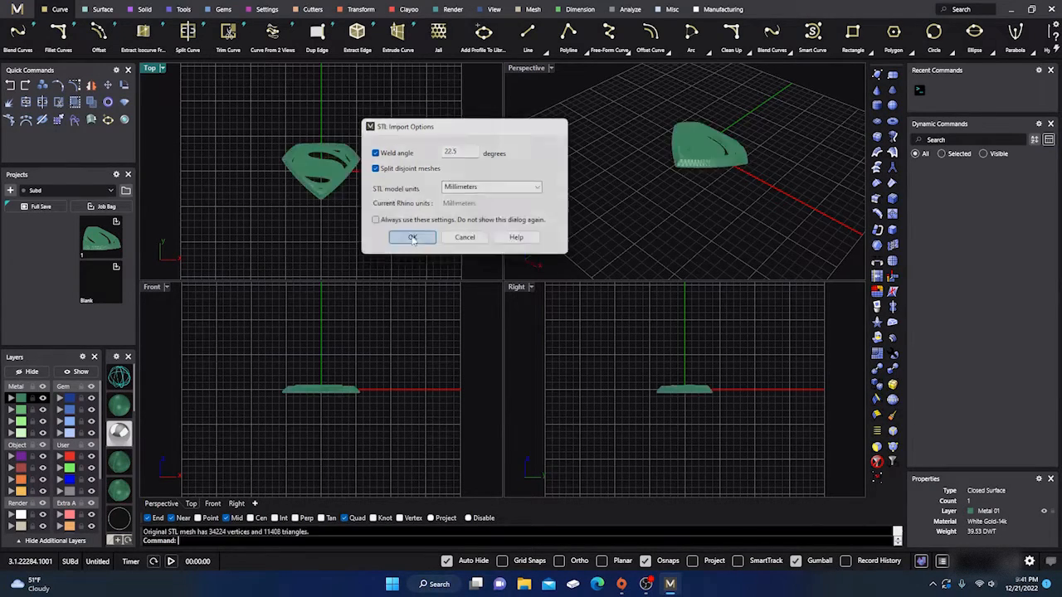
# - Examine the imported Superman mesh's object description with the What command
pyautogui.click(332, 173)
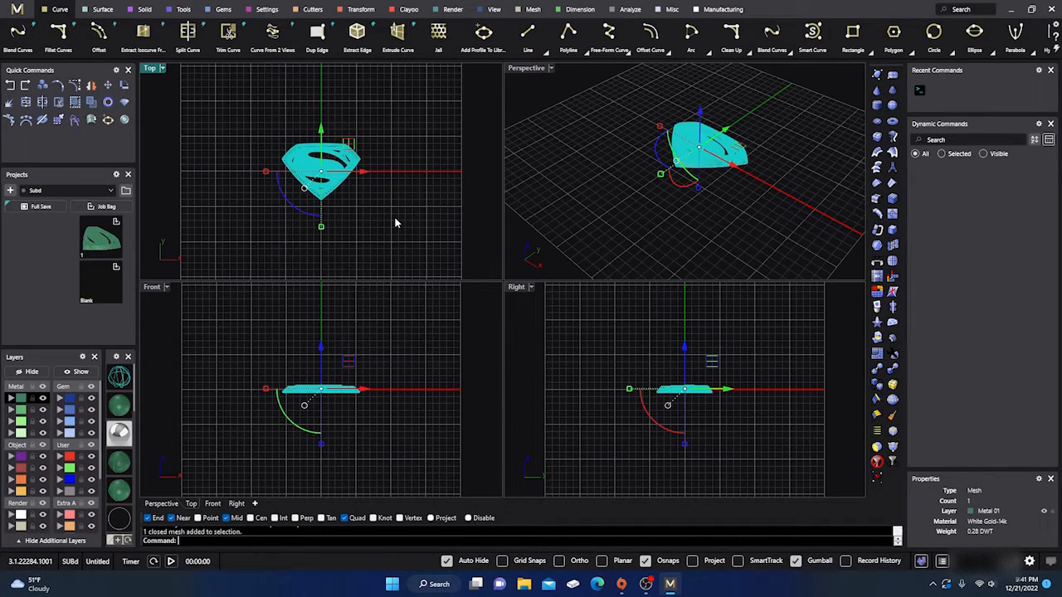
pyautogui.write('What')
pyautogui.press('Return')
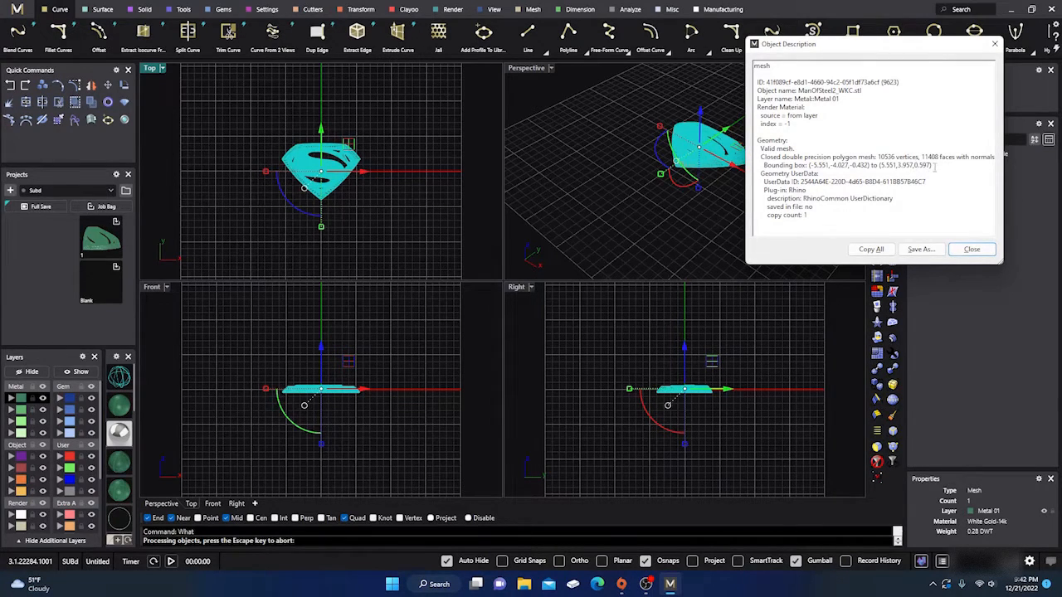
pyautogui.click(972, 248)
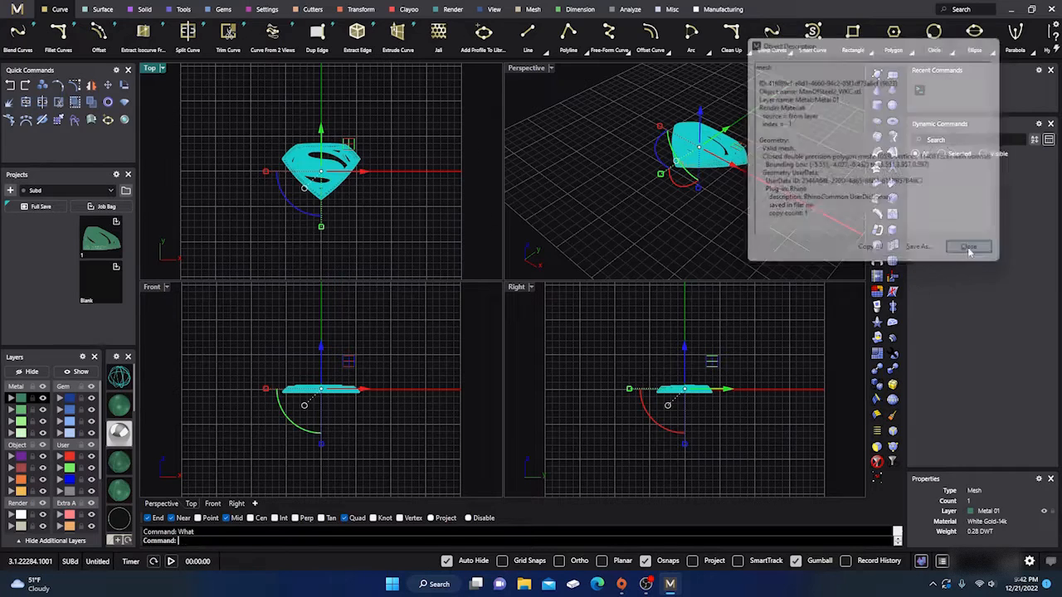
# - Reduce the Superman mesh's polygon count by 50 percent with ReduceMesh
pyautogui.click(595, 163)
pyautogui.click(335, 180)
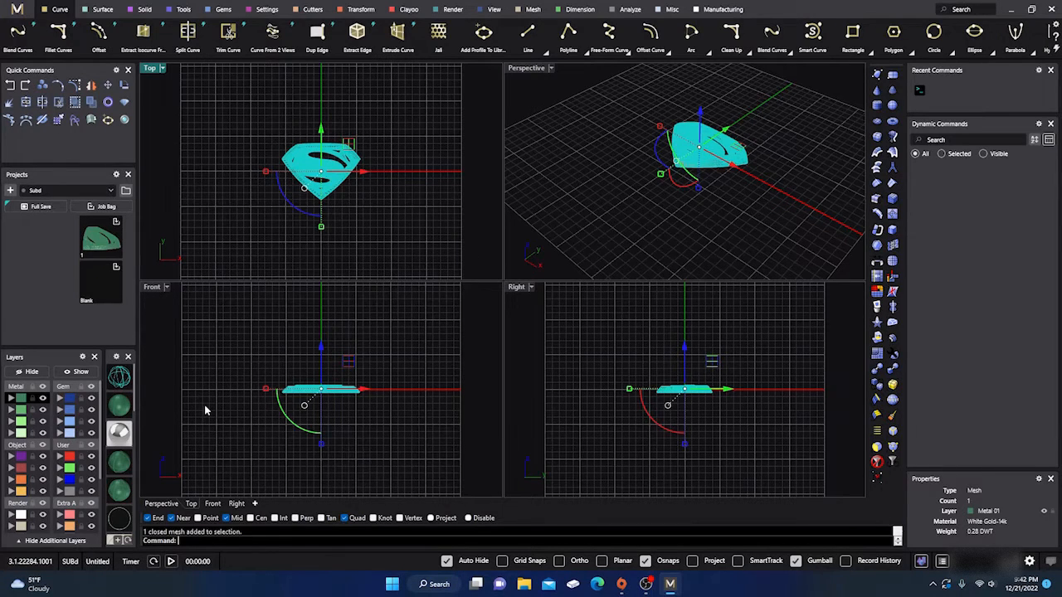
pyautogui.write('ReduceMesh')
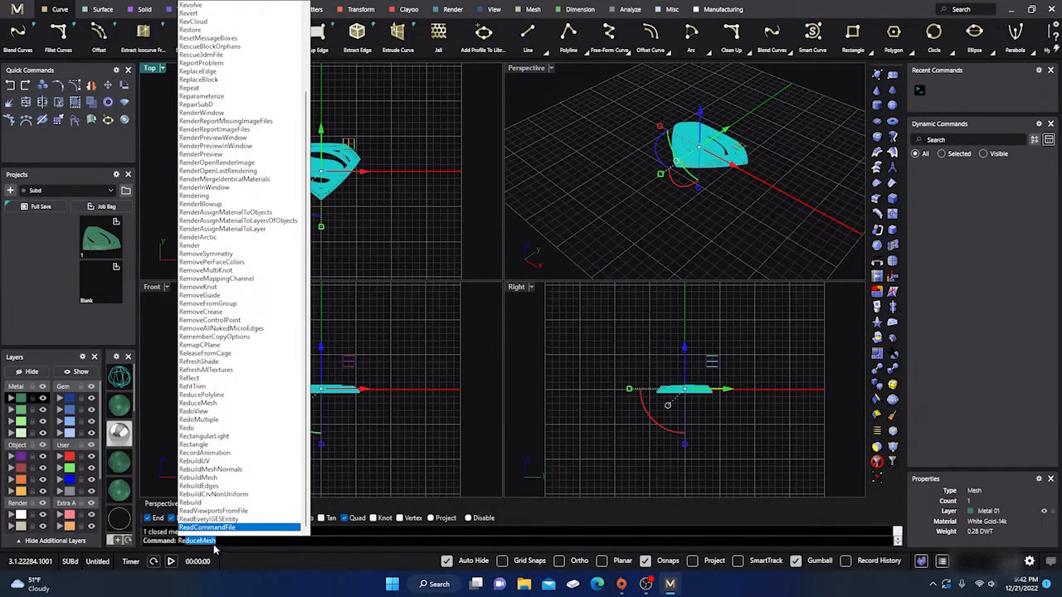
pyautogui.press('Return')
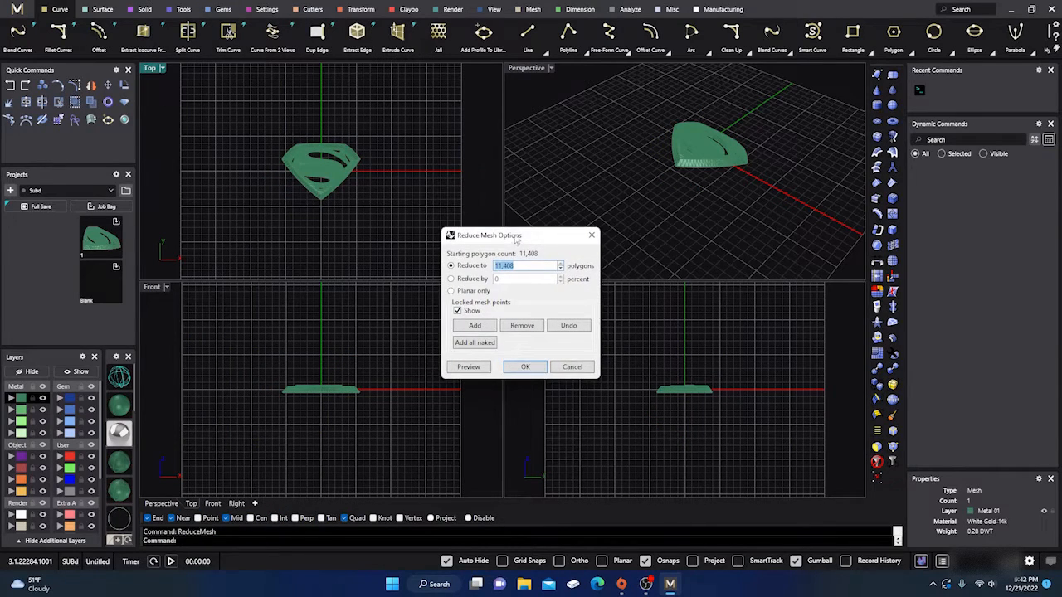
pyautogui.moveTo(516, 239); pyautogui.dragTo(526, 126)
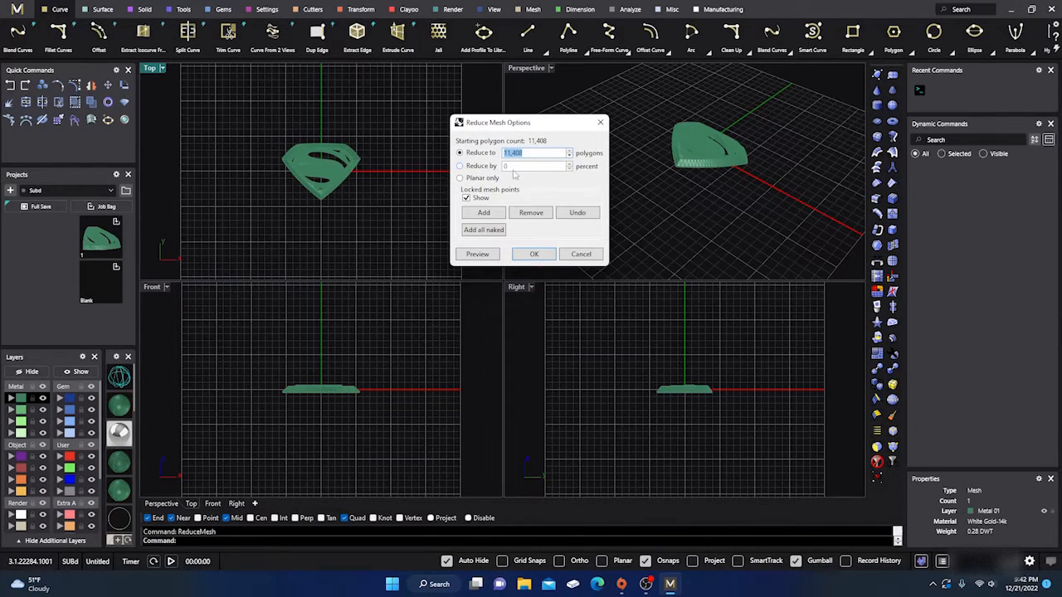
pyautogui.click(460, 166)
pyautogui.write('50')
pyautogui.click(533, 255)
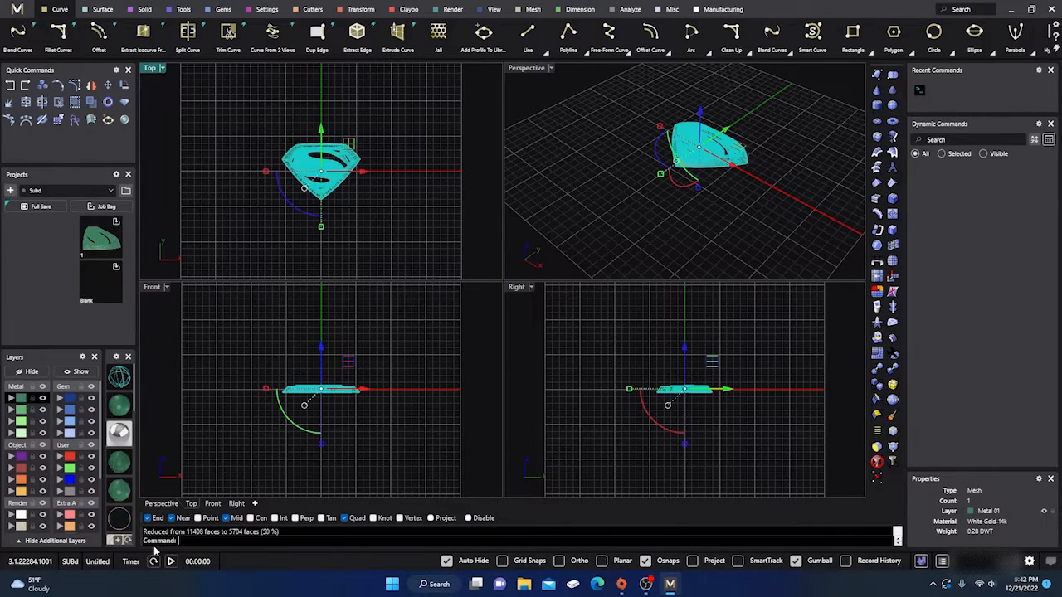
pyautogui.click(596, 127)
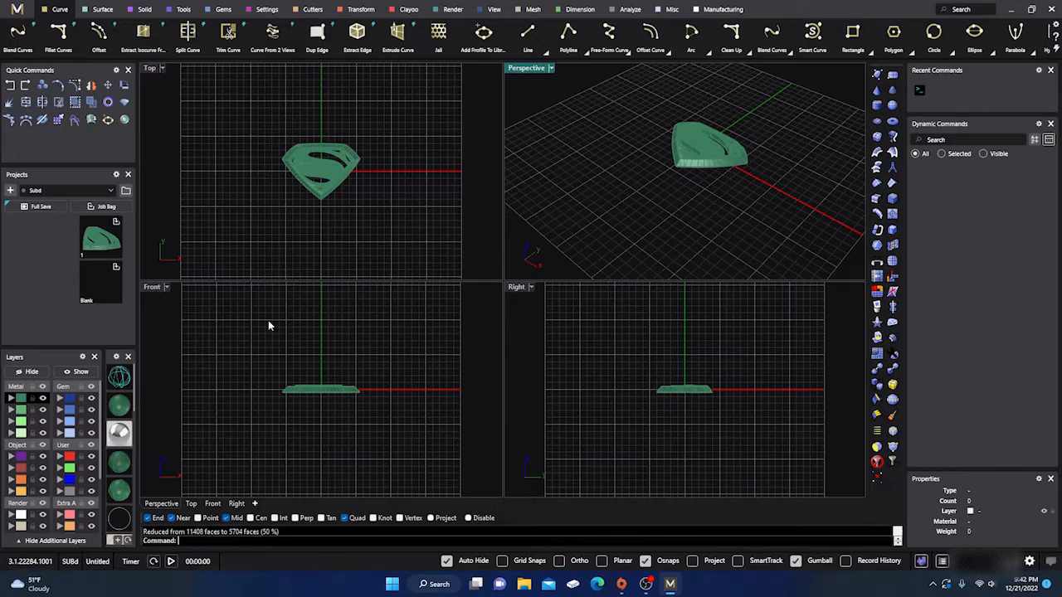
# - Switch the Perspective view to rendered display and examine the reduced mesh's surface quality from several angles
pyautogui.click(119, 433)
pyautogui.scroll(15, 695, 148)
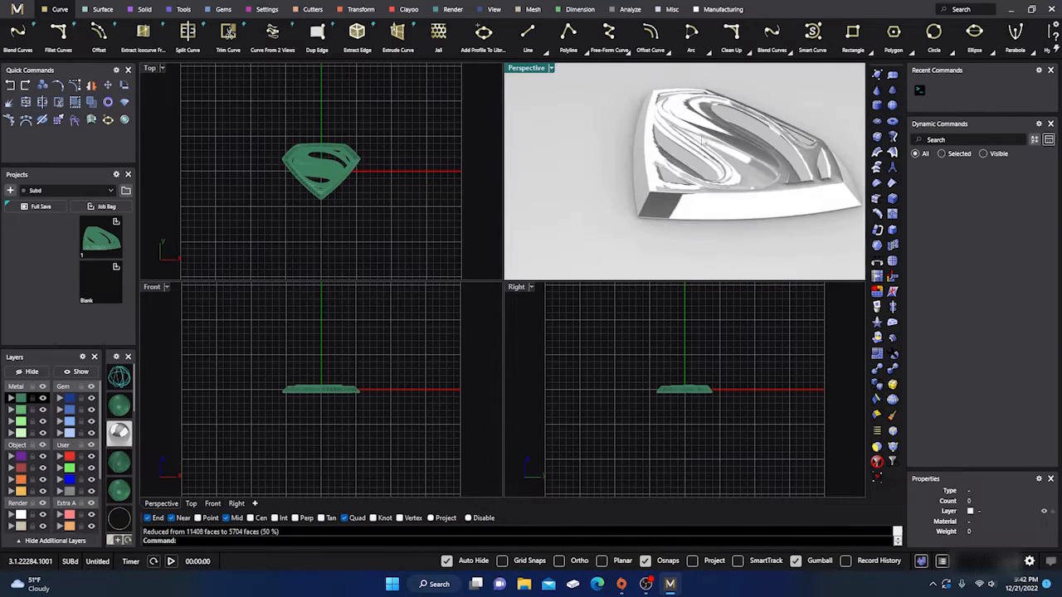
pyautogui.moveTo(731, 163)
pyautogui.mouseDown(button='right')
pyautogui.moveTo(631, 98)
pyautogui.moveTo(652, 91)
pyautogui.moveTo(727, 163)
pyautogui.mouseUp(button='right')
pyautogui.scroll(-9, 707, 151)
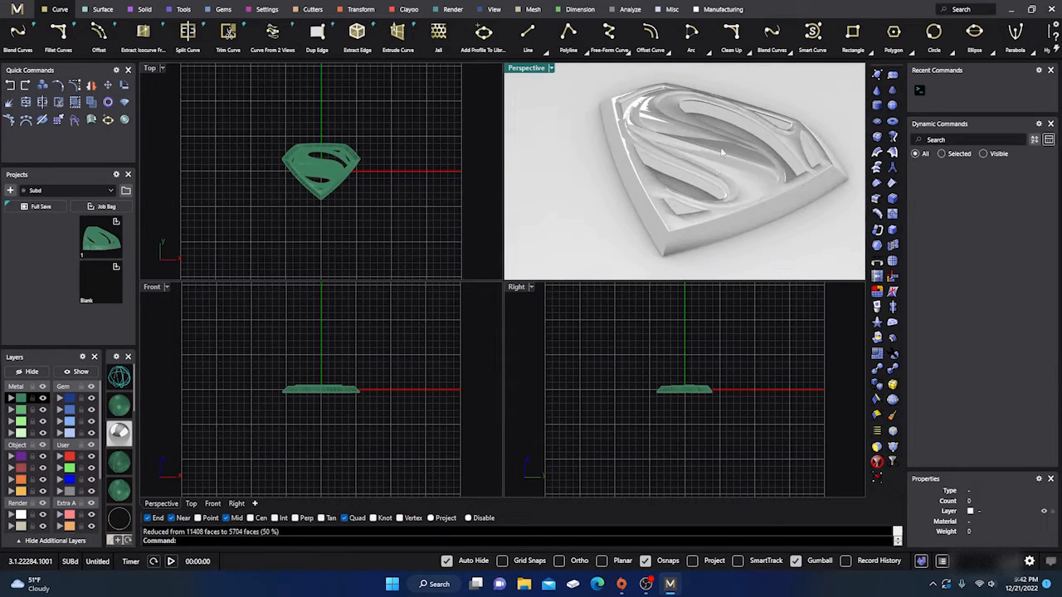
pyautogui.scroll(9, 710, 118)
pyautogui.scroll(-5, 704, 142)
pyautogui.scroll(5, 694, 171)
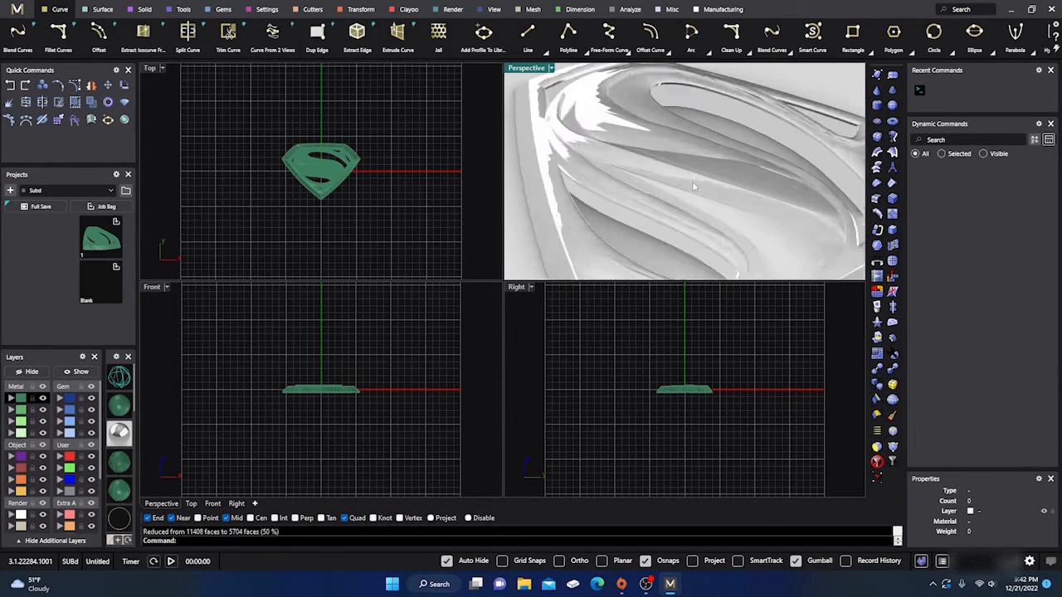
pyautogui.scroll(-5, 693, 187)
pyautogui.moveTo(692, 187); pyautogui.dragTo(682, 150, button='right')
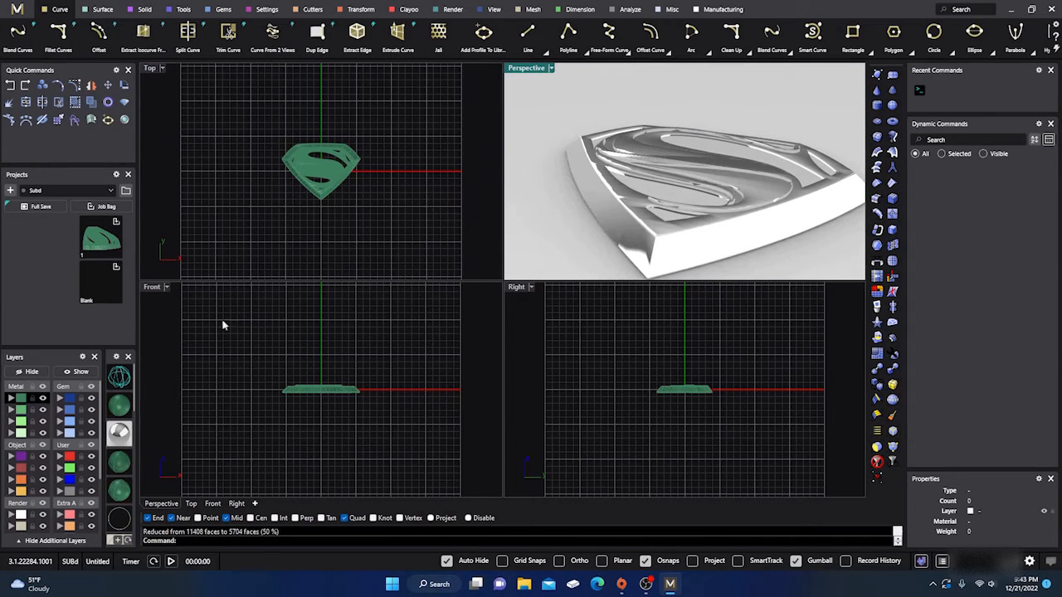
# - Return the Perspective view to shaded display with mesh edges and inspect the reduced mesh's facets
pyautogui.click(121, 405)
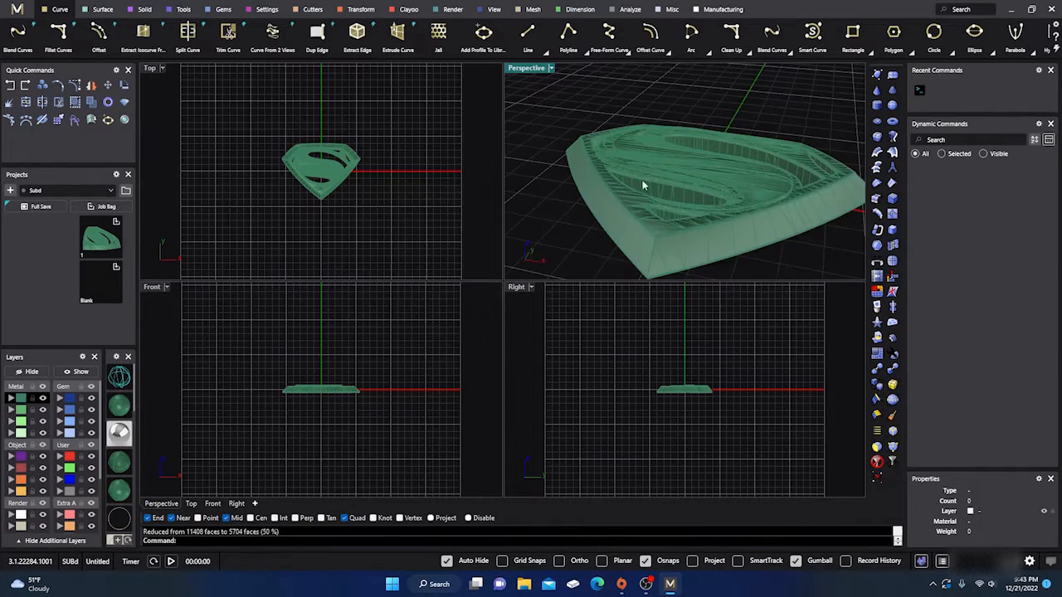
pyautogui.moveTo(643, 185); pyautogui.dragTo(657, 218, button='right')
pyautogui.moveTo(679, 179); pyautogui.dragTo(658, 207, button='right')
pyautogui.scroll(6, 673, 177)
pyautogui.scroll(-5, 644, 163)
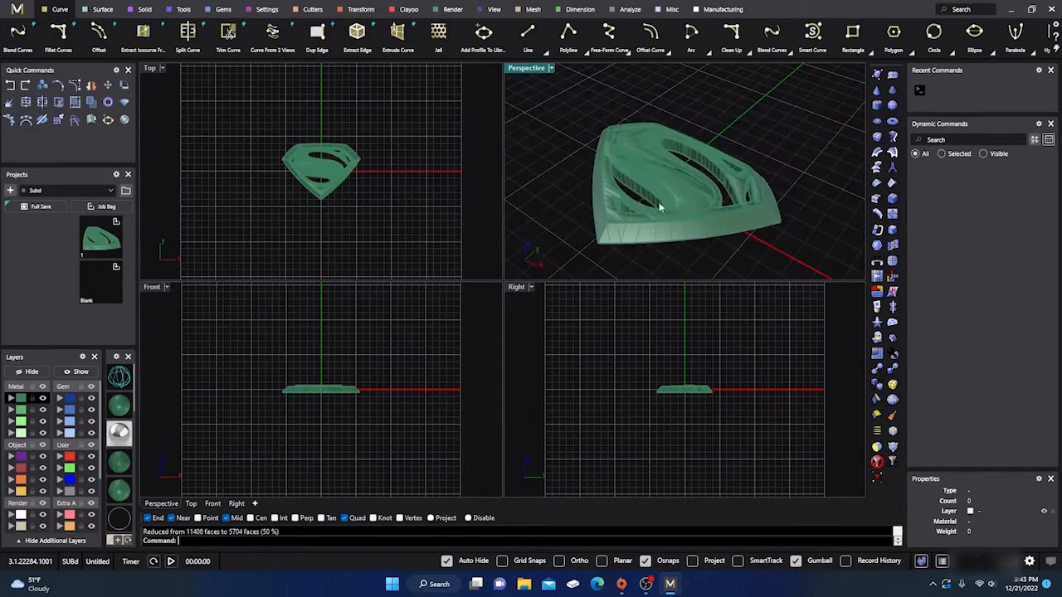
# - Check the reduced mesh's vertex and face data with the What command
pyautogui.click(657, 204)
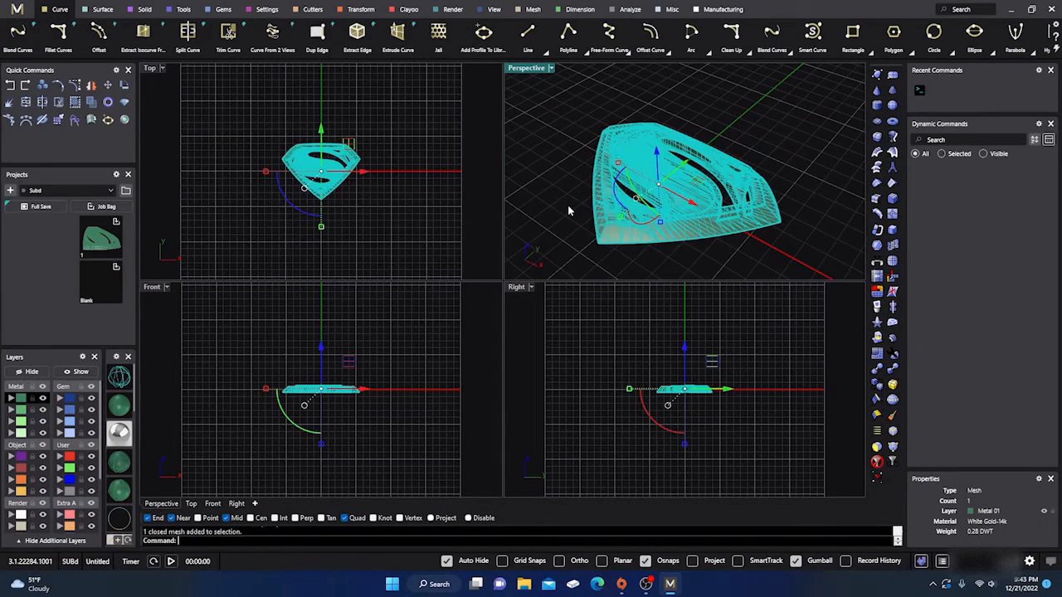
pyautogui.write('What')
pyautogui.press('Return')
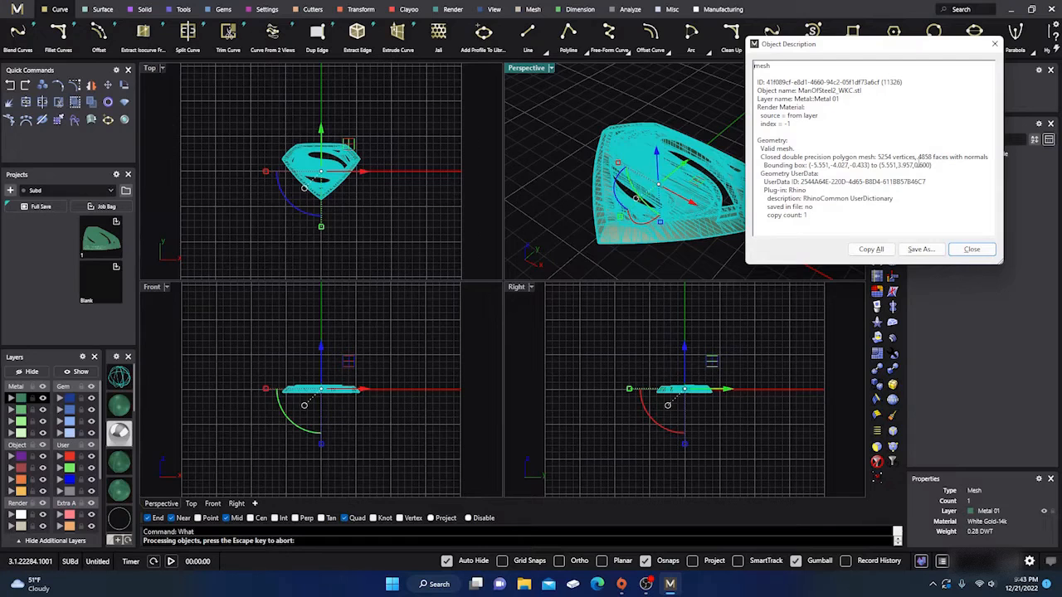
pyautogui.click(972, 249)
pyautogui.click(561, 97)
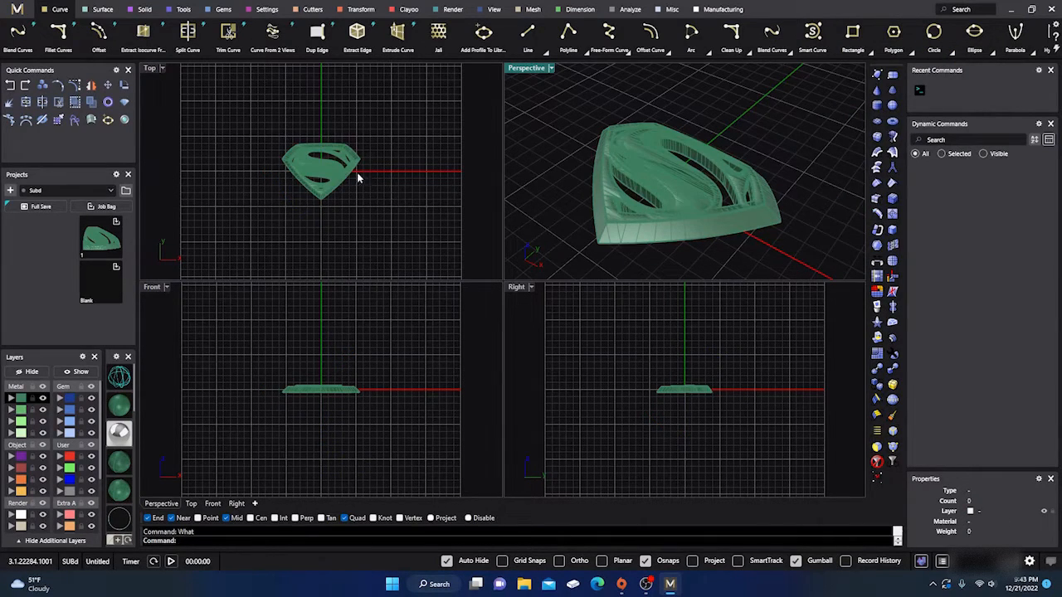
# - Convert the Superman mesh to a NURBS polysurface with ToNURBS, setting DeleteInputObjects to Yes
pyautogui.click(320, 176)
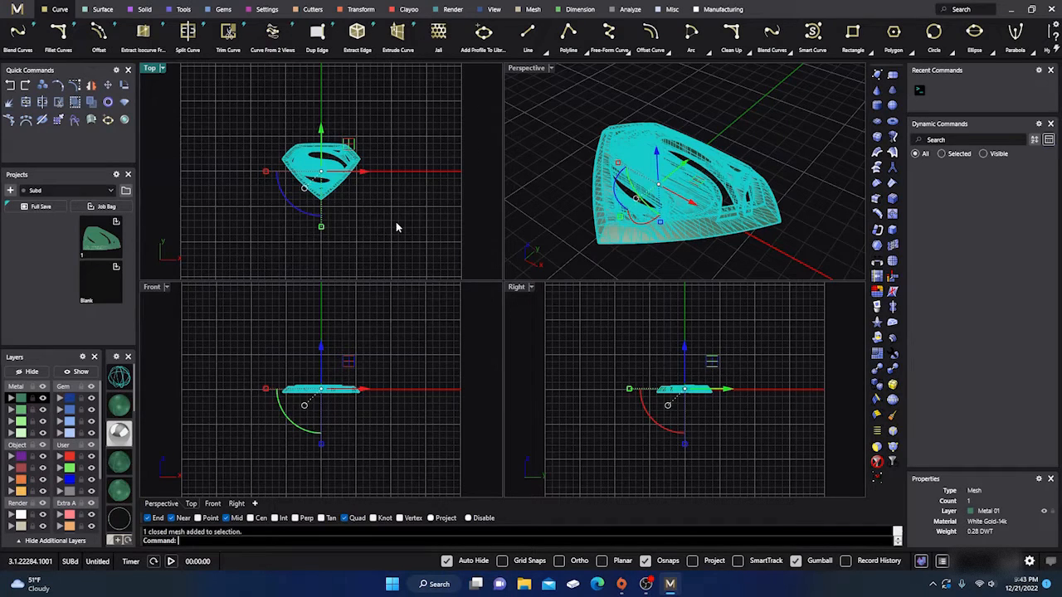
pyautogui.write('To')
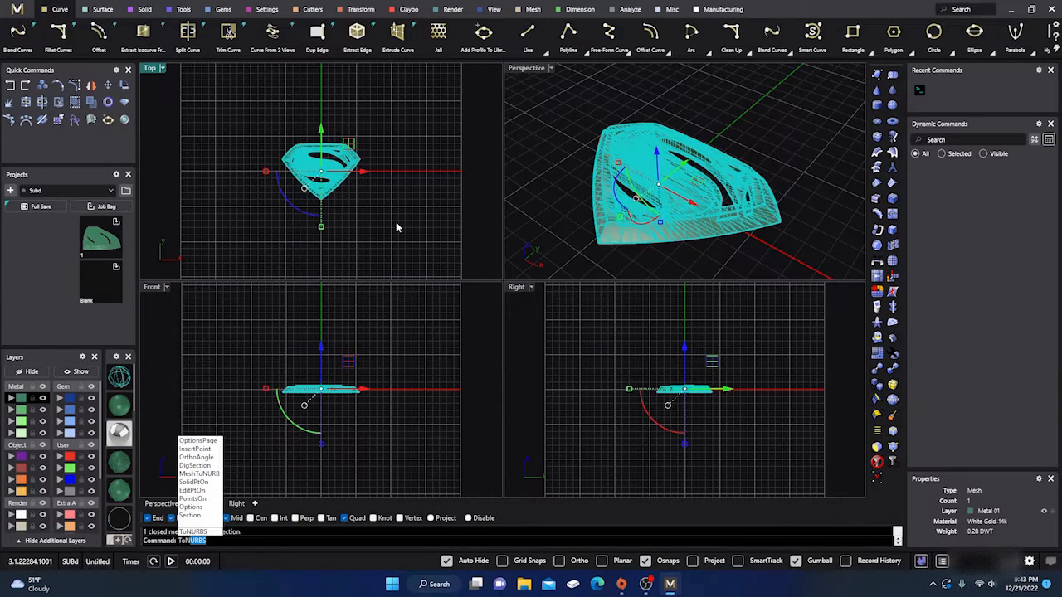
pyautogui.write('NUR')
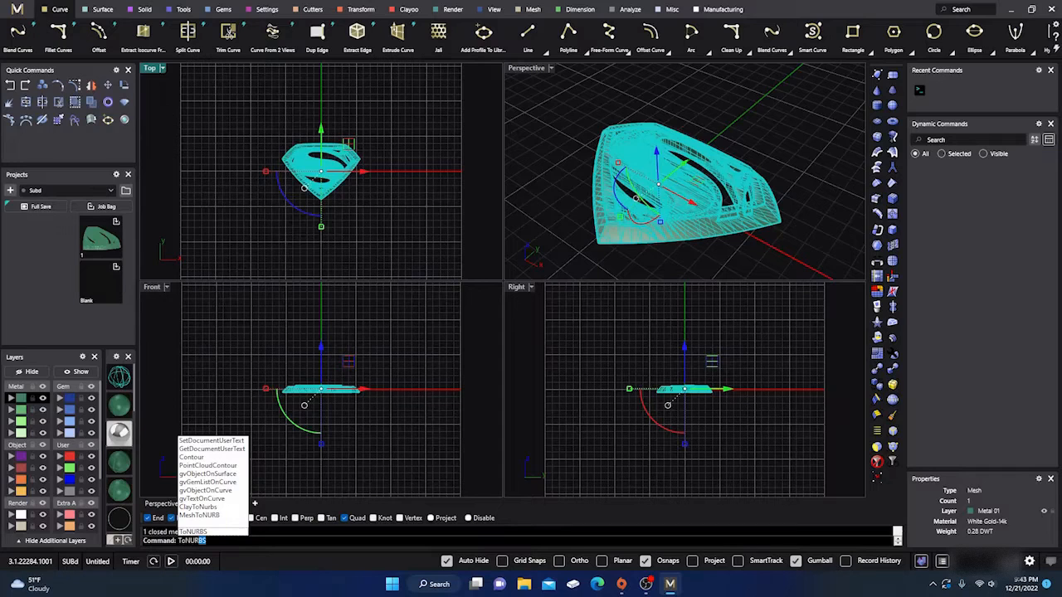
pyautogui.write('BS')
pyautogui.press('Return')
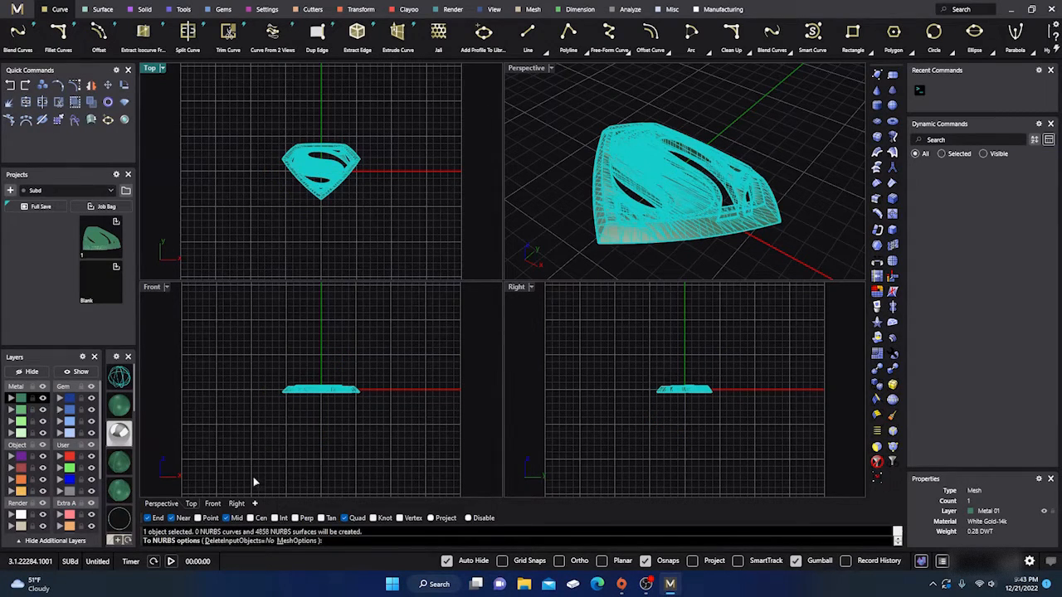
pyautogui.scroll(3, 307, 190)
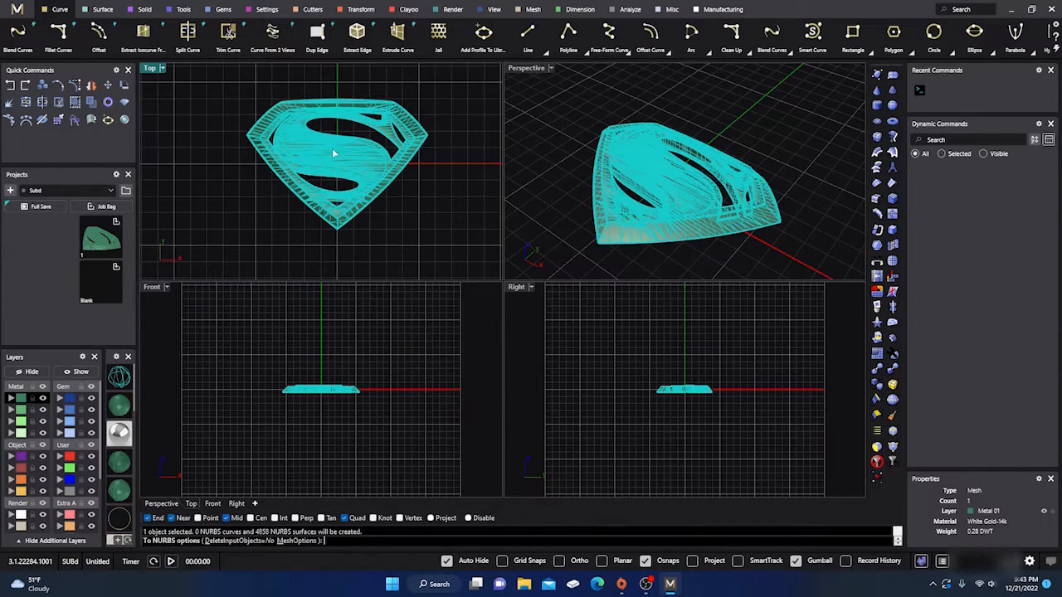
pyautogui.click(249, 544)
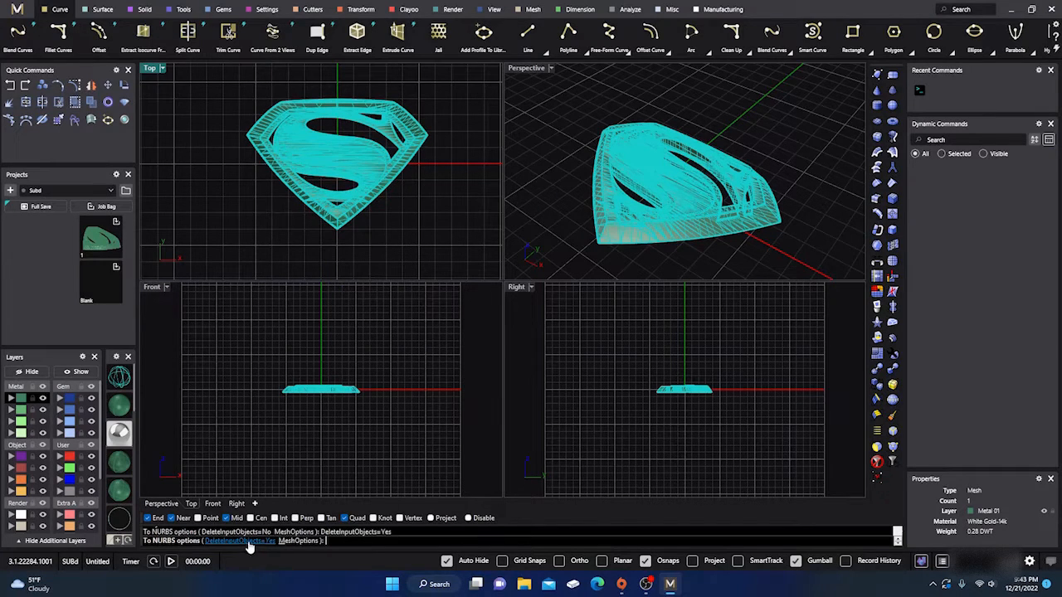
pyautogui.rightClick(259, 320)
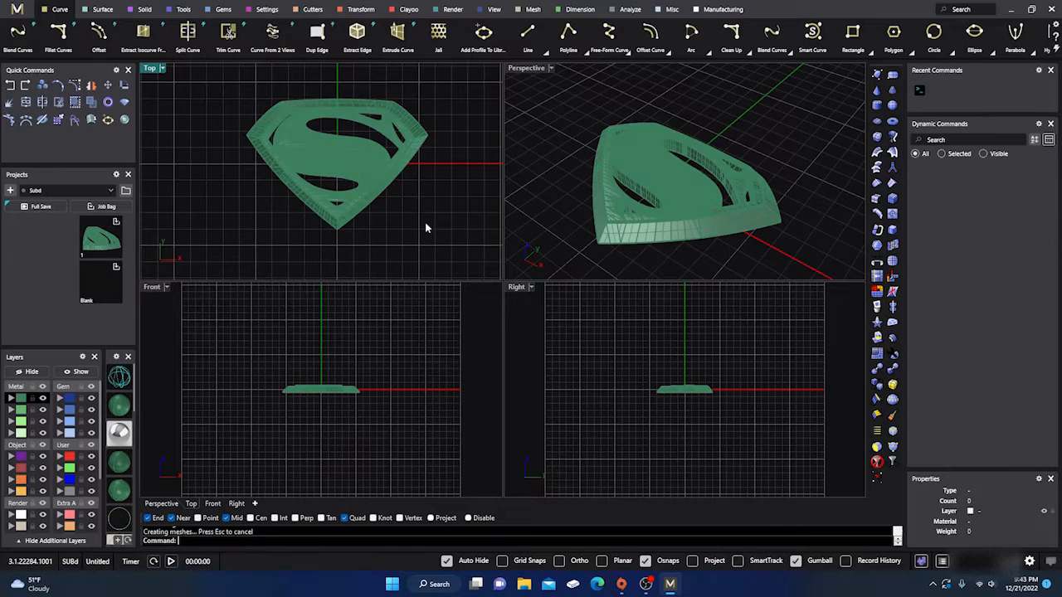
# - Maximize the Perspective view and examine the converted polysurface up close in shaded and wireframe display
pyautogui.click(352, 166)
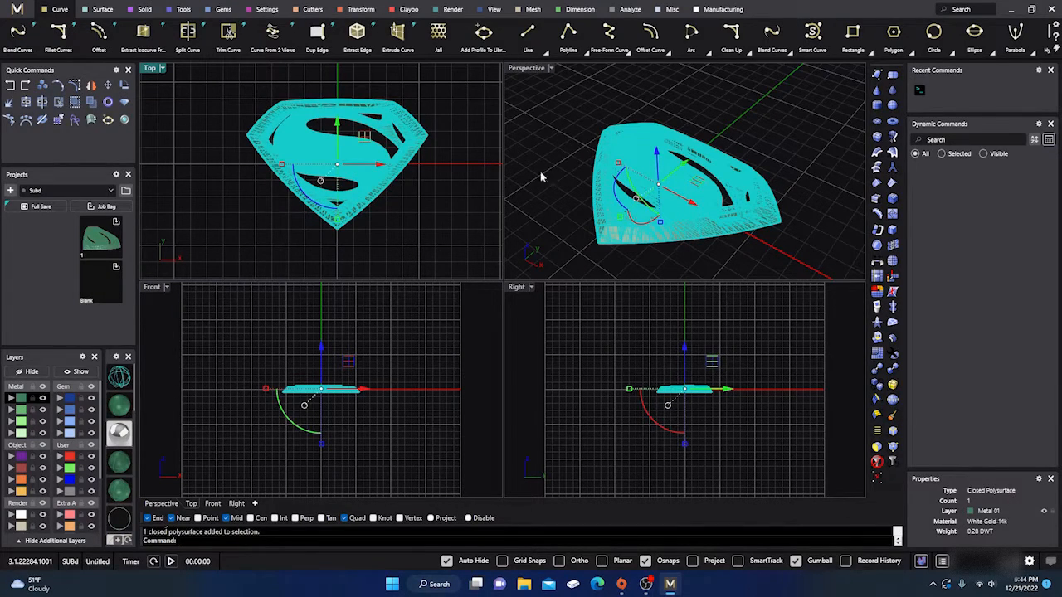
pyautogui.doubleClick(526, 68)
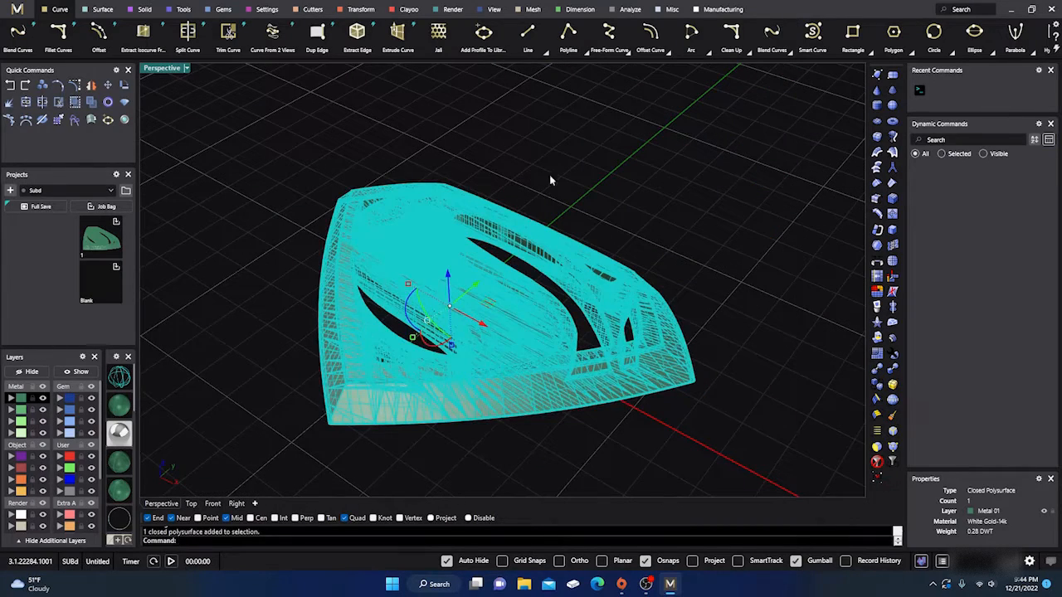
pyautogui.click(557, 219)
pyautogui.moveTo(558, 219); pyautogui.dragTo(576, 199, button='right')
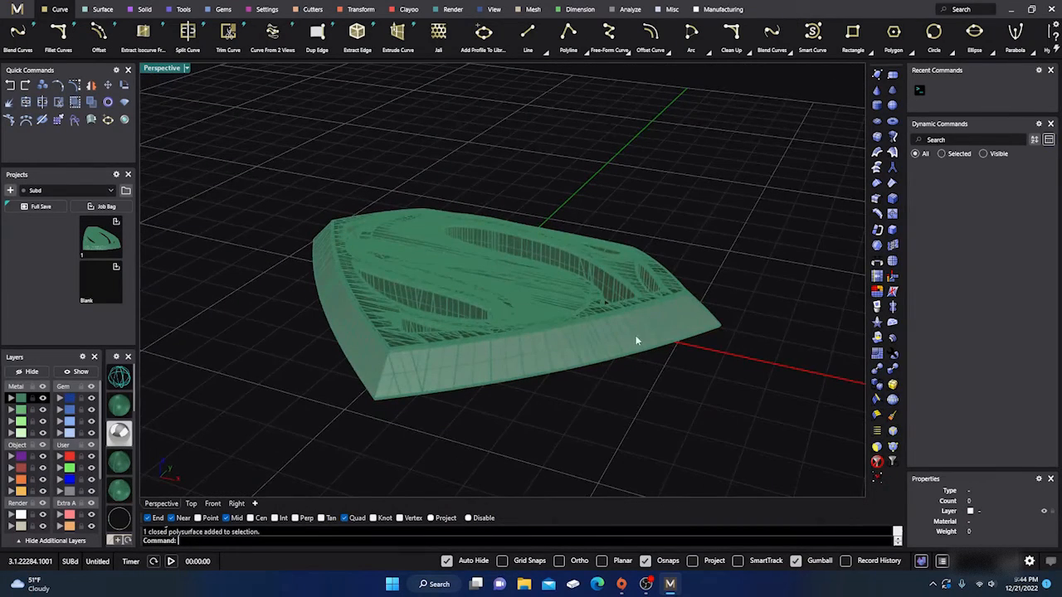
pyautogui.moveTo(494, 271); pyautogui.dragTo(497, 293, button='right')
pyautogui.scroll(5, 475, 300)
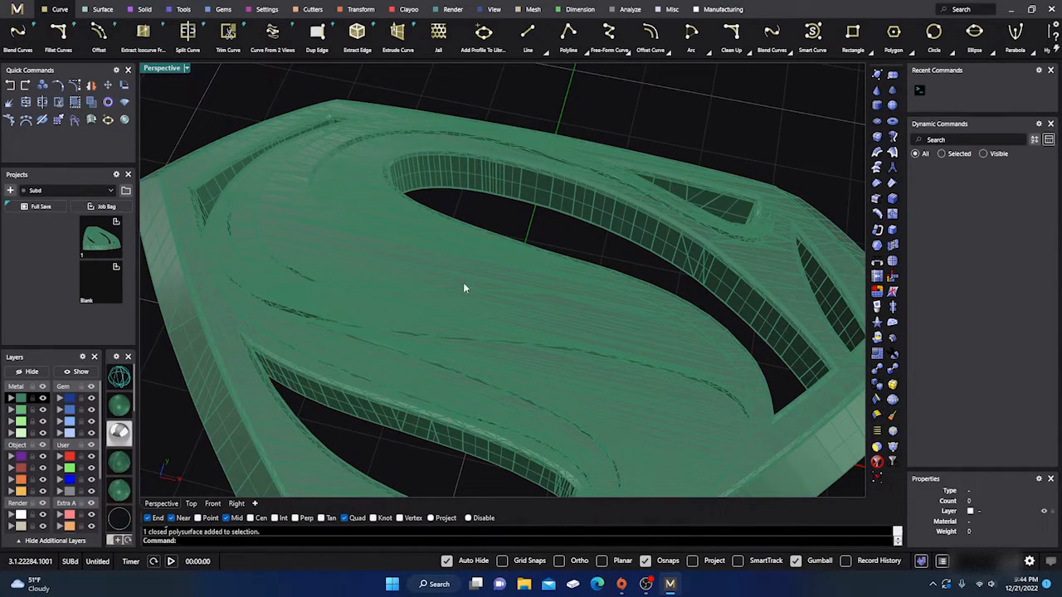
pyautogui.scroll(-5, 466, 271)
pyautogui.moveTo(466, 271); pyautogui.dragTo(490, 274, button='right')
pyautogui.scroll(5, 478, 274)
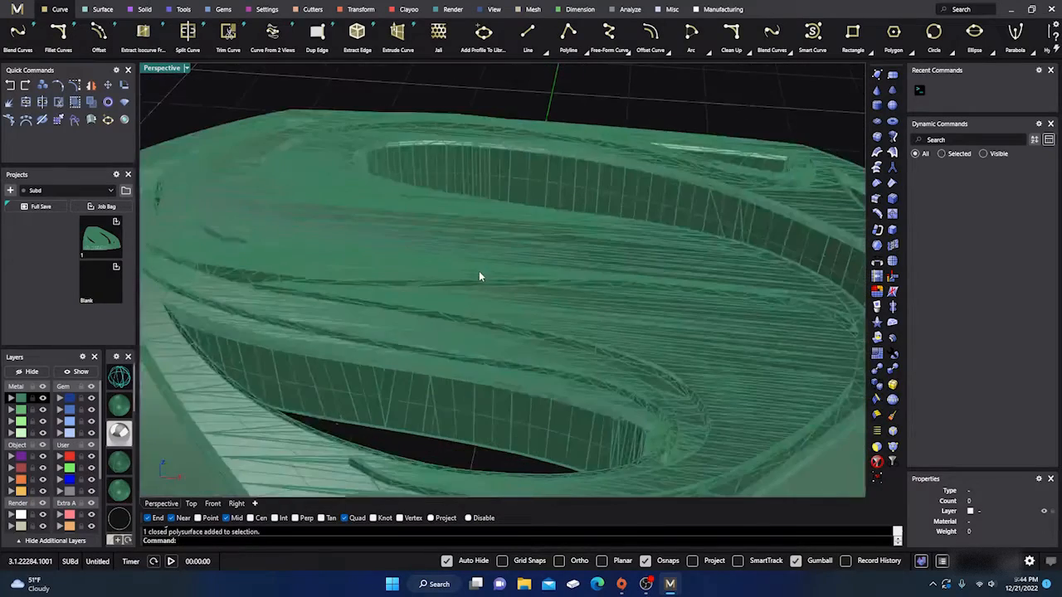
pyautogui.scroll(-5, 478, 253)
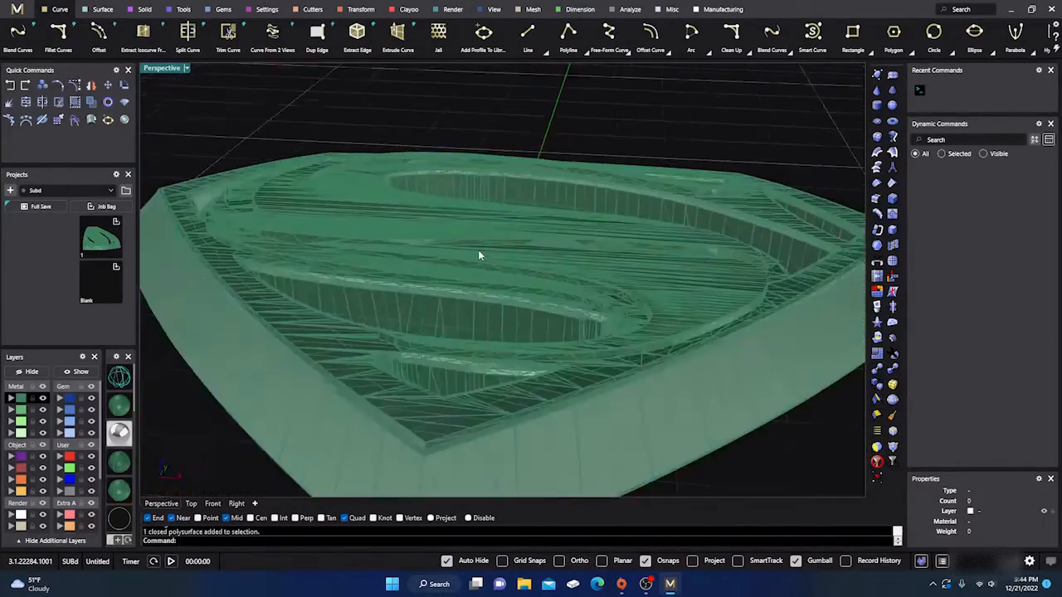
pyautogui.moveTo(470, 247)
pyautogui.mouseDown(button='right')
pyautogui.moveTo(475, 276)
pyautogui.moveTo(474, 230)
pyautogui.moveTo(467, 247)
pyautogui.mouseUp(button='right')
pyautogui.scroll(-5, 478, 236)
pyautogui.click(117, 375)
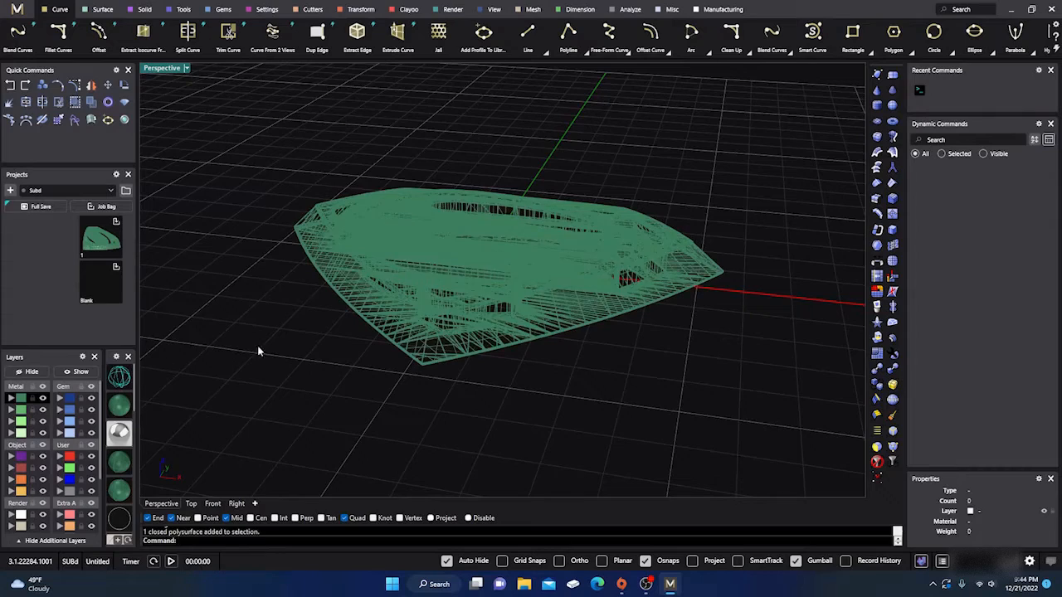
pyautogui.moveTo(258, 346); pyautogui.dragTo(351, 364, button='right')
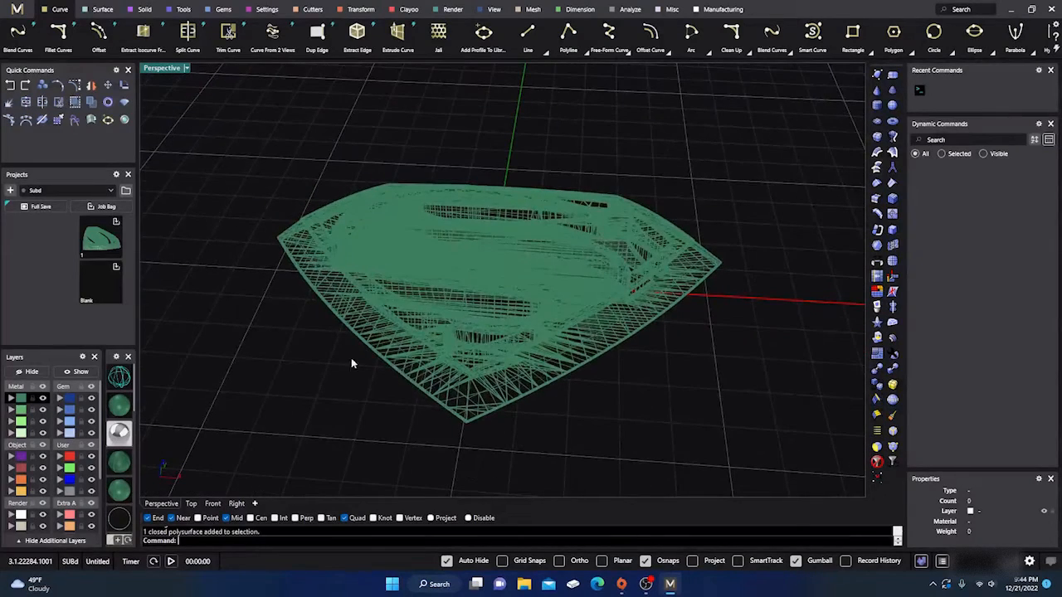
# - Start QuadRemesh on the Superman polysurface, keeping a target quad count of 2000 and Use Surface Edges set to Off
pyautogui.click(445, 267)
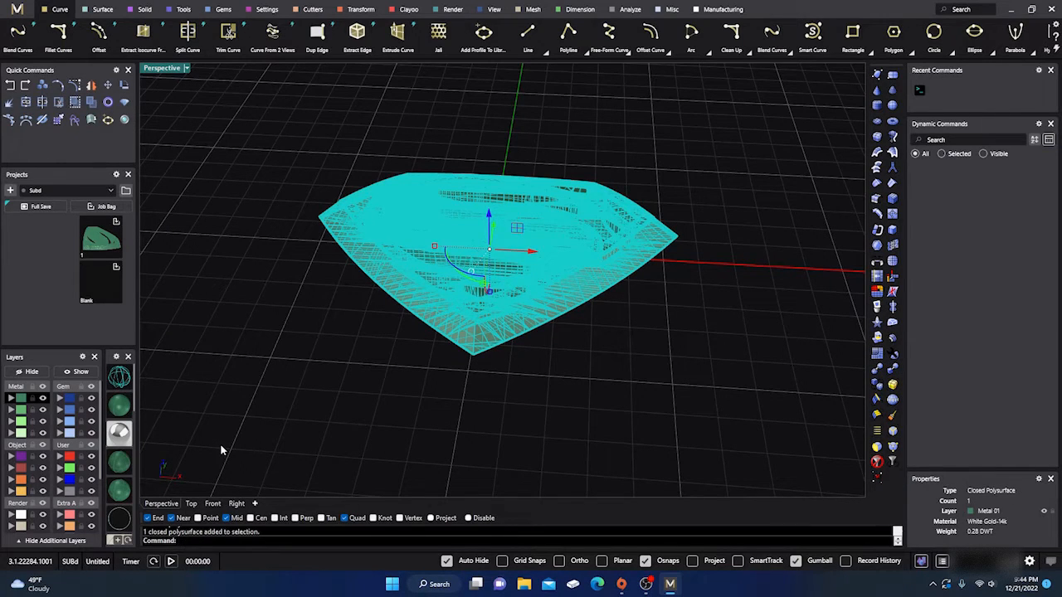
pyautogui.write('QuadRemesh')
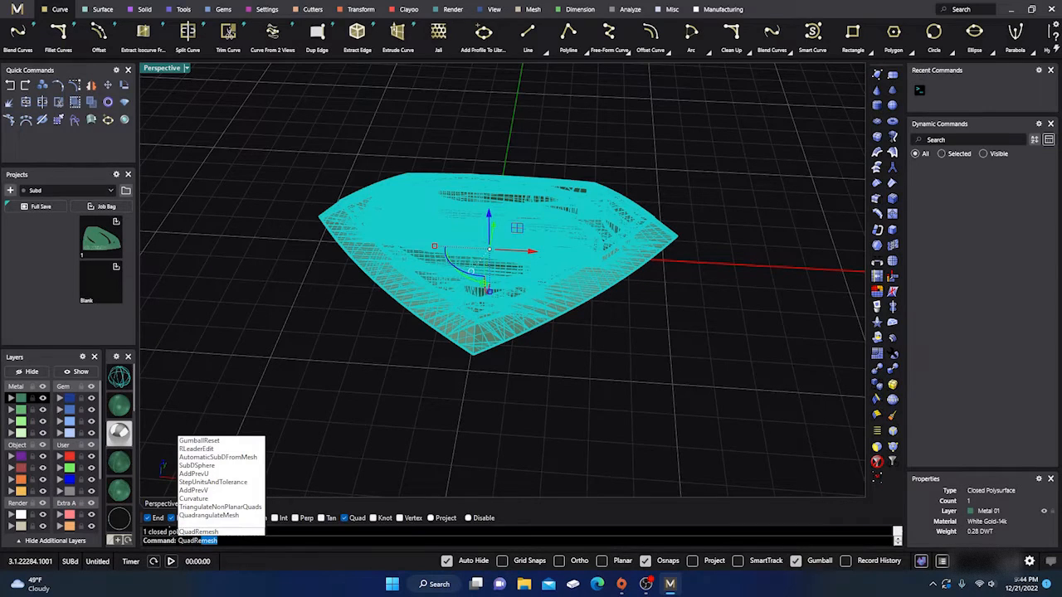
pyautogui.press('Return')
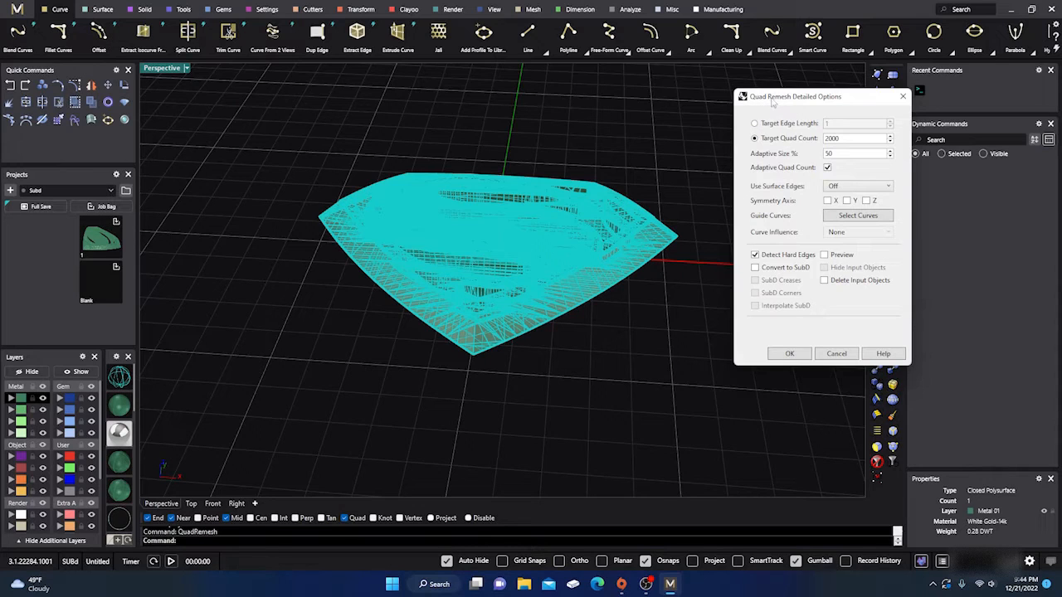
pyautogui.moveTo(786, 100); pyautogui.dragTo(729, 94)
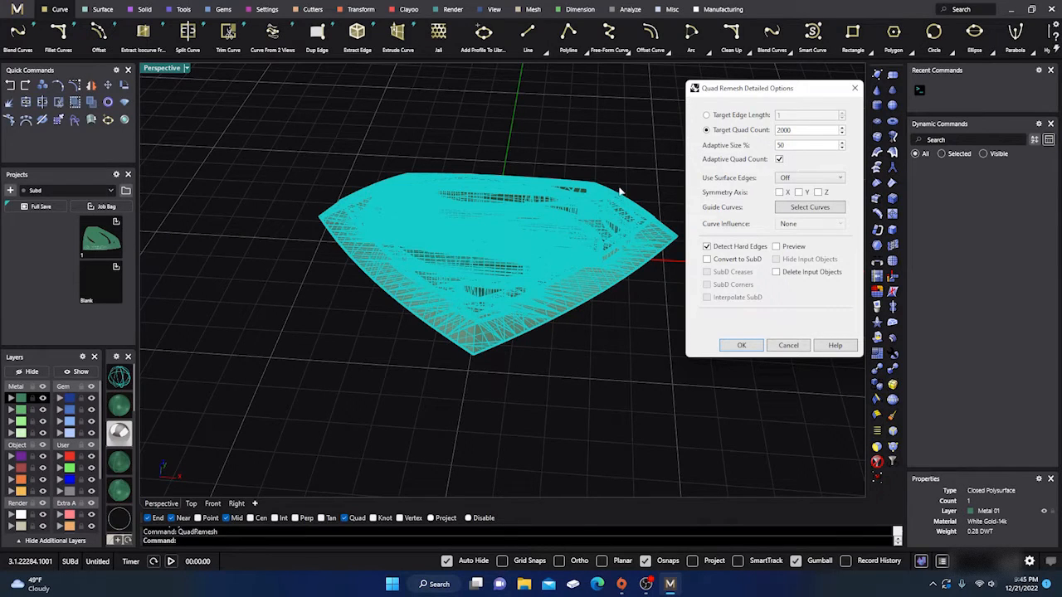
pyautogui.click(795, 180)
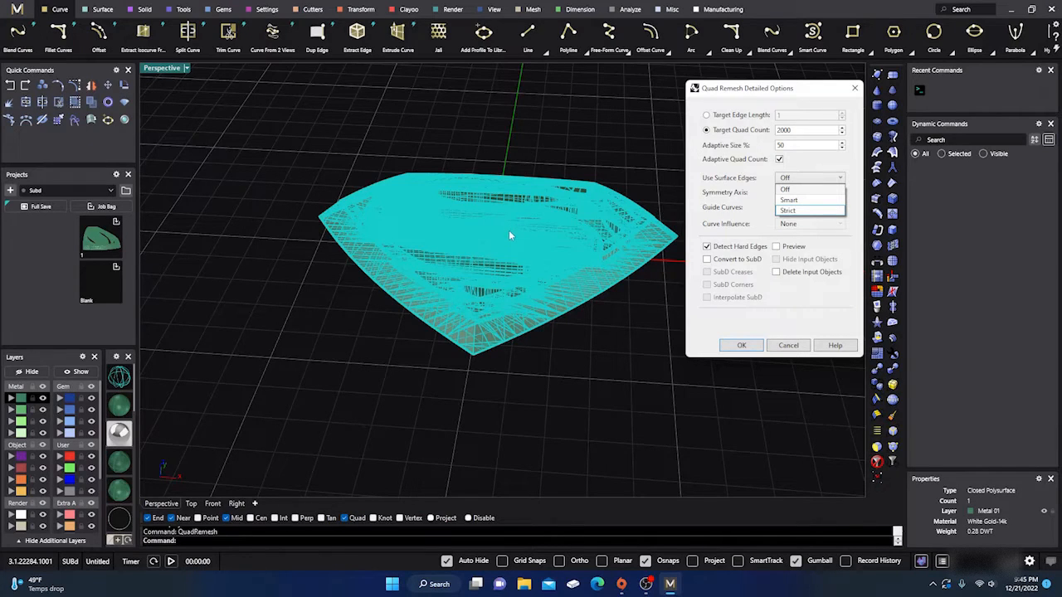
pyautogui.click(786, 190)
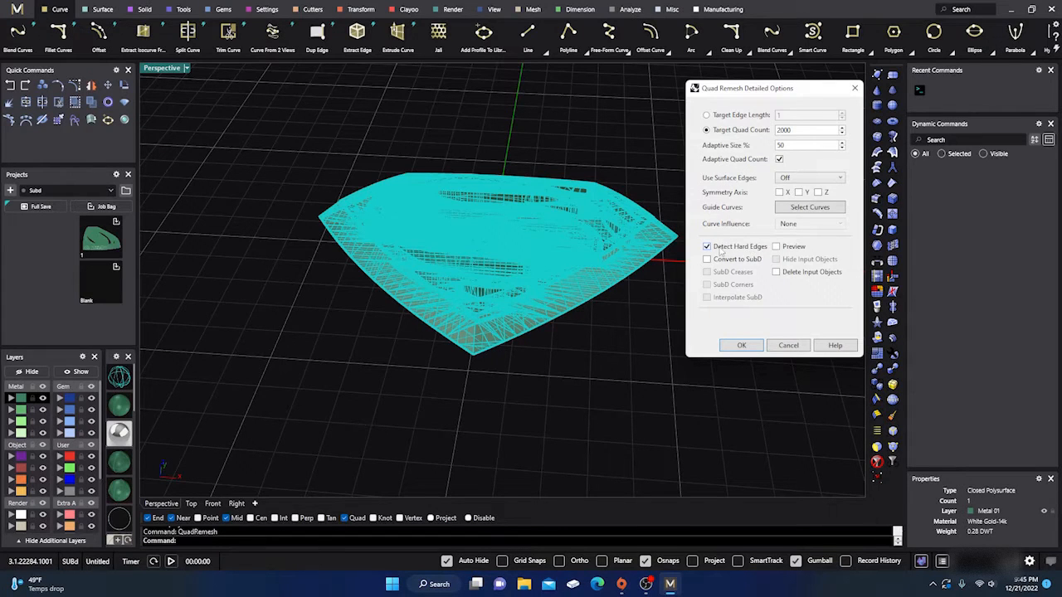
# - Quad-remesh the polysurface with Convert to SubD, SubD Creases and SubD Corners enabled
pyautogui.moveTo(621, 254); pyautogui.dragTo(534, 273, button='right')
pyautogui.scroll(10, 533, 246)
pyautogui.scroll(-10, 531, 246)
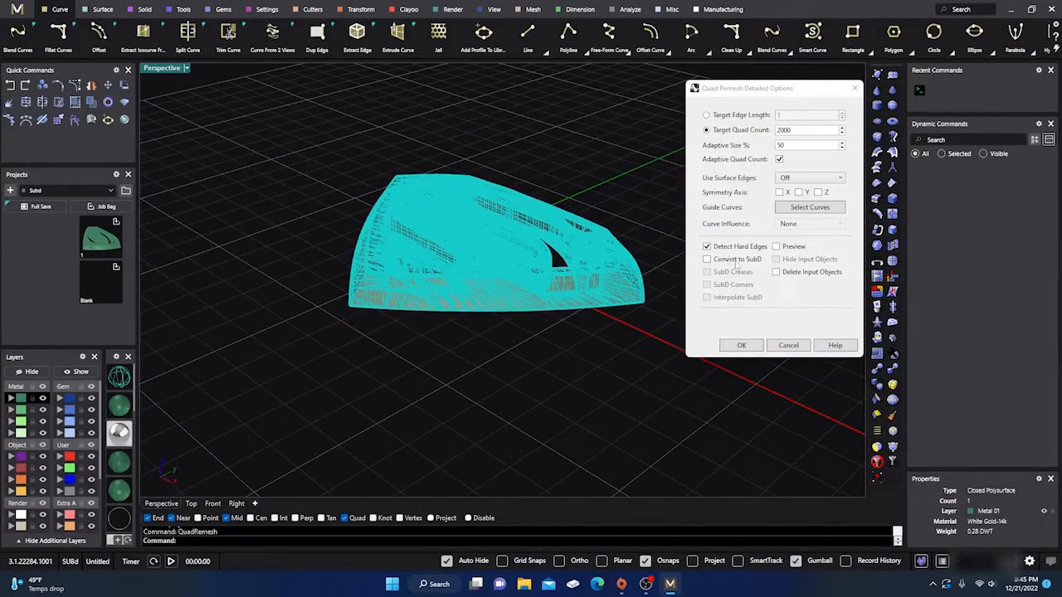
pyautogui.click(707, 260)
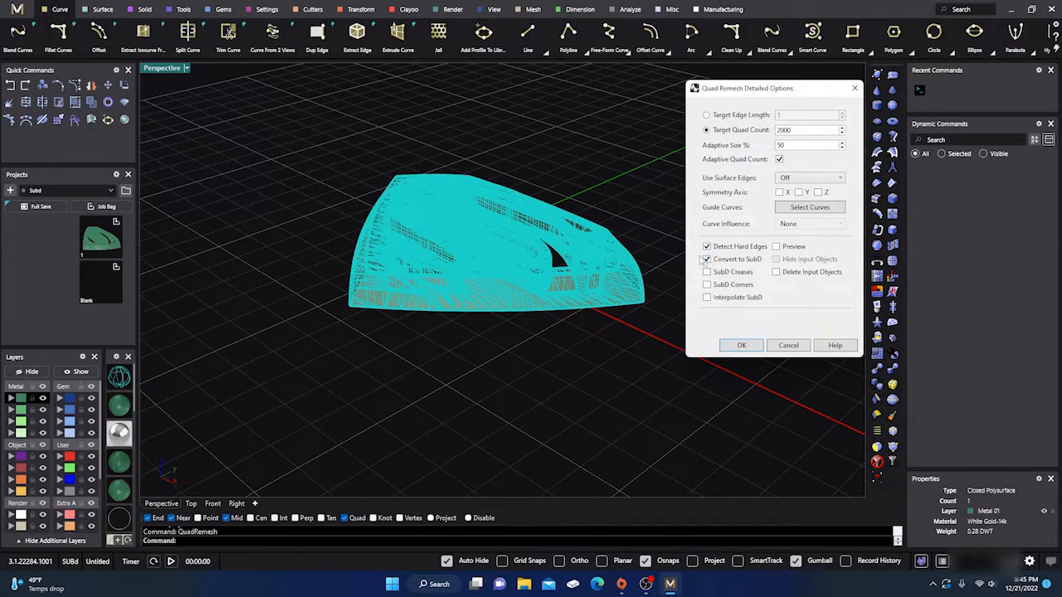
pyautogui.scroll(-4, 433, 321)
pyautogui.moveTo(433, 322); pyautogui.dragTo(452, 346, button='right')
pyautogui.scroll(11, 467, 276)
pyautogui.scroll(-10, 479, 312)
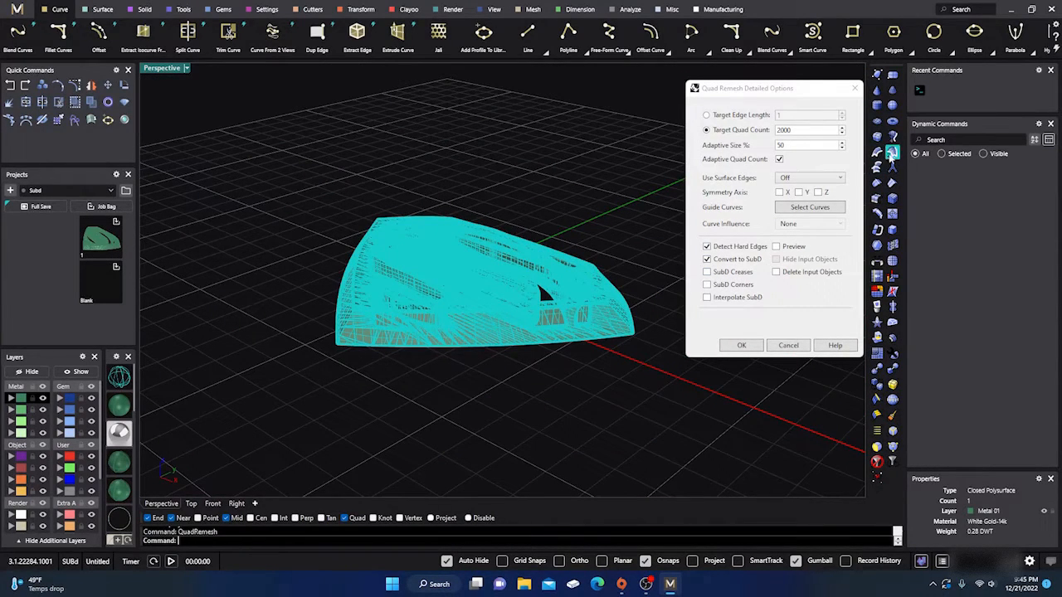
pyautogui.moveTo(471, 411); pyautogui.dragTo(449, 390, button='right')
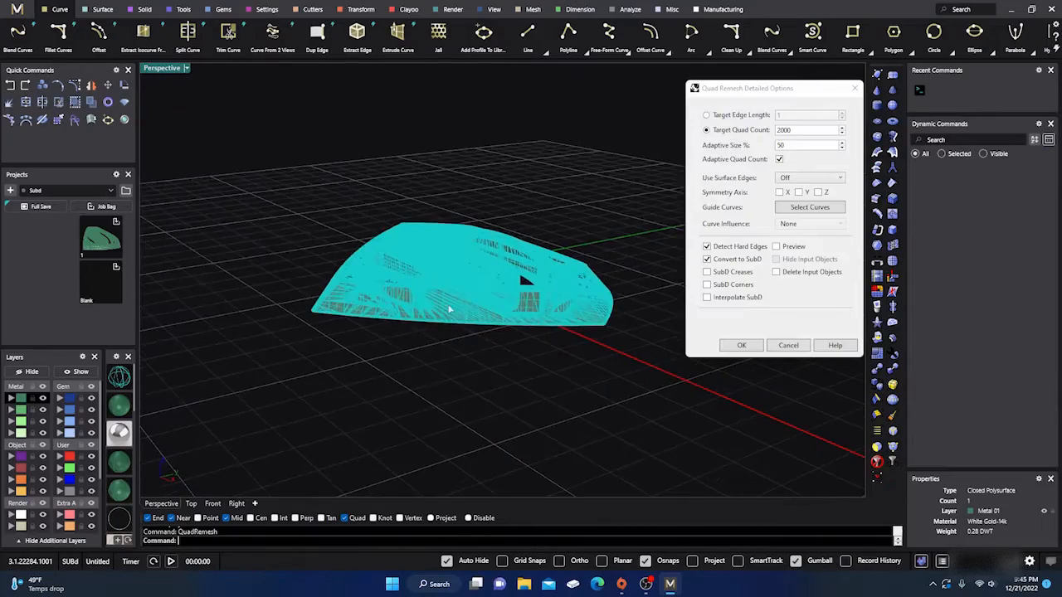
pyautogui.scroll(10, 444, 267)
pyautogui.scroll(-4, 445, 271)
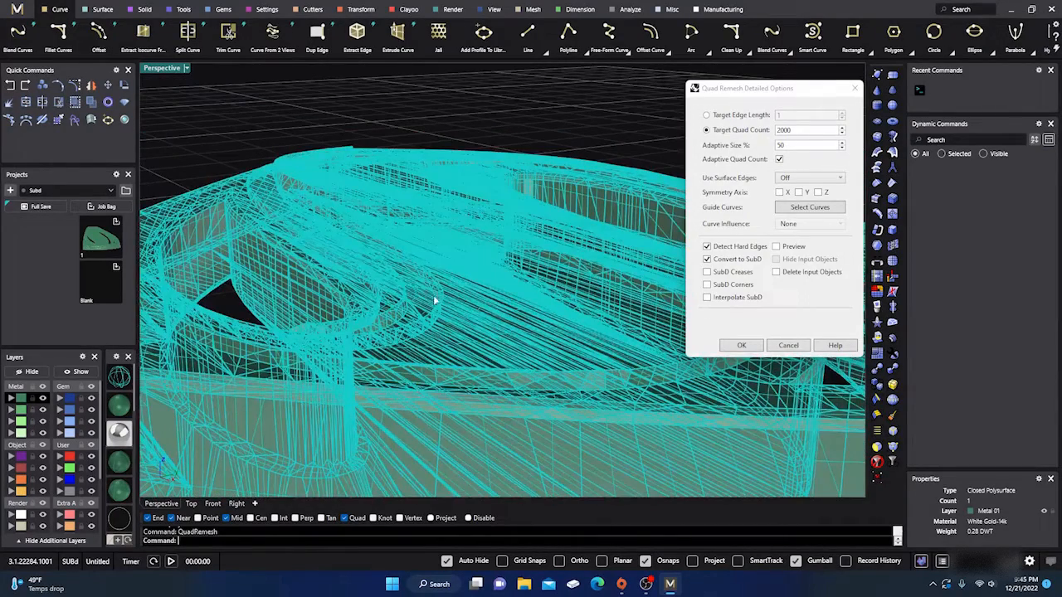
pyautogui.click(707, 273)
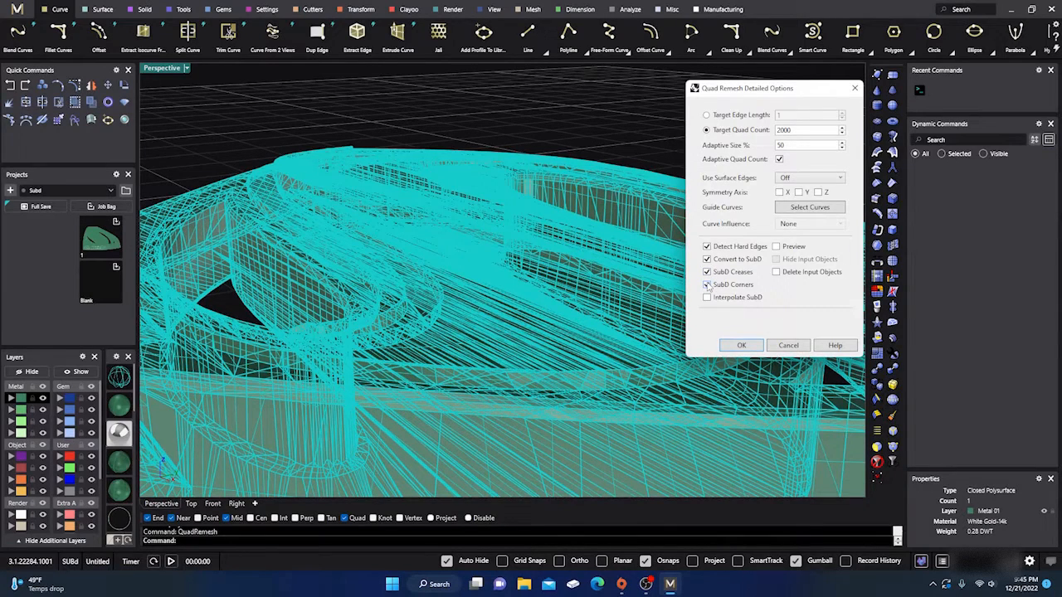
pyautogui.click(707, 285)
pyautogui.click(743, 346)
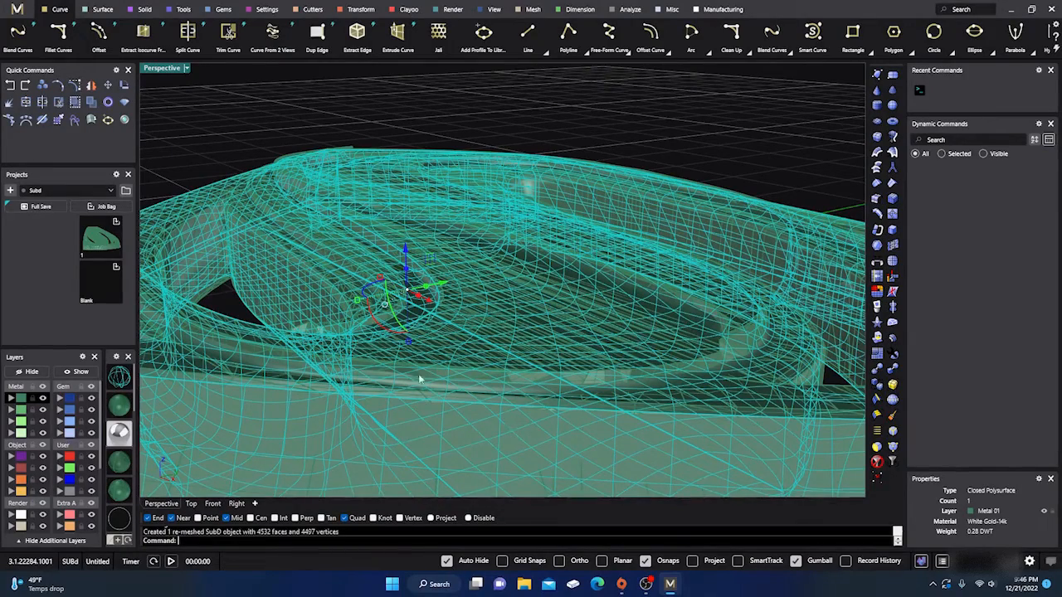
# - Move the remeshed SubD off the original polysurface so the two emblems sit side by side
pyautogui.scroll(-10, 441, 259)
pyautogui.moveTo(442, 259); pyautogui.dragTo(452, 300, button='right')
pyautogui.scroll(6, 452, 301)
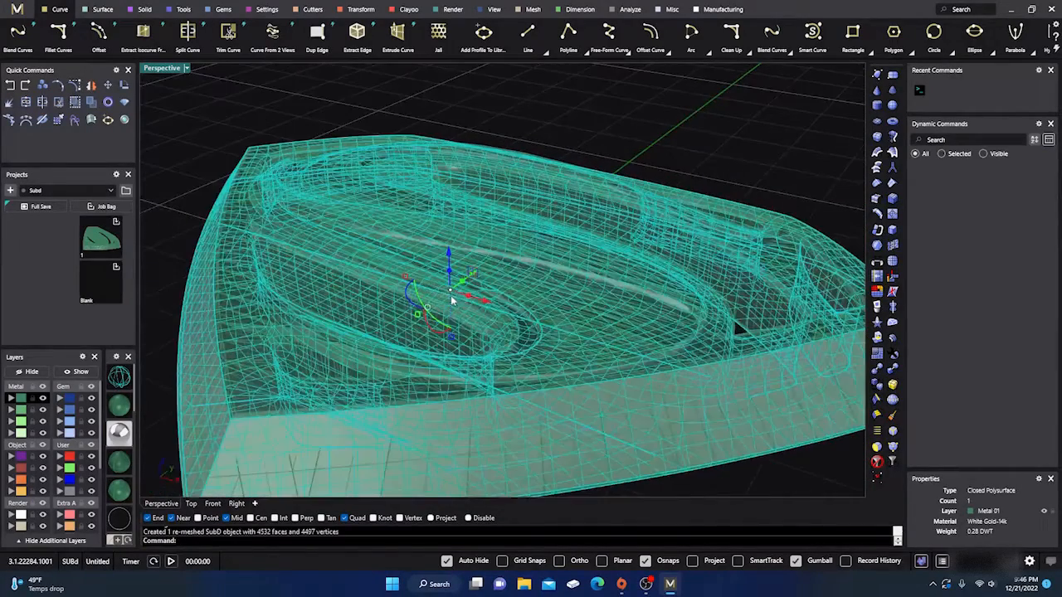
pyautogui.scroll(-6, 523, 320)
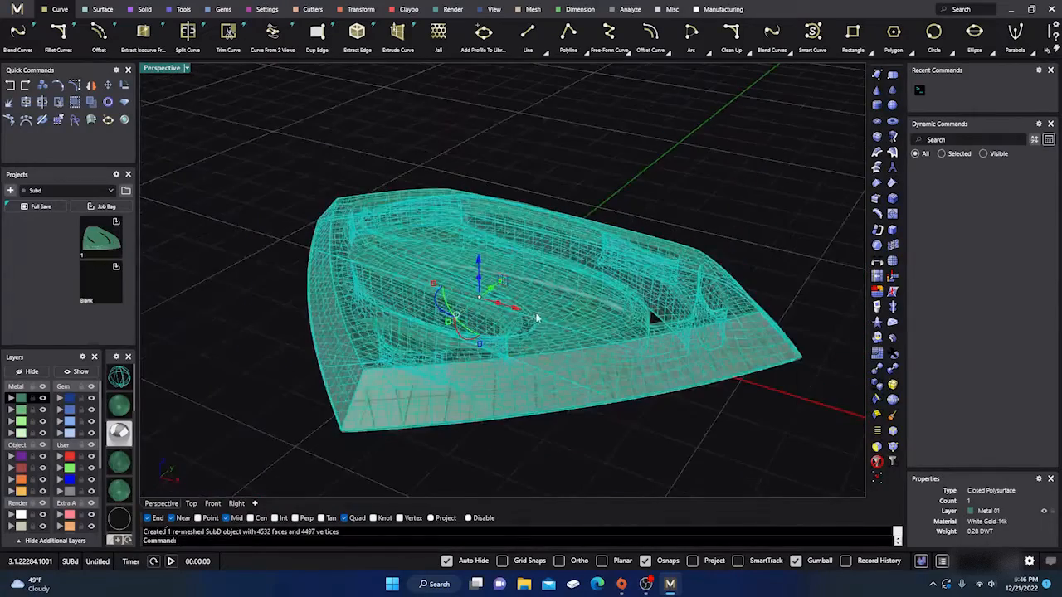
pyautogui.moveTo(535, 314); pyautogui.dragTo(220, 144)
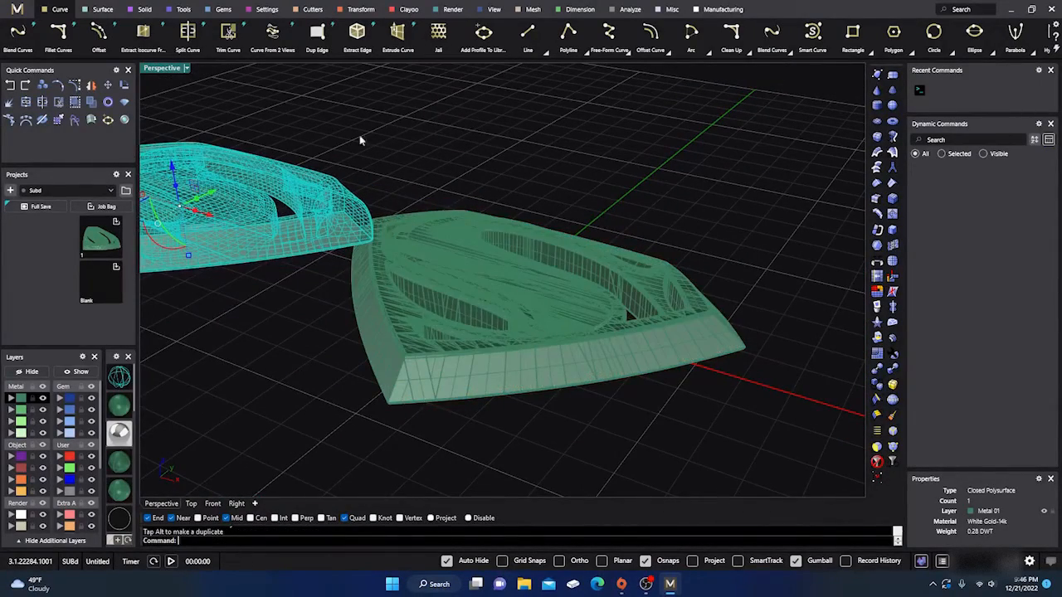
# - Select the original polysurface and compare its wireframe with the quad layout of the SubD from several angles
pyautogui.click(543, 321)
pyautogui.scroll(-4, 622, 315)
pyautogui.moveTo(622, 315); pyautogui.dragTo(593, 334, button='right')
pyautogui.scroll(7, 561, 311)
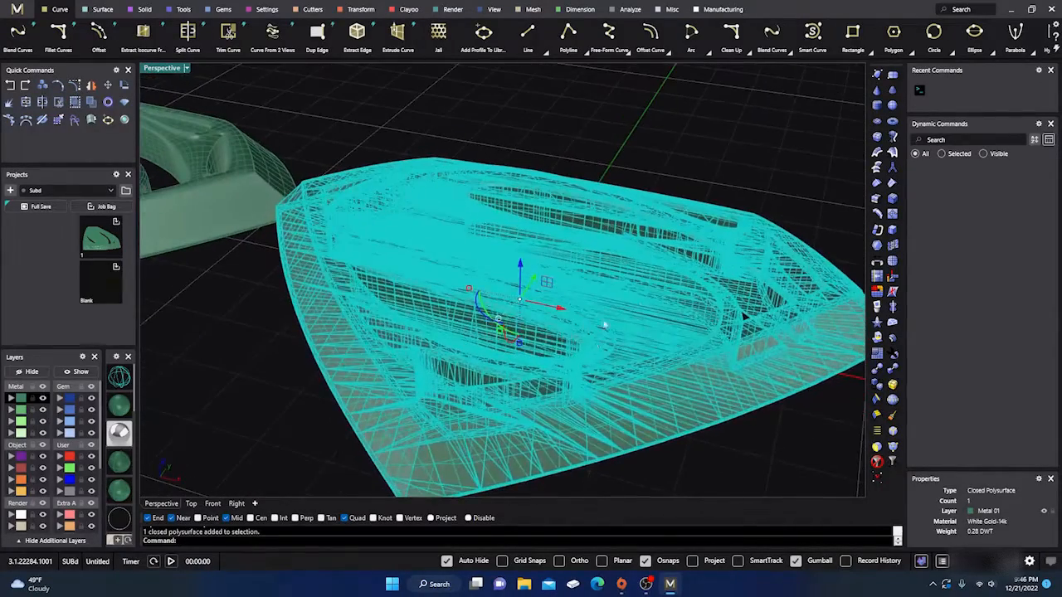
pyautogui.scroll(-4, 662, 339)
pyautogui.scroll(7, 328, 272)
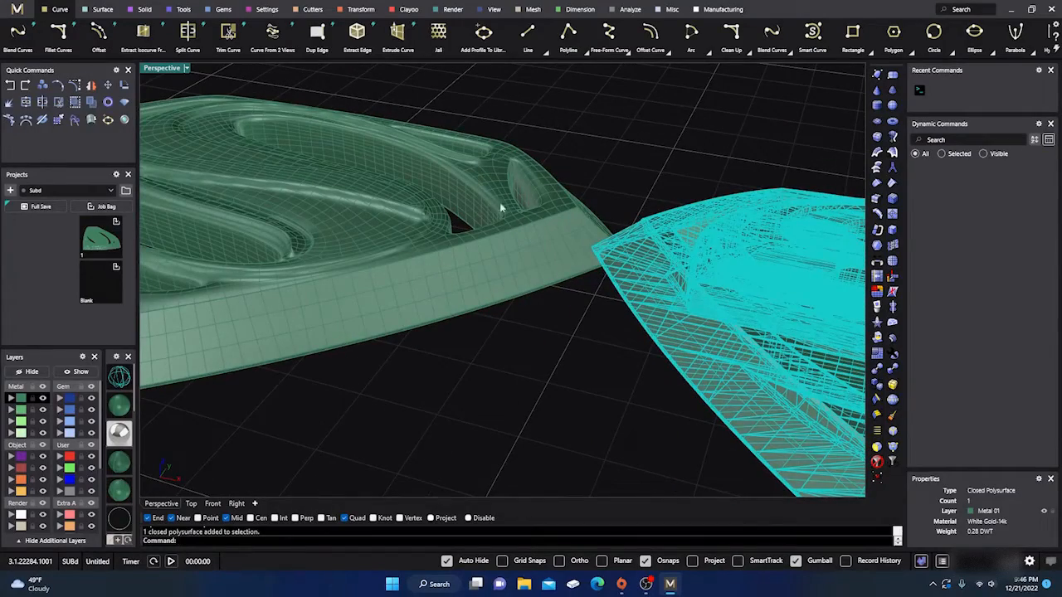
pyautogui.moveTo(467, 282); pyautogui.dragTo(343, 260, button='right')
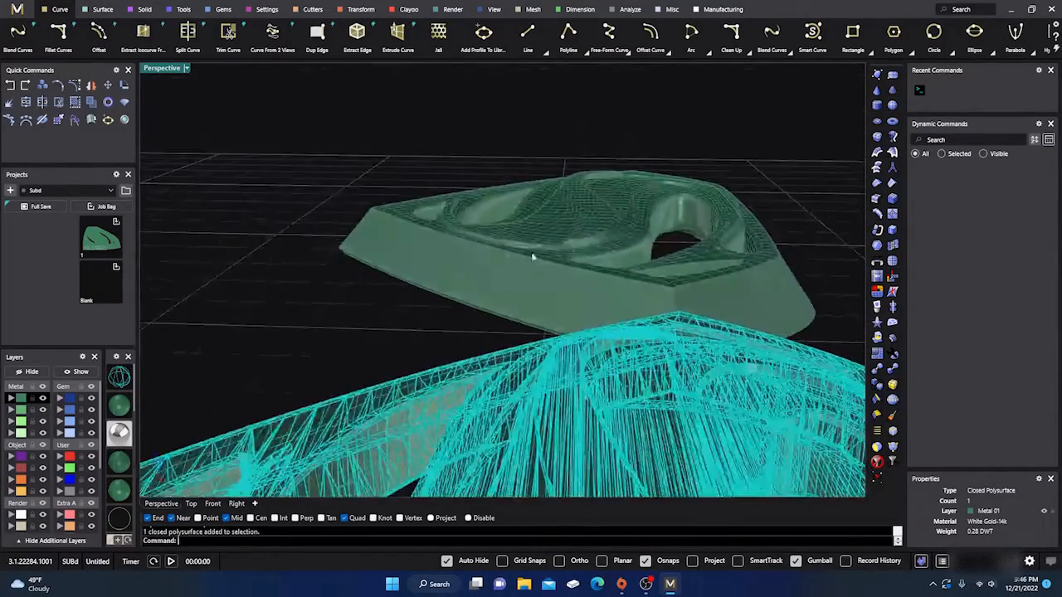
pyautogui.scroll(3, 618, 212)
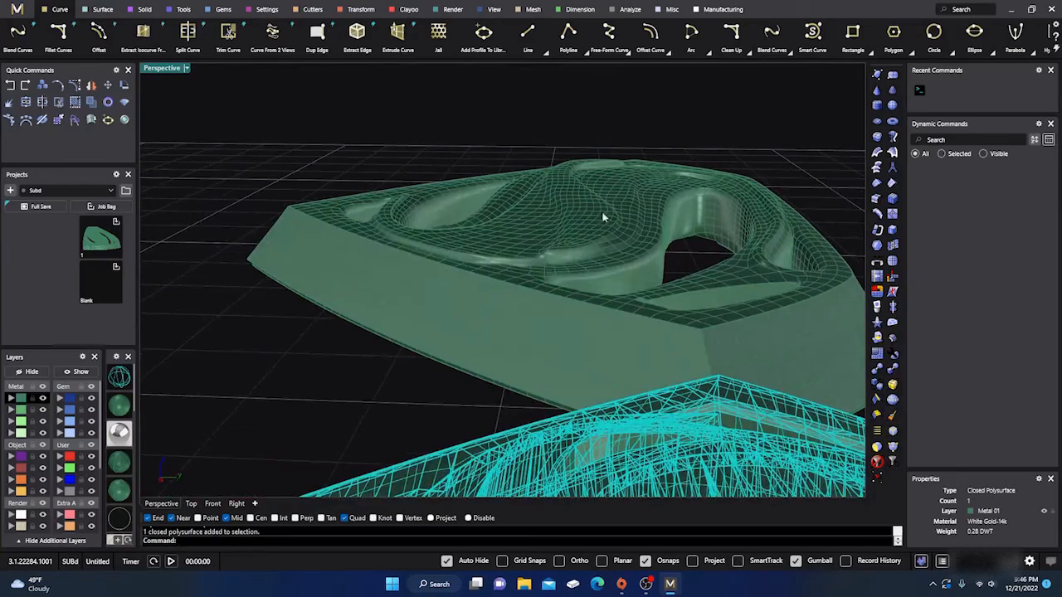
pyautogui.scroll(-6, 455, 223)
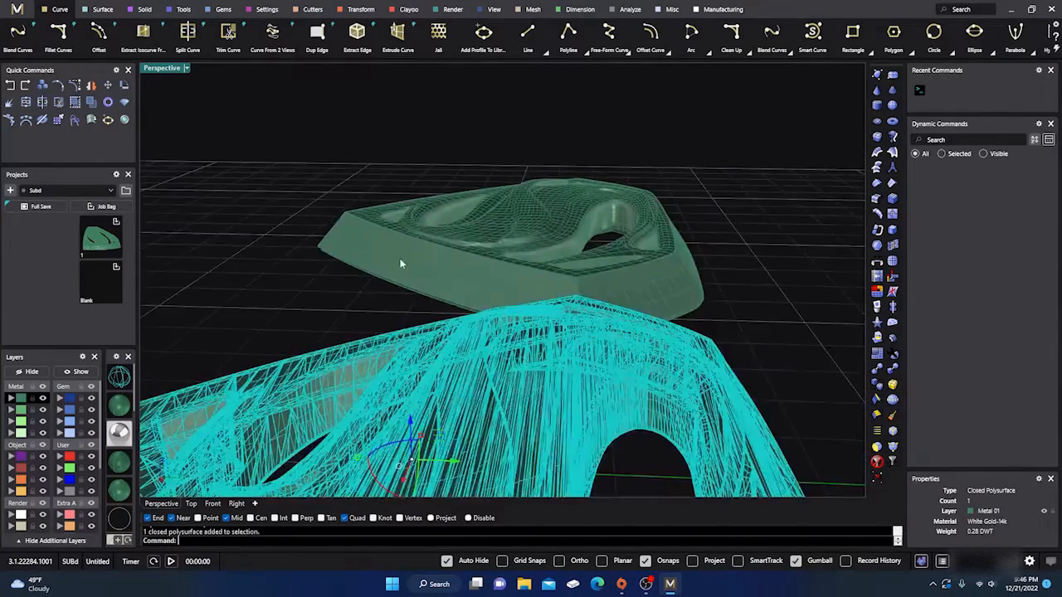
pyautogui.moveTo(401, 262); pyautogui.dragTo(554, 340, button='right')
pyautogui.click(555, 343)
pyautogui.scroll(-5, 492, 308)
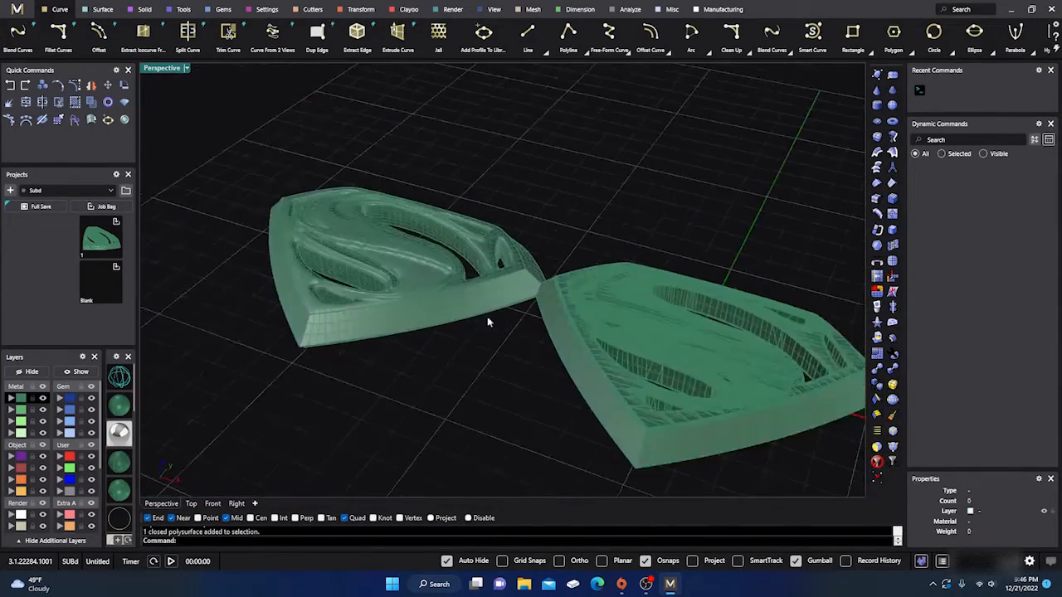
# - Delete the original NURBS polysurface beside the SubD
pyautogui.moveTo(487, 316); pyautogui.dragTo(515, 352, button='right')
pyautogui.click(645, 300)
pyautogui.press('Delete')
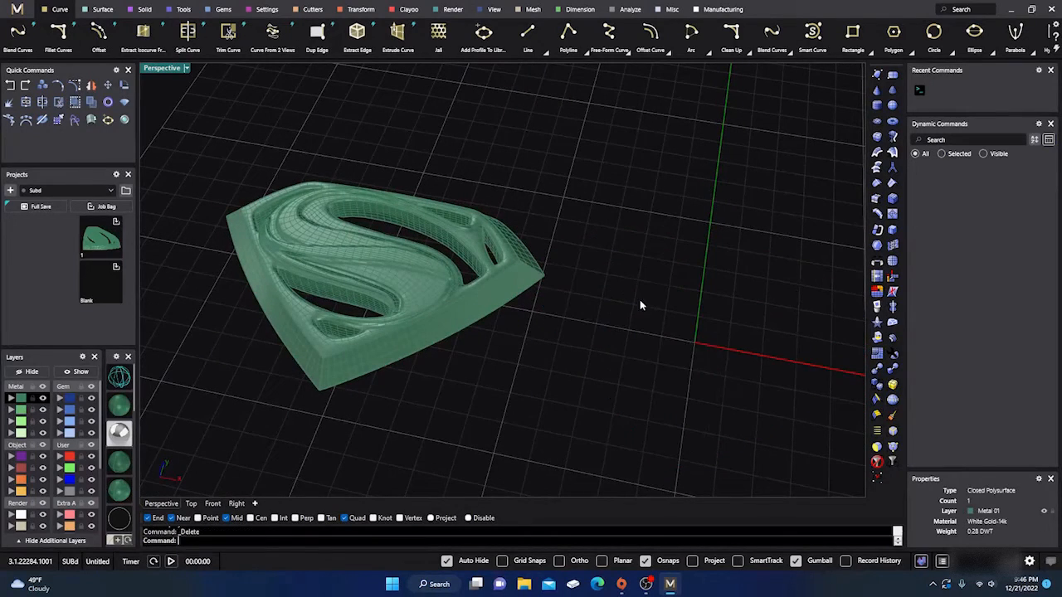
# - Move the remeshed Superman emblem back to the origin where the polysurface was, and deselect it
pyautogui.click(358, 260)
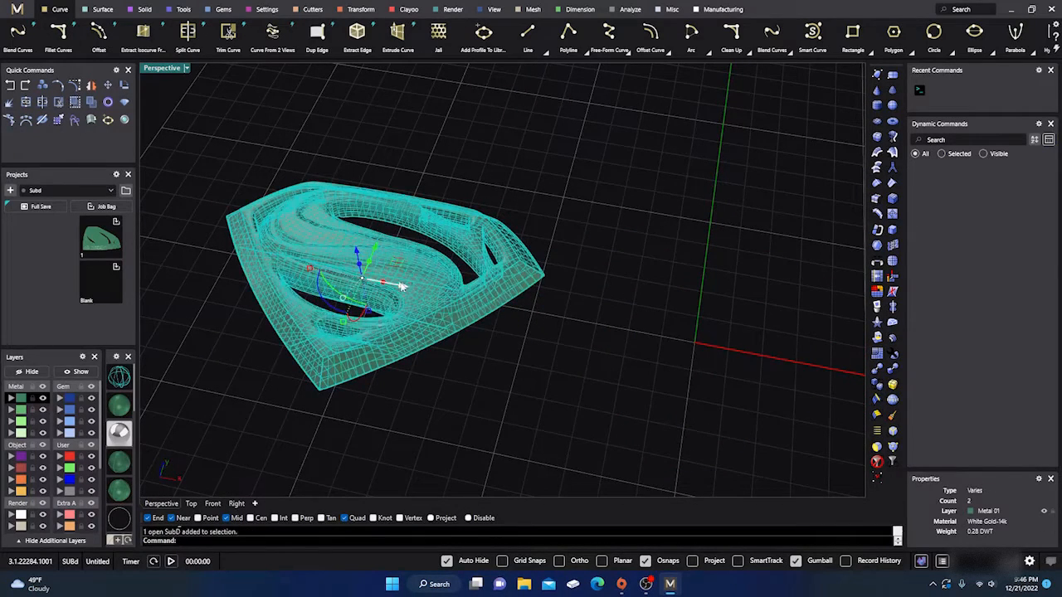
pyautogui.moveTo(401, 289); pyautogui.dragTo(729, 387)
pyautogui.click(438, 173)
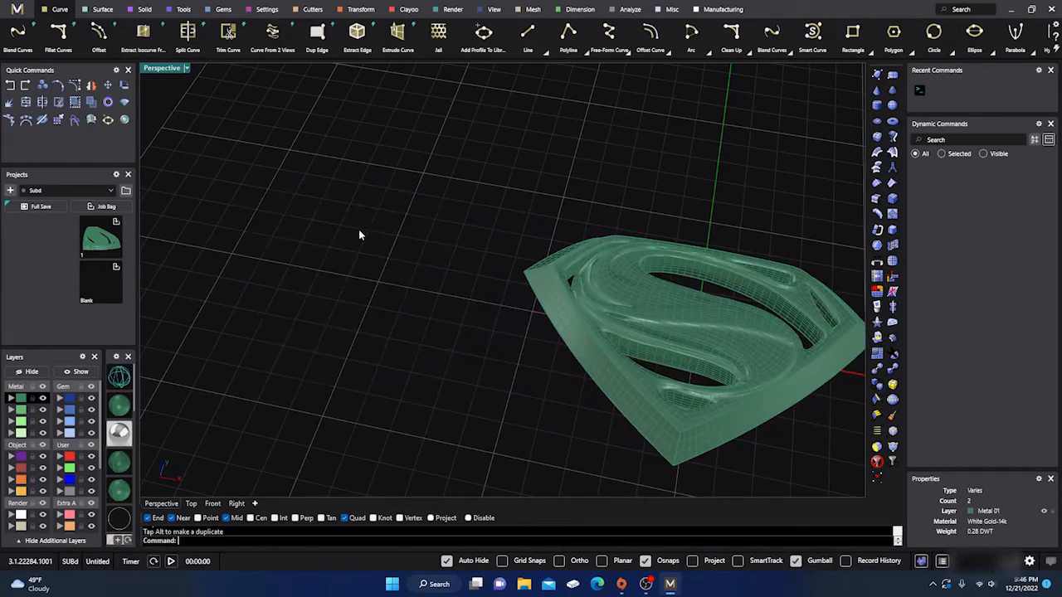
# - Run the edge analysis on the open SubD to highlight its naked edges
pyautogui.scroll(-9, 355, 237)
pyautogui.moveTo(377, 302); pyautogui.dragTo(457, 262, button='right')
pyautogui.scroll(7, 465, 252)
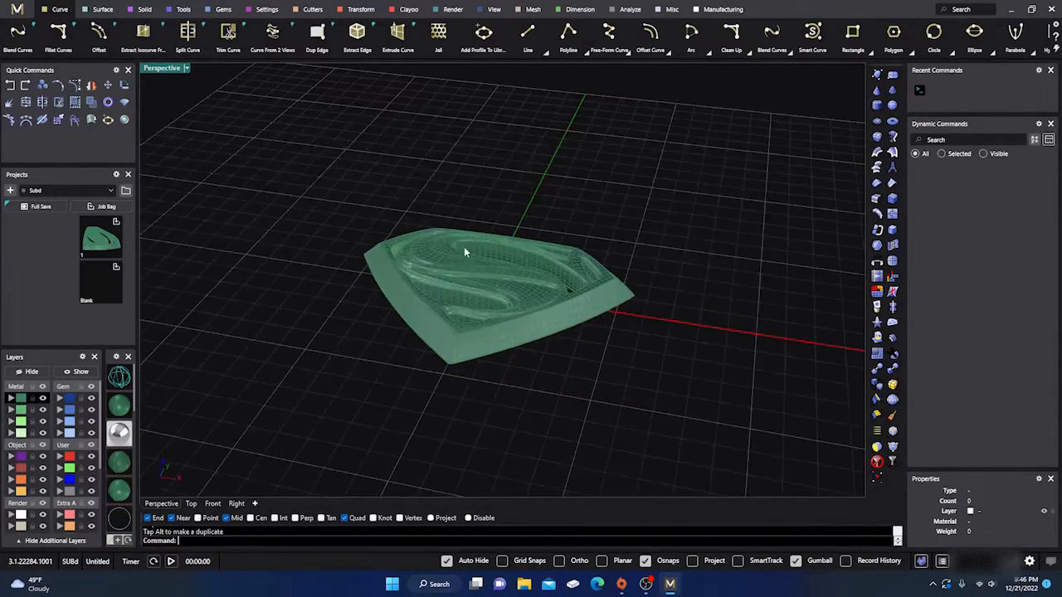
pyautogui.scroll(3, 464, 251)
pyautogui.click(464, 247)
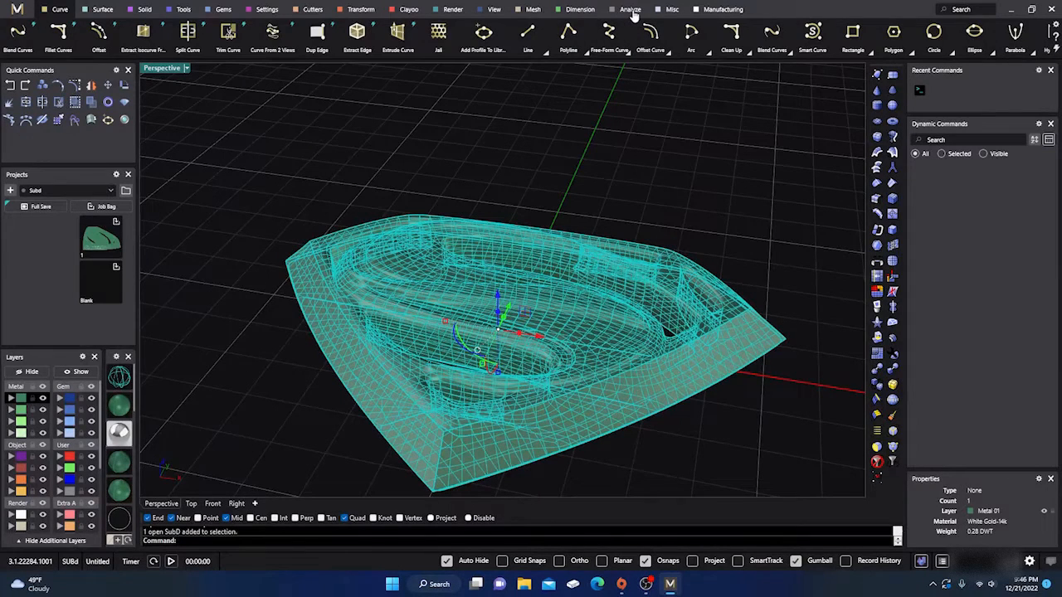
pyautogui.click(632, 10)
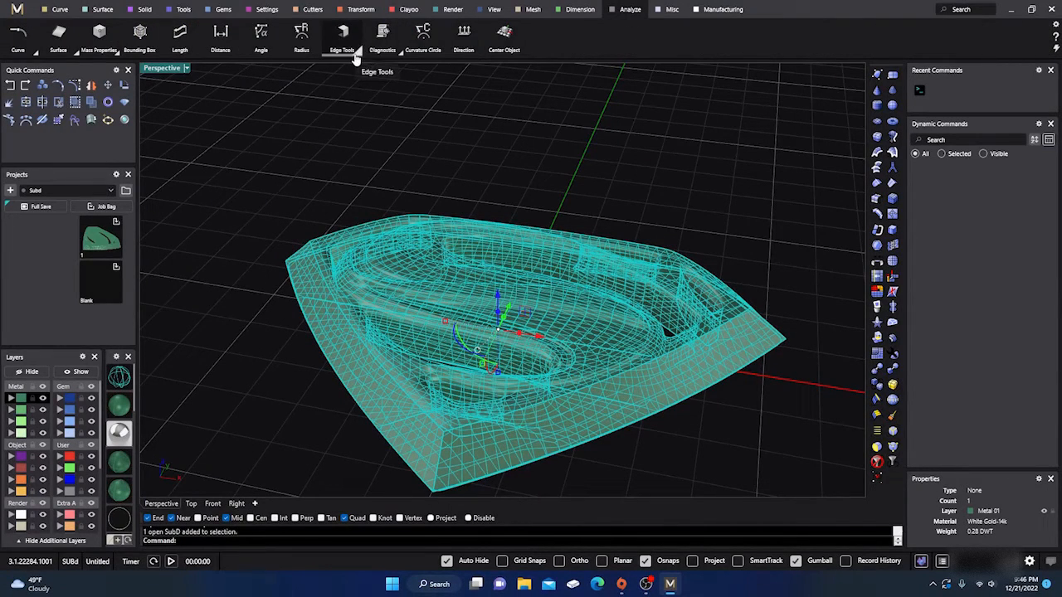
pyautogui.click(355, 56)
pyautogui.click(345, 82)
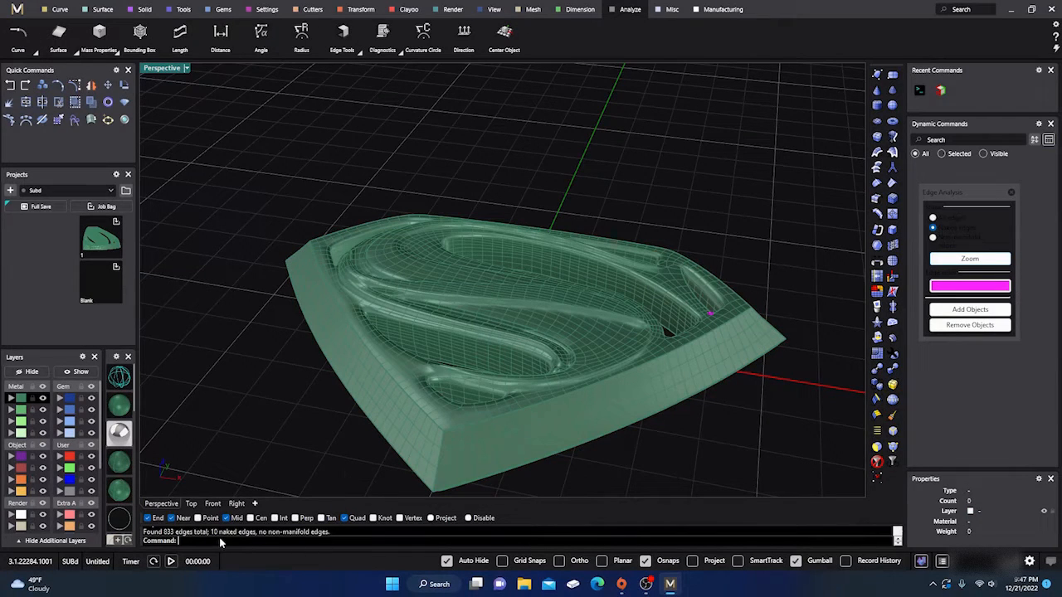
# - Examine the highlighted naked edges around the small corner recess up close, and review the whole emblem's surface
pyautogui.moveTo(347, 352); pyautogui.dragTo(397, 271, button='right')
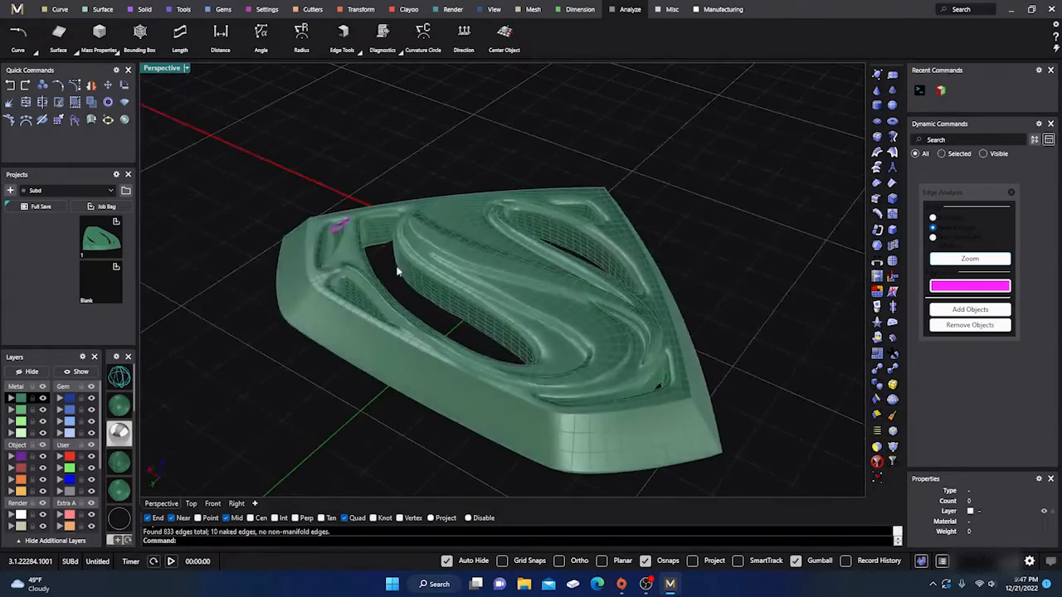
pyautogui.scroll(15, 335, 231)
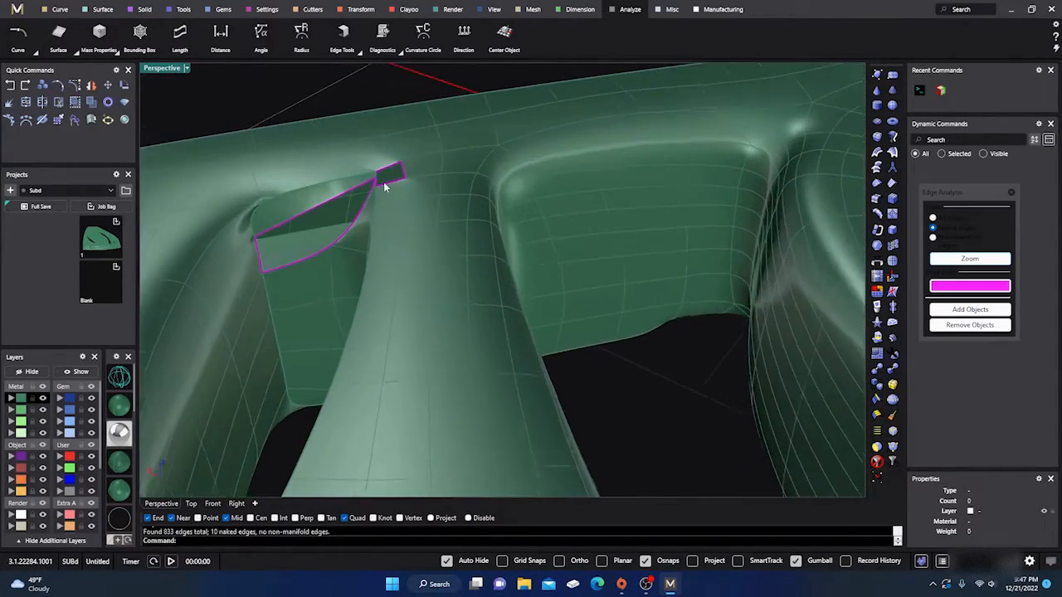
pyautogui.scroll(3, 384, 184)
pyautogui.scroll(1, 370, 198)
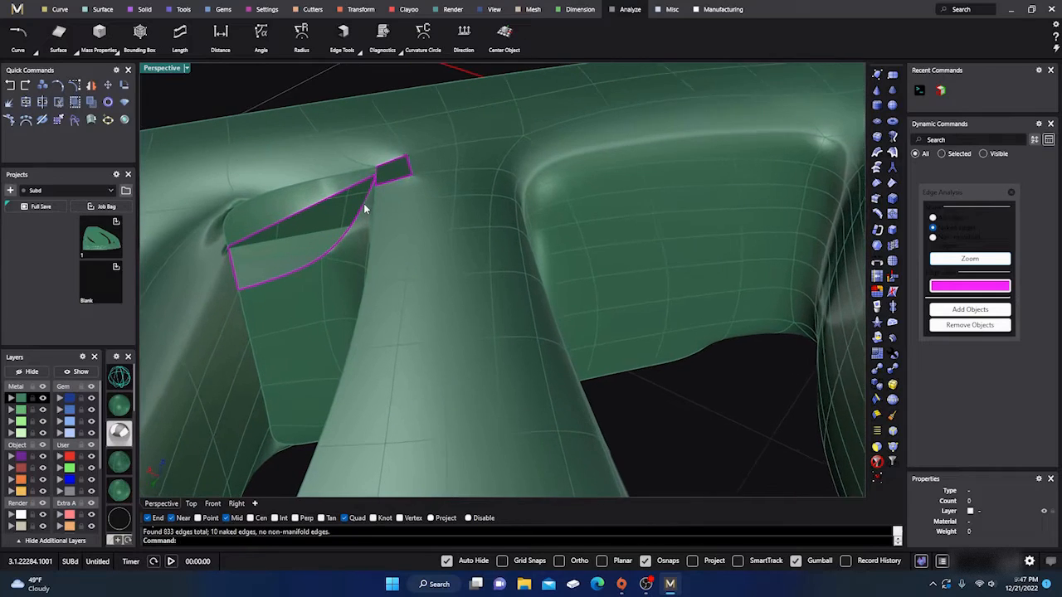
pyautogui.scroll(-1, 364, 208)
pyautogui.scroll(-10, 364, 208)
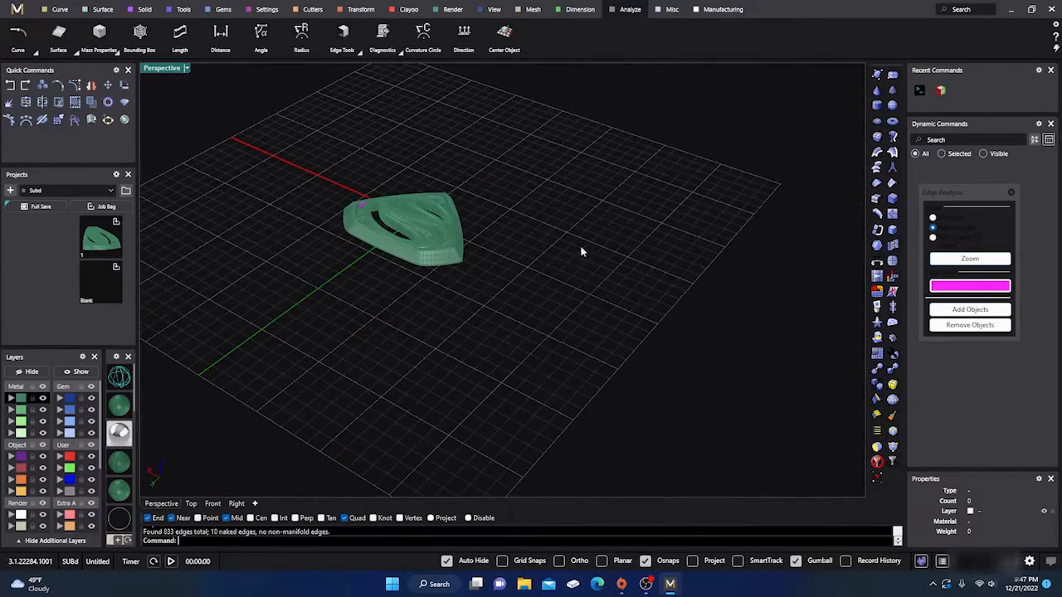
pyautogui.moveTo(581, 251); pyautogui.dragTo(479, 264, button='right')
pyautogui.scroll(8, 566, 229)
pyautogui.scroll(-3, 487, 302)
pyautogui.moveTo(526, 324); pyautogui.dragTo(512, 308, button='right')
pyautogui.scroll(5, 587, 280)
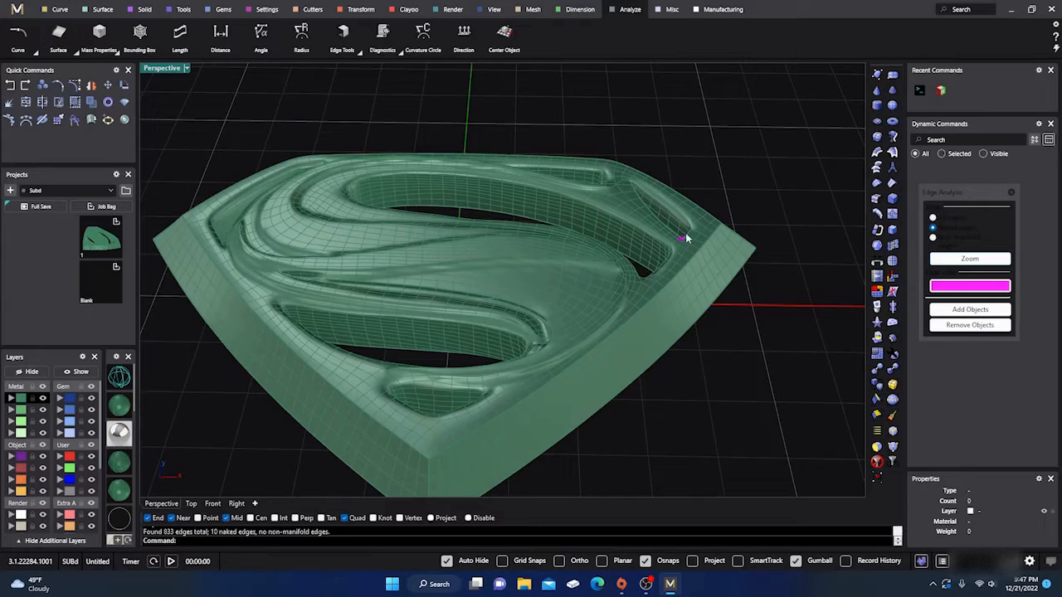
pyautogui.scroll(-4, 625, 272)
pyautogui.moveTo(596, 278)
pyautogui.mouseDown(button='right')
pyautogui.moveTo(628, 288)
pyautogui.moveTo(586, 276)
pyautogui.mouseUp(button='right')
pyautogui.scroll(5, 496, 249)
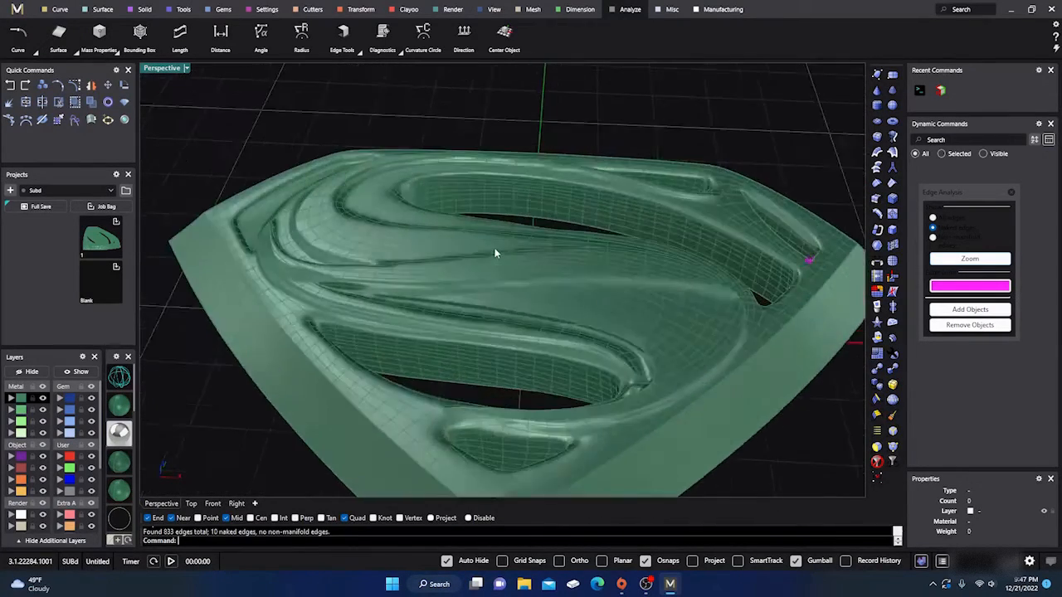
# - End the edge analysis and convert the Superman SubD to a NURBS polysurface with the ToNURBS command, deleting the input object
pyautogui.moveTo(498, 300); pyautogui.dragTo(707, 272, button='right')
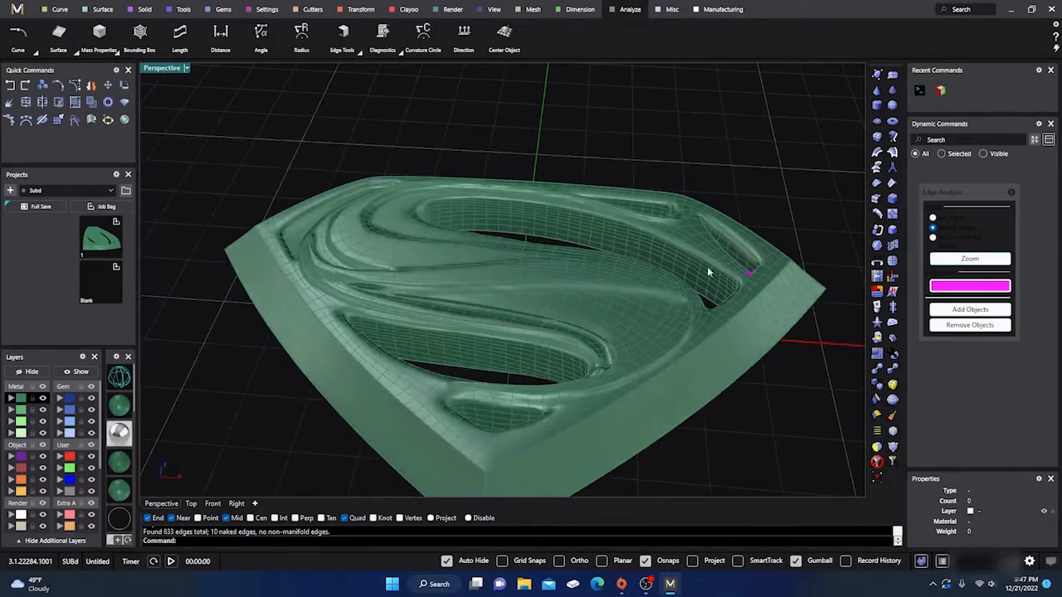
pyautogui.click(1012, 193)
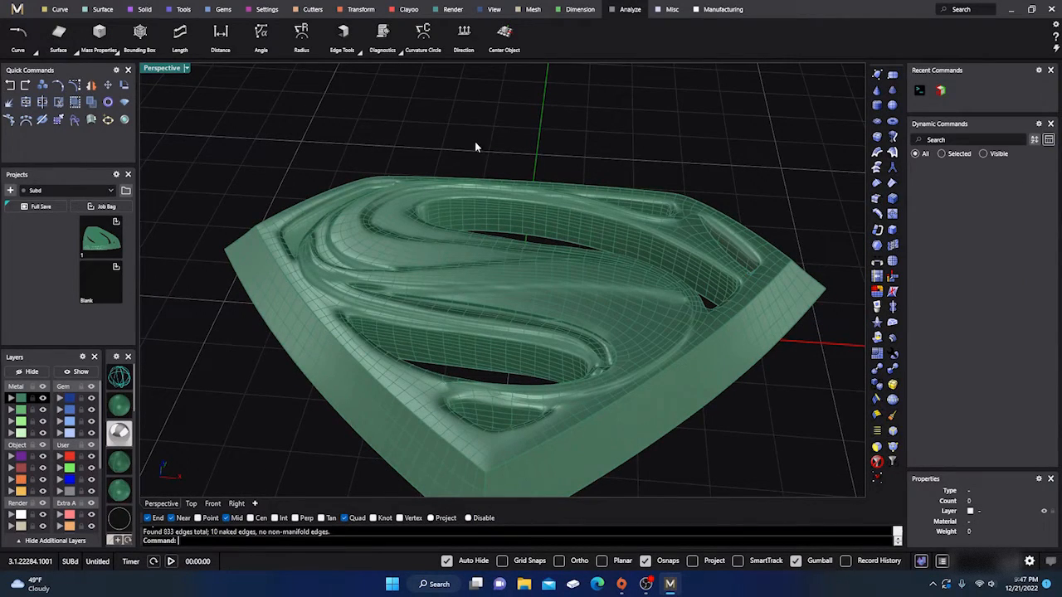
pyautogui.scroll(-4, 475, 143)
pyautogui.moveTo(475, 143); pyautogui.dragTo(487, 232, button='right')
pyautogui.scroll(4, 488, 232)
pyautogui.click(517, 264)
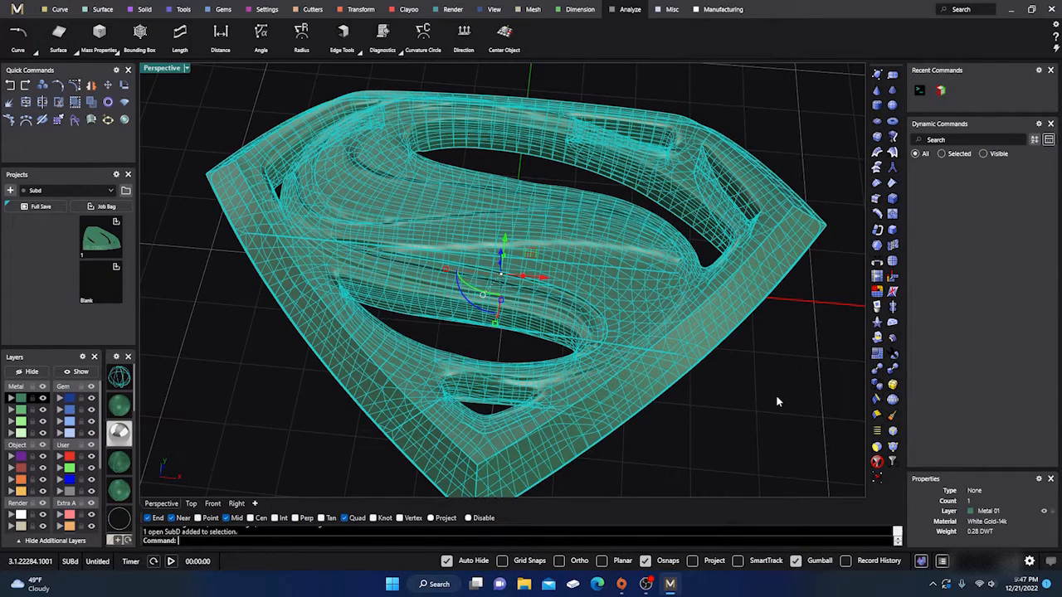
pyautogui.write('ToN')
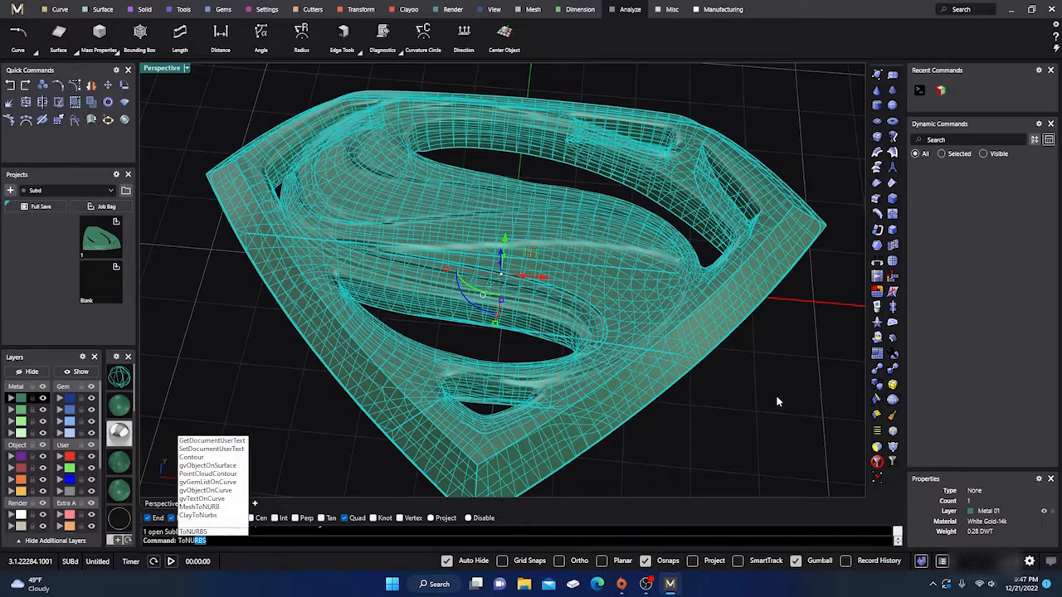
pyautogui.write('URBS')
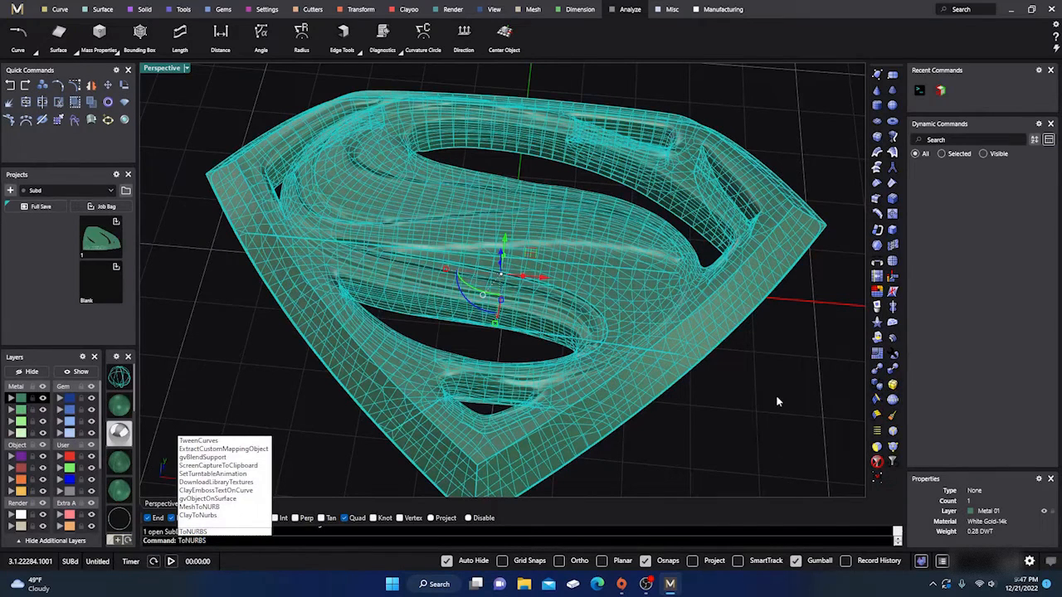
pyautogui.press('Return')
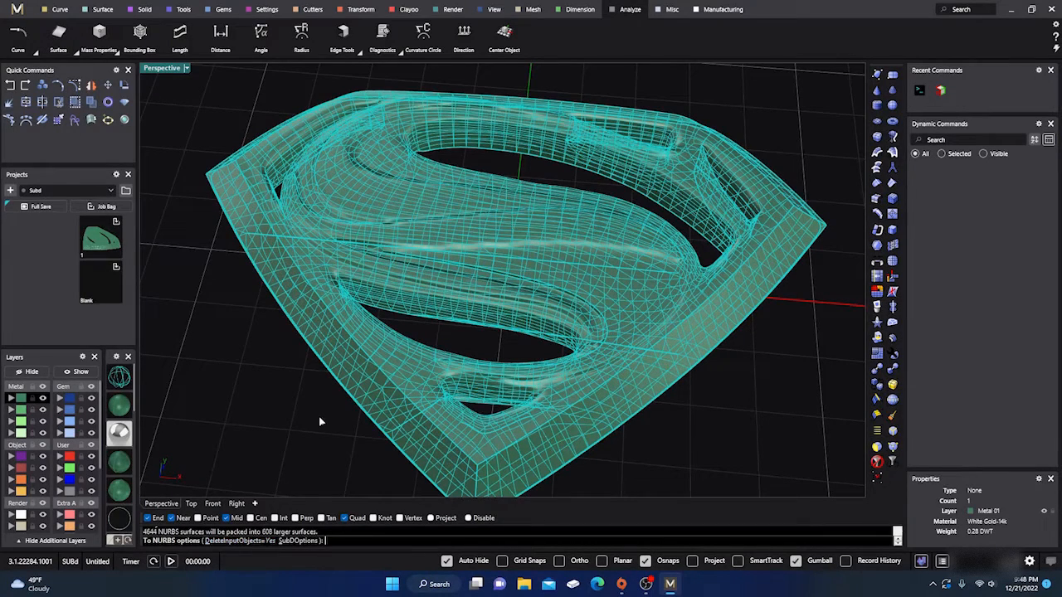
pyautogui.scroll(-1, 448, 315)
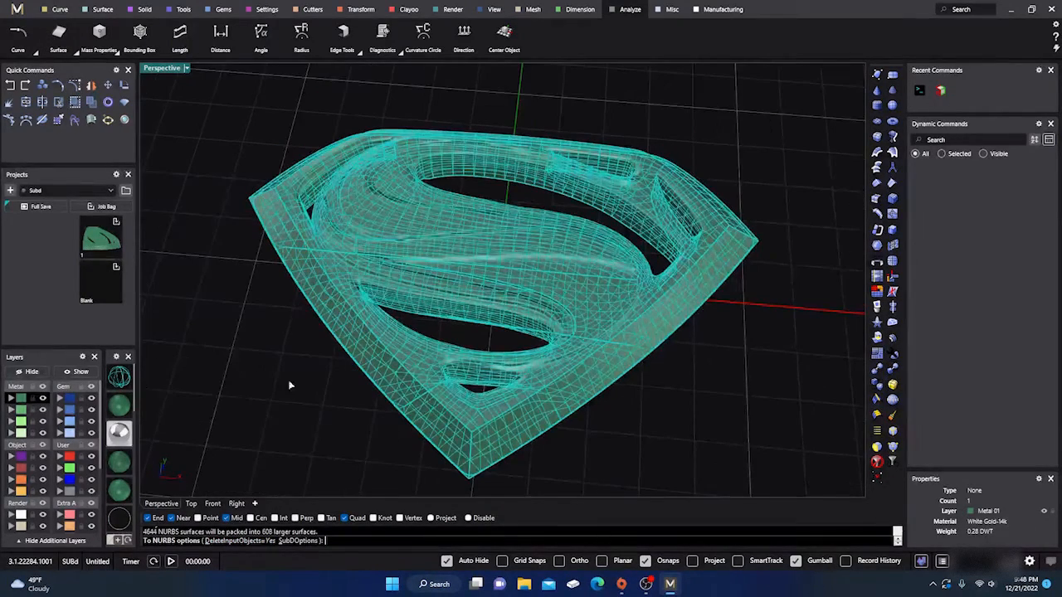
pyautogui.press('Return')
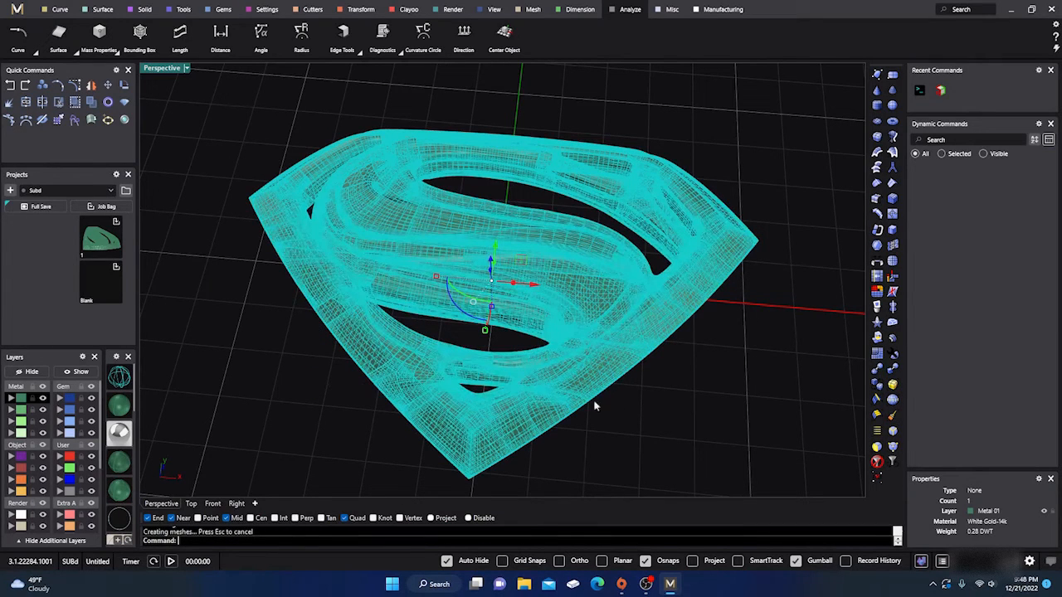
# - Check the object type of the converted Superman emblem in its properties
pyautogui.click(661, 409)
pyautogui.scroll(-2, 661, 408)
pyautogui.moveTo(662, 408); pyautogui.dragTo(665, 395, button='right')
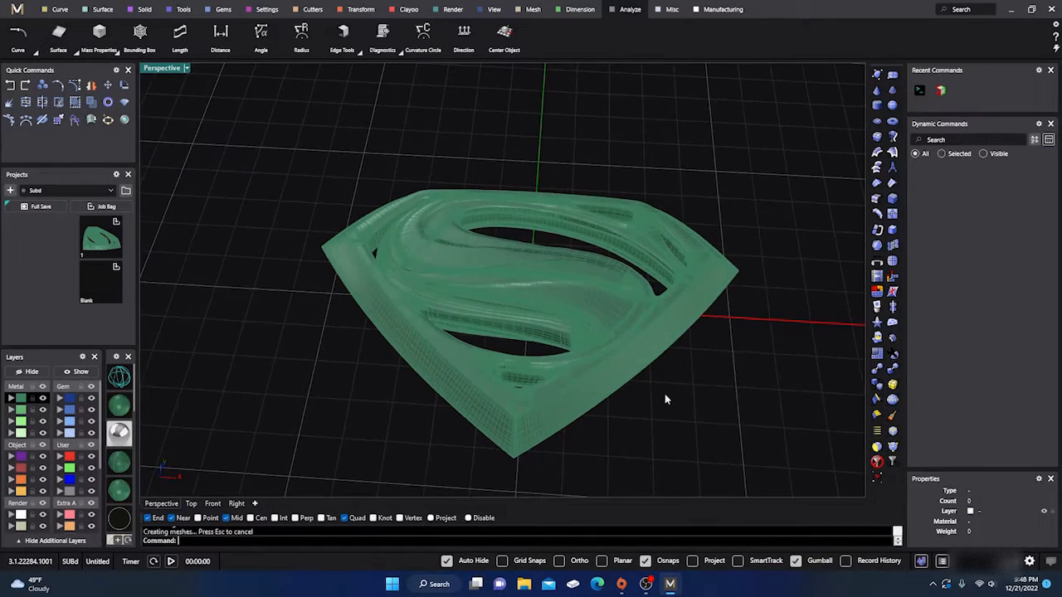
pyautogui.click(540, 297)
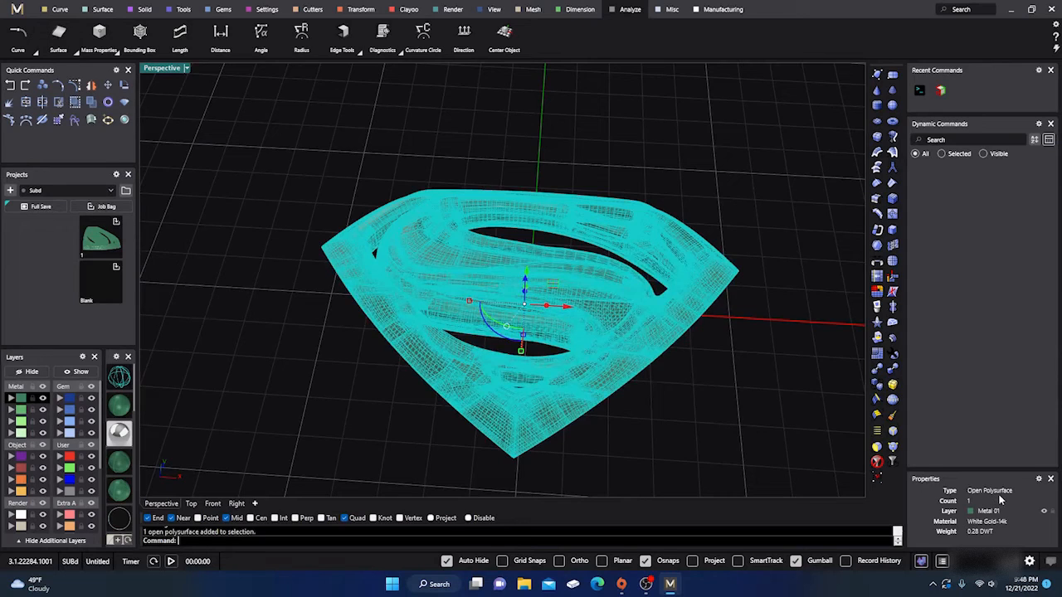
pyautogui.click(667, 411)
# - Duplicate all edges bordering the crescent-shaped gap in the small corner recess with DupEdge, placing the curves on the orange Creation layer
pyautogui.moveTo(350, 357); pyautogui.dragTo(559, 306, button='right')
pyautogui.scroll(6, 399, 212)
pyautogui.scroll(8, 412, 227)
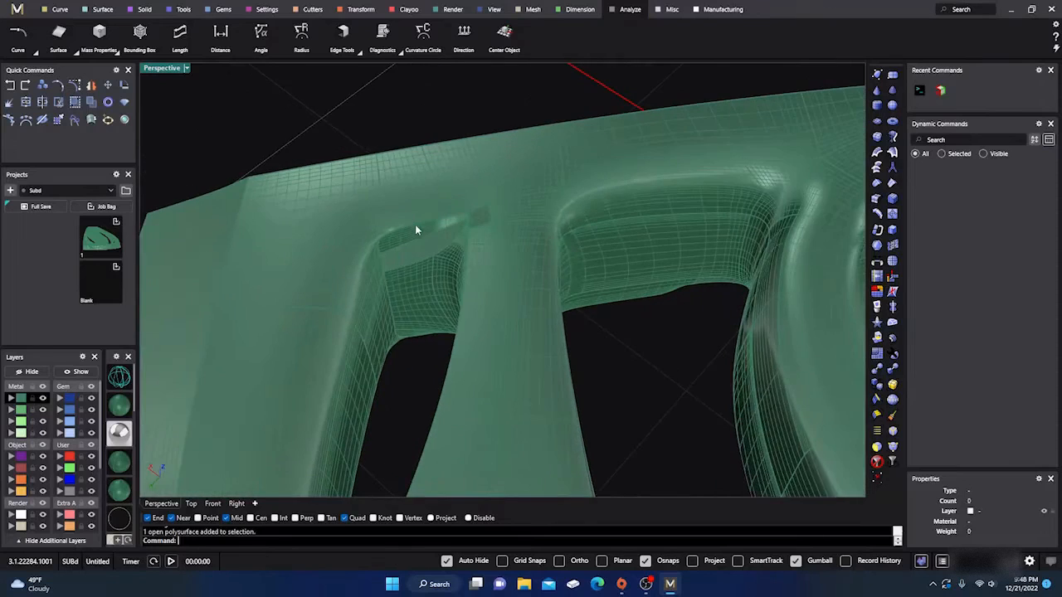
pyautogui.scroll(3, 418, 230)
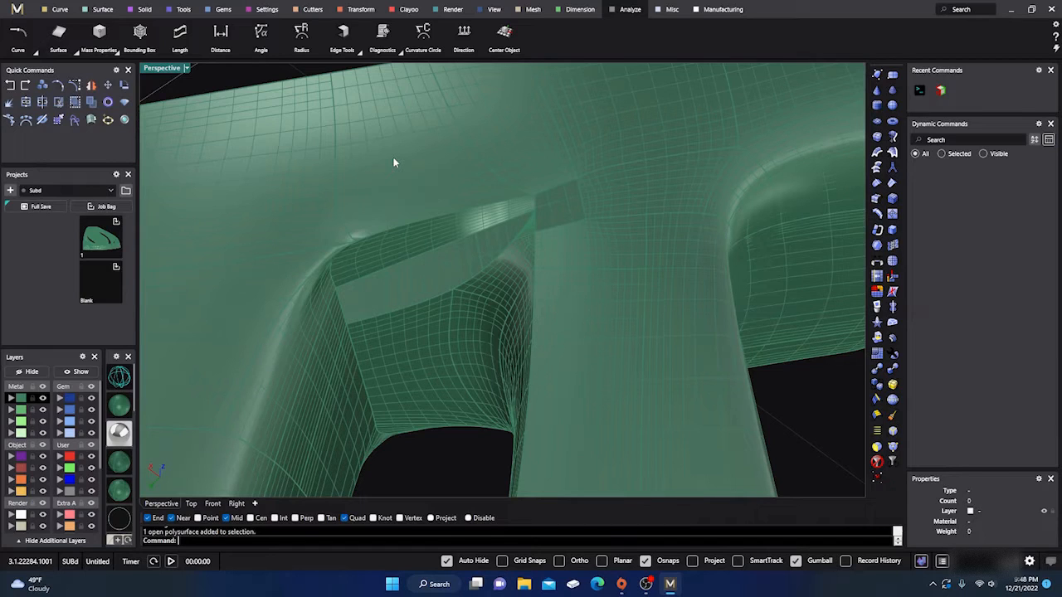
pyautogui.write('DupEdge')
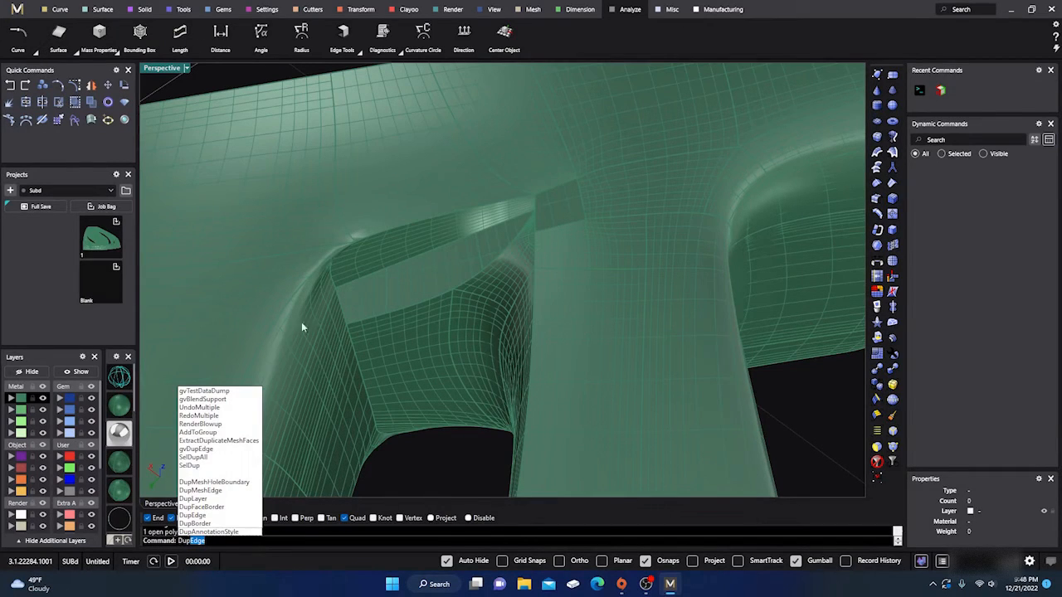
pyautogui.click(196, 515)
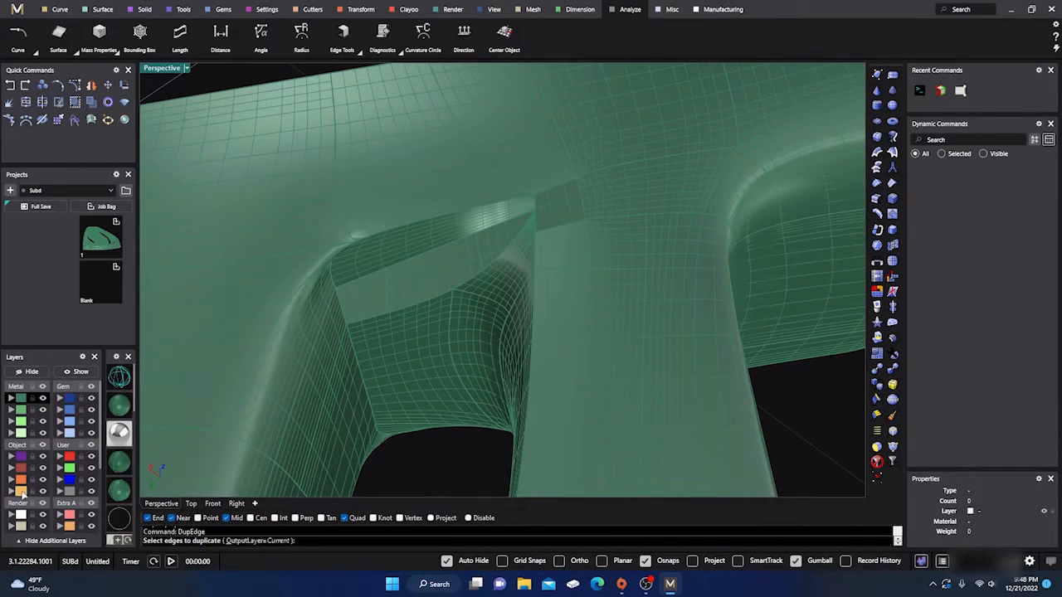
pyautogui.click(23, 491)
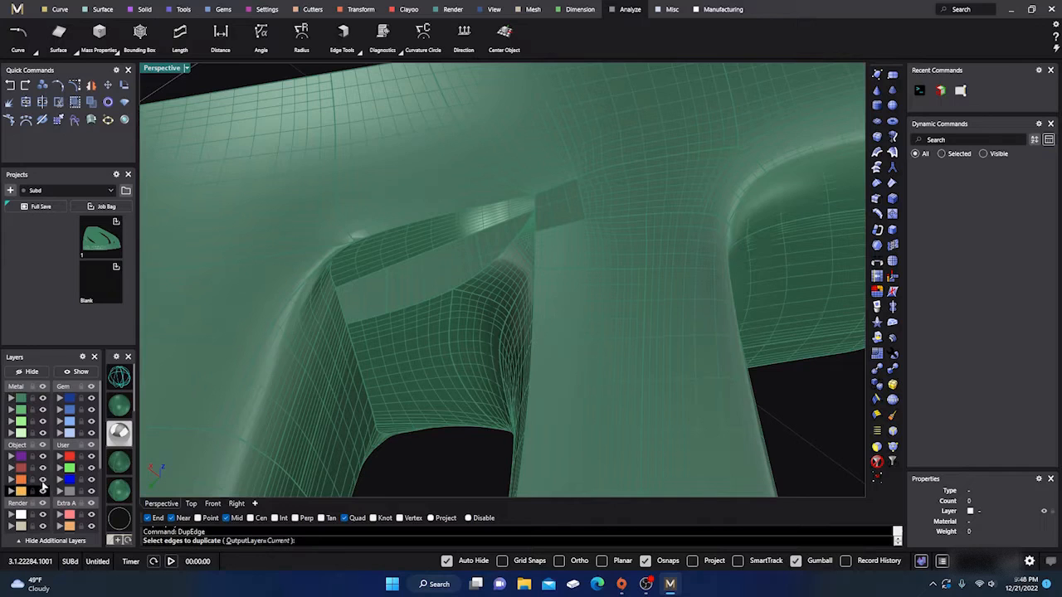
pyautogui.click(341, 313)
pyautogui.click(359, 280)
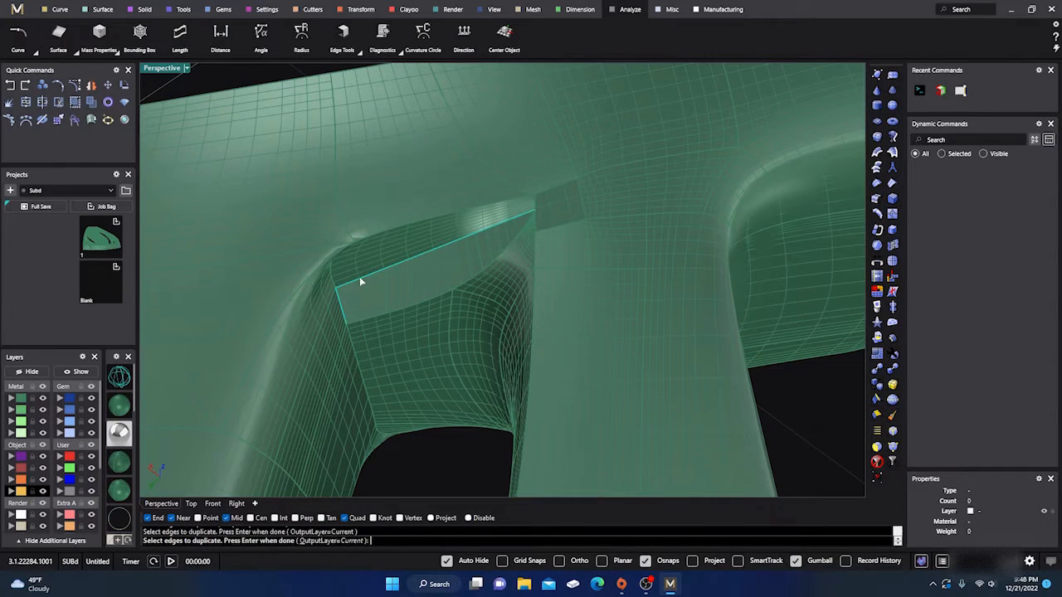
pyautogui.click(401, 313)
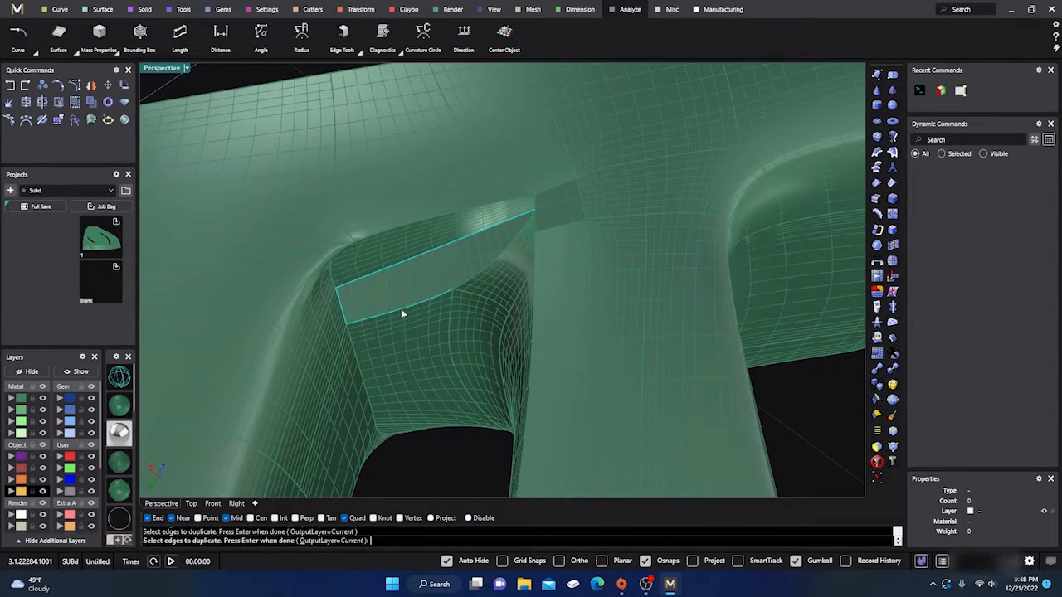
pyautogui.click(487, 272)
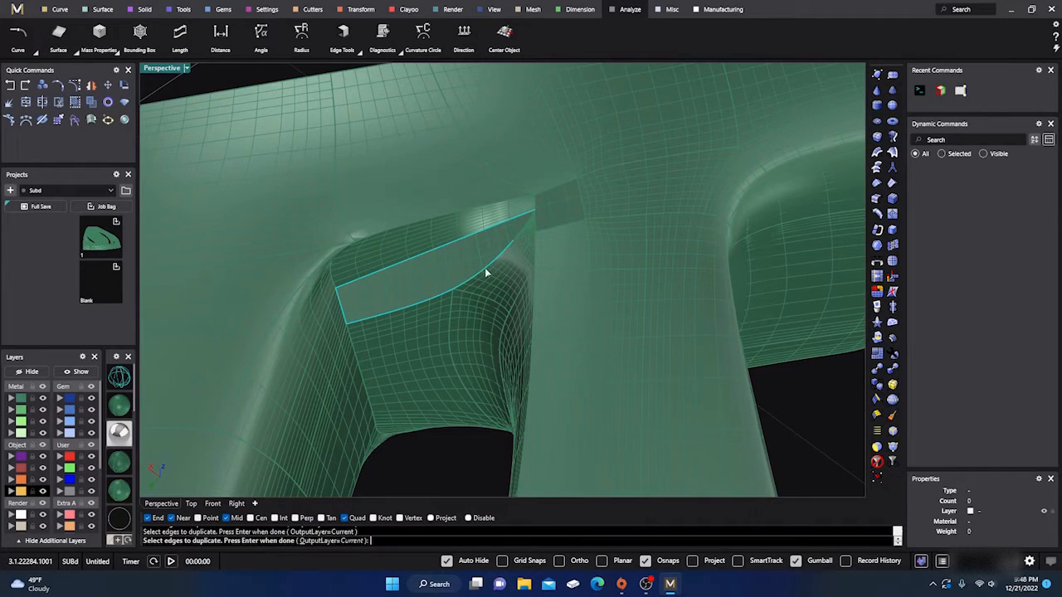
pyautogui.click(525, 236)
pyautogui.scroll(2, 521, 224)
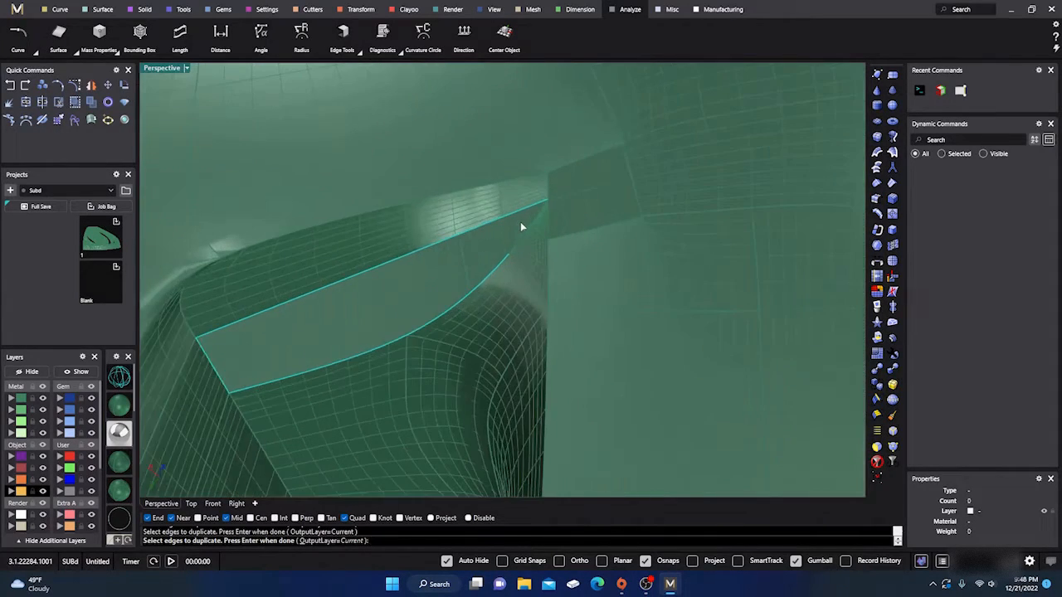
pyautogui.click(530, 227)
pyautogui.press('Return')
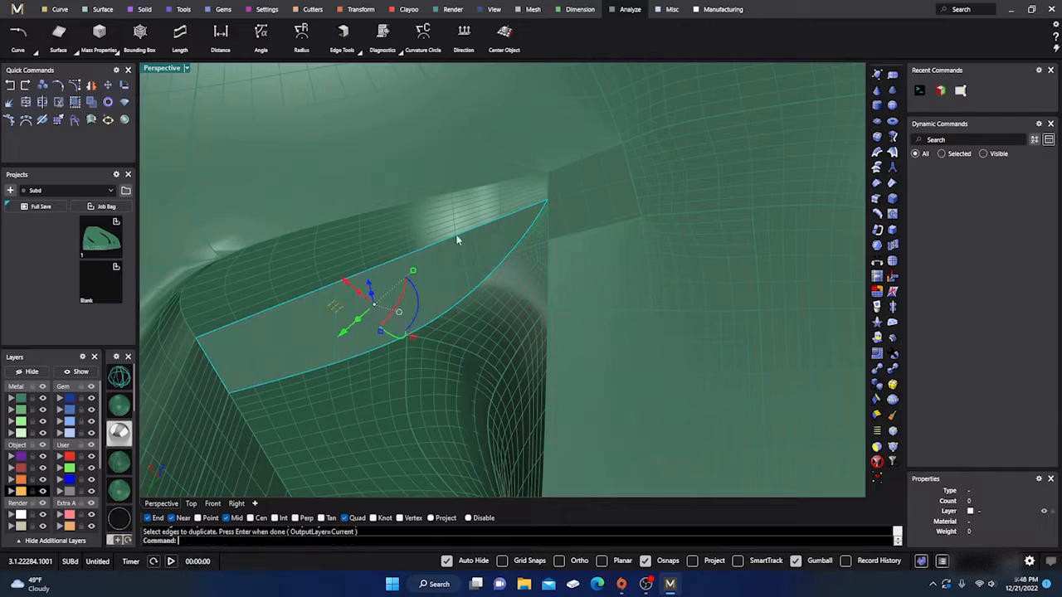
# - Join the duplicated edge curves and fill the crescent-shaped outline with a patch surface using 4 U and 4 V spans
pyautogui.click(26, 102)
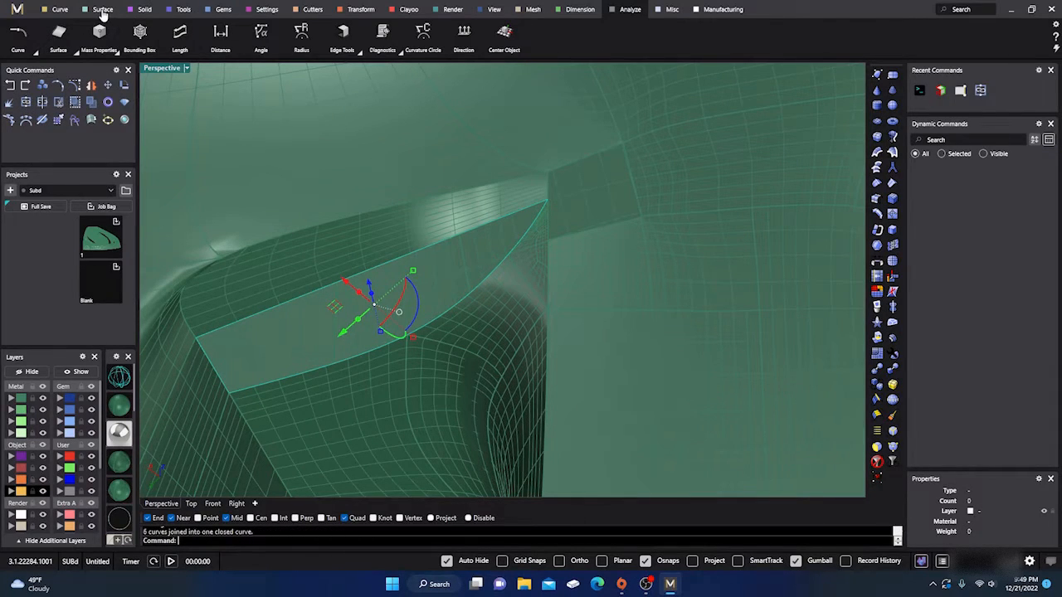
pyautogui.click(103, 12)
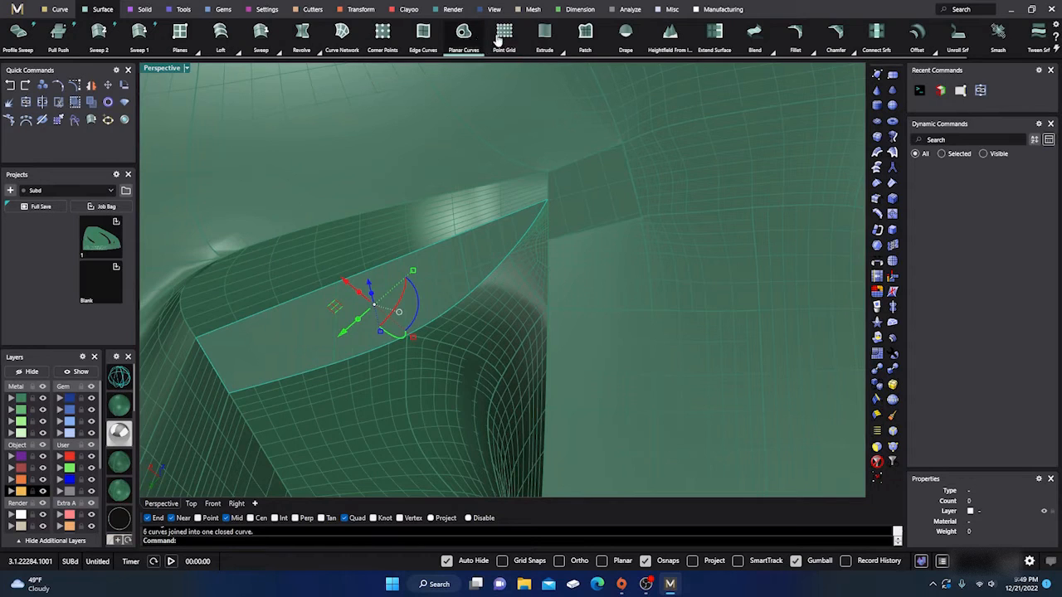
pyautogui.click(585, 33)
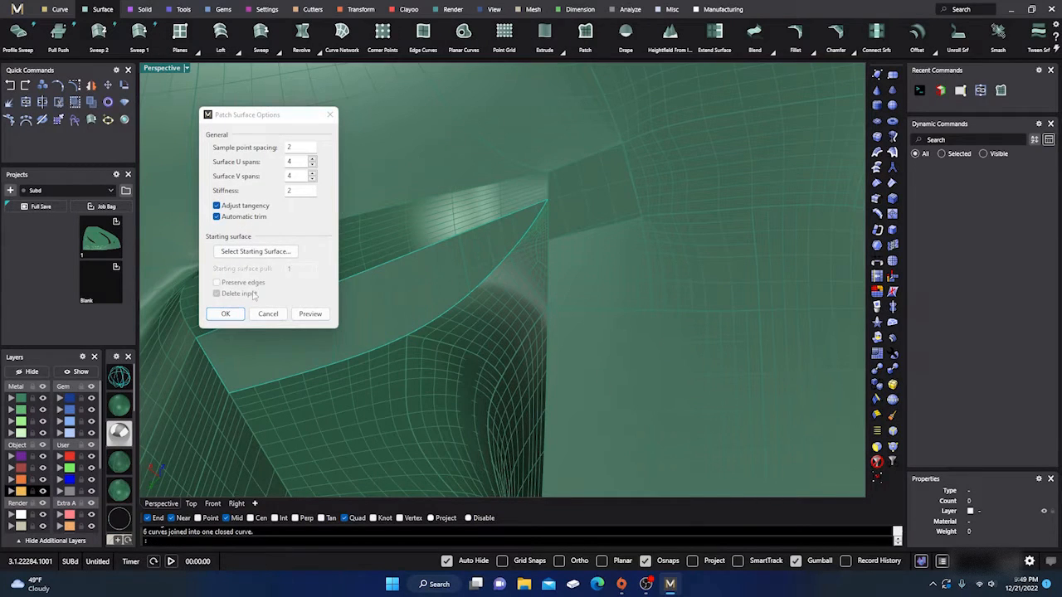
pyautogui.click(227, 314)
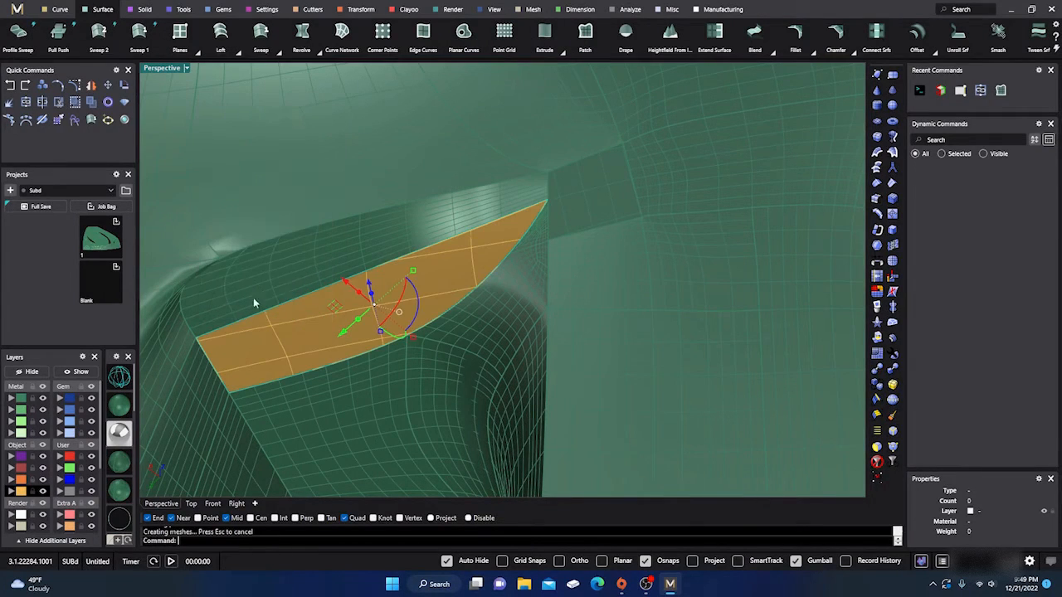
pyautogui.rightClick(321, 280)
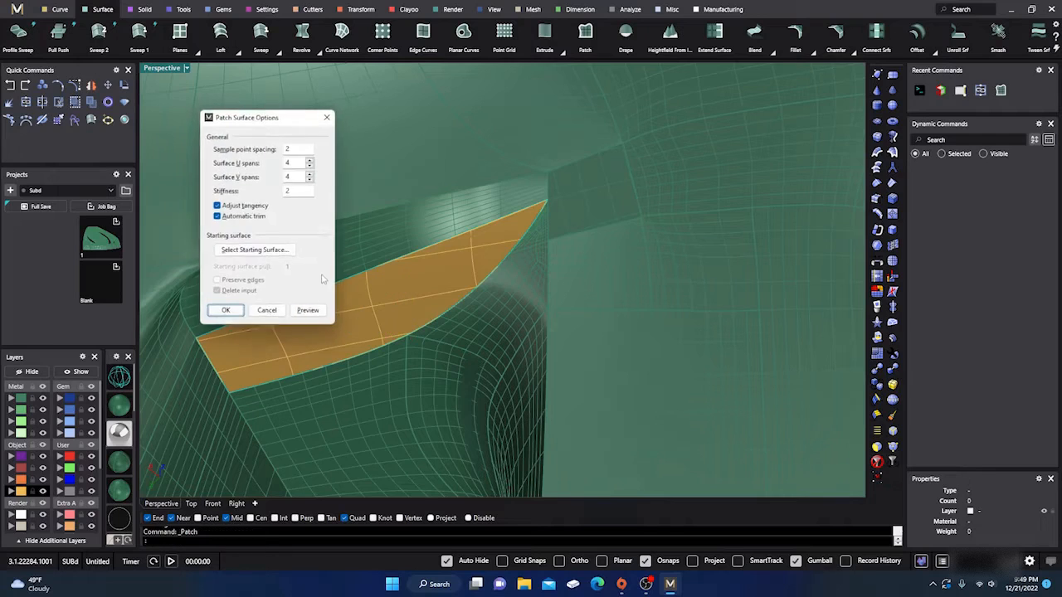
pyautogui.click(270, 316)
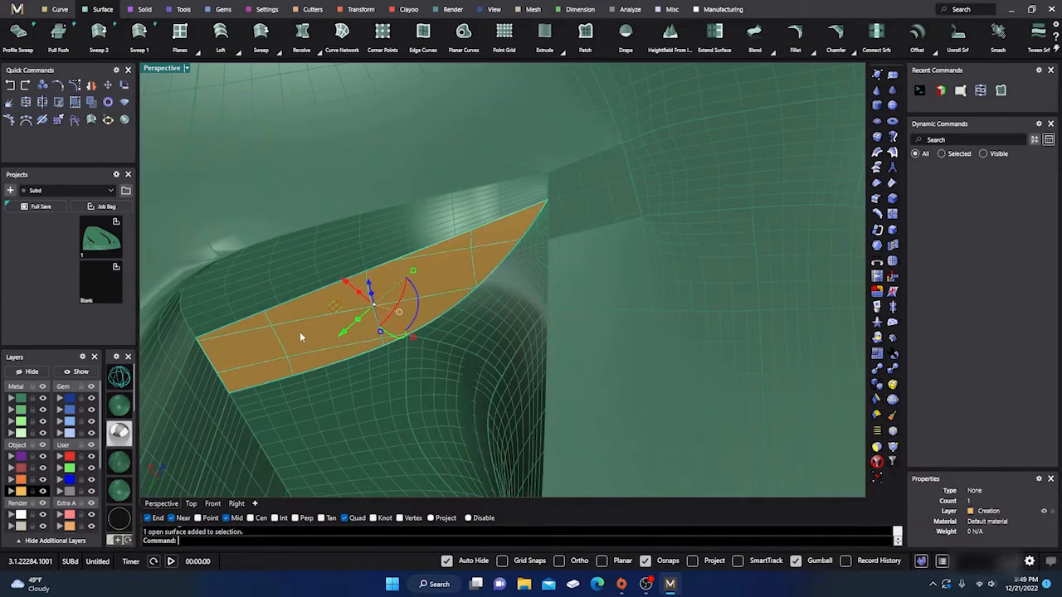
# - Duplicate the edges around the small four-sided gap next to the new patch and join them into one closed curve
pyautogui.scroll(-5, 379, 256)
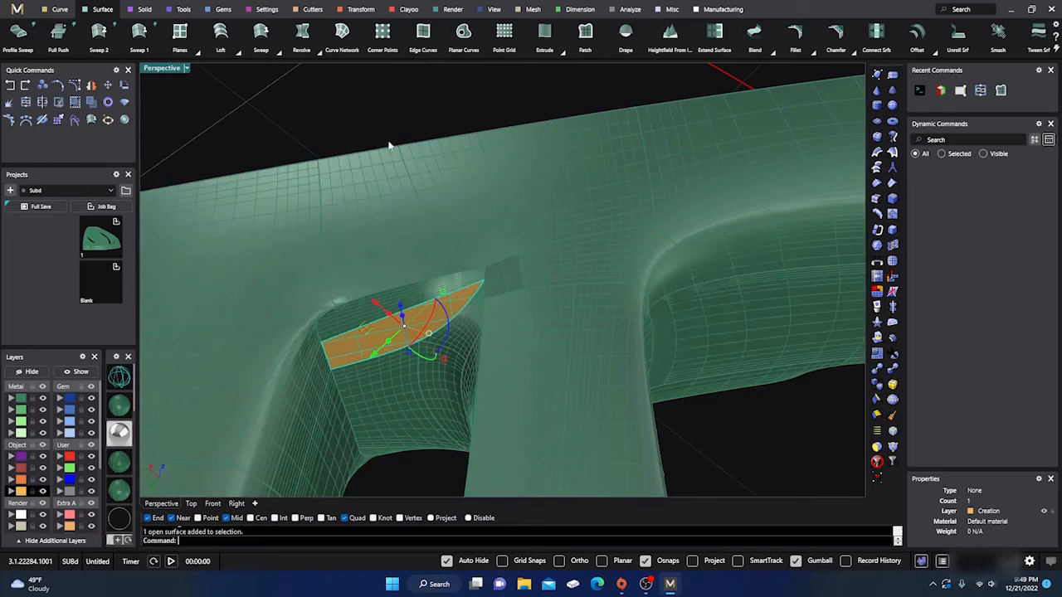
pyautogui.click(396, 113)
pyautogui.scroll(3, 522, 294)
pyautogui.scroll(4, 502, 263)
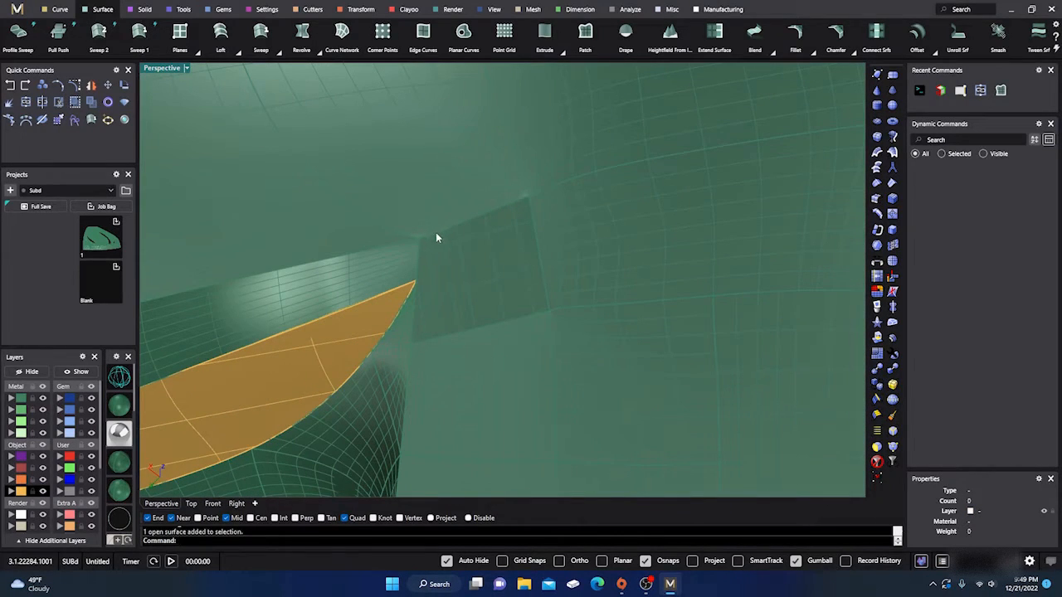
pyautogui.write('DupEdge')
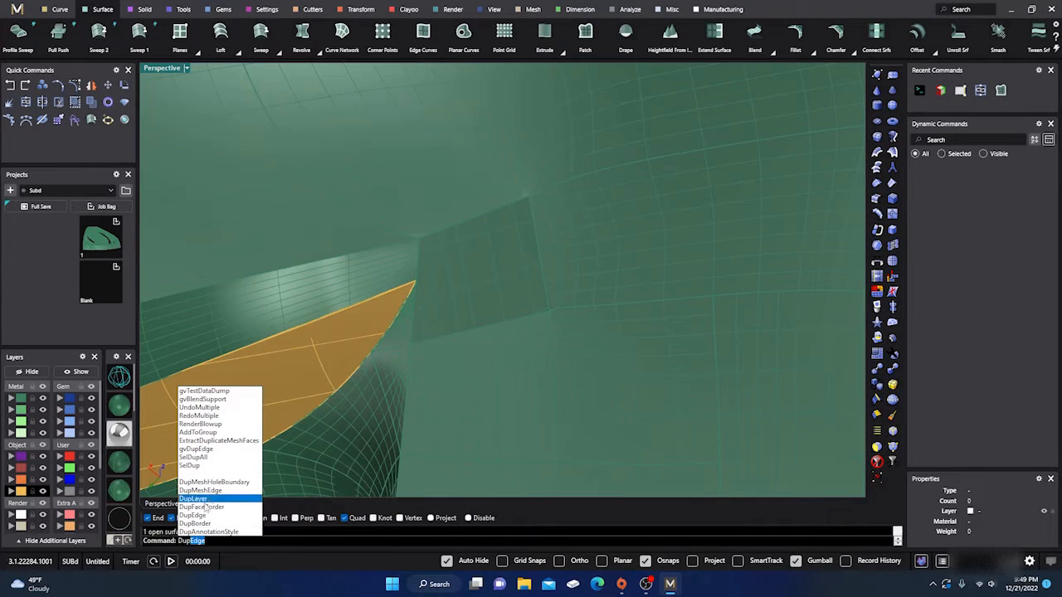
pyautogui.click(207, 516)
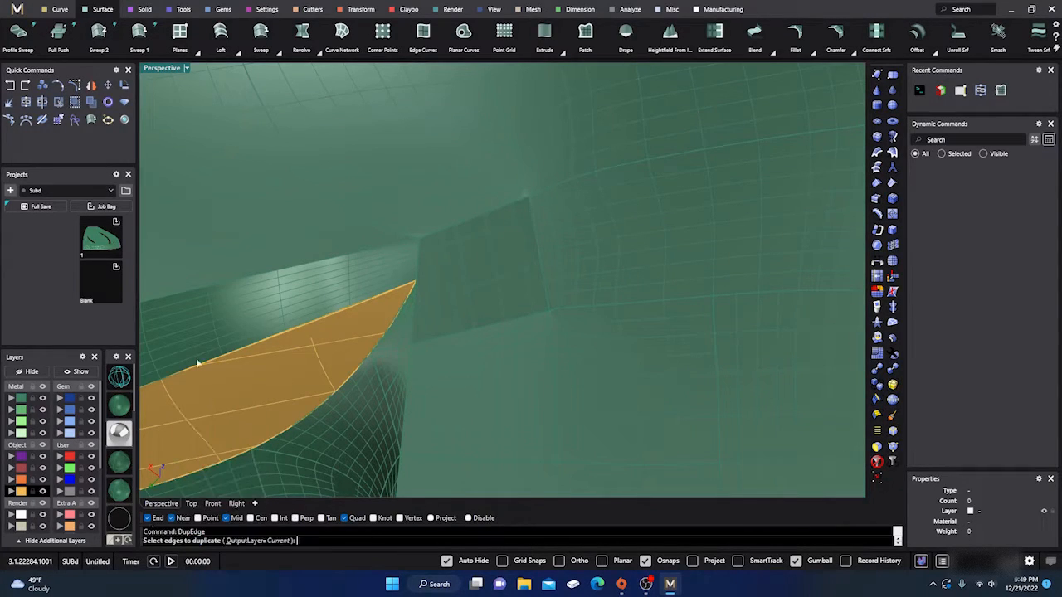
pyautogui.click(419, 259)
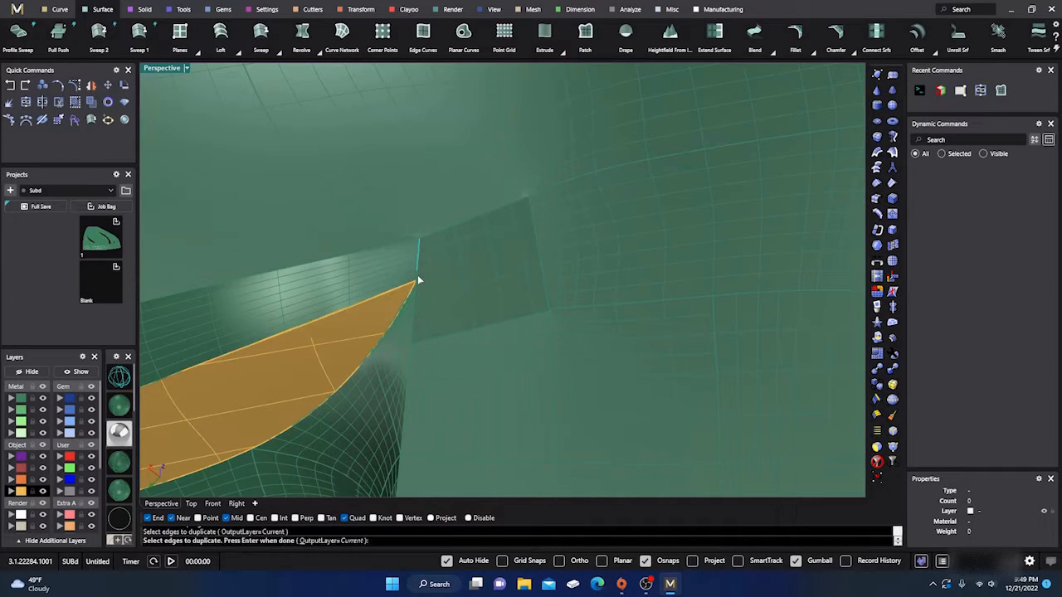
pyautogui.click(419, 281)
pyautogui.click(437, 306)
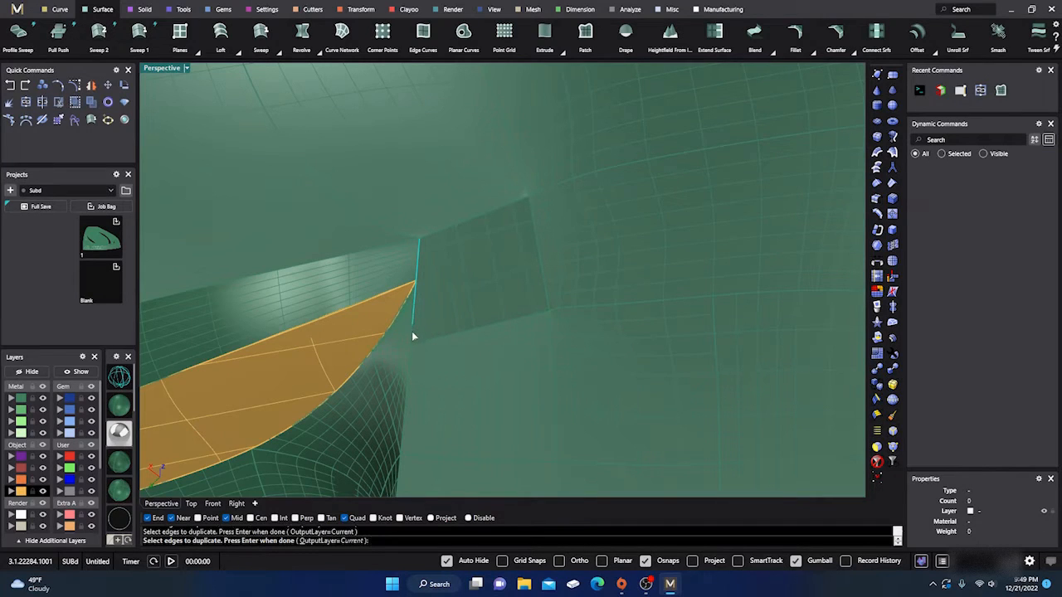
pyautogui.click(427, 342)
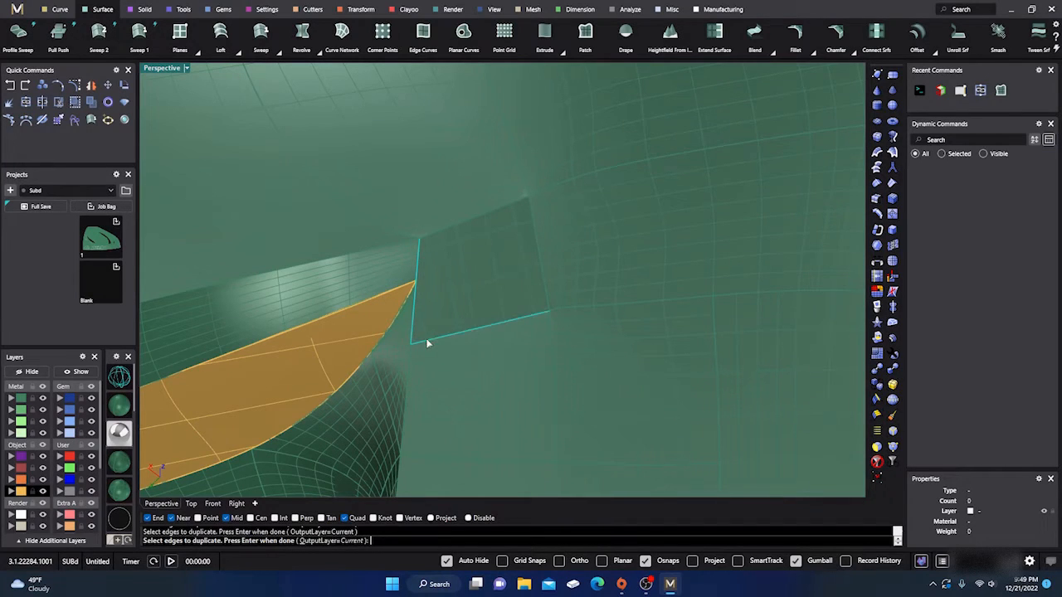
pyautogui.click(540, 269)
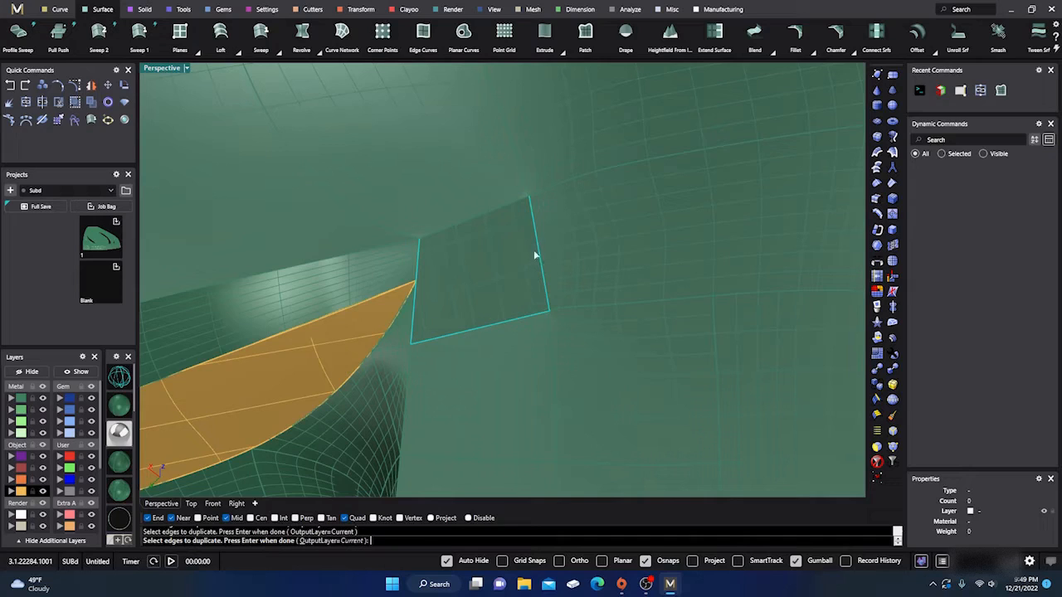
pyautogui.click(511, 209)
pyautogui.press('Return')
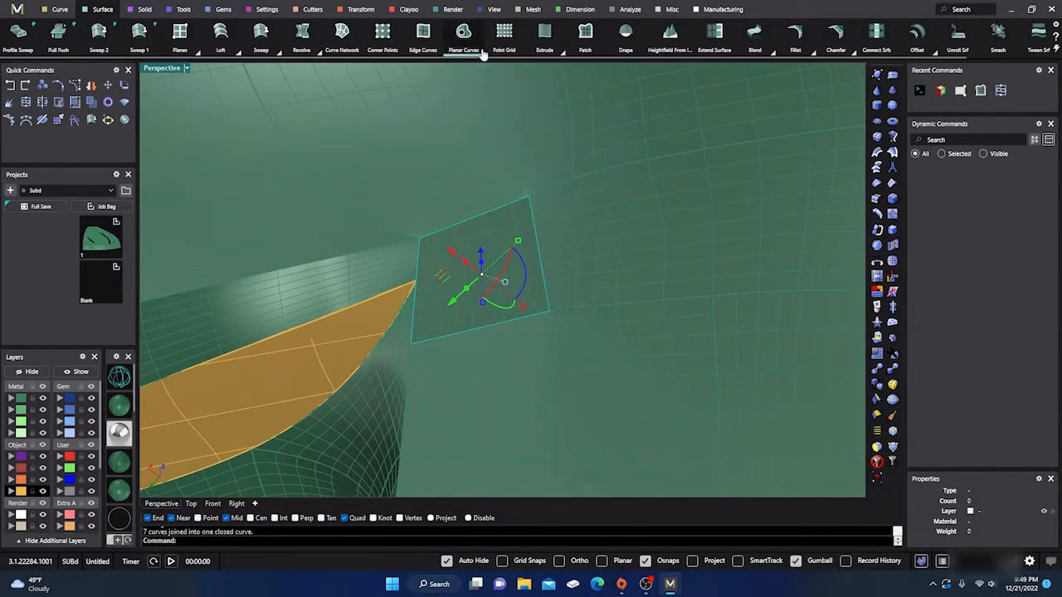
# - Fill the four-sided outline with a patch surface, and join both patches to the emblem polysurface
pyautogui.click(585, 33)
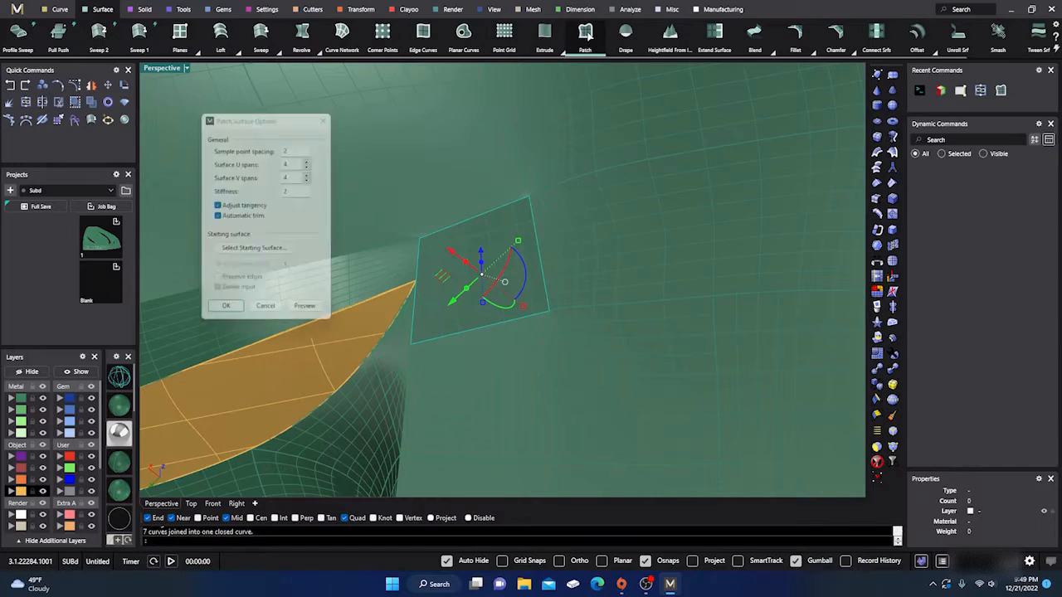
pyautogui.click(225, 306)
pyautogui.scroll(-6, 508, 268)
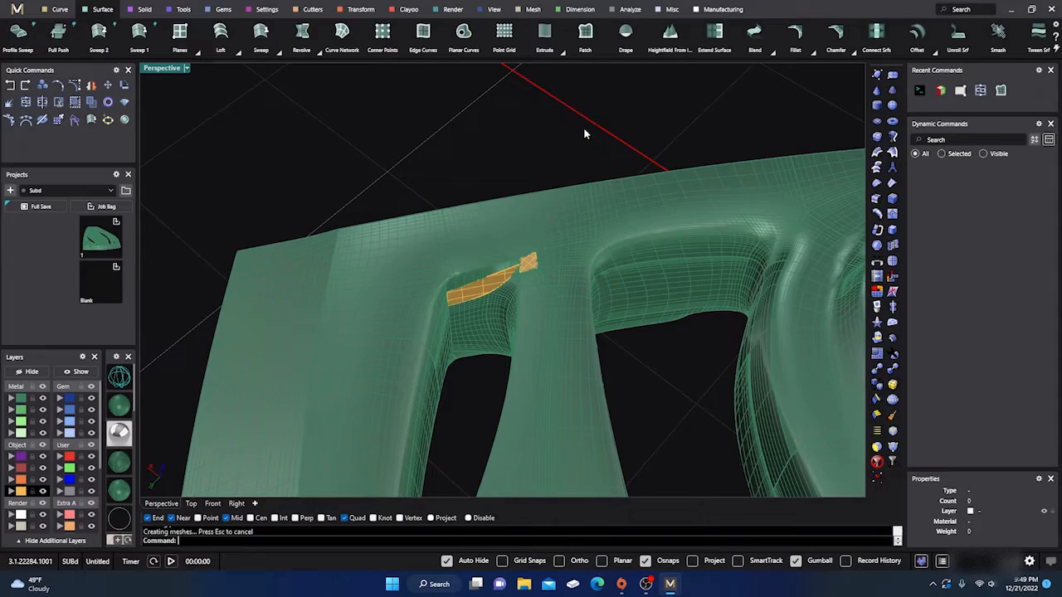
pyautogui.moveTo(575, 117); pyautogui.dragTo(221, 294)
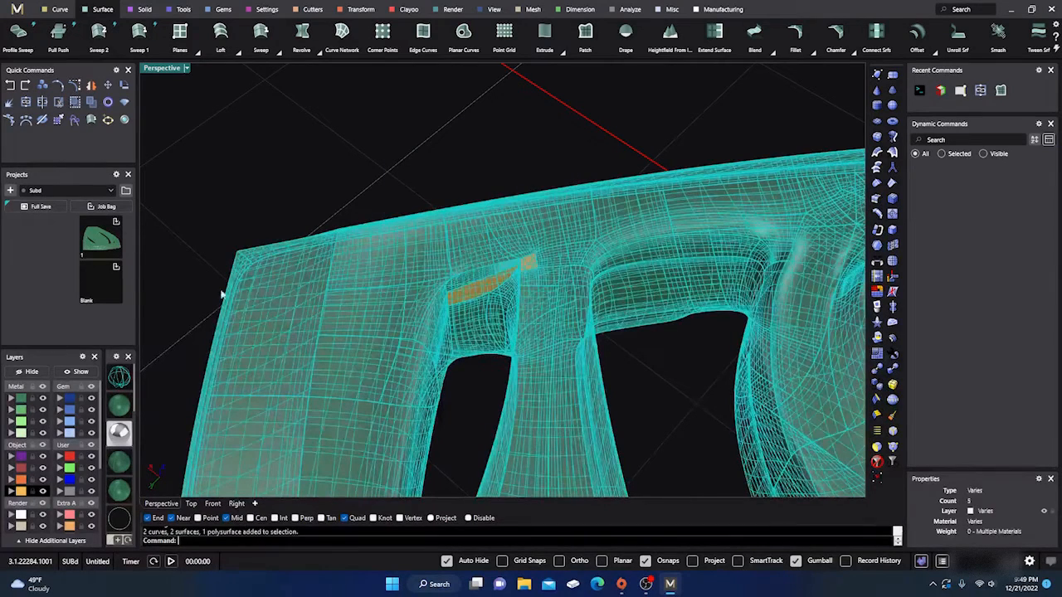
pyautogui.click(25, 102)
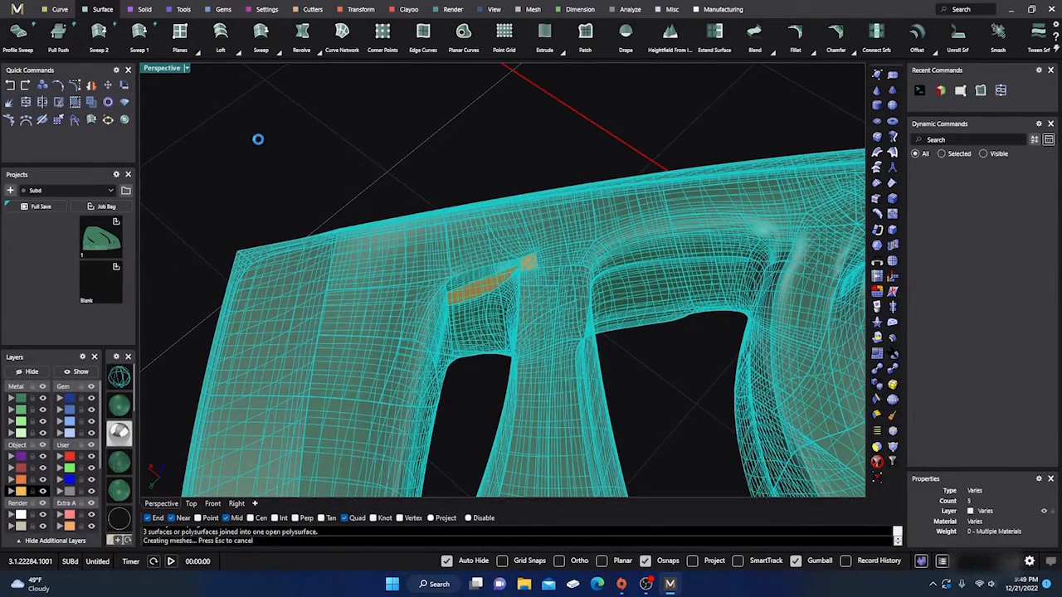
# - Move the two patch outline curves from the Creation layer to the User 04 layer and hide that layer
pyautogui.press('Escape')
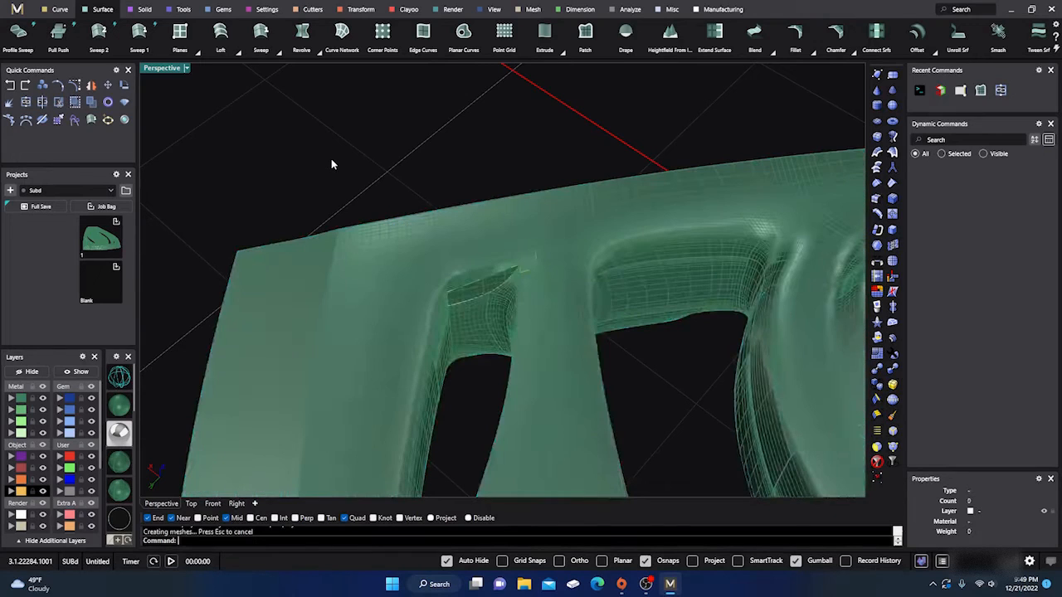
pyautogui.doubleClick(21, 493)
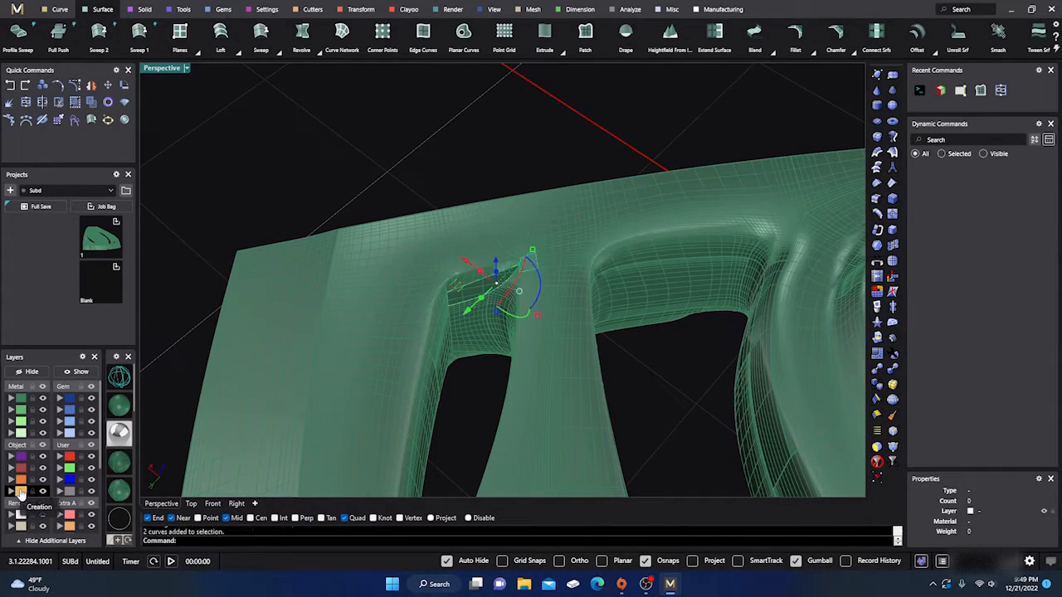
pyautogui.click(60, 493)
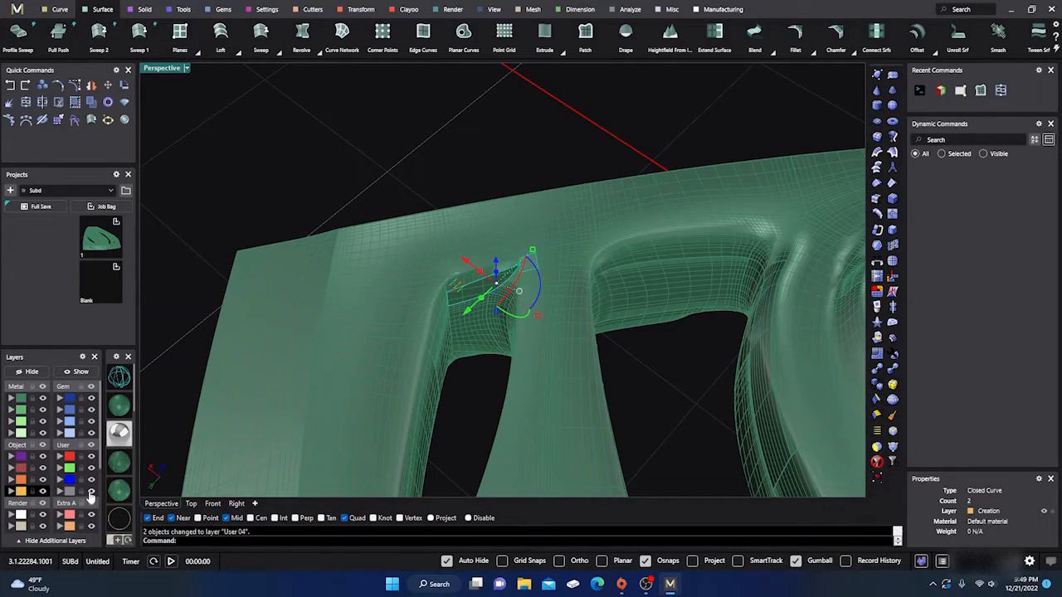
pyautogui.click(90, 492)
pyautogui.click(469, 199)
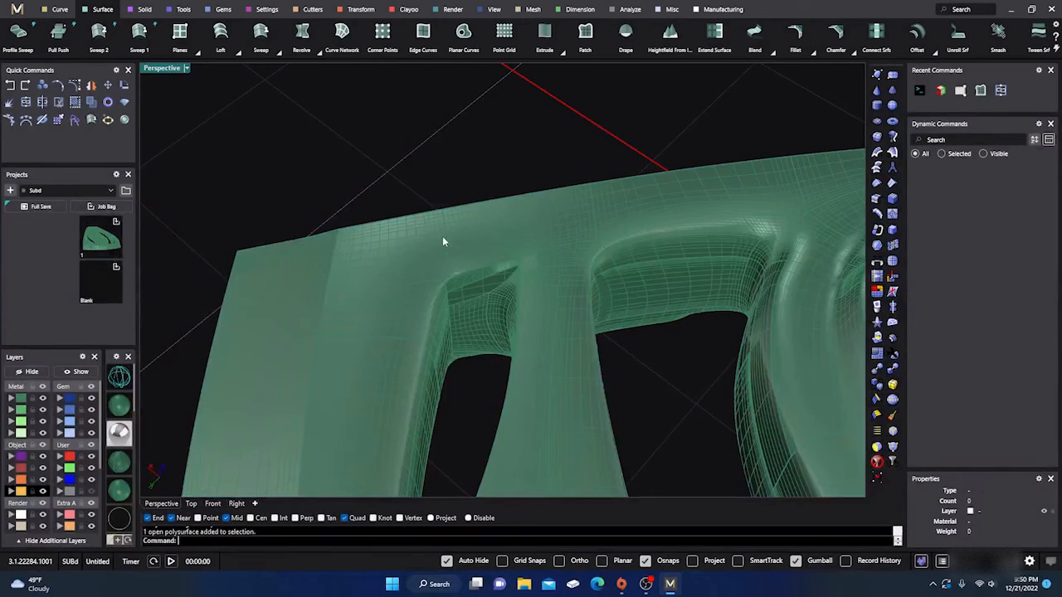
# - Run Show Edges on the emblem polysurface to highlight its naked edges
pyautogui.click(442, 239)
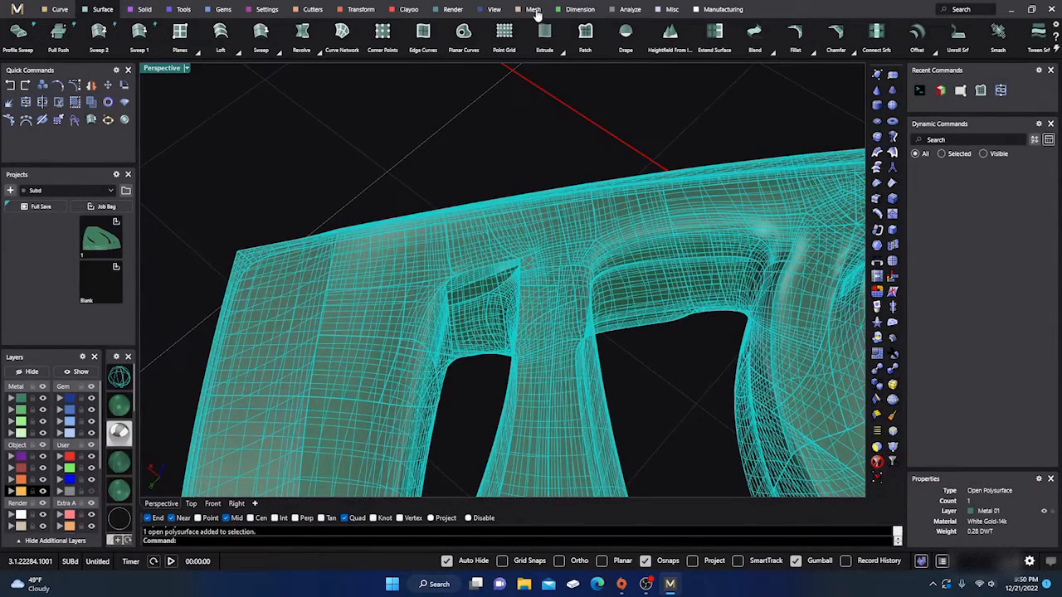
pyautogui.click(634, 12)
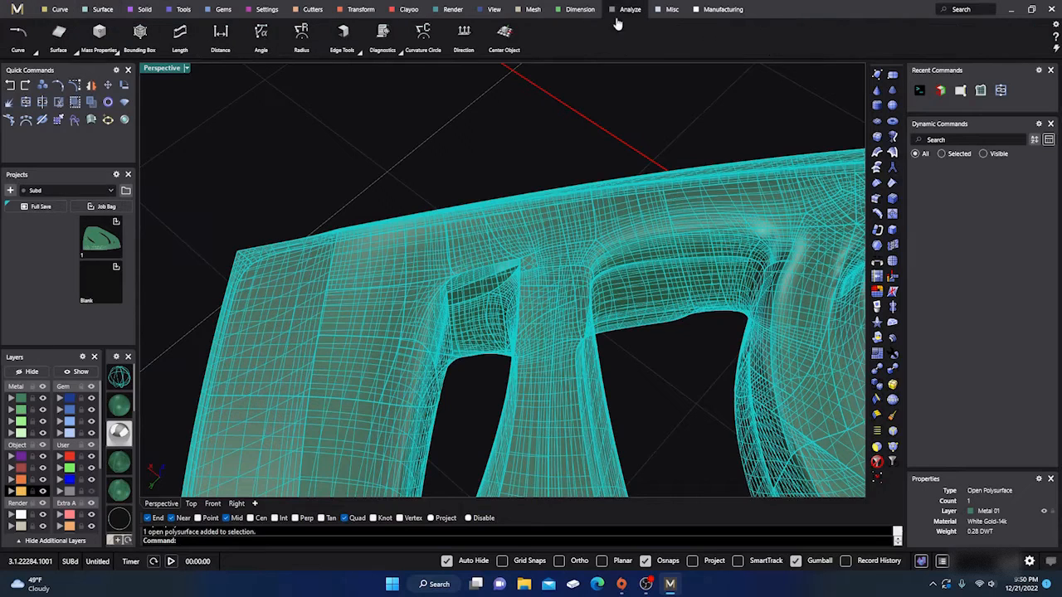
pyautogui.click(361, 54)
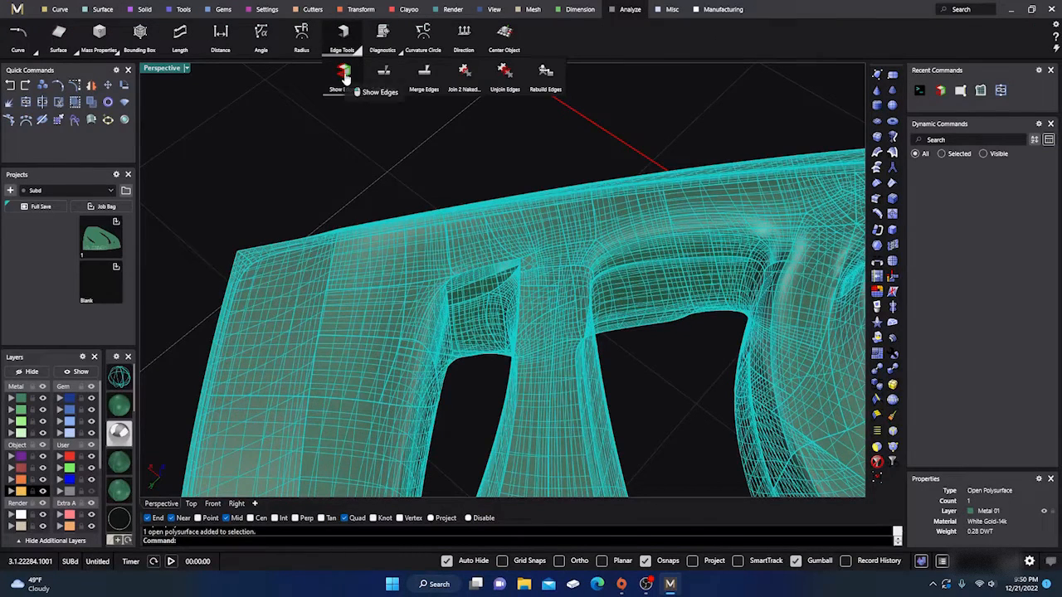
pyautogui.click(345, 77)
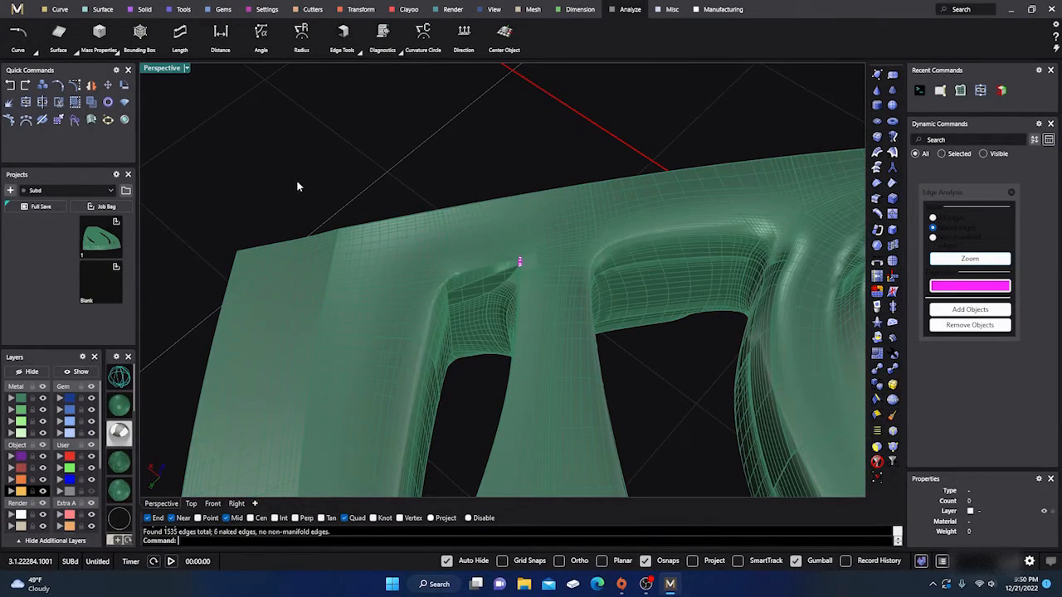
# - Join the two naked edges at the outer end of the seam between the patches, accepting the required joining tolerance
pyautogui.moveTo(328, 319); pyautogui.dragTo(400, 295, button='right')
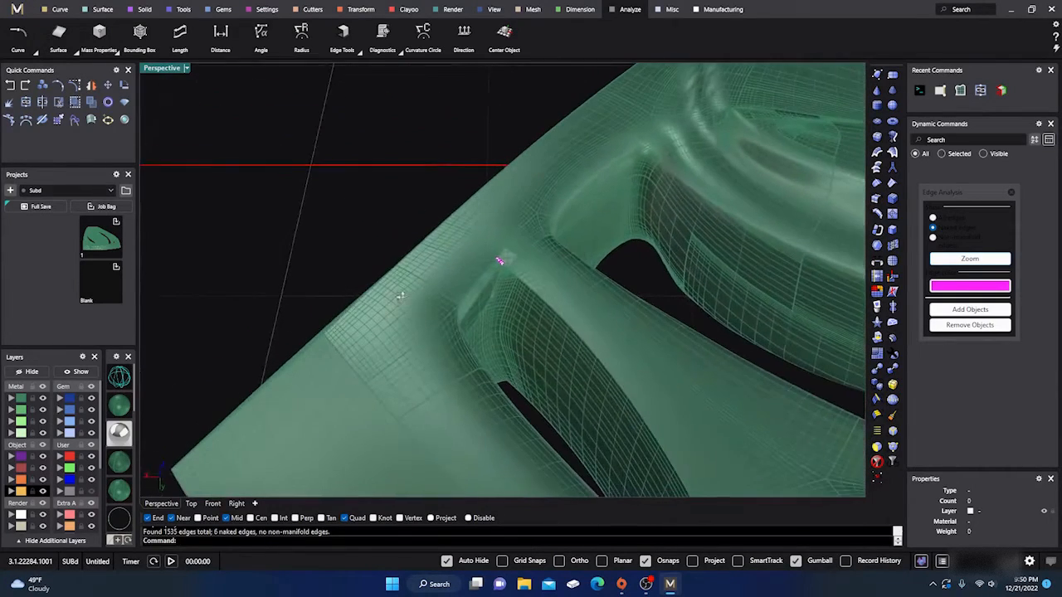
pyautogui.scroll(10, 498, 264)
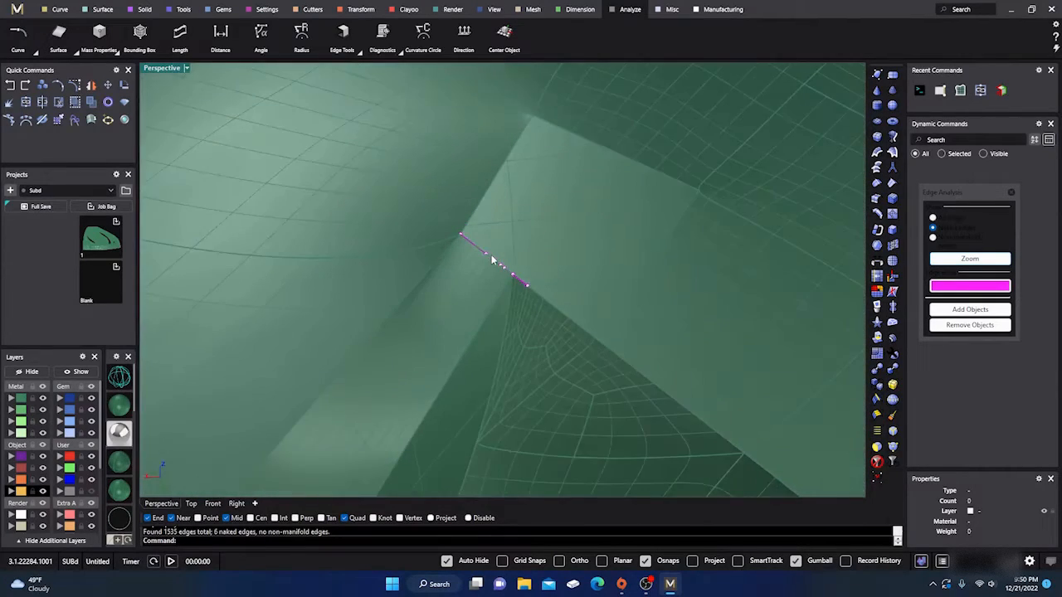
pyautogui.scroll(3, 491, 258)
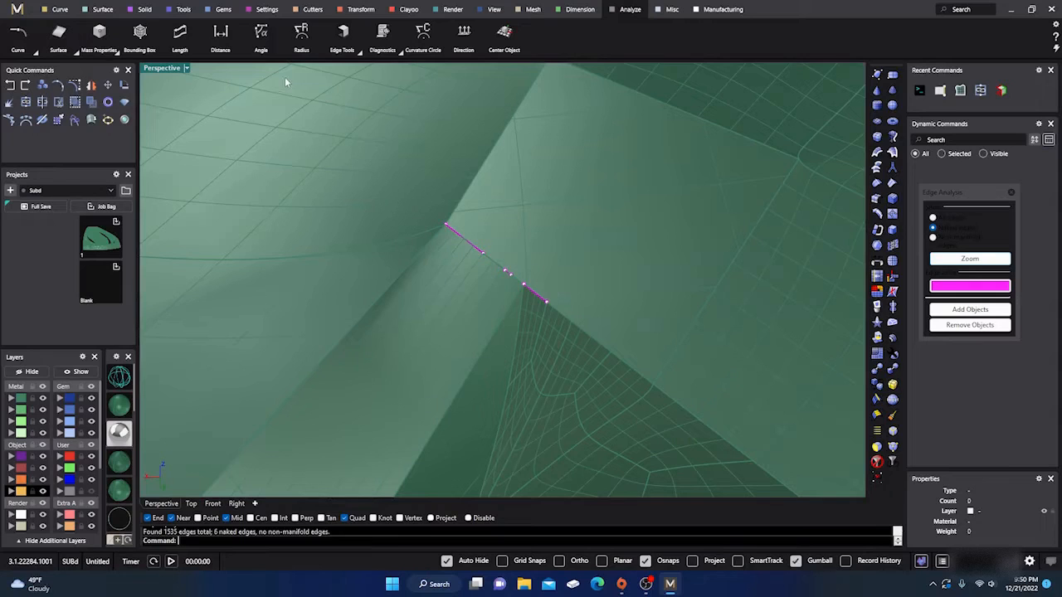
pyautogui.click(360, 51)
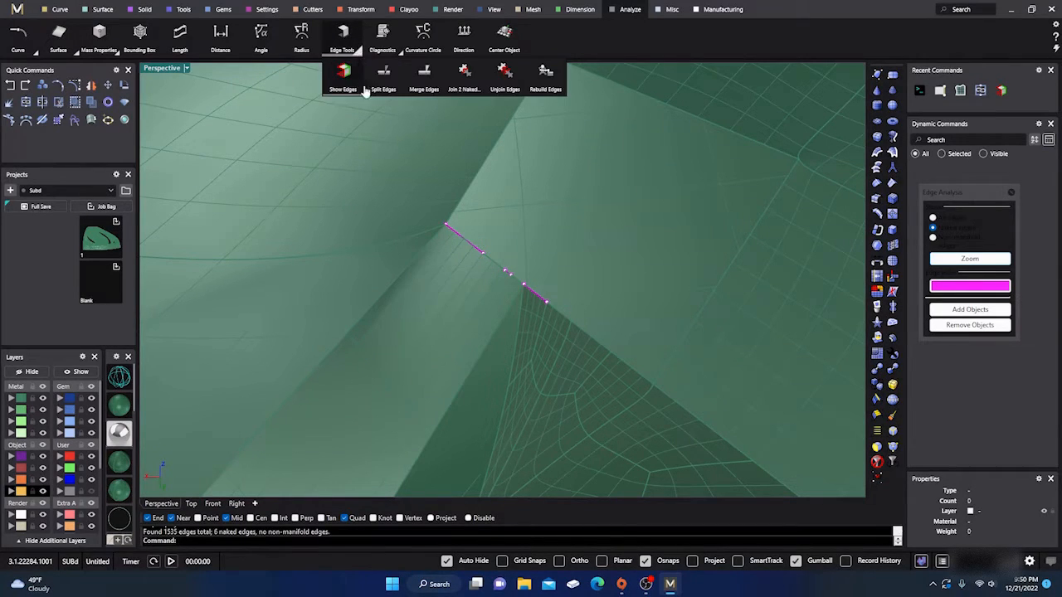
pyautogui.click(464, 74)
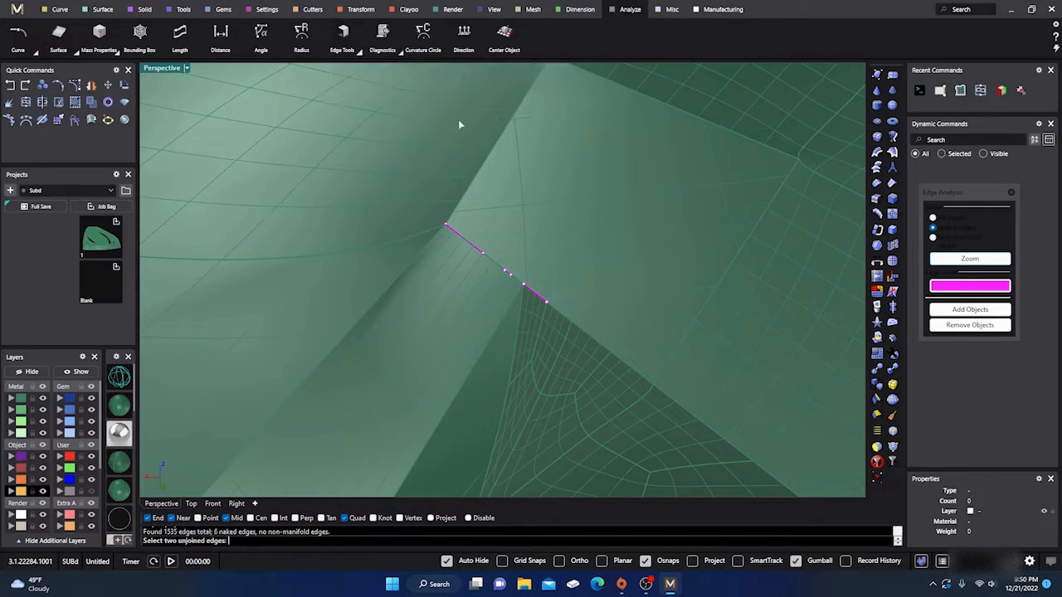
pyautogui.click(445, 224)
pyautogui.click(471, 253)
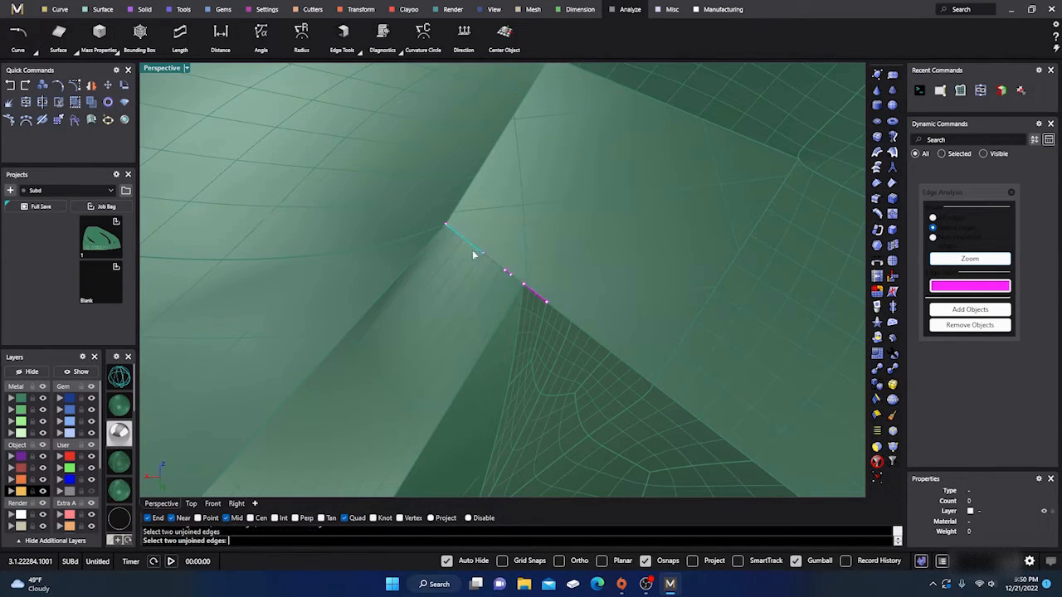
pyautogui.click(482, 256)
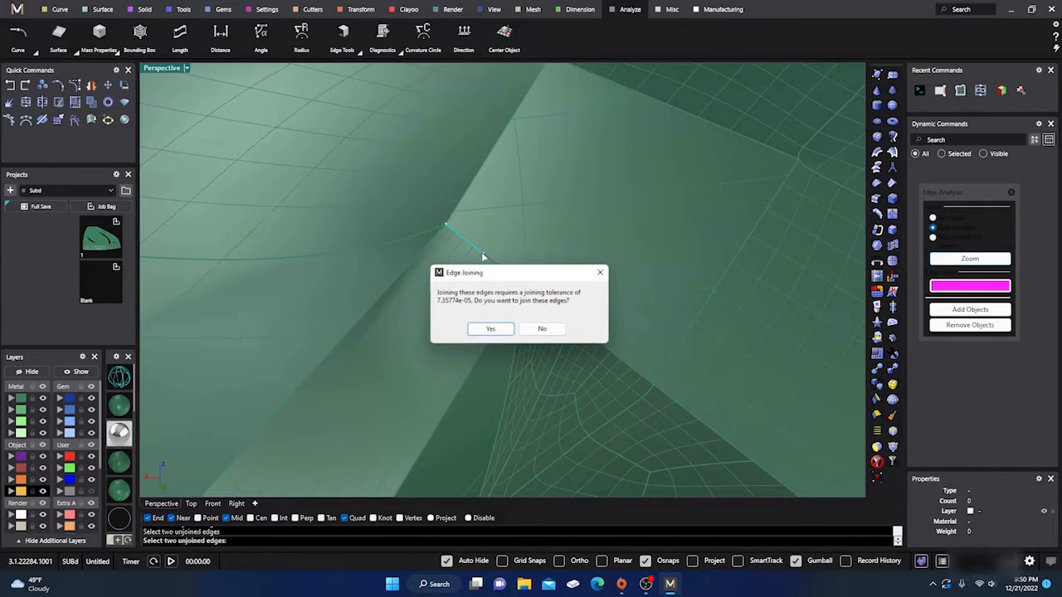
pyautogui.click(496, 330)
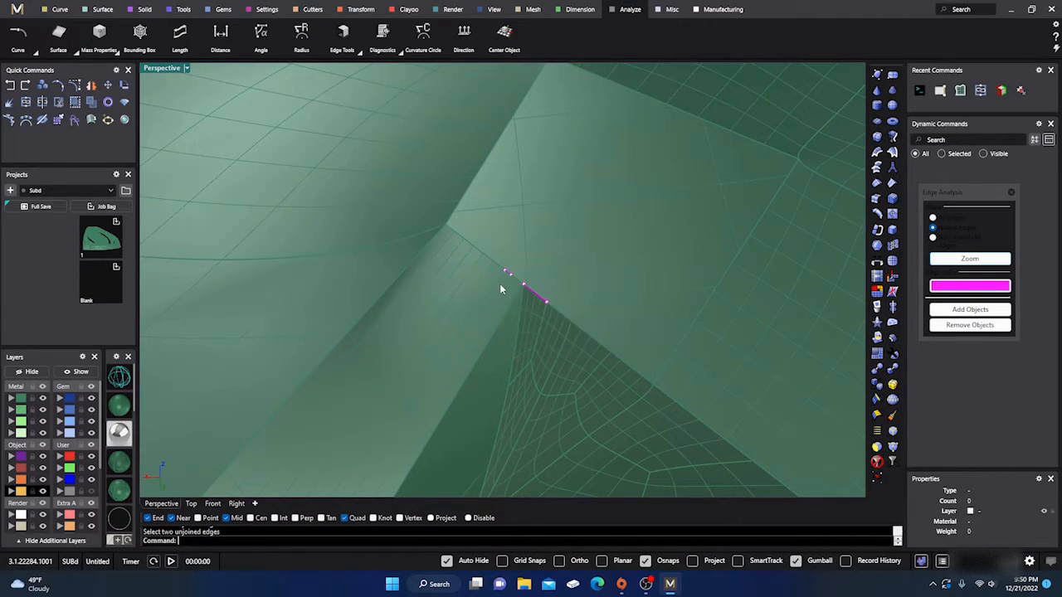
# - Join the pair of very short naked edges in the middle of the patch seam, accepting the required tolerance
pyautogui.press('Return')
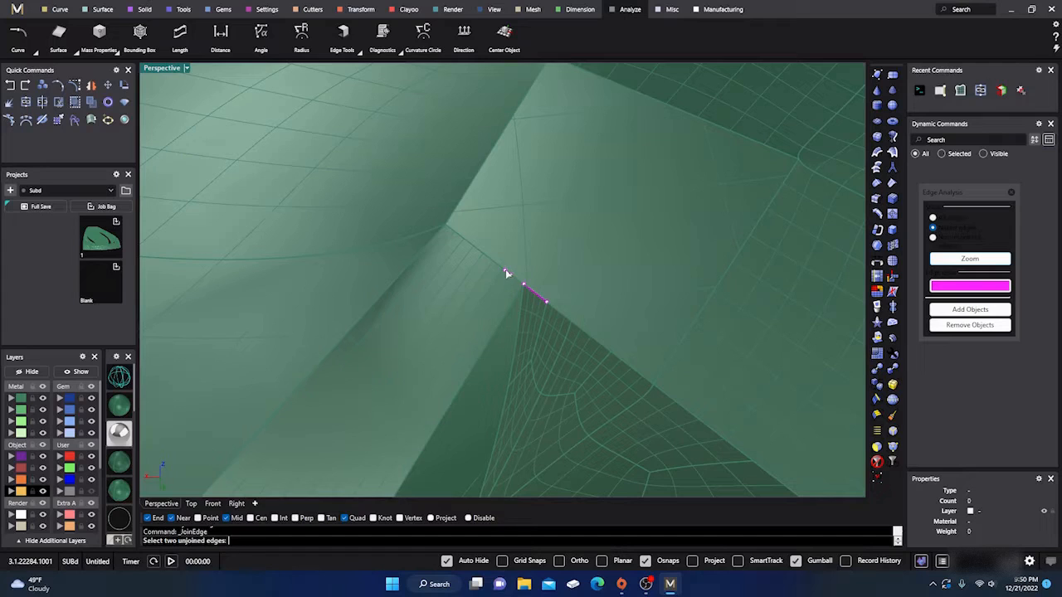
pyautogui.click(508, 274)
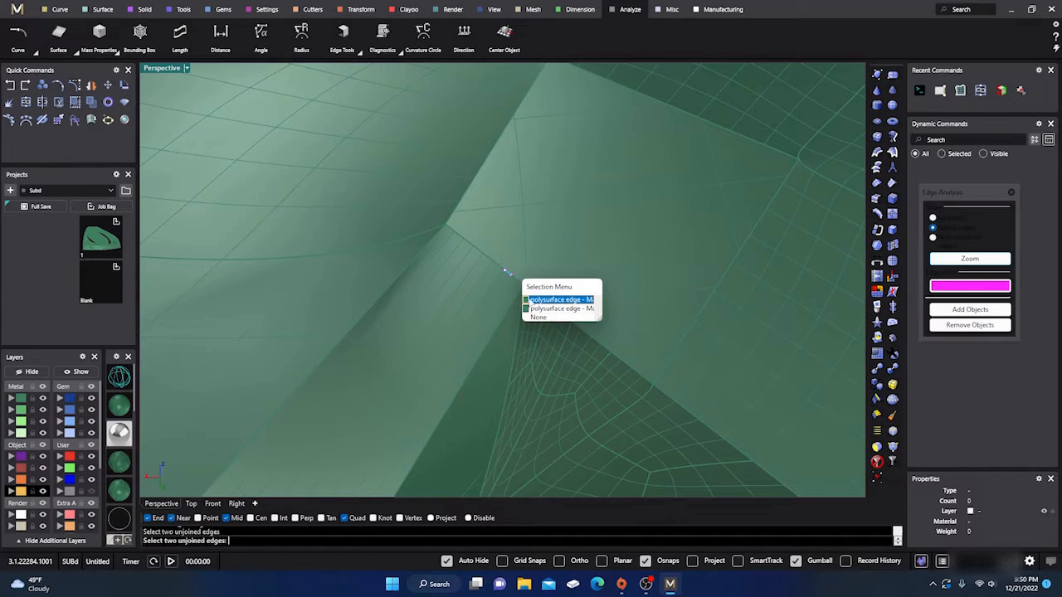
pyautogui.click(528, 300)
pyautogui.click(512, 278)
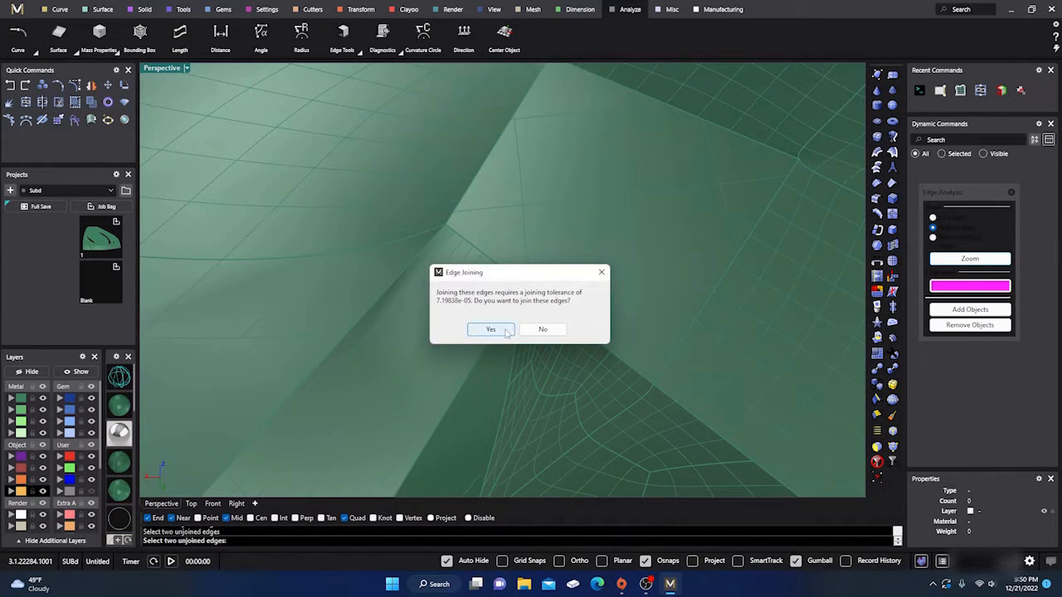
pyautogui.click(489, 330)
# - Join the last pair of naked edges at the inner end of the patch seam and close the edge analysis
pyautogui.press('Return')
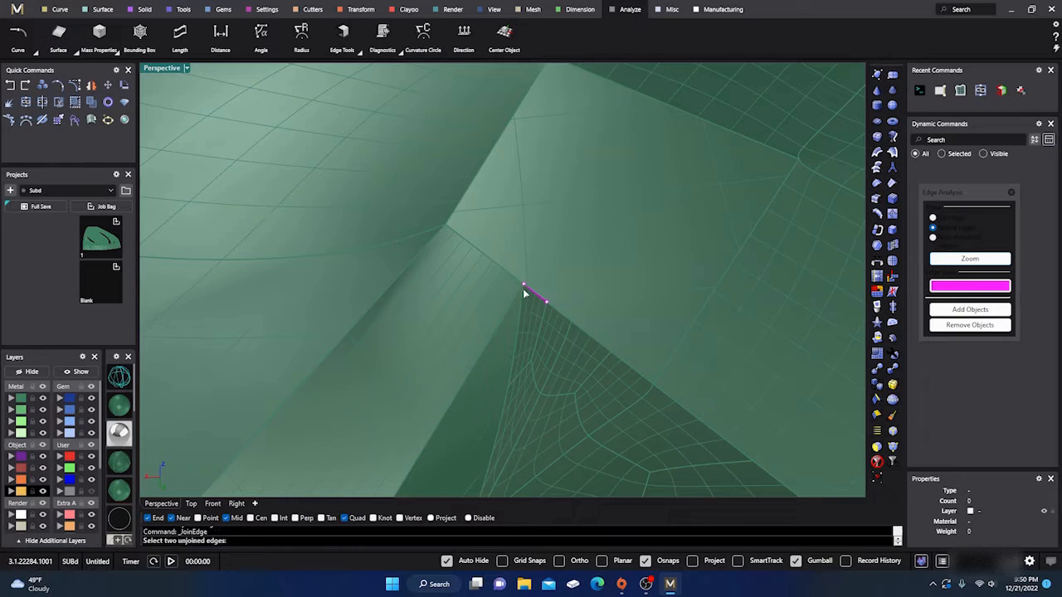
pyautogui.click(525, 287)
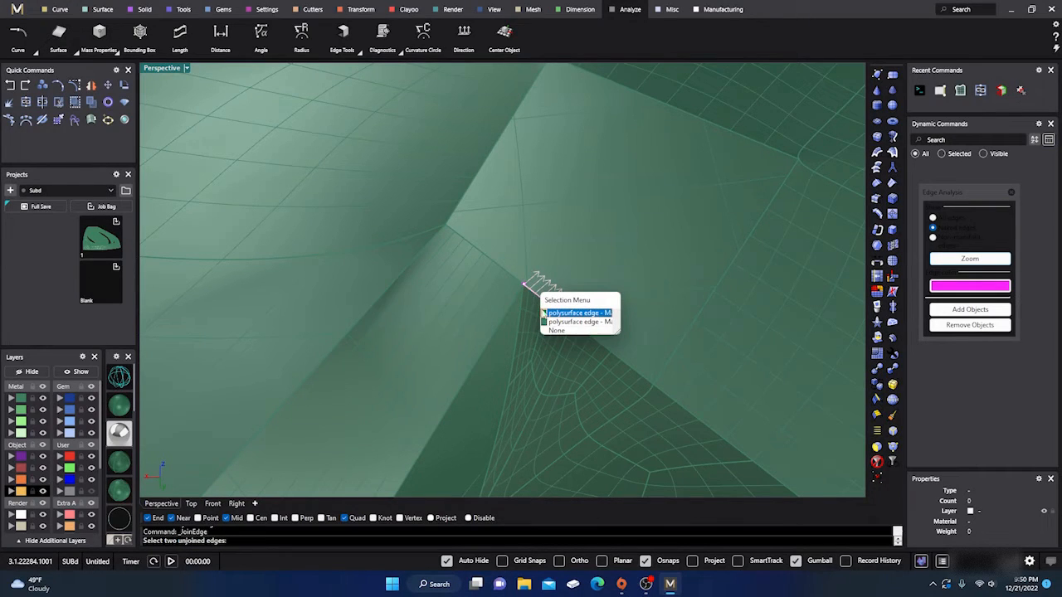
pyautogui.click(547, 312)
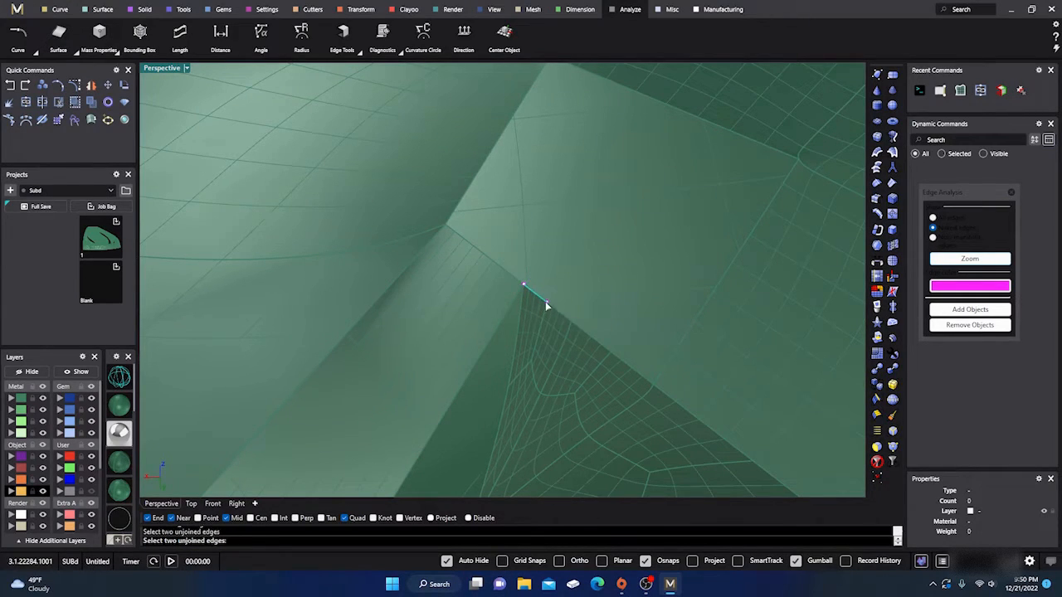
pyautogui.click(494, 330)
pyautogui.scroll(-10, 488, 327)
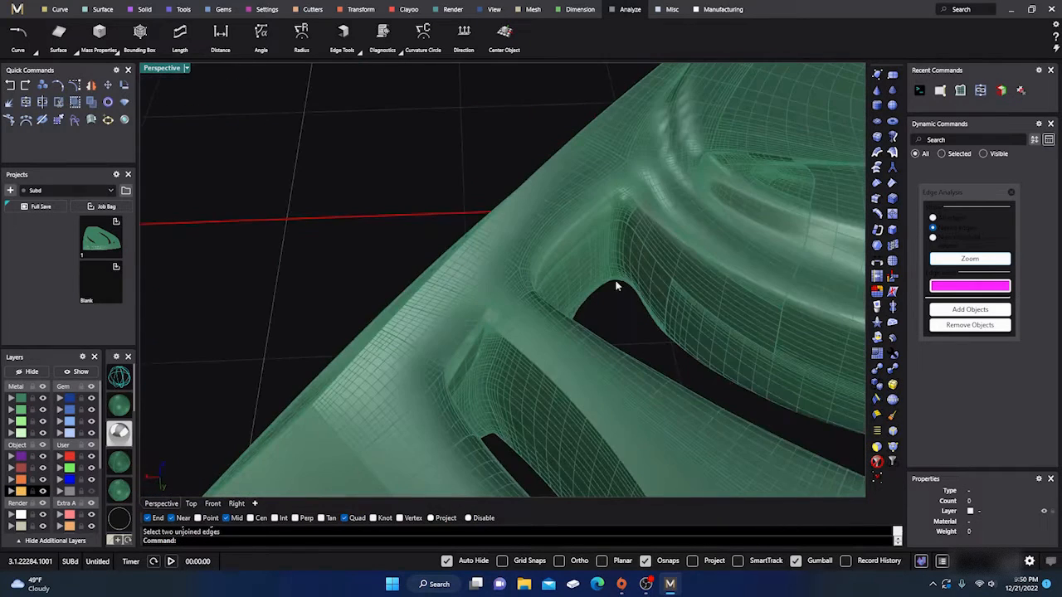
pyautogui.click(1010, 193)
# - Check the emblem's object type in its properties and examine the model from the front, top and side walls
pyautogui.scroll(-5, 466, 205)
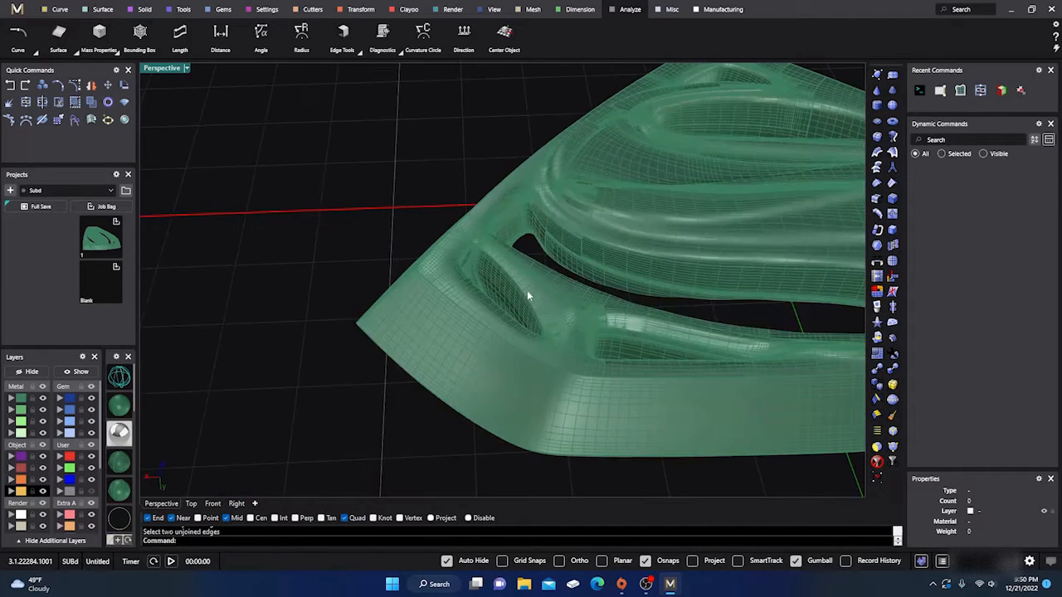
pyautogui.click(527, 291)
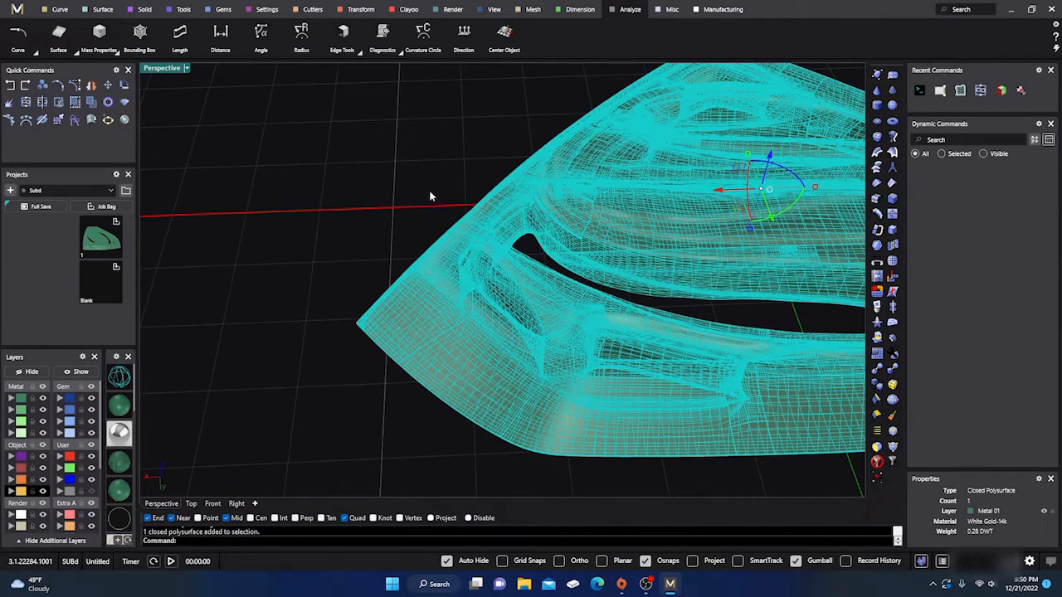
pyautogui.click(373, 241)
pyautogui.scroll(-7, 378, 245)
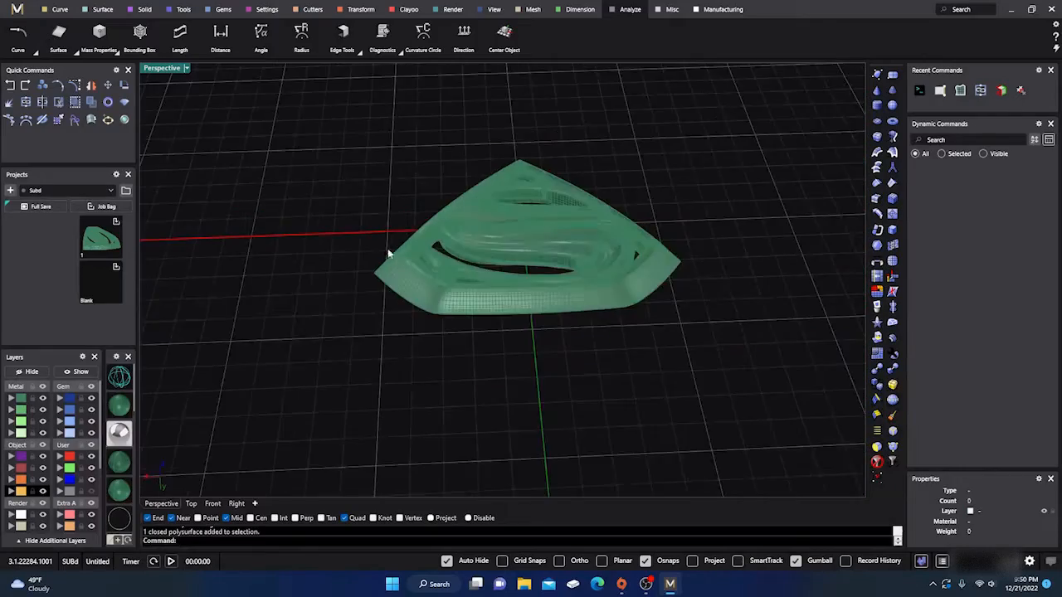
pyautogui.moveTo(390, 253); pyautogui.dragTo(563, 332, button='right')
pyautogui.scroll(9, 562, 330)
pyautogui.scroll(-6, 488, 301)
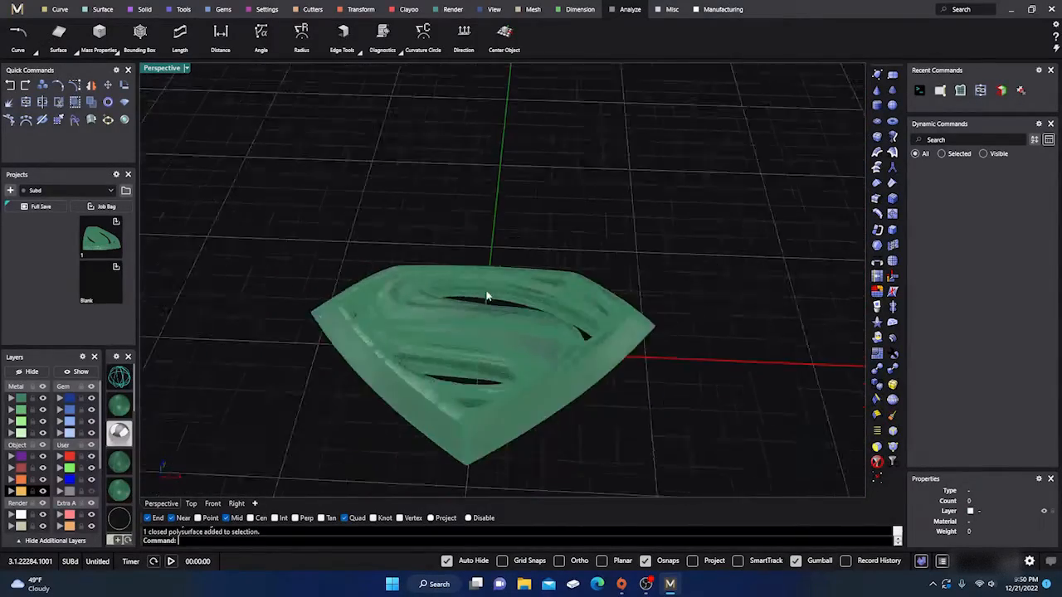
pyautogui.moveTo(488, 297); pyautogui.dragTo(482, 346, button='right')
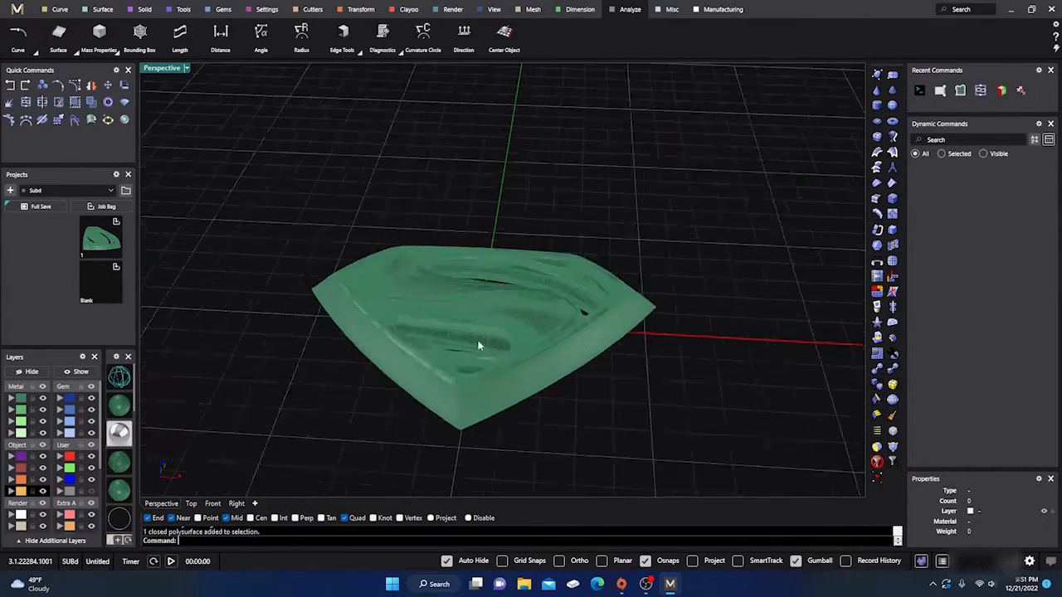
pyautogui.scroll(5, 493, 344)
pyautogui.scroll(-3, 541, 413)
pyautogui.moveTo(541, 412); pyautogui.dragTo(501, 382, button='right')
pyautogui.scroll(8, 365, 308)
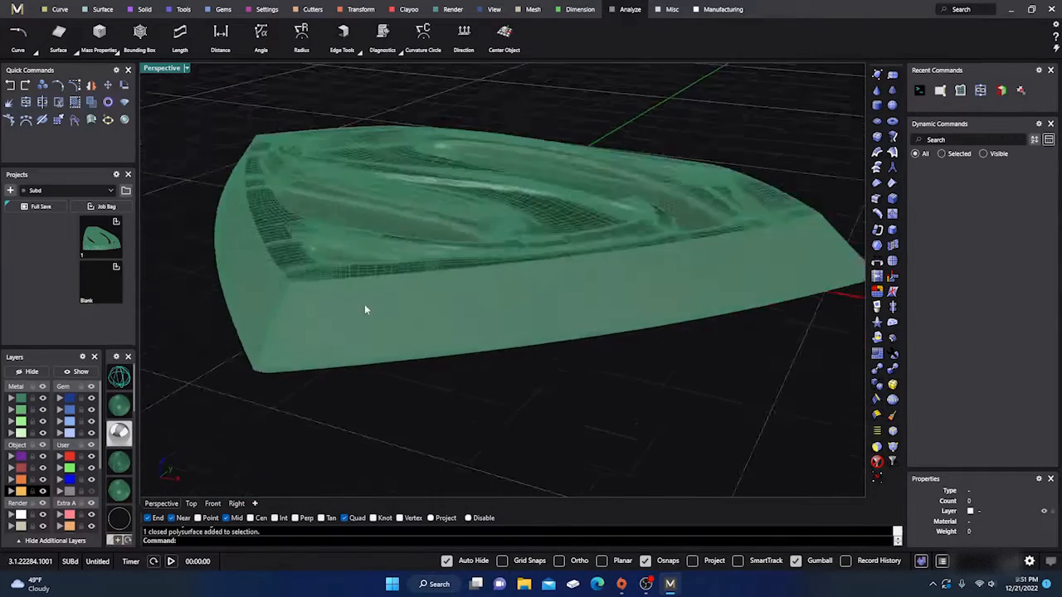
pyautogui.scroll(-8, 550, 341)
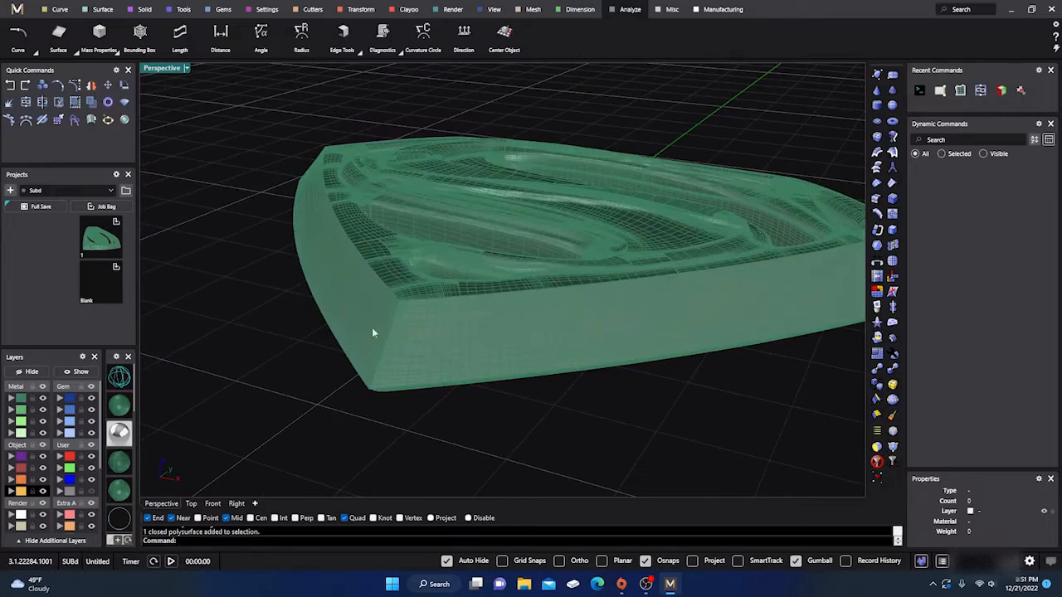
# - Extract a lengthwise isocurve from the emblem's long side wall with Extract Isocurve From Surface, using an angle of 180
pyautogui.click(59, 9)
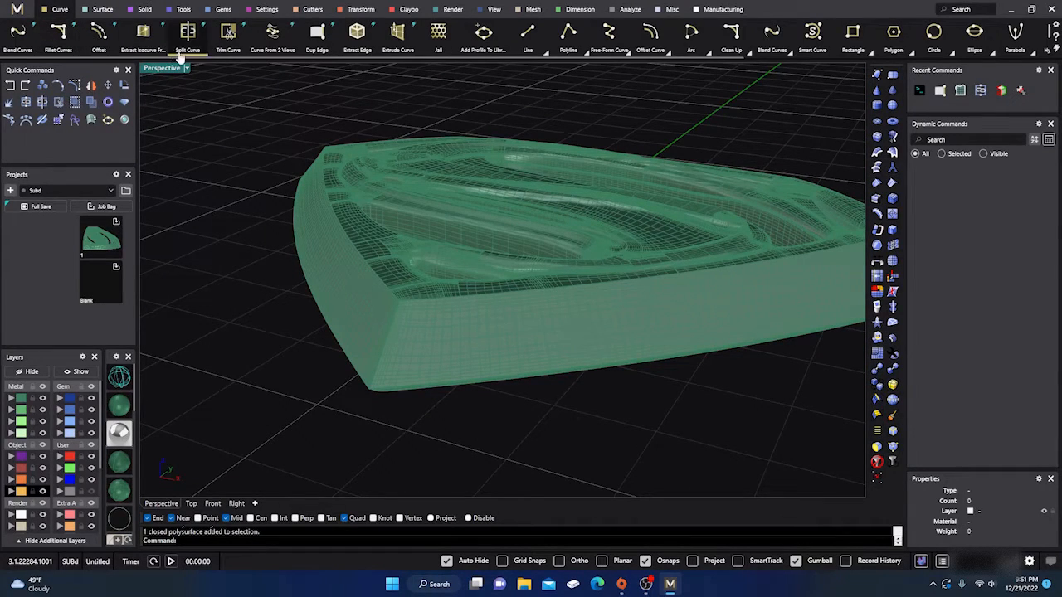
pyautogui.scroll(5, 430, 354)
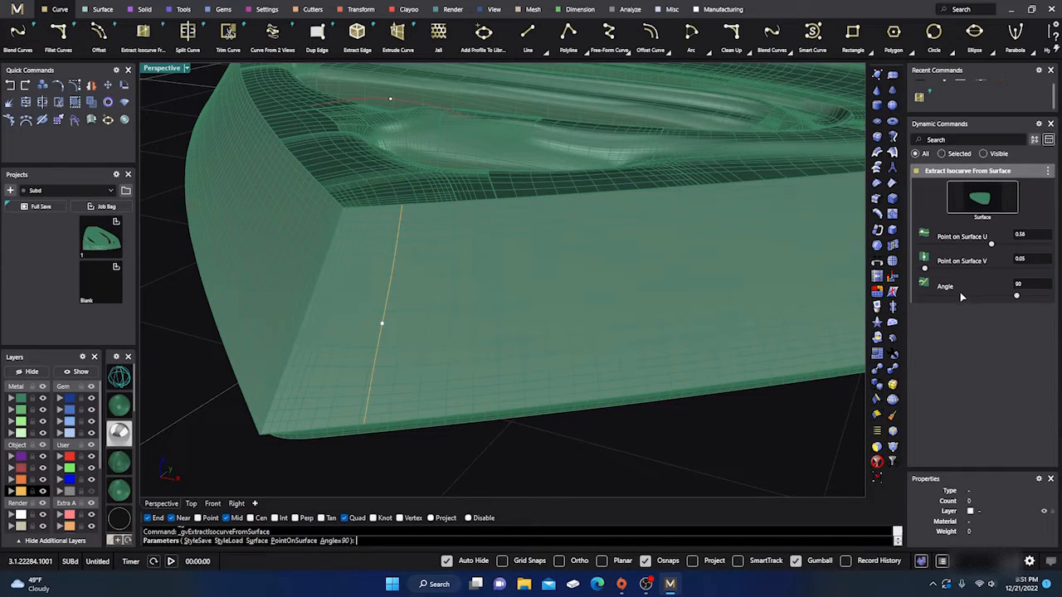
pyautogui.moveTo(1016, 295); pyautogui.dragTo(1058, 301)
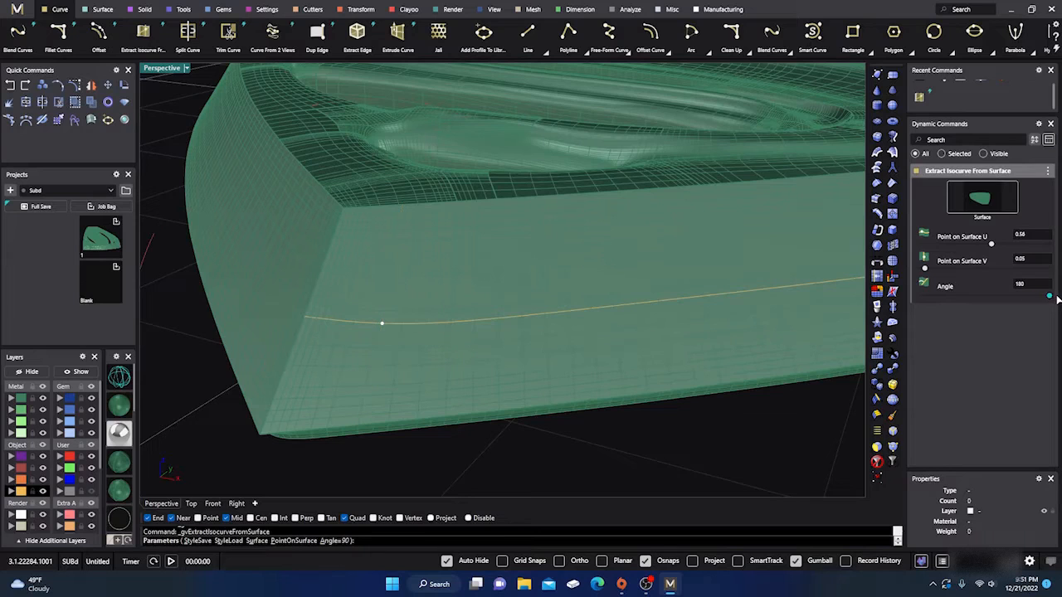
pyautogui.scroll(-10, 421, 343)
pyautogui.moveTo(446, 420); pyautogui.dragTo(396, 412, button='right')
pyautogui.press('Return')
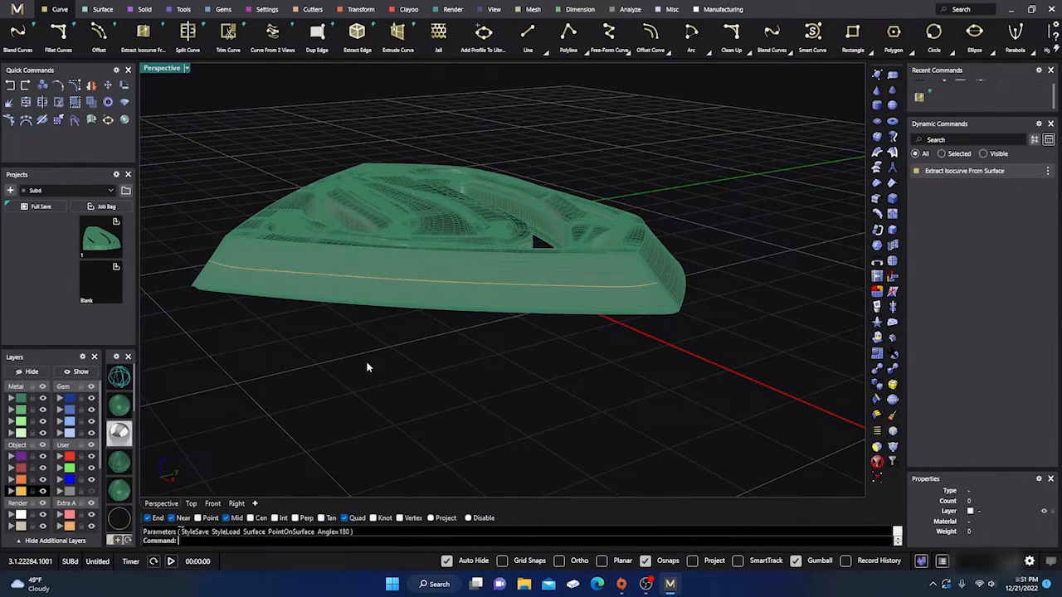
# - Start Gem On Curve from the extracted side-wall isocurve and set the emblem as the target object for the gems
pyautogui.click(386, 283)
pyautogui.click(424, 305)
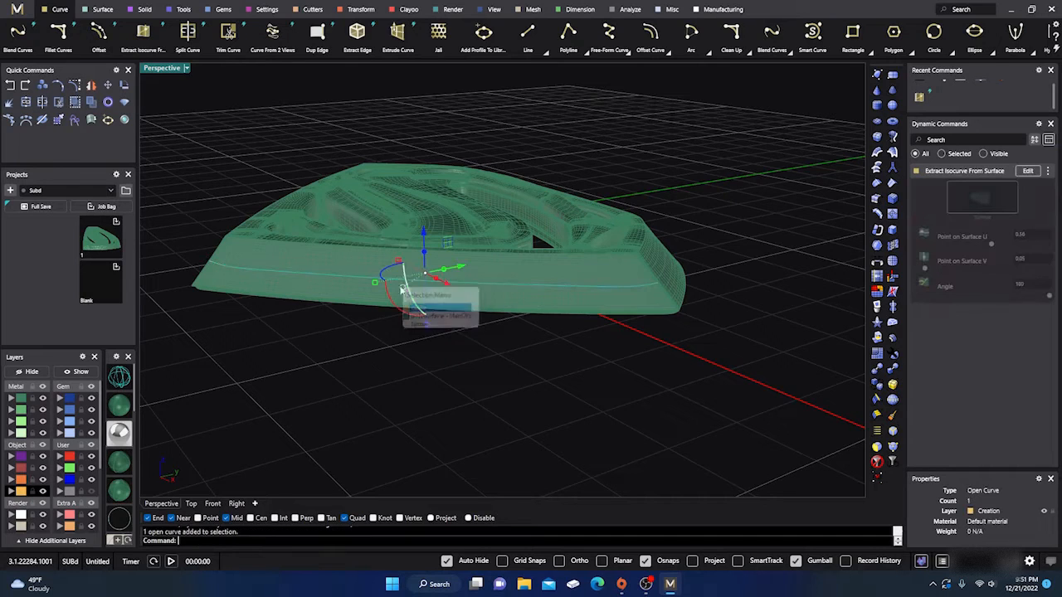
pyautogui.click(221, 10)
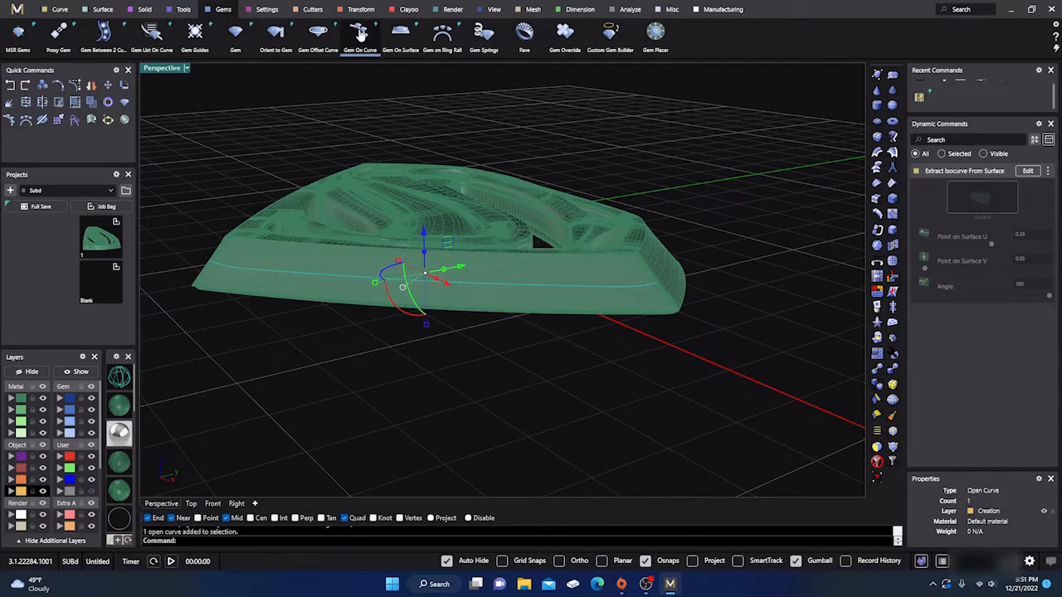
pyautogui.click(360, 33)
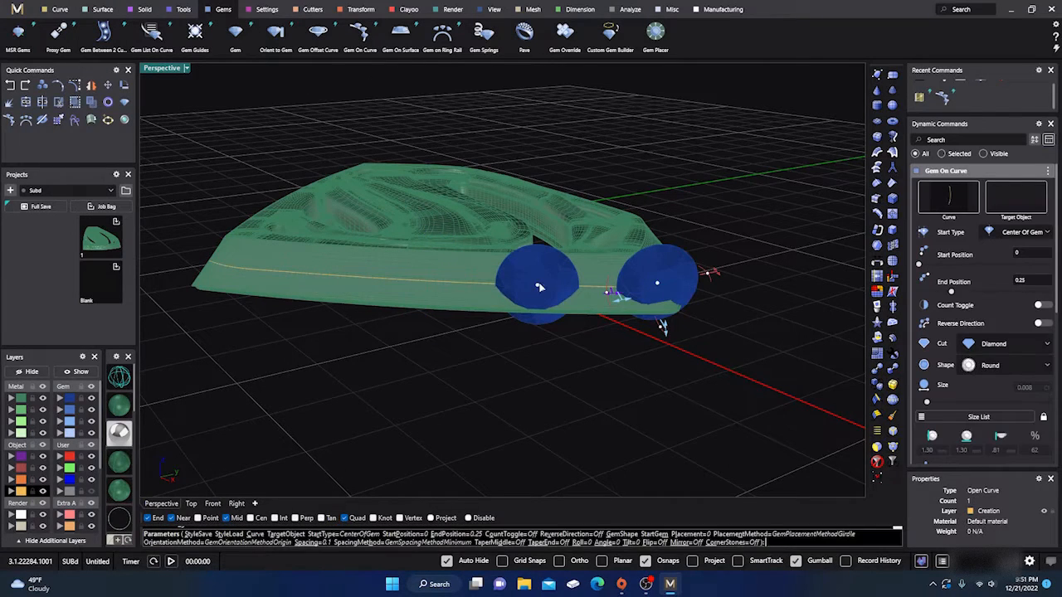
pyautogui.click(1011, 201)
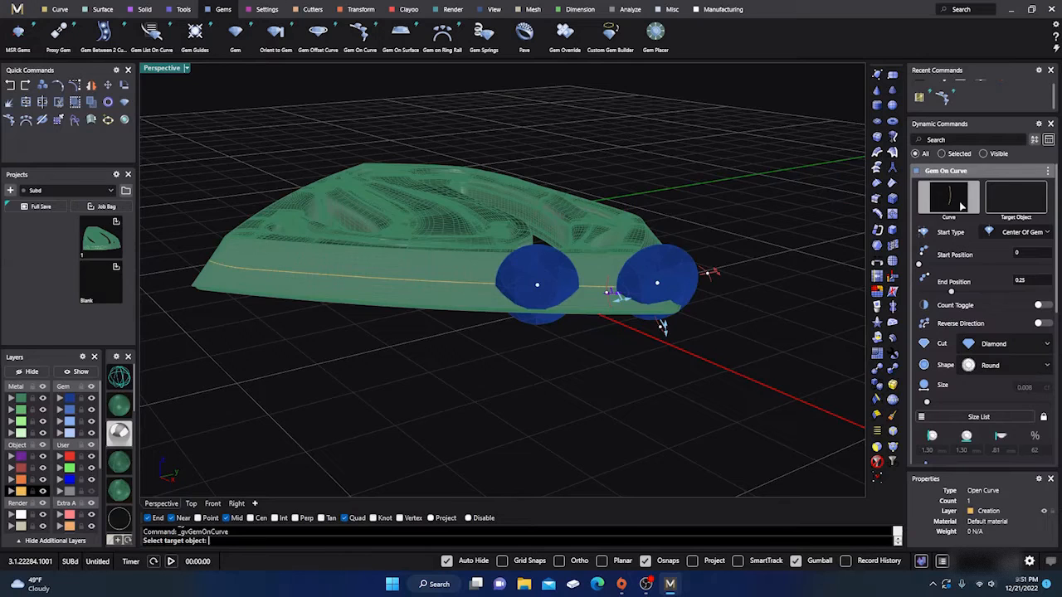
pyautogui.click(418, 273)
pyautogui.click(418, 273)
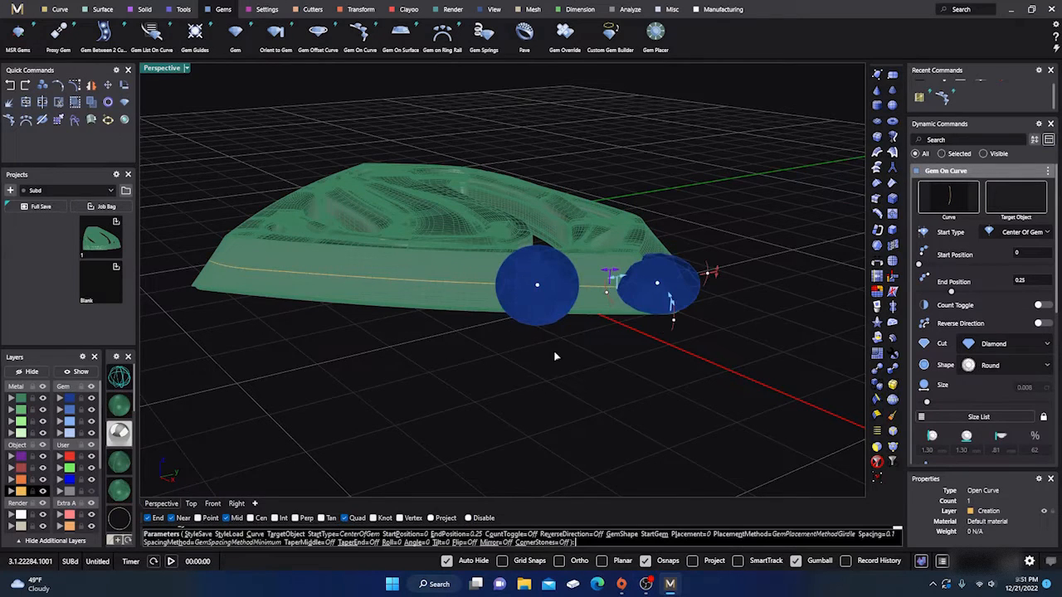
# - Spread the gem row along the side-wall curve with a start position of about 0.09 and an end position of about 0.87
pyautogui.moveTo(557, 356); pyautogui.dragTo(662, 340, button='right')
pyautogui.moveTo(691, 307); pyautogui.dragTo(649, 316)
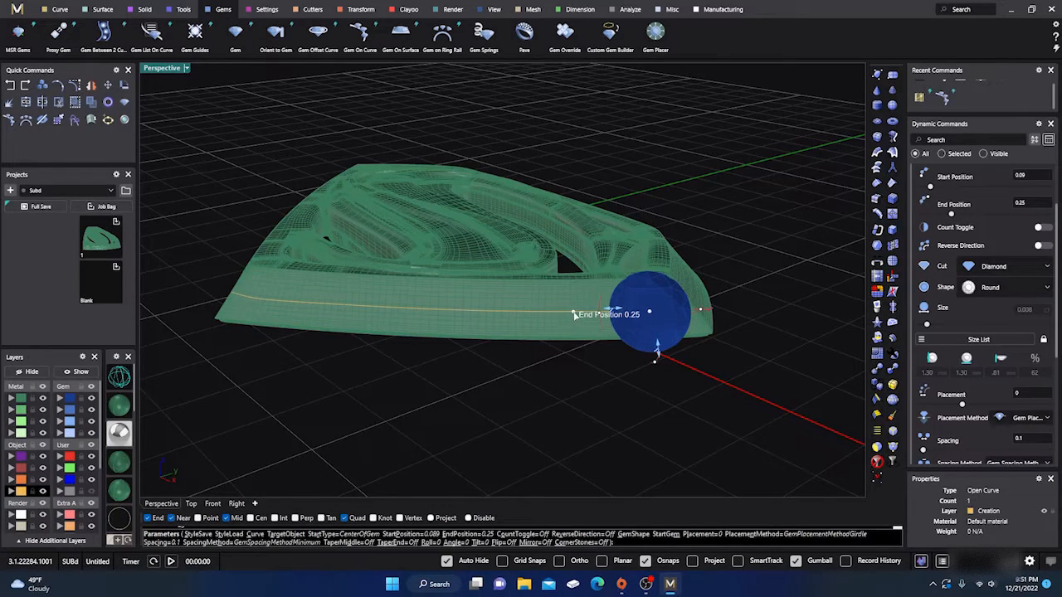
pyautogui.moveTo(496, 313); pyautogui.dragTo(333, 314)
pyautogui.moveTo(262, 302); pyautogui.dragTo(252, 299)
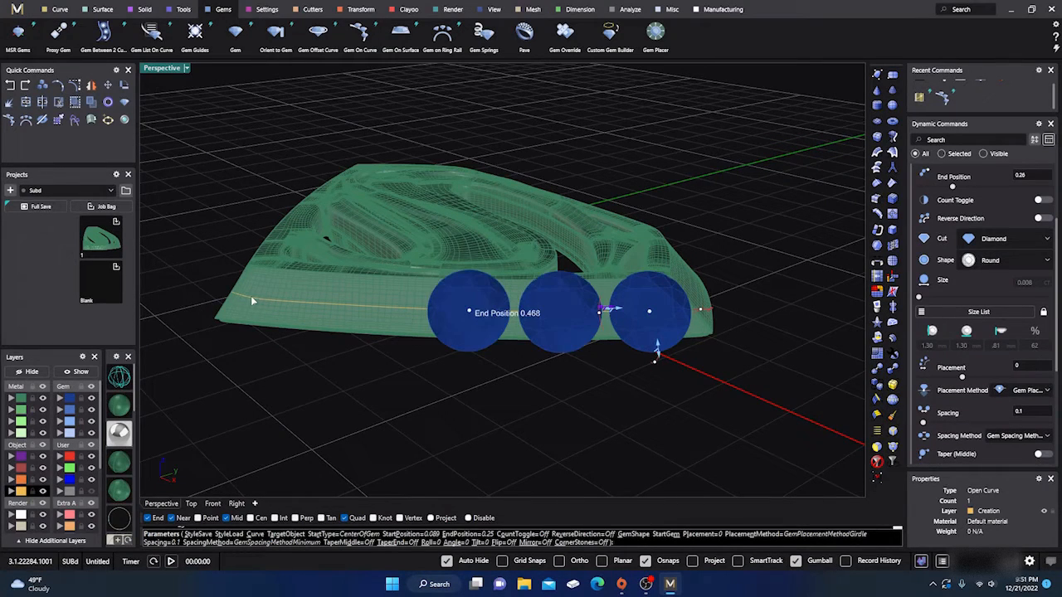
pyautogui.moveTo(252, 300); pyautogui.dragTo(285, 310)
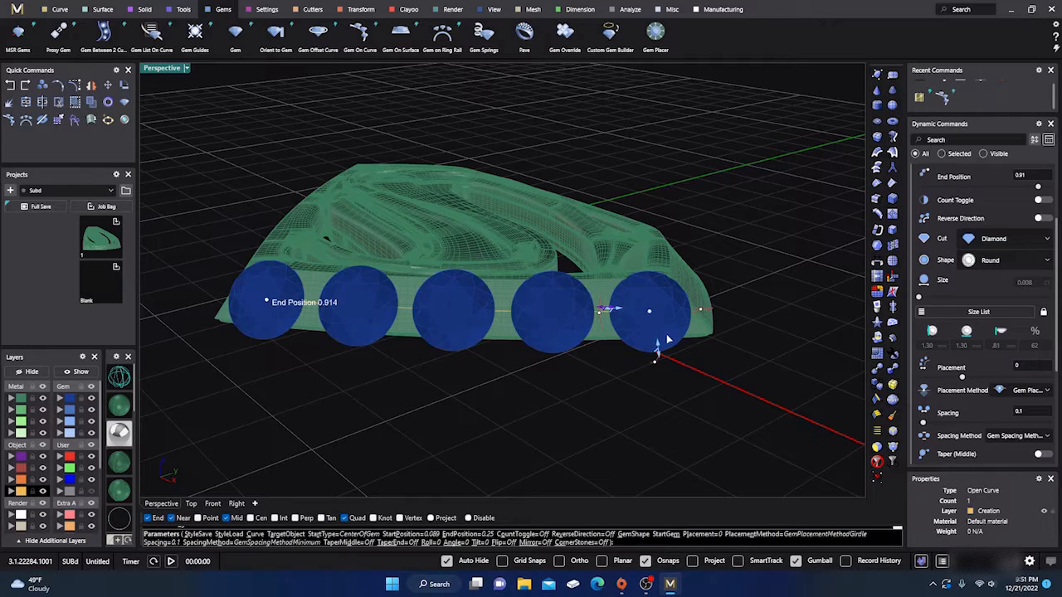
pyautogui.moveTo(666, 339); pyautogui.dragTo(618, 313)
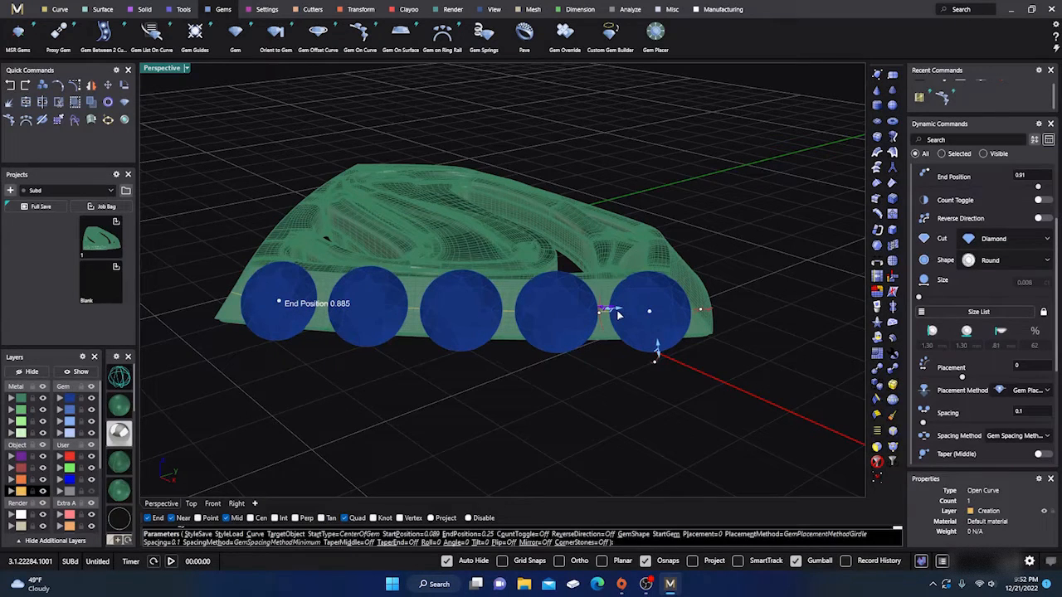
# - Choose the 0.002 ct (0.80 mm) round diamond from the size list and create the gem row
pyautogui.scroll(2, 618, 313)
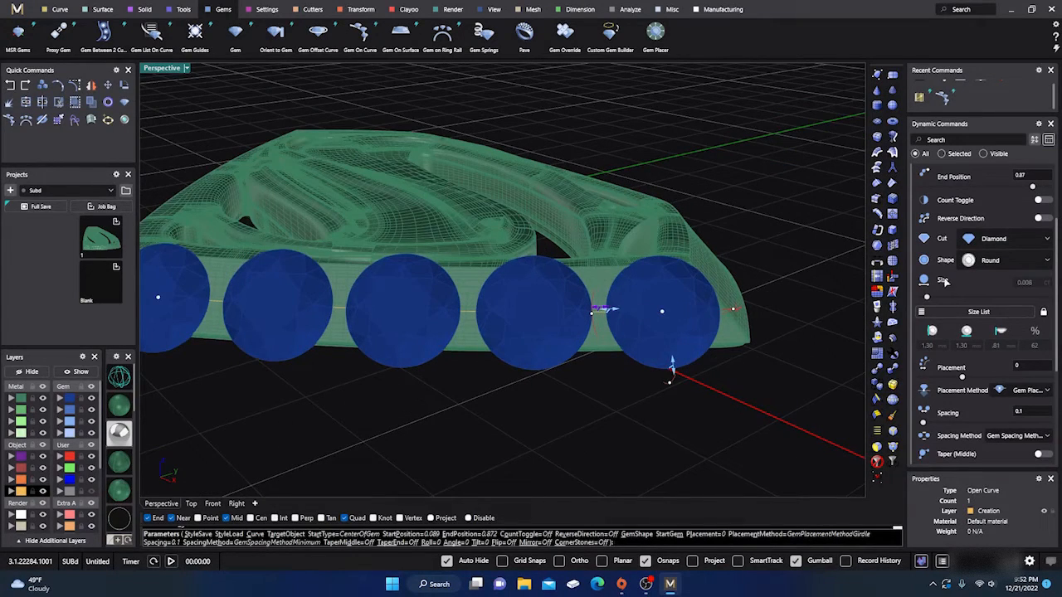
pyautogui.scroll(2, 954, 276)
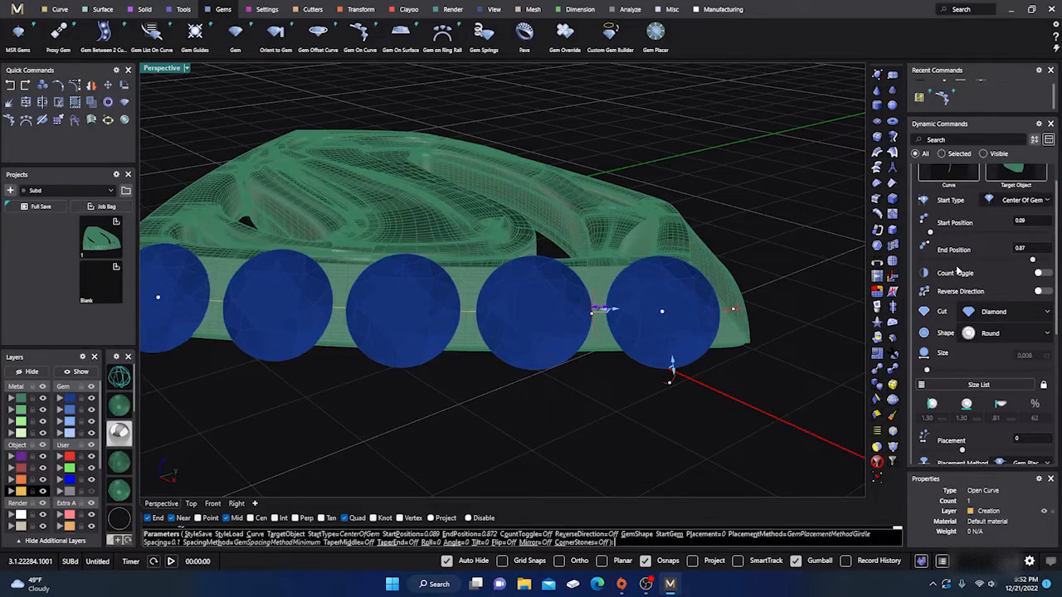
pyautogui.scroll(1, 971, 252)
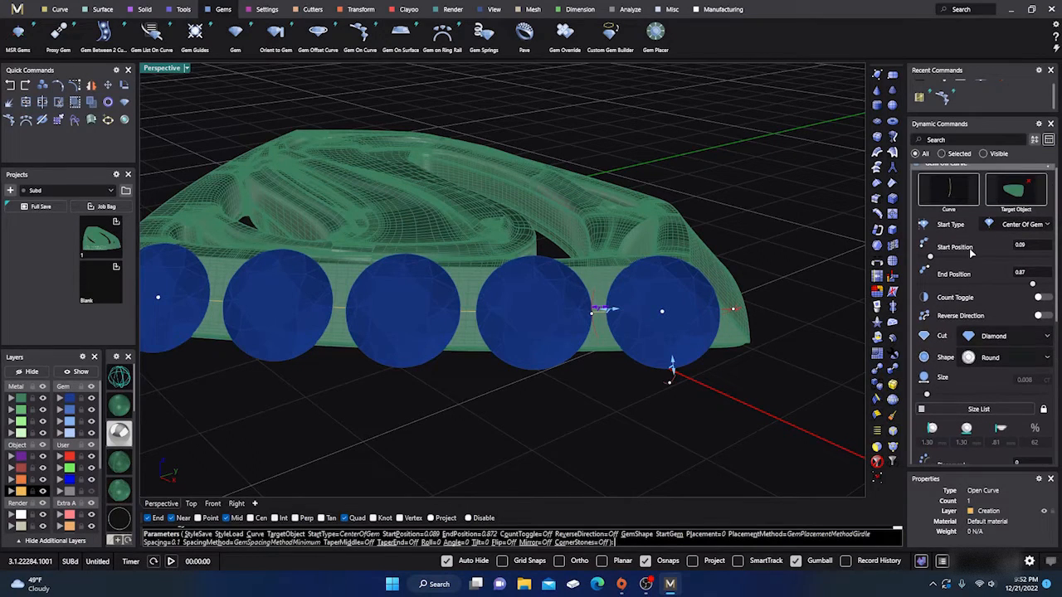
pyautogui.click(967, 409)
pyautogui.scroll(-2, 771, 431)
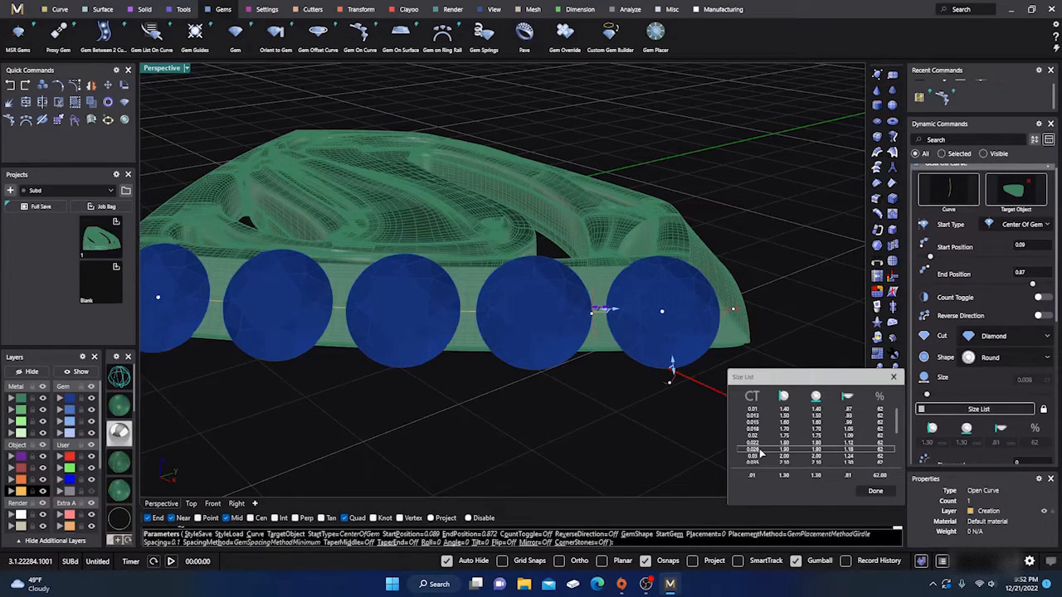
pyautogui.click(756, 449)
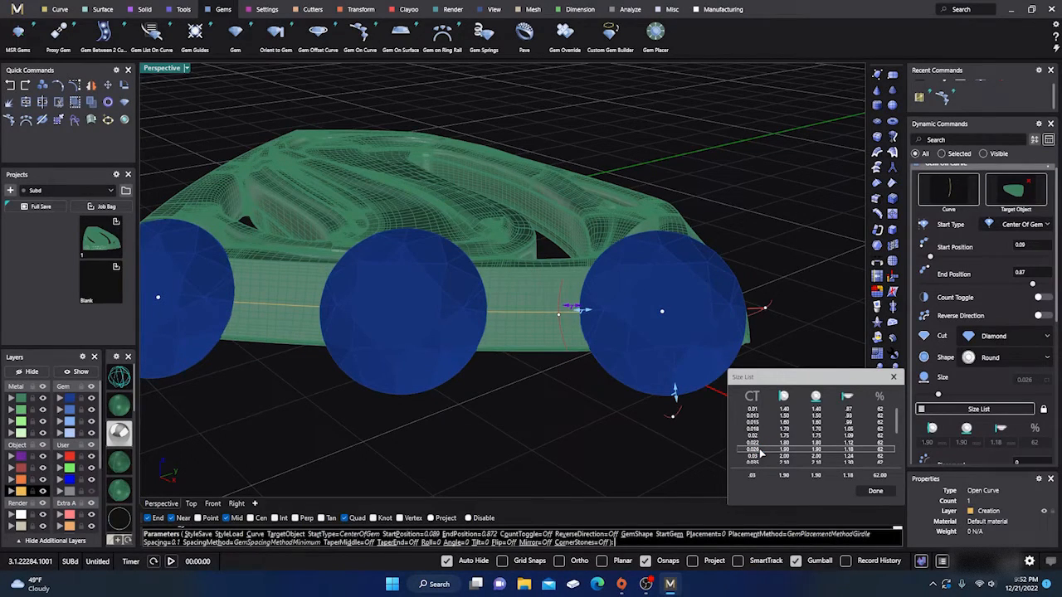
pyautogui.scroll(2, 759, 454)
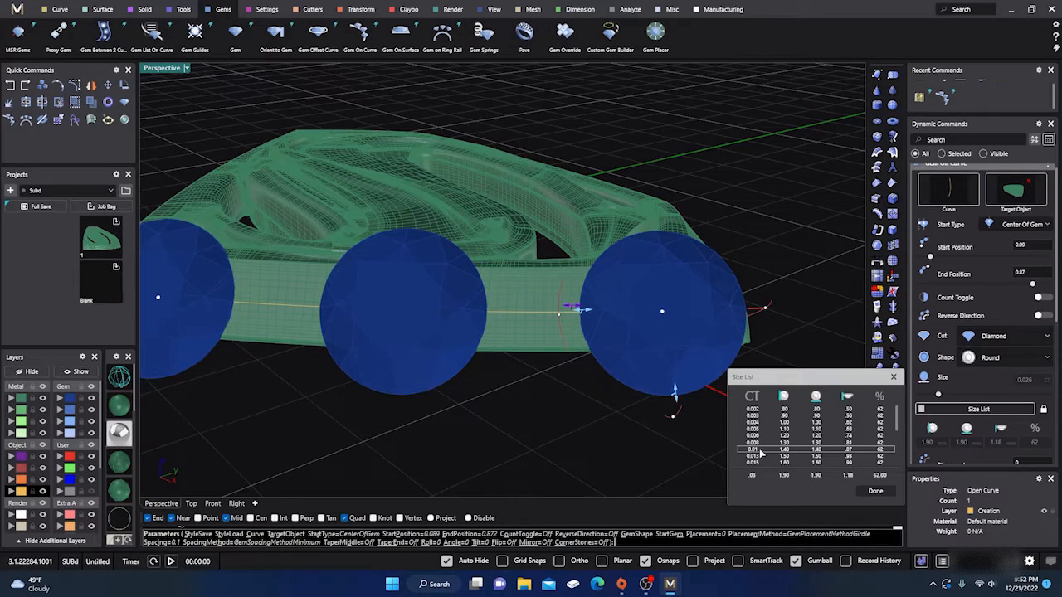
pyautogui.click(755, 416)
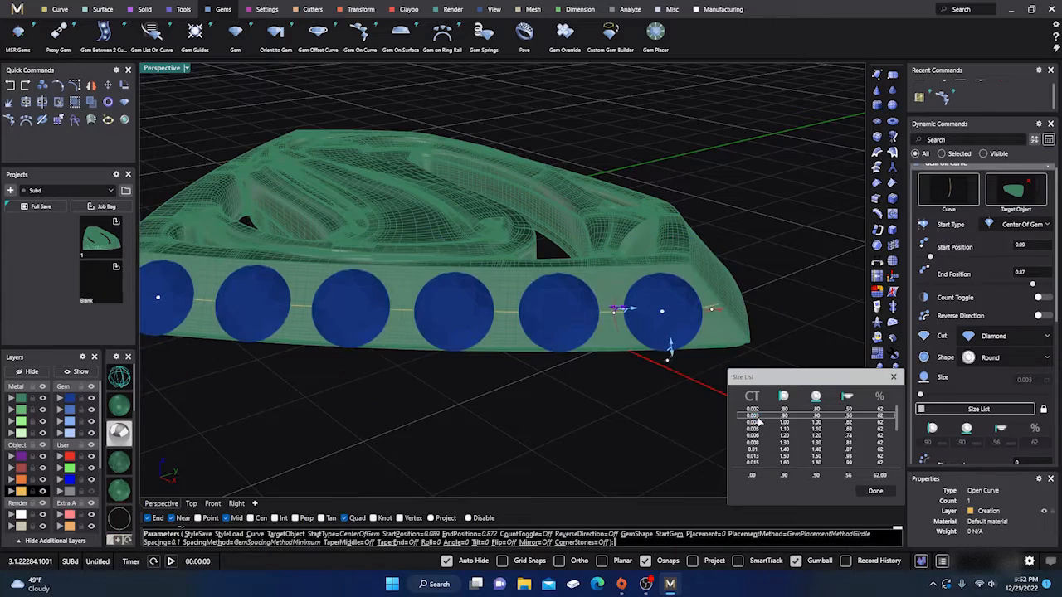
pyautogui.click(754, 409)
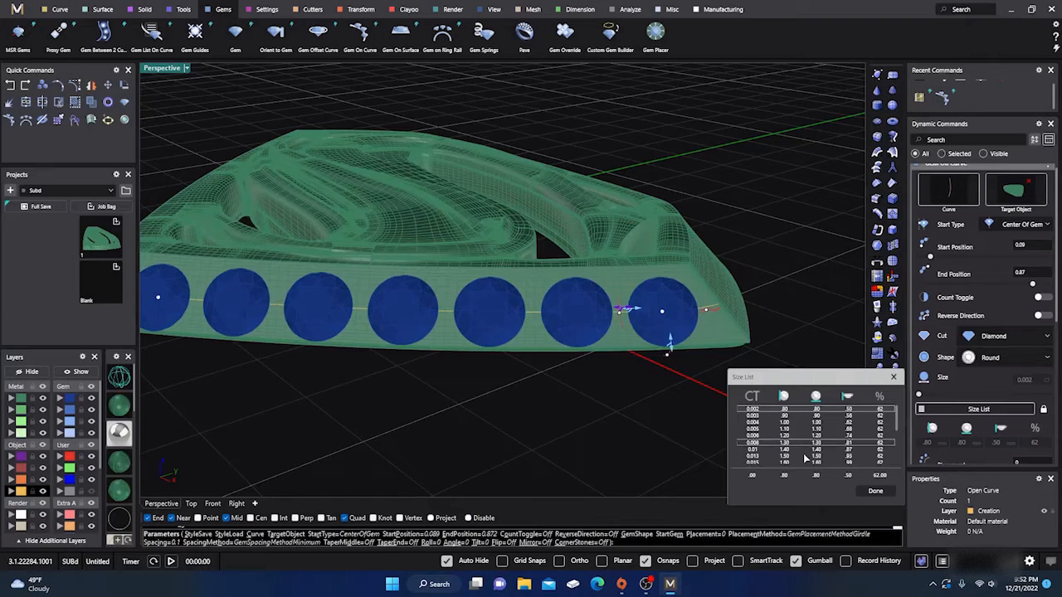
pyautogui.click(875, 491)
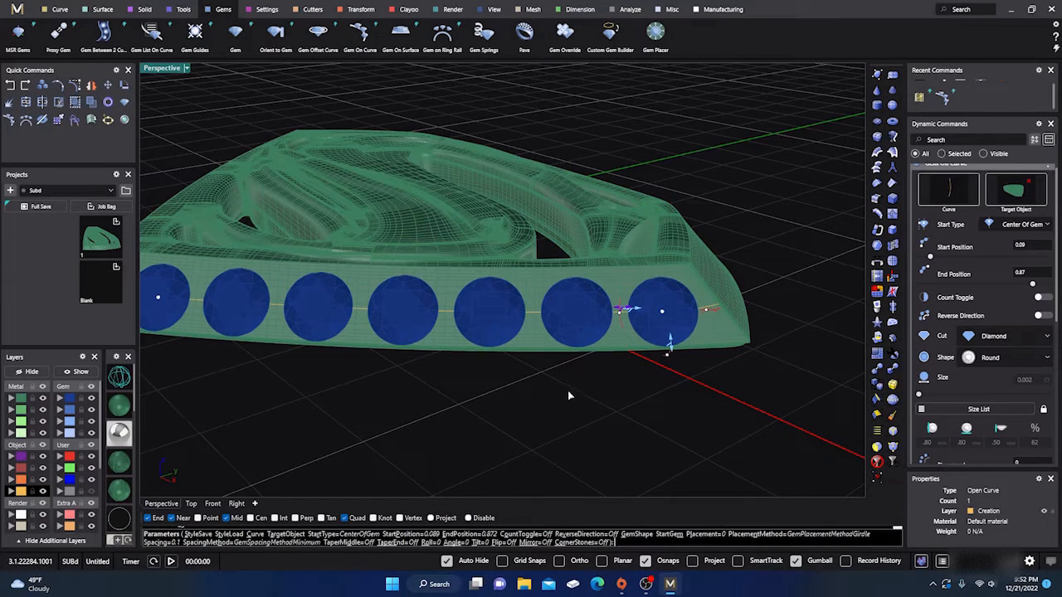
pyautogui.press('Return')
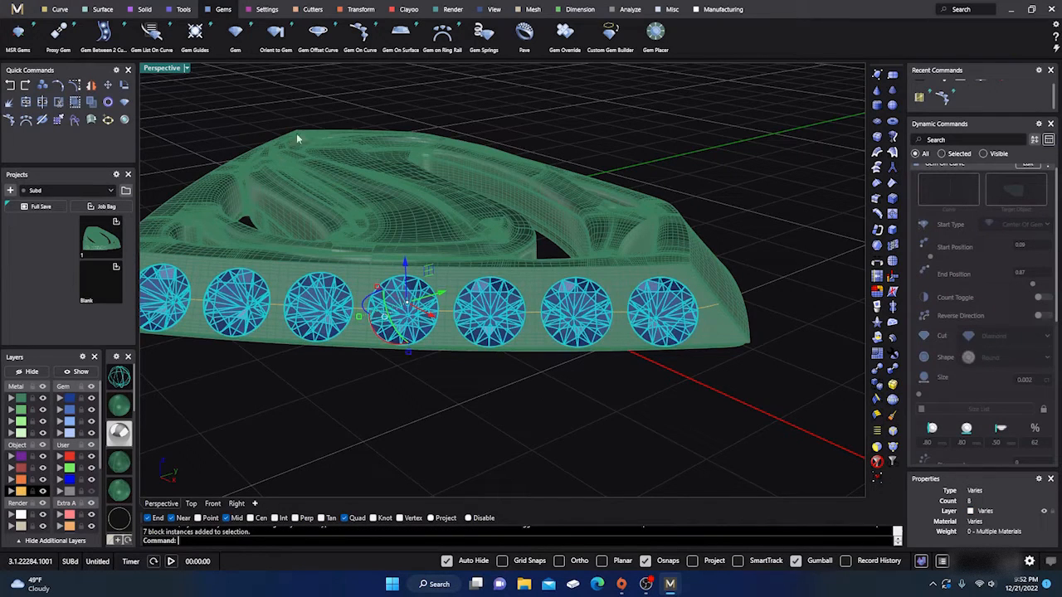
# - Start Prong Placer on the side-wall gems and set the prongs' height offset to 0.1 mm
pyautogui.scroll(-2, 618, 241)
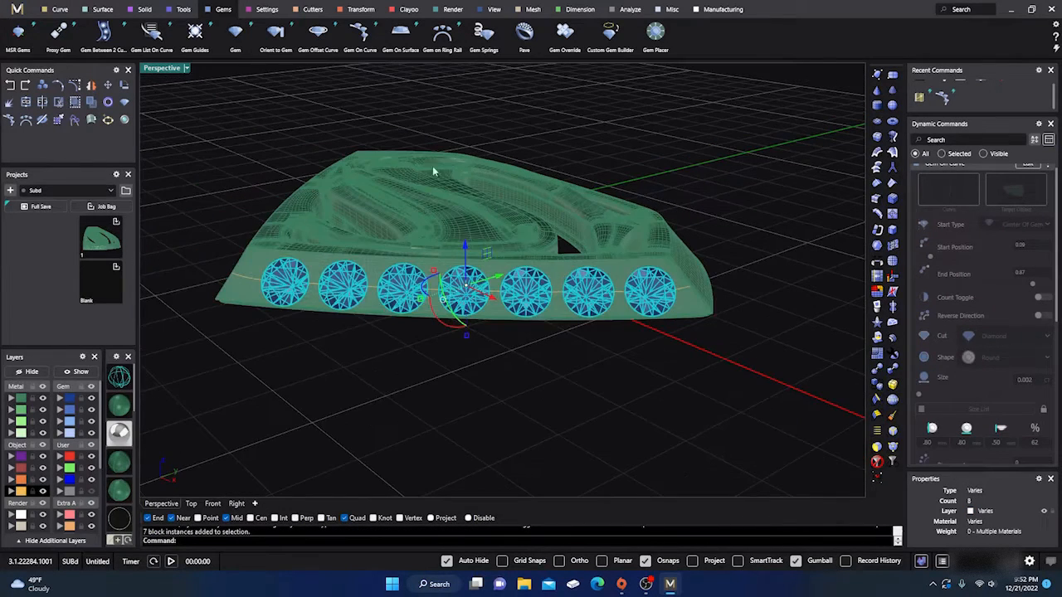
pyautogui.moveTo(224, 167); pyautogui.dragTo(237, 167, button='right')
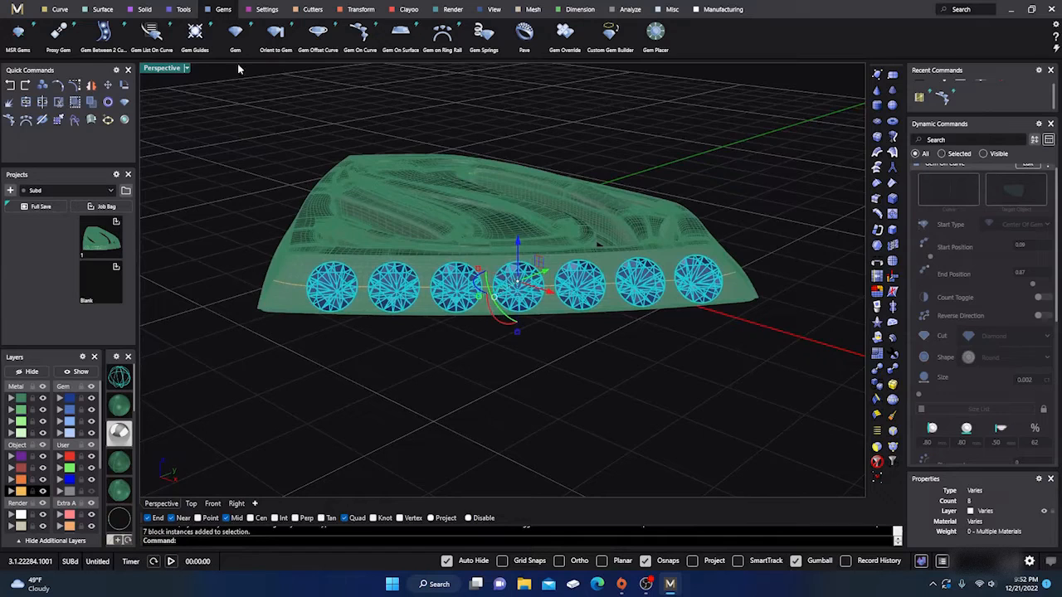
pyautogui.click(264, 11)
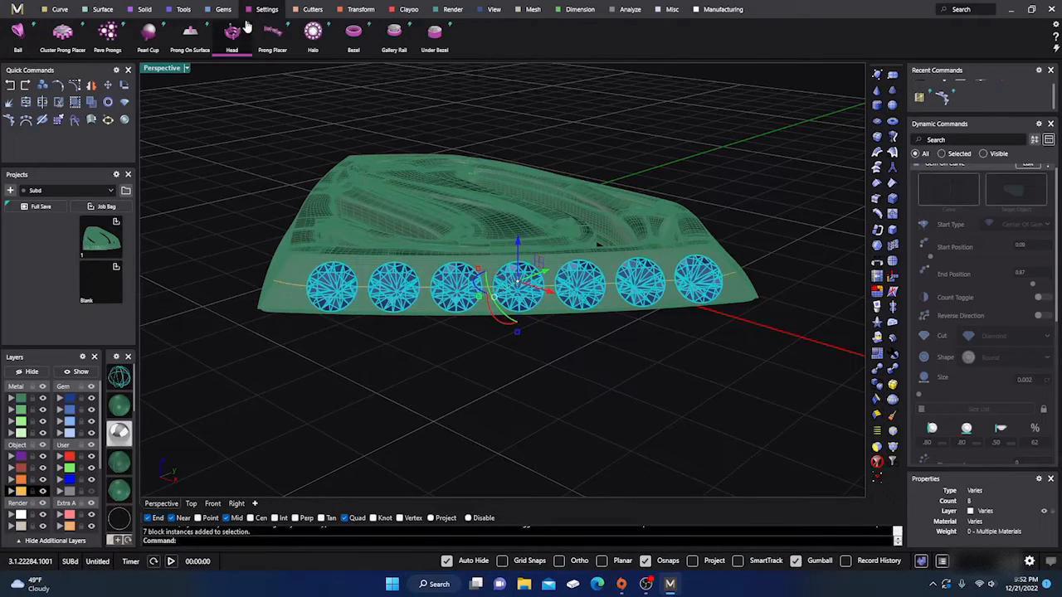
pyautogui.click(272, 33)
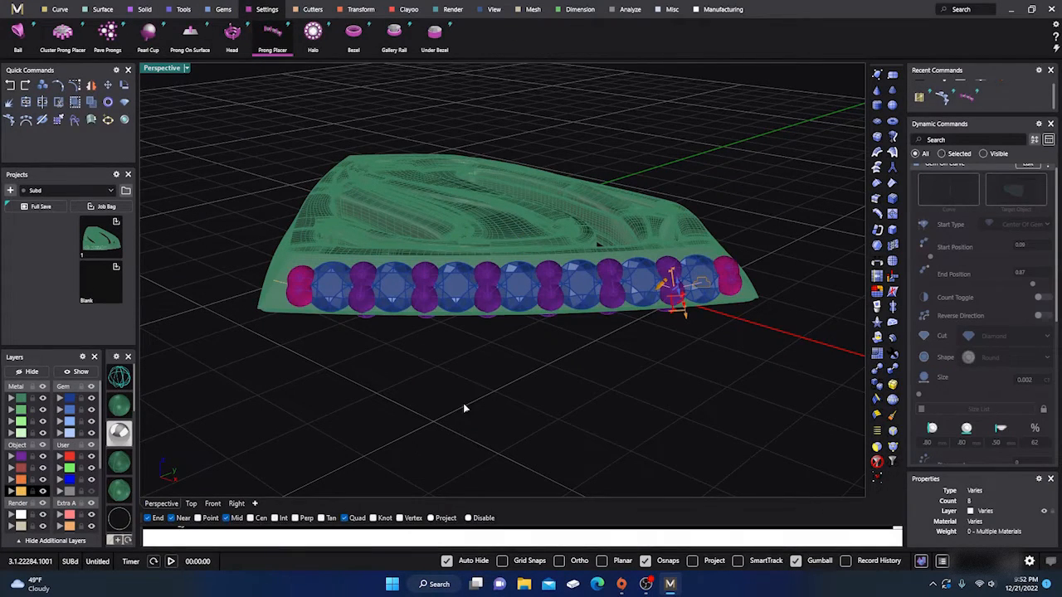
pyautogui.moveTo(464, 408); pyautogui.dragTo(601, 393, button='right')
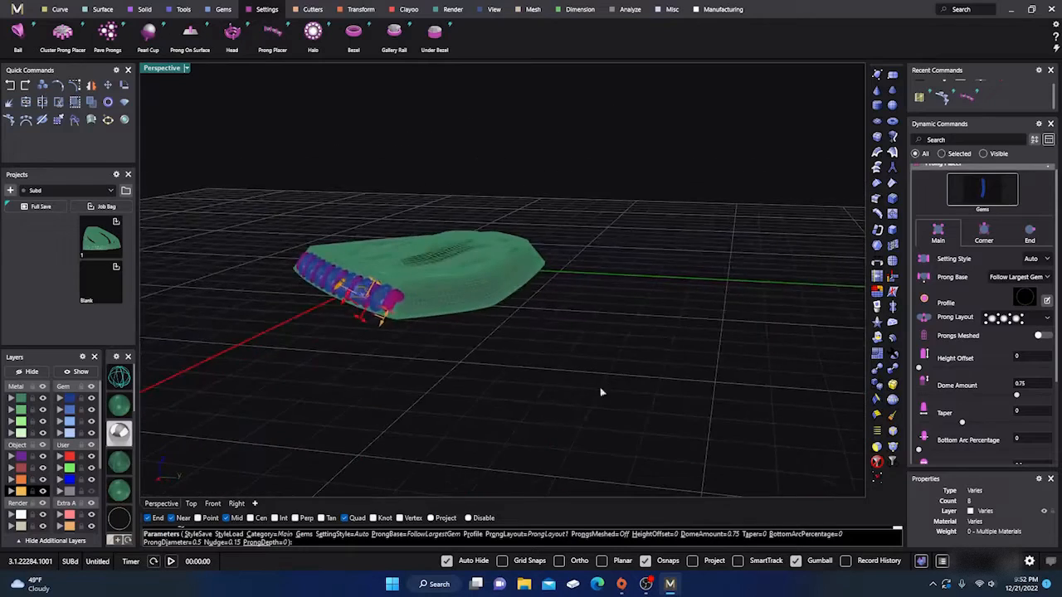
pyautogui.scroll(5, 378, 306)
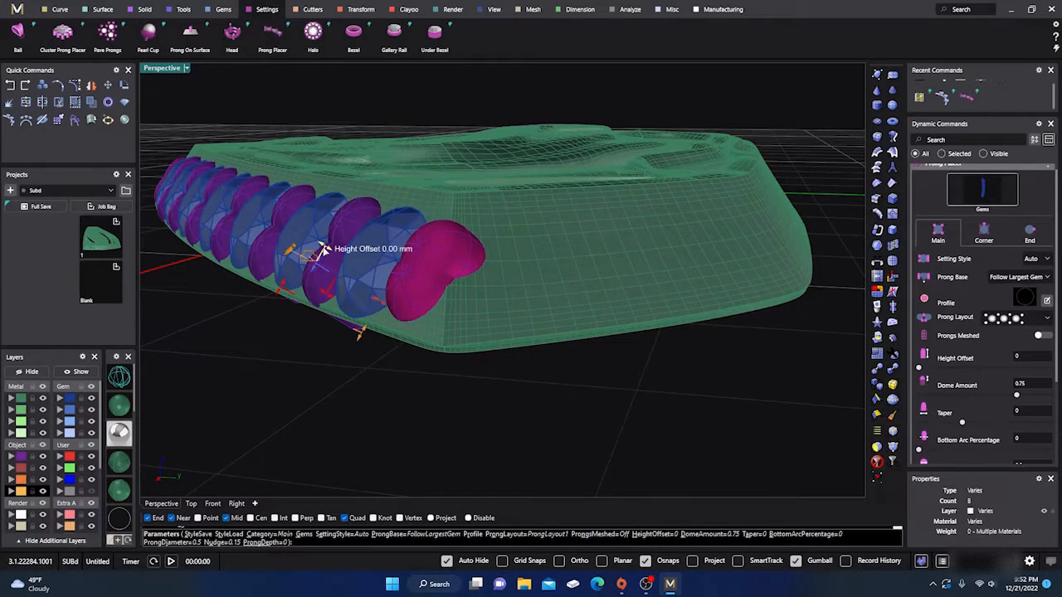
pyautogui.moveTo(324, 250); pyautogui.dragTo(311, 243)
# - Set the prongs between the gems to a diameter of 0.38 mm and a nudge of 0.1
pyautogui.scroll(-6, 464, 328)
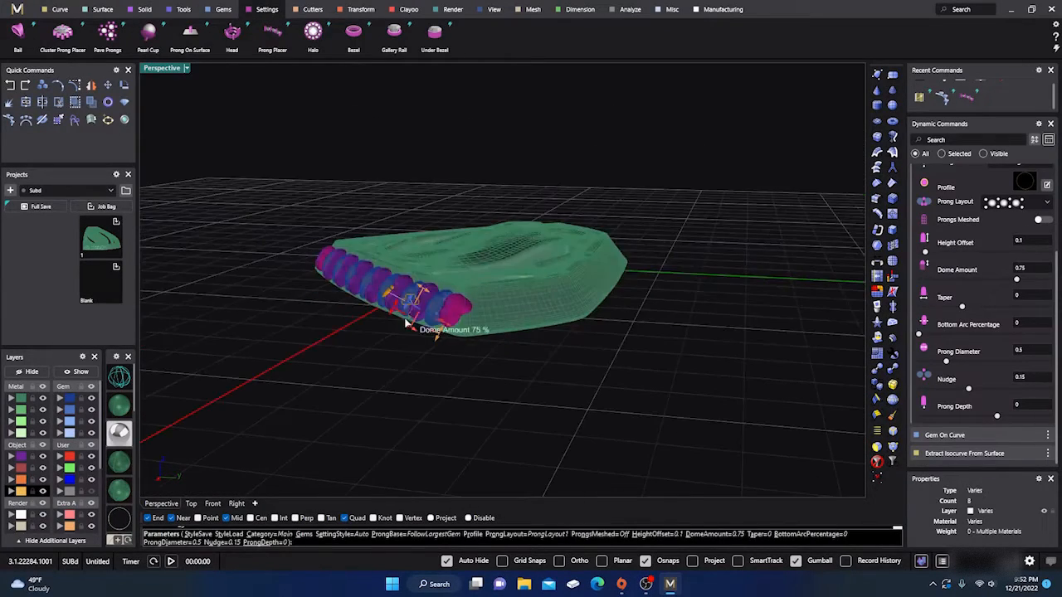
pyautogui.scroll(8, 406, 326)
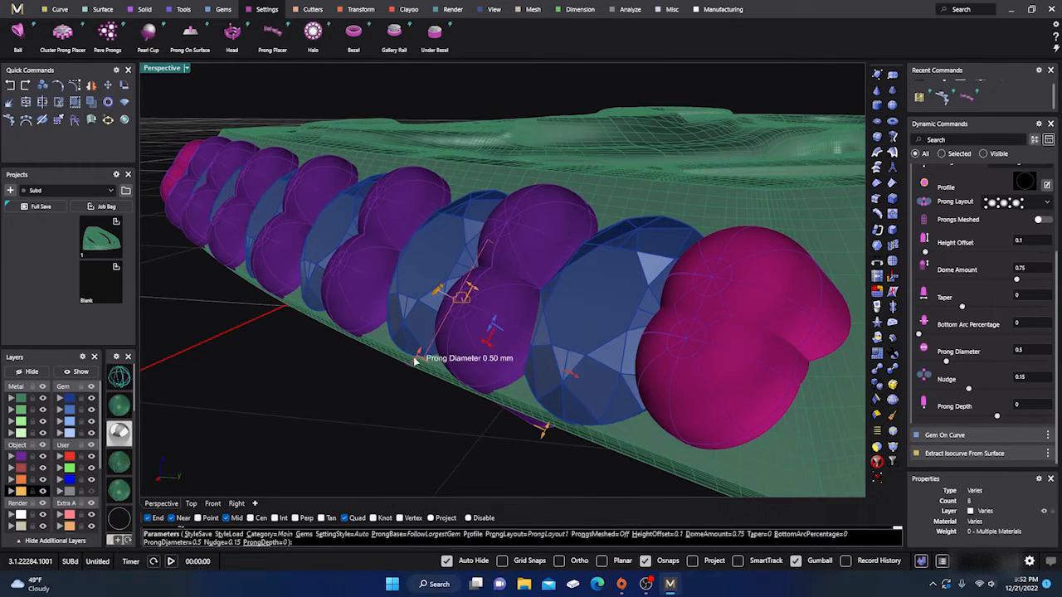
pyautogui.moveTo(416, 358); pyautogui.dragTo(490, 335)
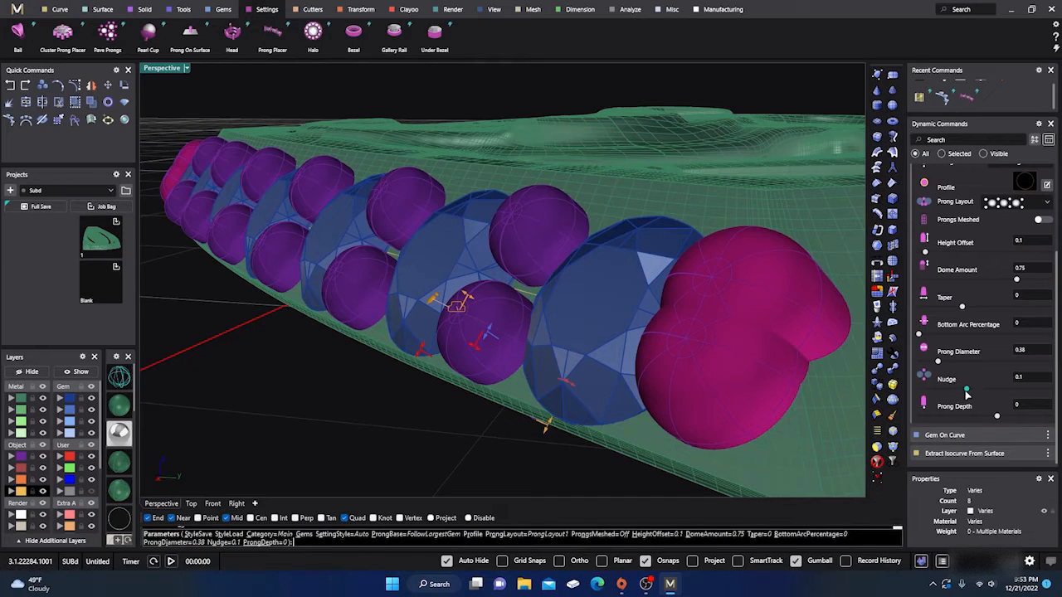
# - Set the end prongs' nudge to 0.05 and their diameter to 0.33 mm, and create all the prongs
pyautogui.scroll(3, 985, 322)
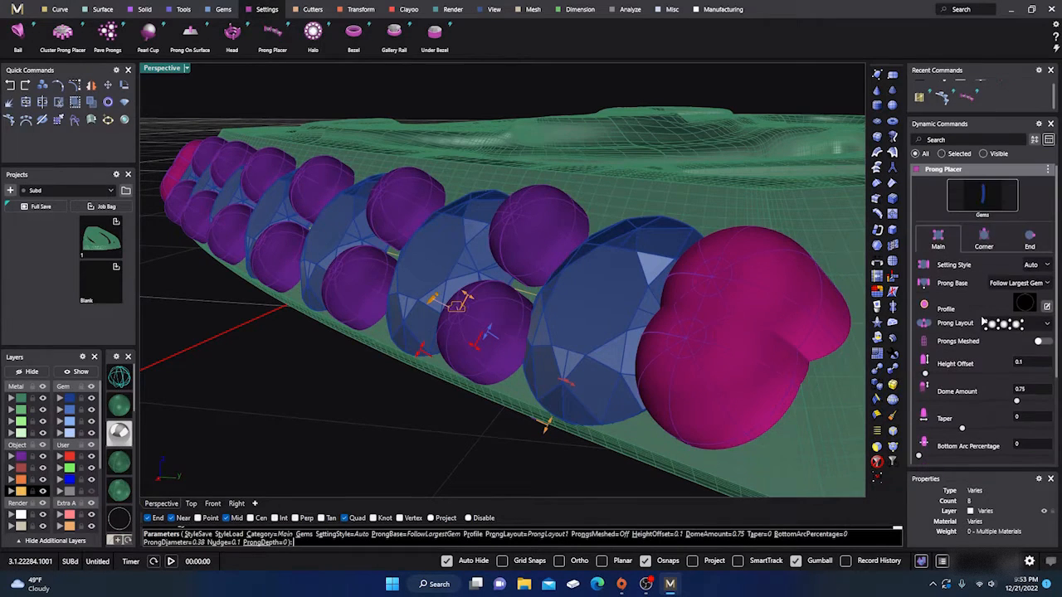
pyautogui.click(1030, 240)
pyautogui.scroll(-1, 1021, 265)
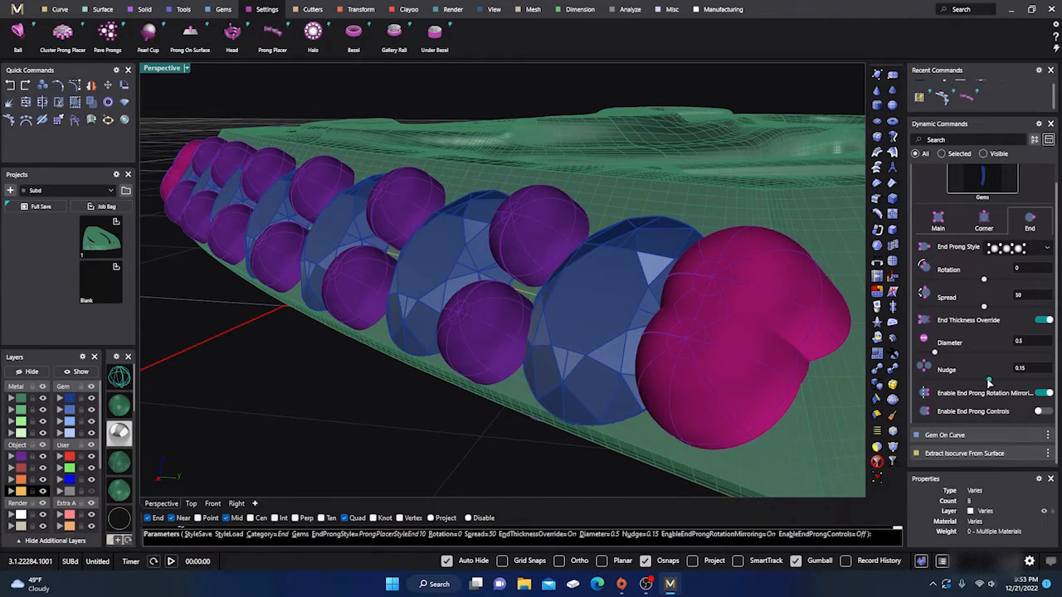
pyautogui.moveTo(989, 380); pyautogui.dragTo(985, 381)
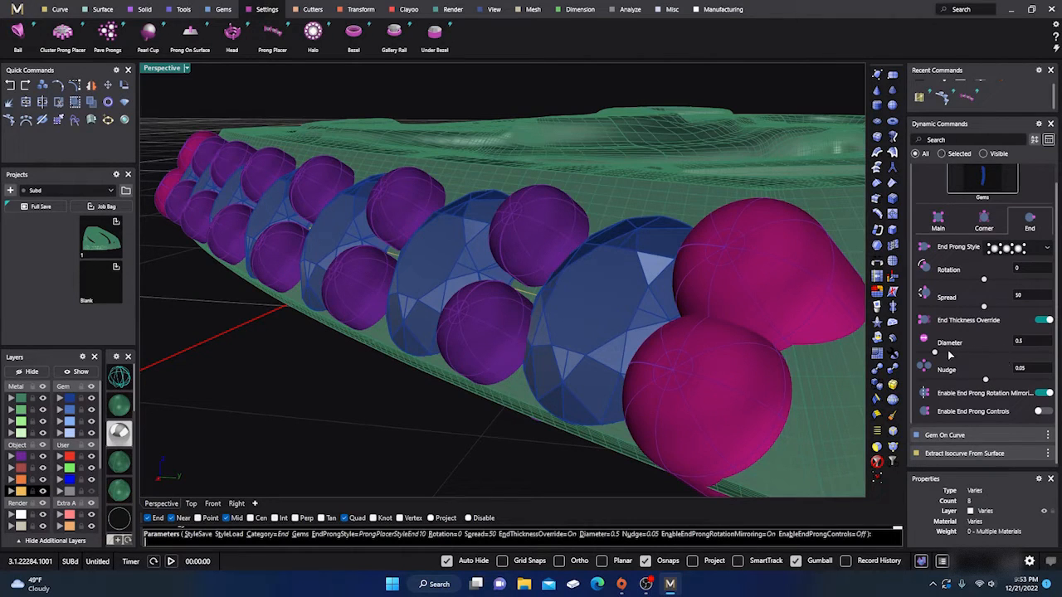
pyautogui.moveTo(935, 353); pyautogui.dragTo(930, 354)
pyautogui.scroll(-12, 615, 386)
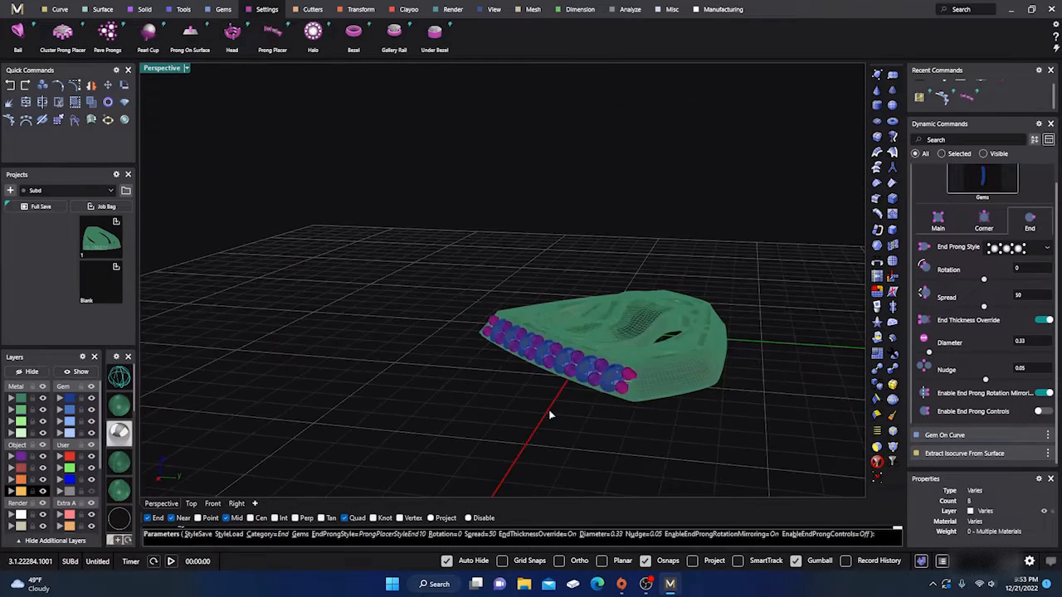
pyautogui.moveTo(508, 437); pyautogui.dragTo(551, 422, button='right')
pyautogui.rightClick(571, 389)
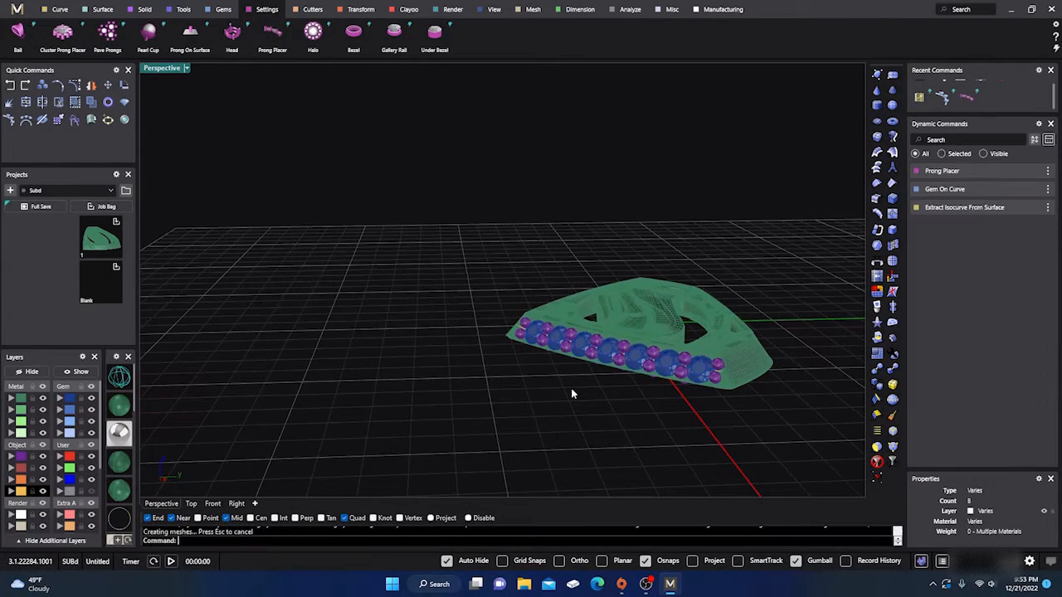
# - Start Gem Cutter on the row of gems set in the emblem's side wall
pyautogui.scroll(-6, 400, 358)
pyautogui.moveTo(401, 358); pyautogui.dragTo(504, 389, button='right')
pyautogui.scroll(12, 557, 364)
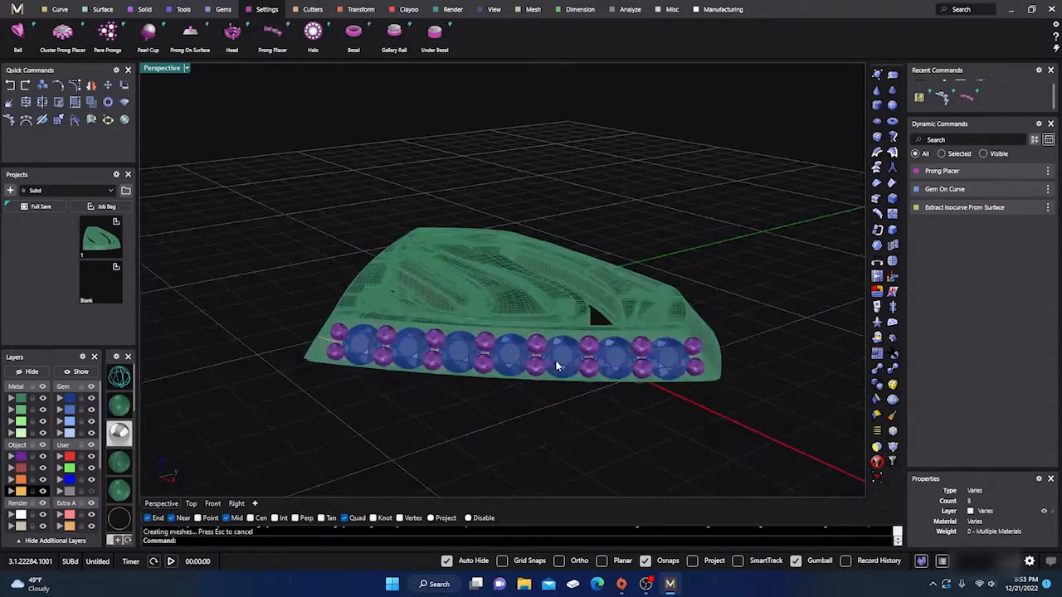
pyautogui.click(562, 360)
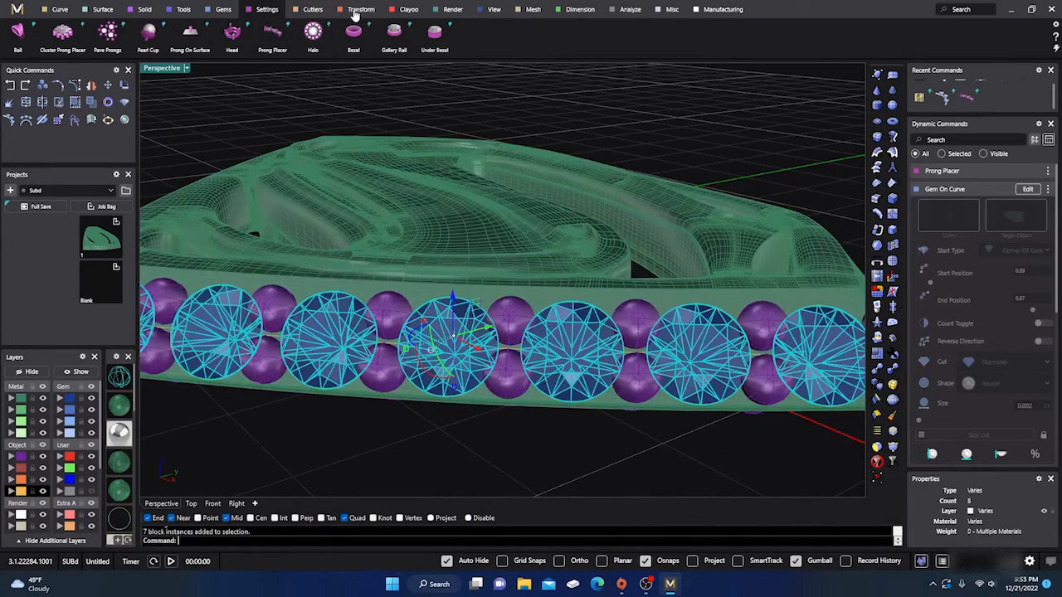
pyautogui.click(313, 10)
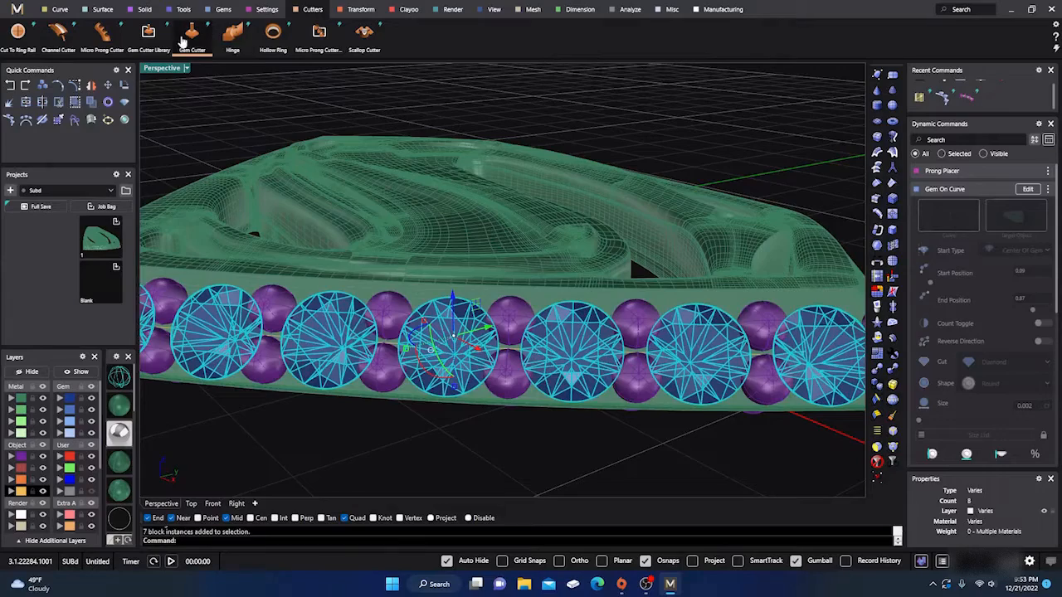
pyautogui.click(190, 34)
pyautogui.scroll(-5, 504, 219)
pyautogui.moveTo(596, 347); pyautogui.dragTo(474, 281, button='right')
pyautogui.scroll(3, 427, 220)
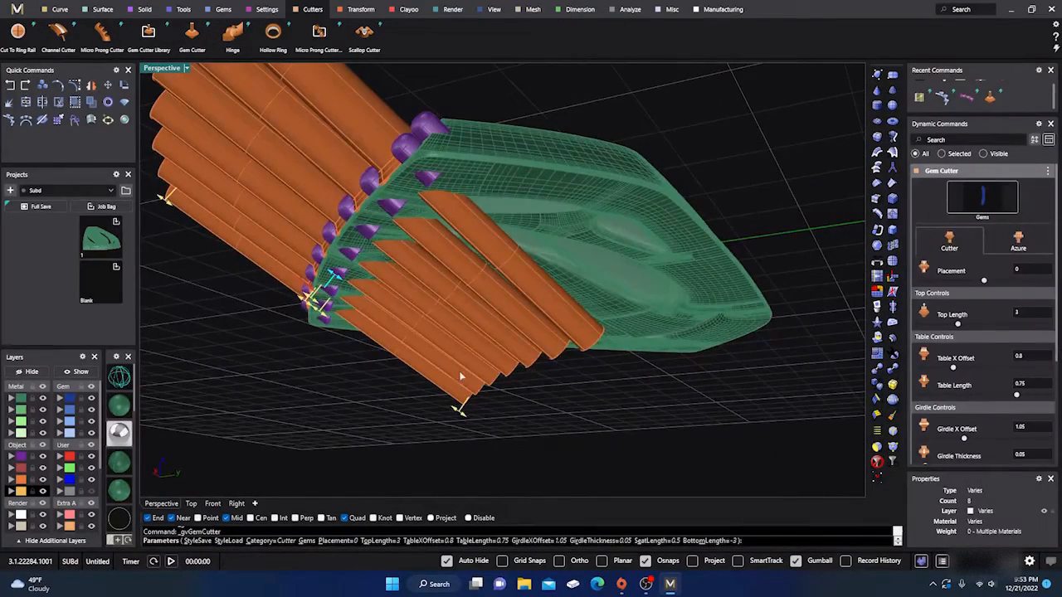
# - Shorten the gem cutters to a bottom length of -0.03 and create them
pyautogui.moveTo(459, 415); pyautogui.dragTo(320, 298)
pyautogui.moveTo(344, 288); pyautogui.dragTo(508, 369, button='right')
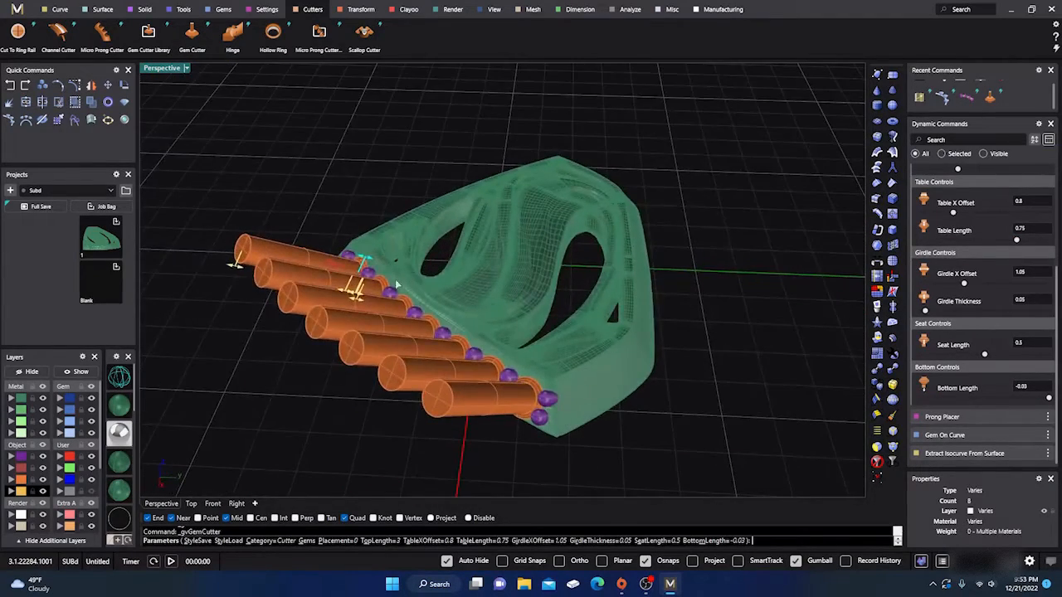
pyautogui.moveTo(375, 299); pyautogui.dragTo(524, 312, button='right')
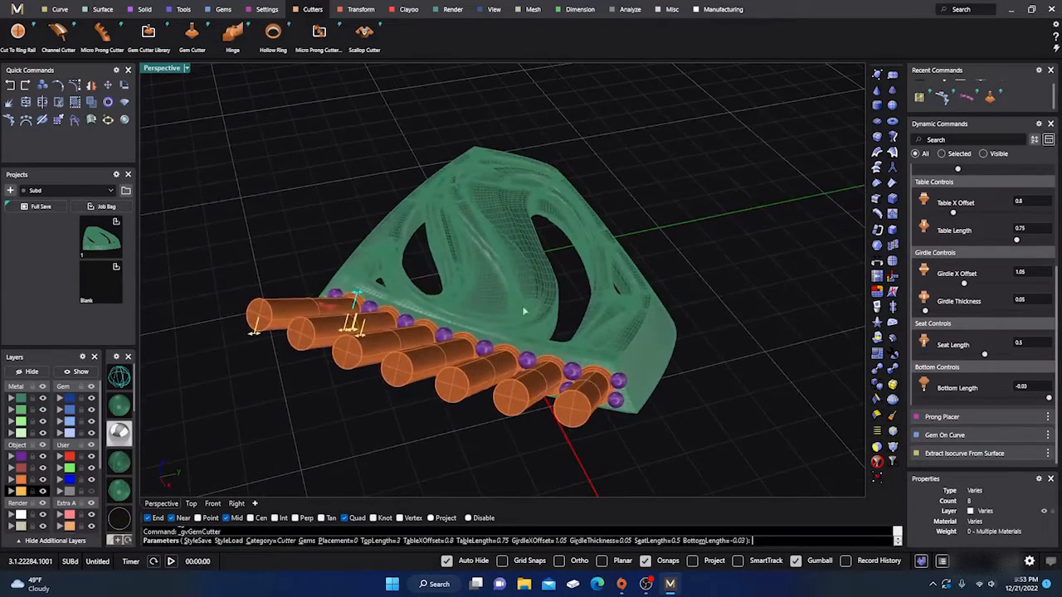
pyautogui.rightClick(464, 331)
pyautogui.moveTo(434, 369); pyautogui.dragTo(444, 403, button='right')
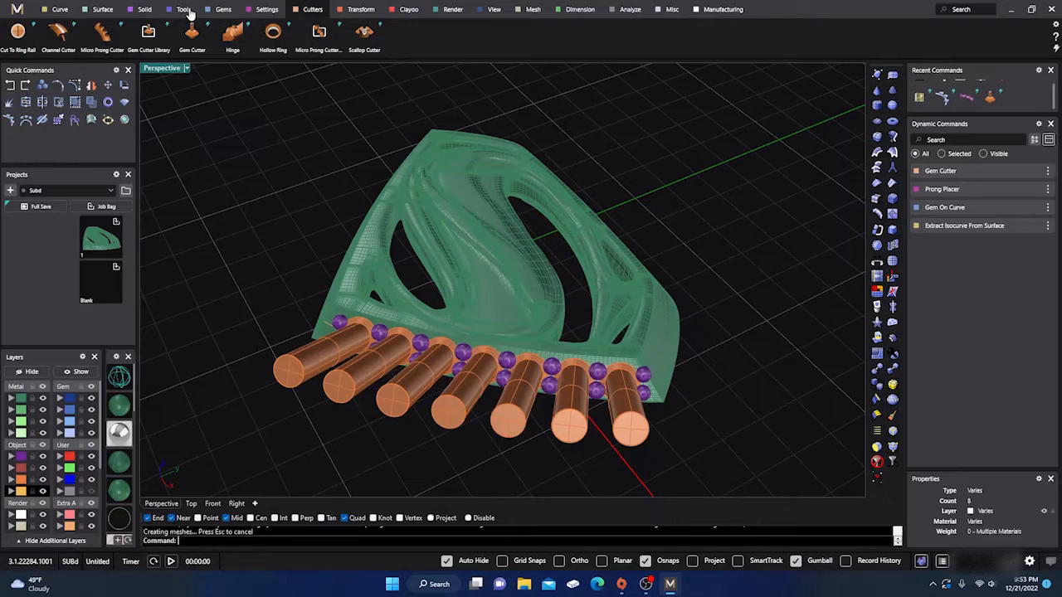
# - Subtract all the gem cutters from the emblem body with Boolean Difference
pyautogui.click(141, 10)
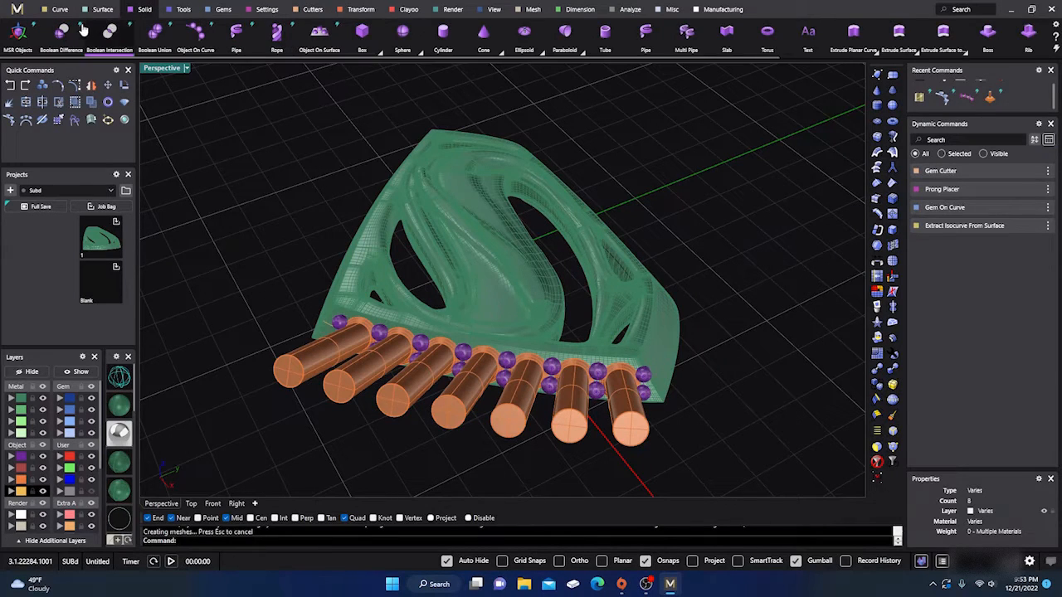
pyautogui.click(61, 34)
pyautogui.click(505, 287)
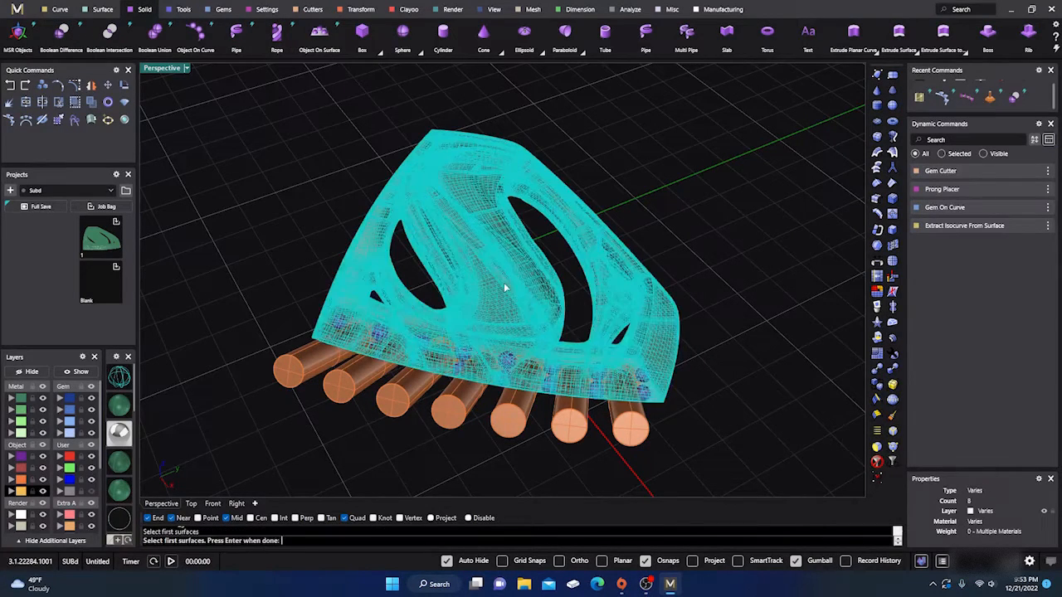
pyautogui.press('Return')
pyautogui.click(454, 423)
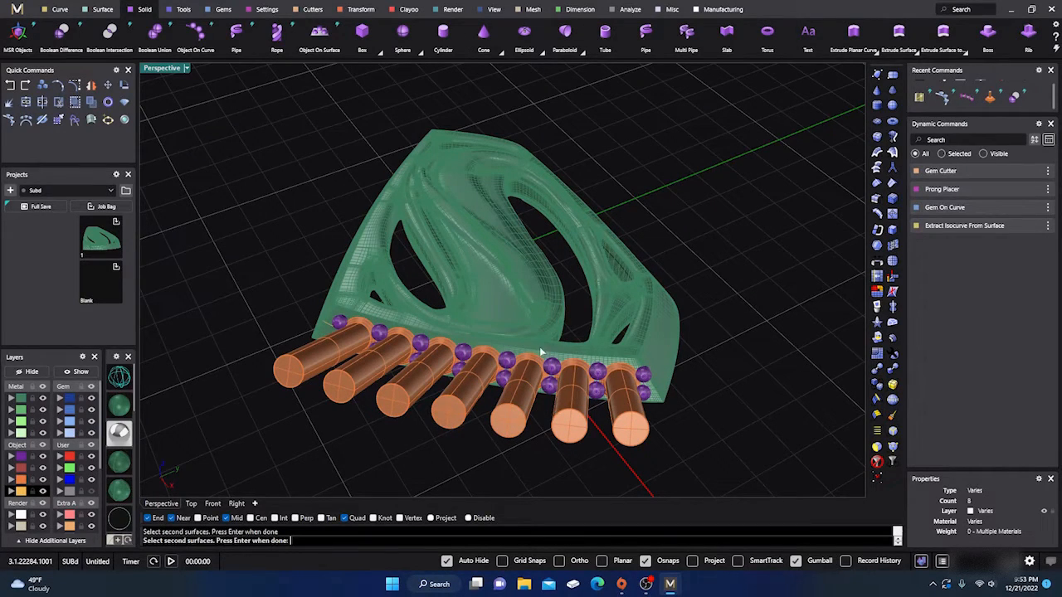
pyautogui.press('Return')
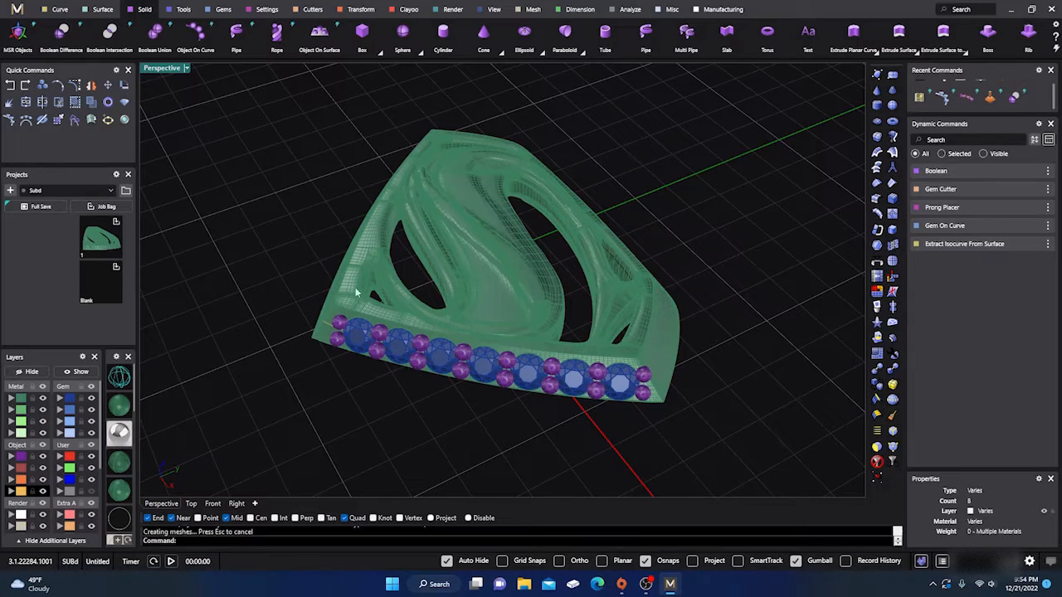
# - Move the original ManOfS polysurface that overlaps the cut body to the hidden User 04 layer
pyautogui.click(356, 287)
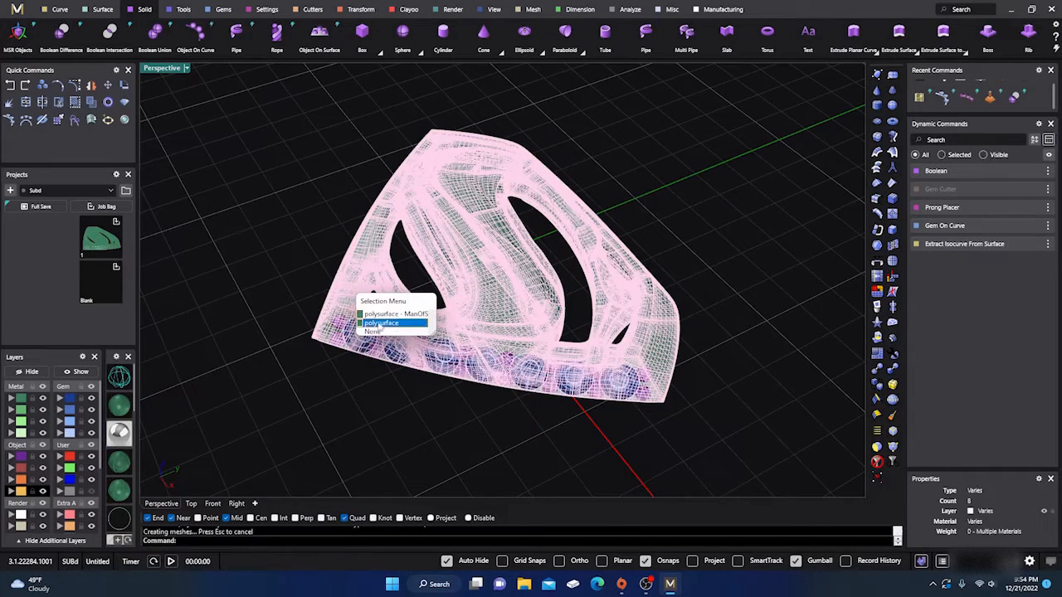
pyautogui.click(378, 315)
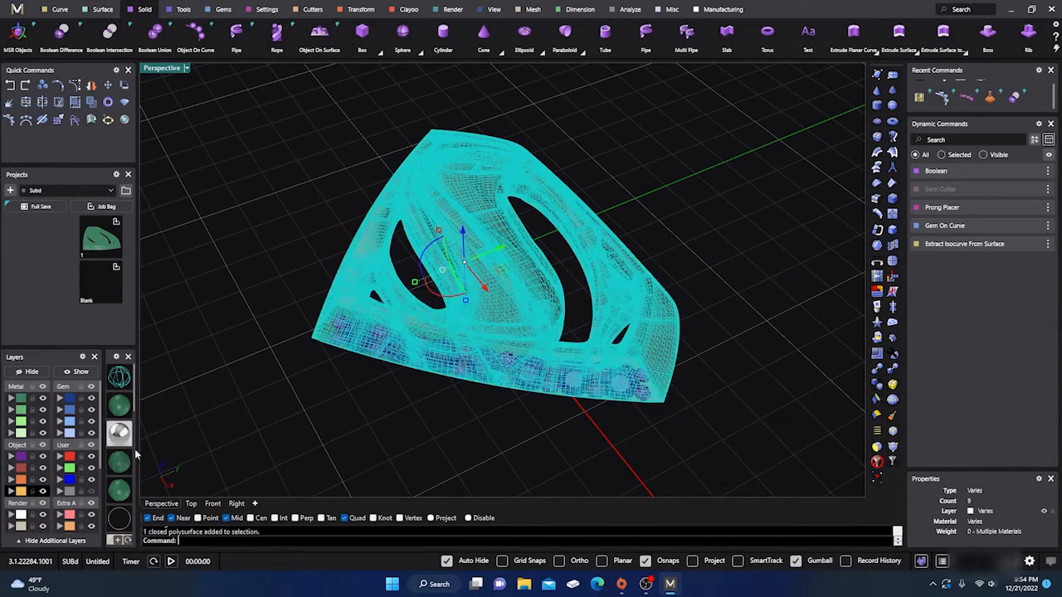
pyautogui.click(60, 492)
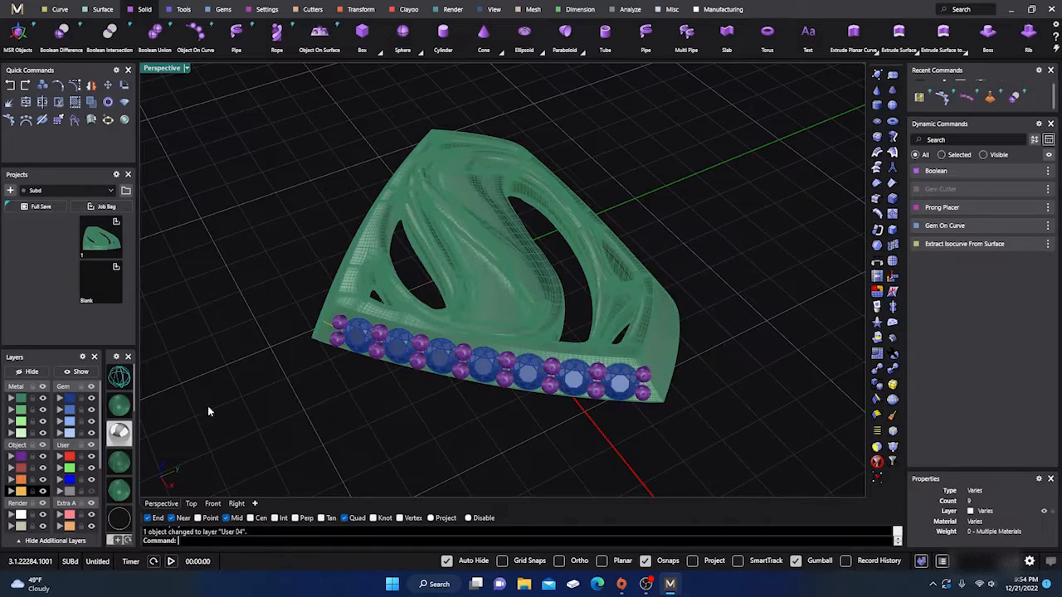
# - Hide the gem layer and examine the cut seats and prongs along the side wall
pyautogui.click(91, 398)
pyautogui.moveTo(303, 405); pyautogui.dragTo(344, 341, button='right')
pyautogui.scroll(8, 487, 322)
pyautogui.scroll(-6, 493, 339)
pyautogui.moveTo(496, 341); pyautogui.dragTo(627, 290, button='right')
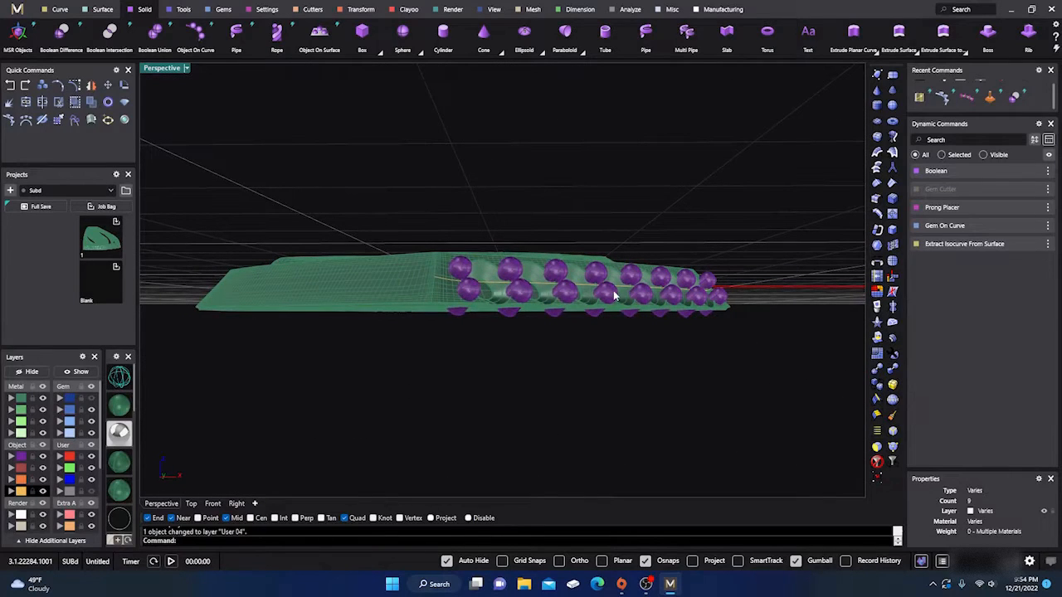
# - Align the gumball to the object with the side-wall prongs selected
pyautogui.click(614, 295)
pyautogui.moveTo(451, 457); pyautogui.dragTo(510, 456, button='right')
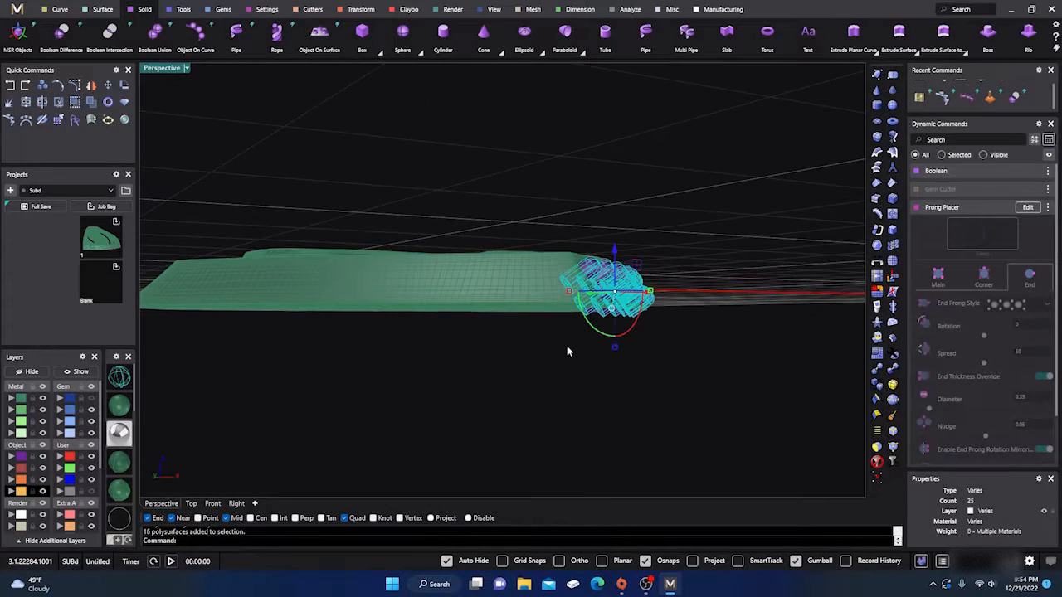
pyautogui.click(611, 310)
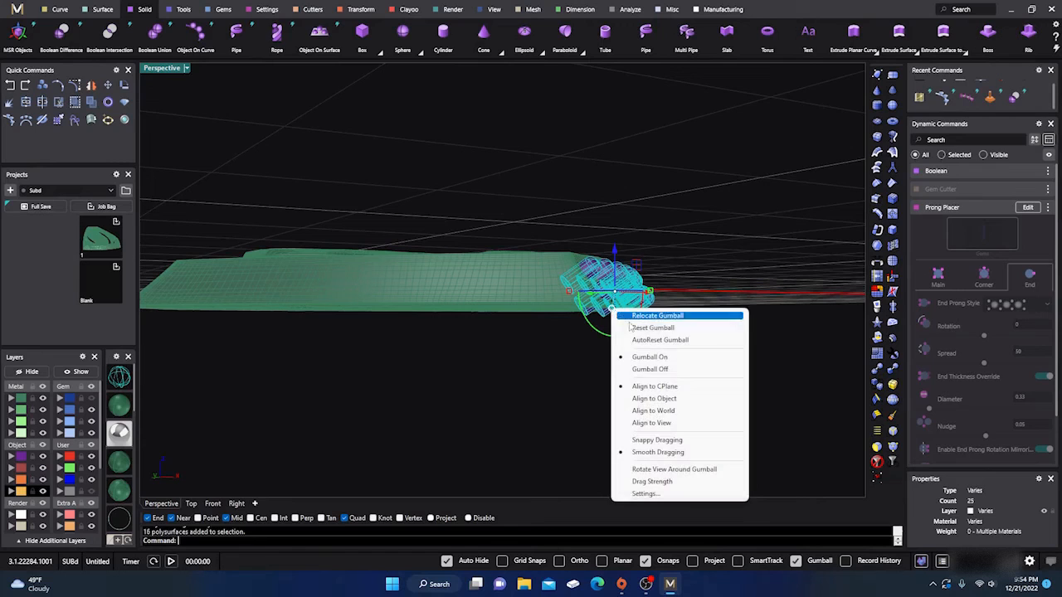
pyautogui.click(646, 400)
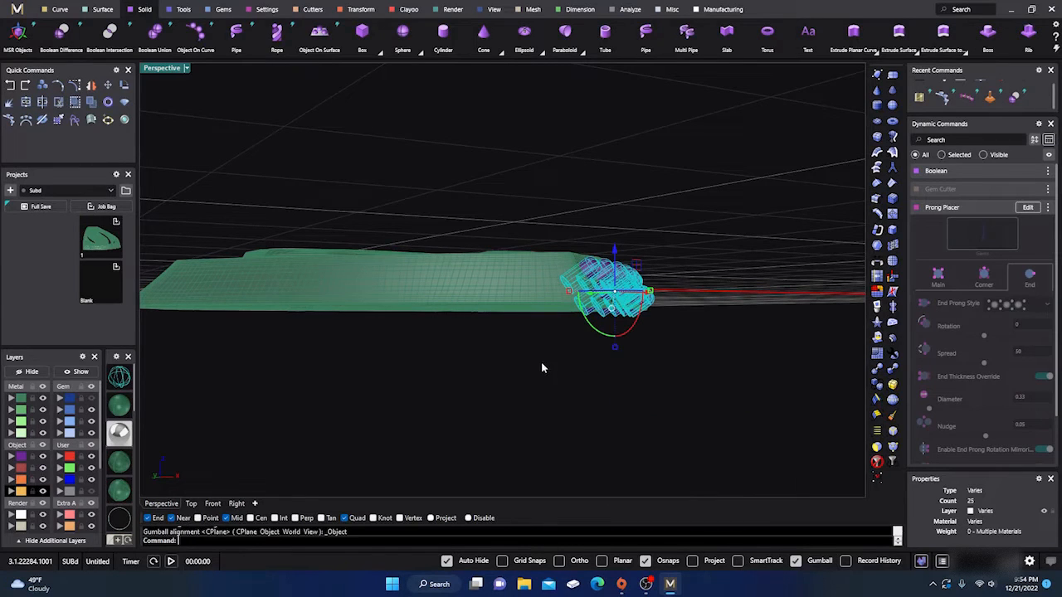
pyautogui.moveTo(542, 364); pyautogui.dragTo(545, 383, button='right')
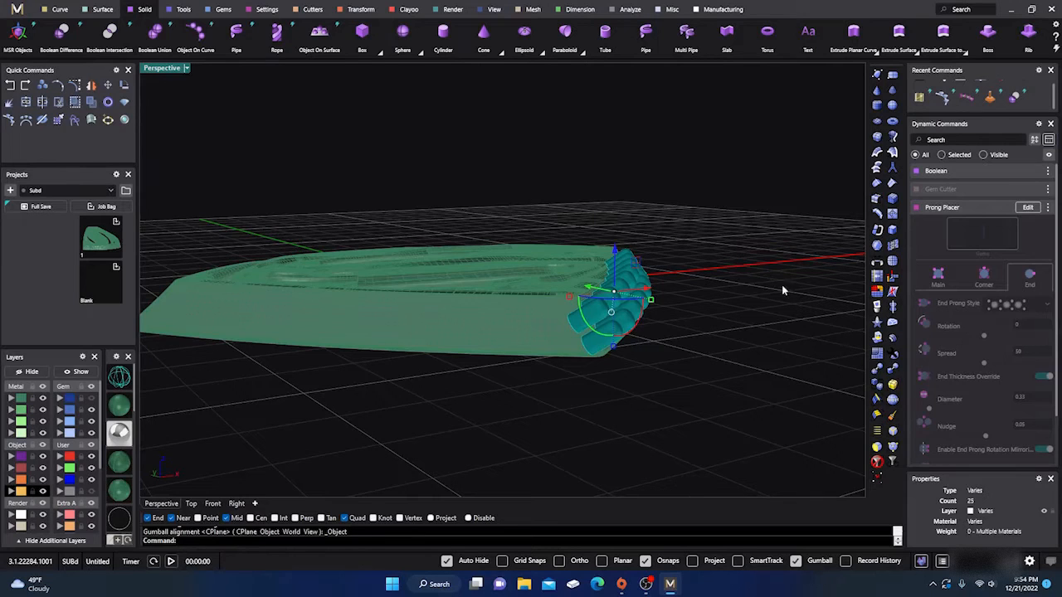
pyautogui.click(742, 321)
# - Reopen the prongs' Prong Placer settings and examine how the end prongs sit against the side wall
pyautogui.click(645, 303)
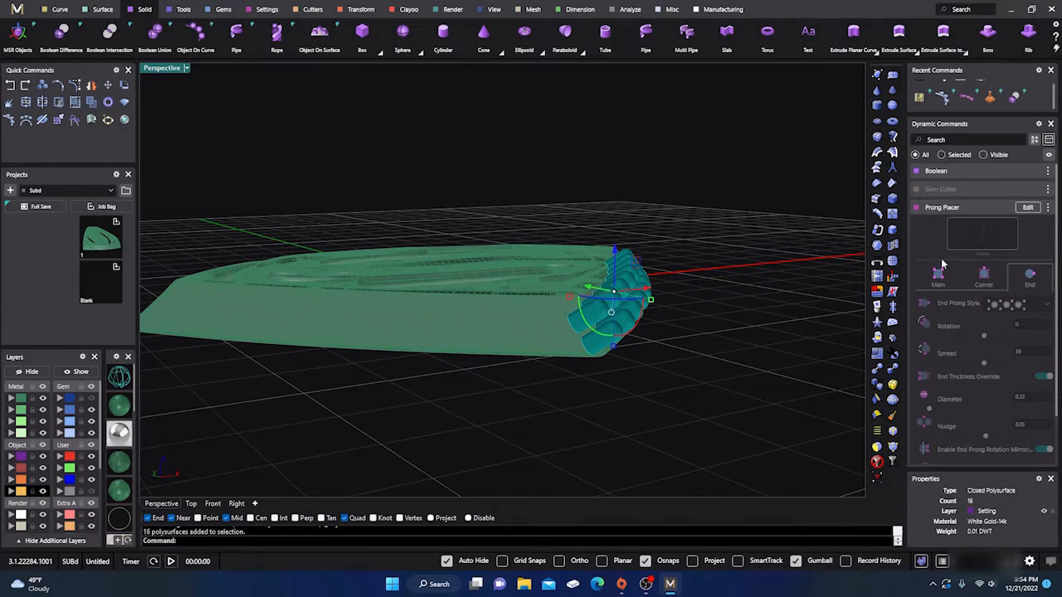
pyautogui.click(1028, 207)
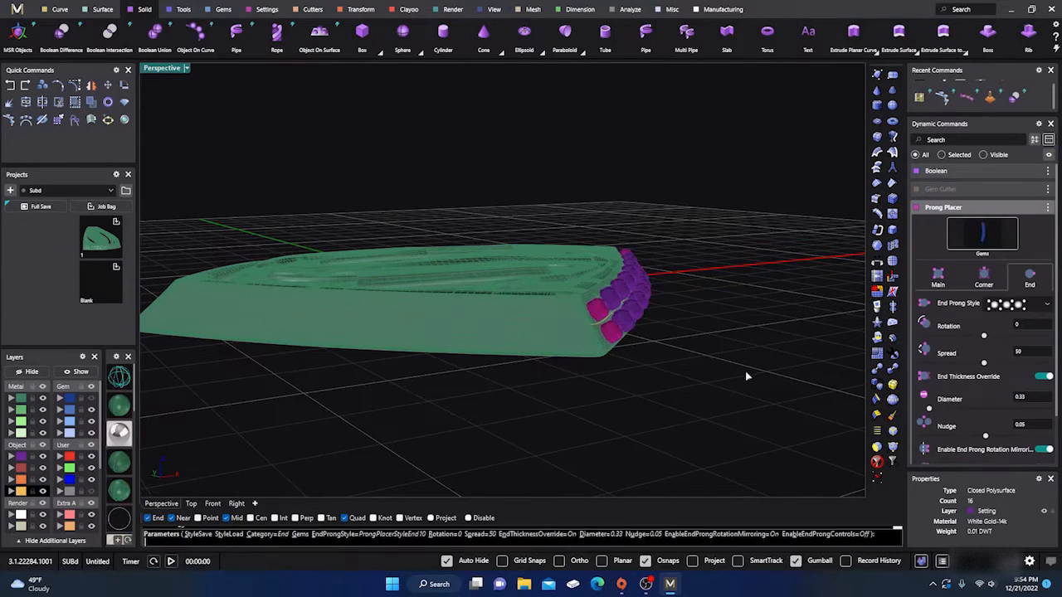
pyautogui.moveTo(706, 398); pyautogui.dragTo(716, 384, button='right')
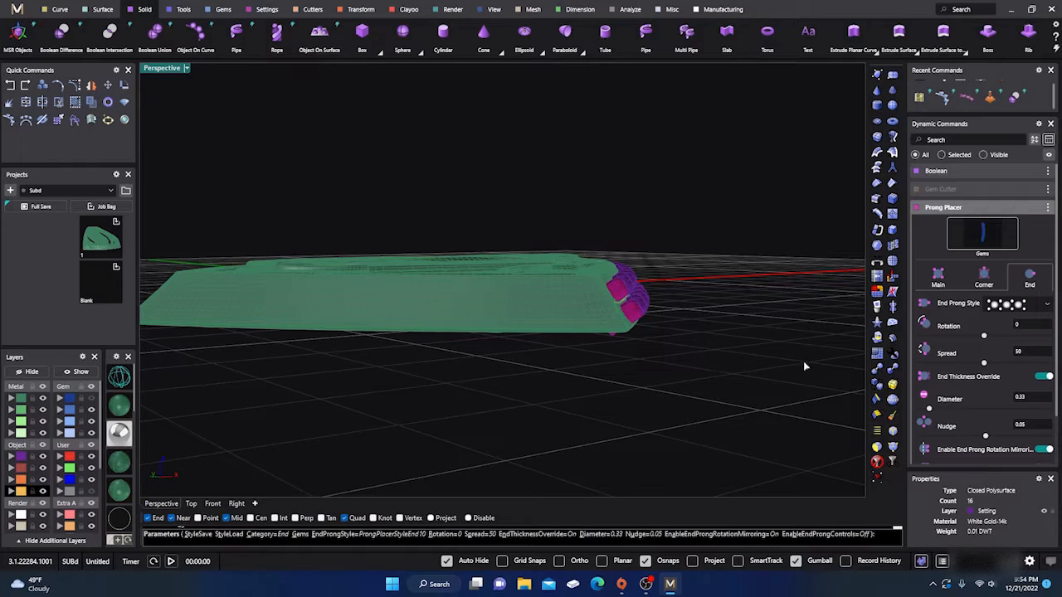
pyautogui.moveTo(703, 363); pyautogui.dragTo(694, 374, button='right')
pyautogui.rightClick(688, 366)
pyautogui.click(646, 292)
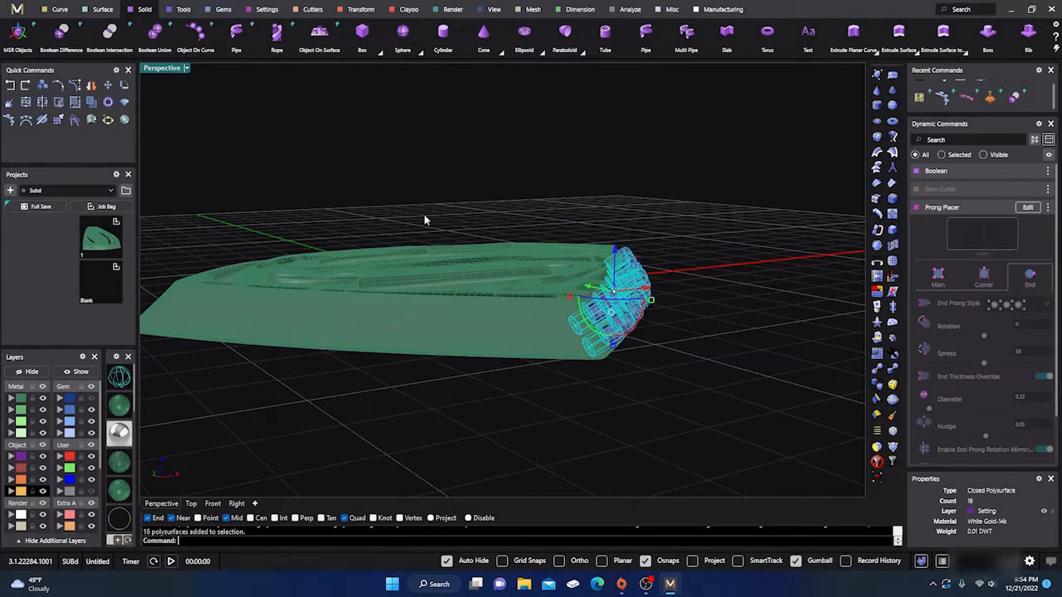
pyautogui.click(19, 33)
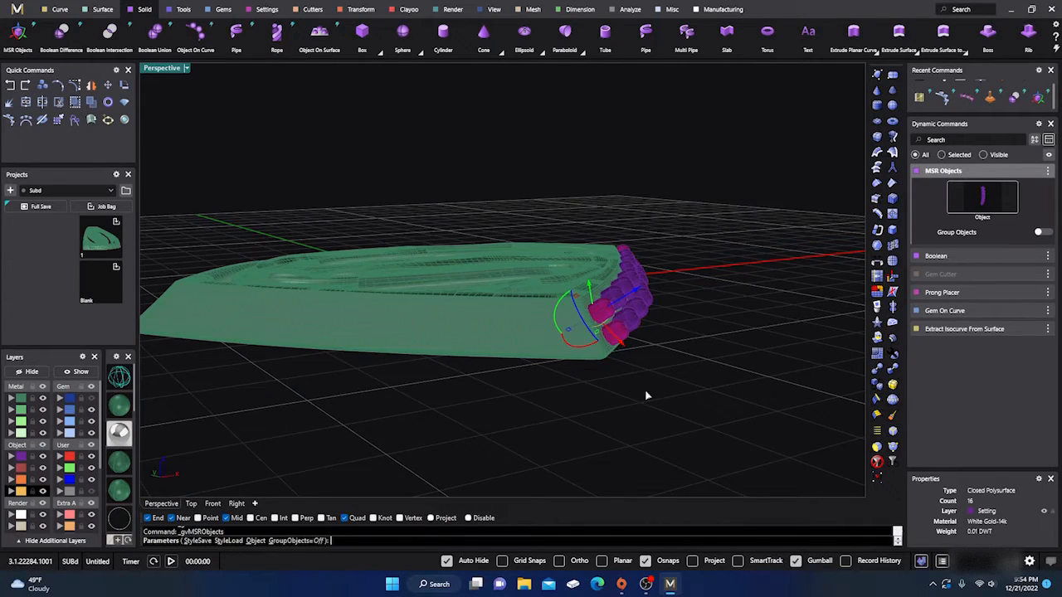
pyautogui.moveTo(645, 394); pyautogui.dragTo(416, 373, button='right')
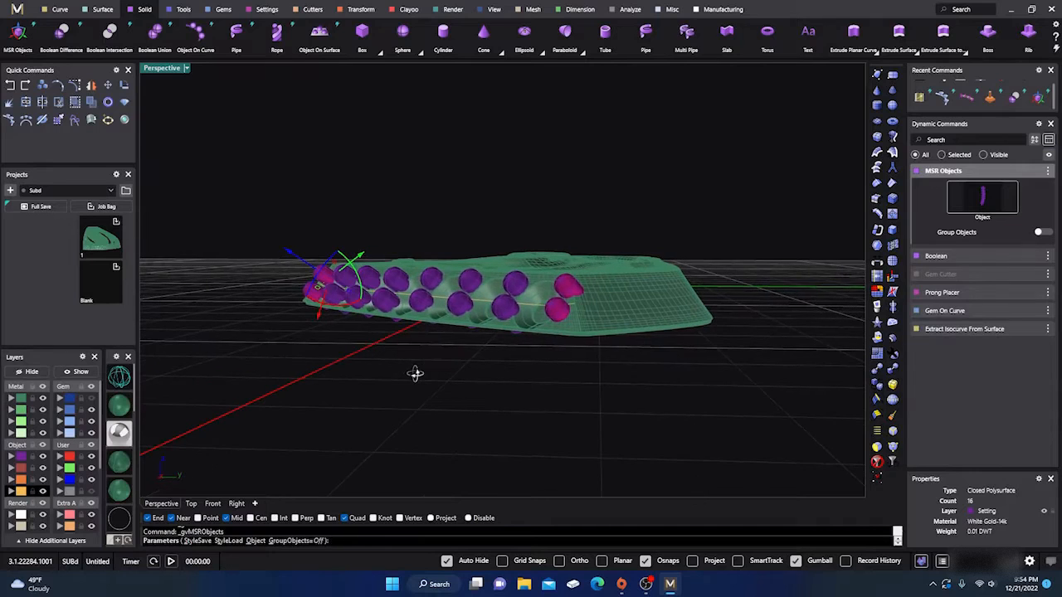
pyautogui.click(10, 85)
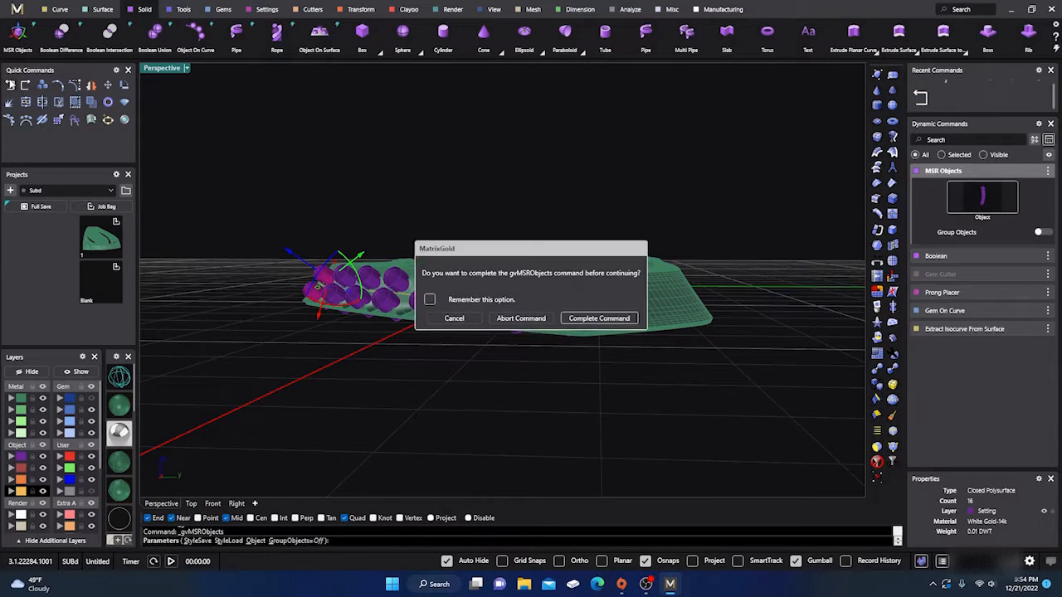
pyautogui.click(523, 318)
# - Open the side-wall prongs for editing in Prong Placer and examine both prong rows from several angles
pyautogui.moveTo(465, 353); pyautogui.dragTo(666, 346, button='right')
pyautogui.scroll(3, 638, 282)
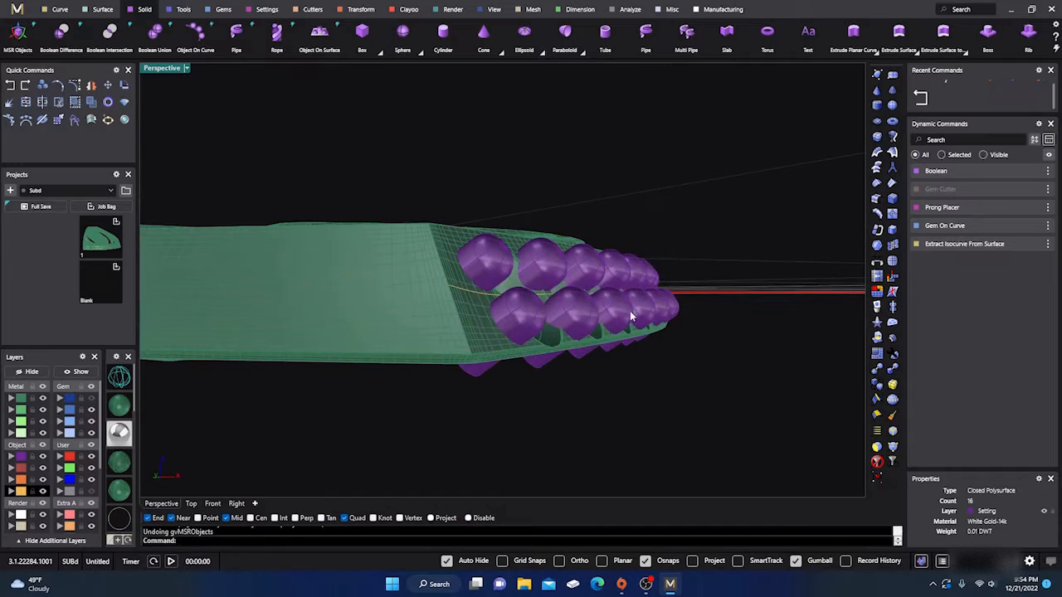
pyautogui.click(630, 310)
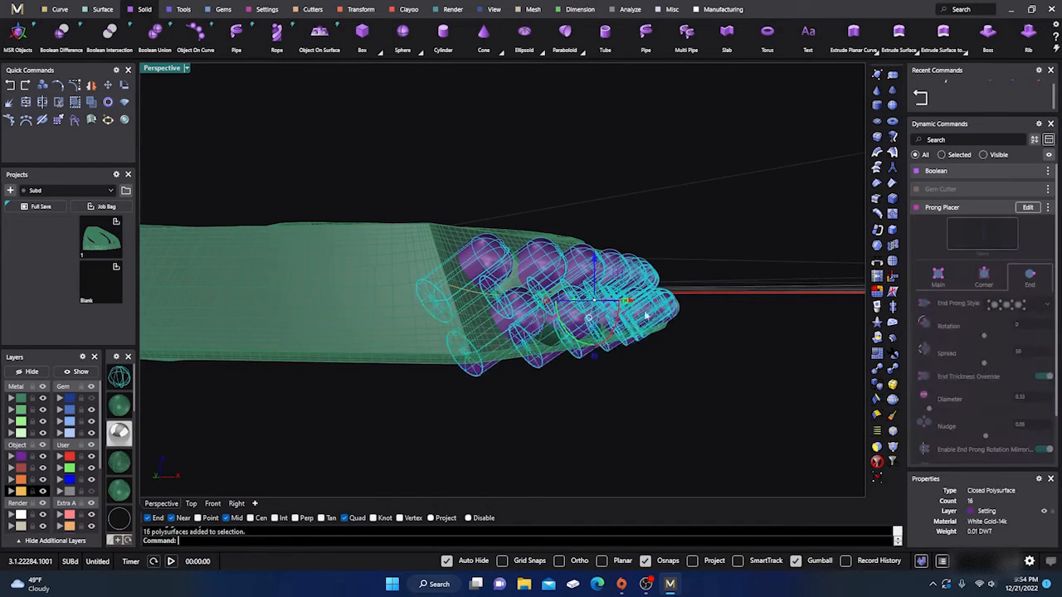
pyautogui.click(1028, 208)
pyautogui.moveTo(677, 391); pyautogui.dragTo(699, 384, button='right')
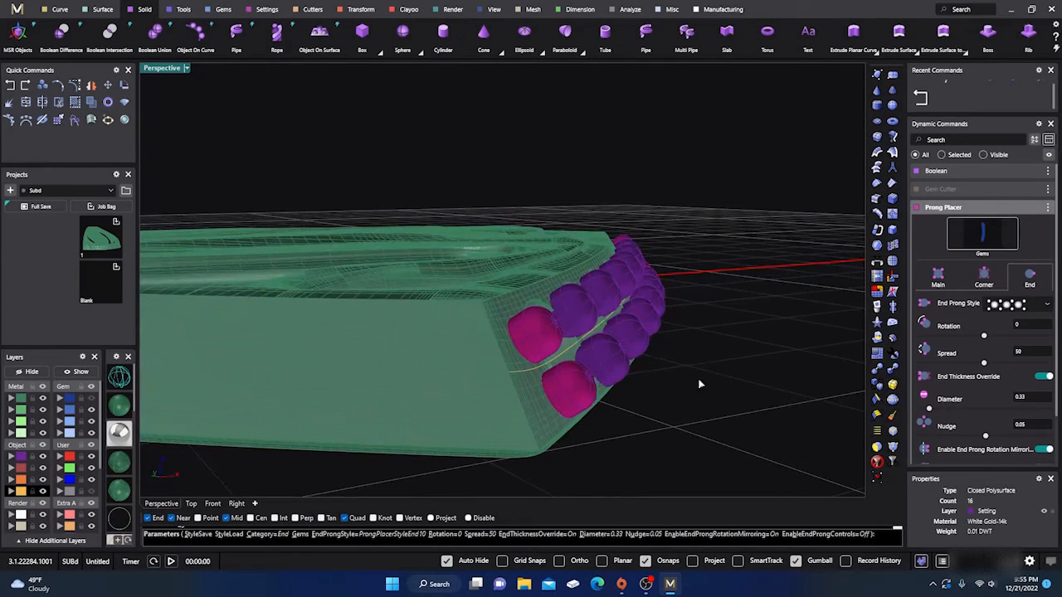
pyautogui.moveTo(785, 373); pyautogui.dragTo(454, 359, button='right')
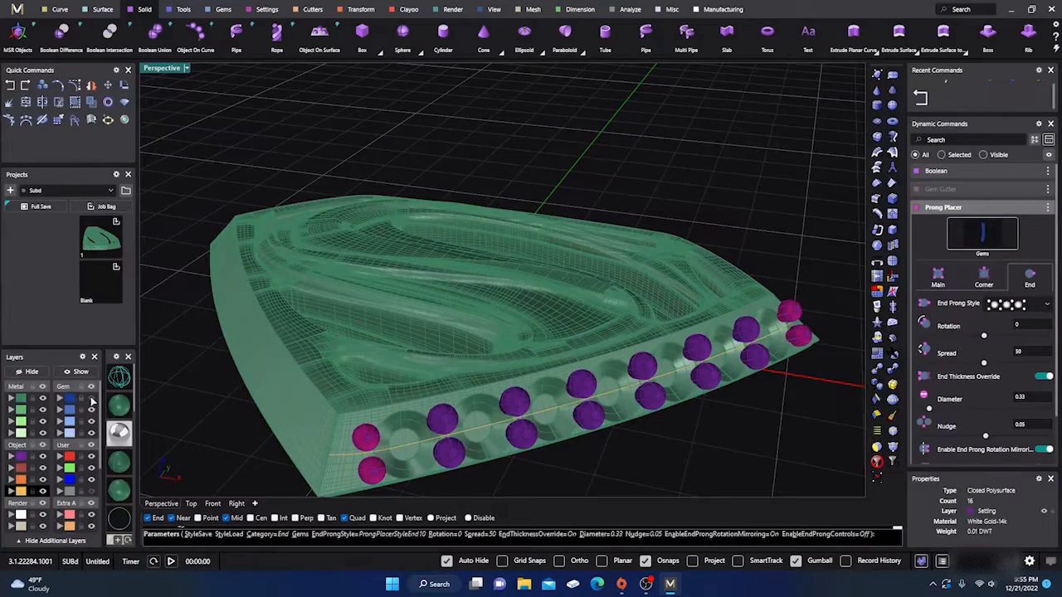
# - Show the gem layer again, check the finished row of gems and prongs, and close the Prong Placer edit
pyautogui.click(91, 399)
pyautogui.scroll(-5, 528, 347)
pyautogui.moveTo(526, 348); pyautogui.dragTo(521, 396, button='right')
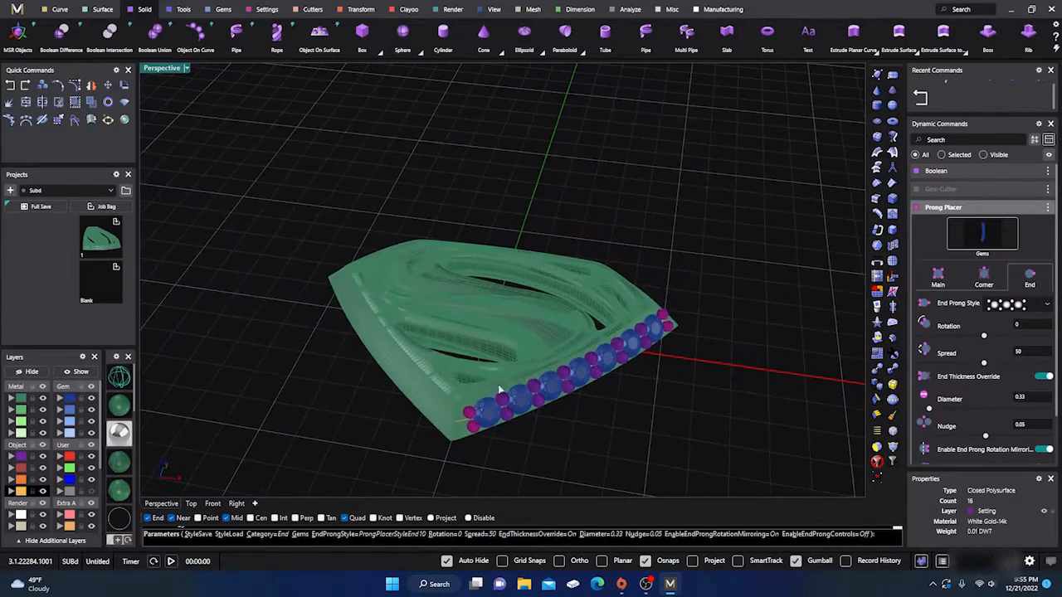
pyautogui.scroll(3, 499, 390)
pyautogui.scroll(-3, 485, 366)
pyautogui.scroll(2, 474, 393)
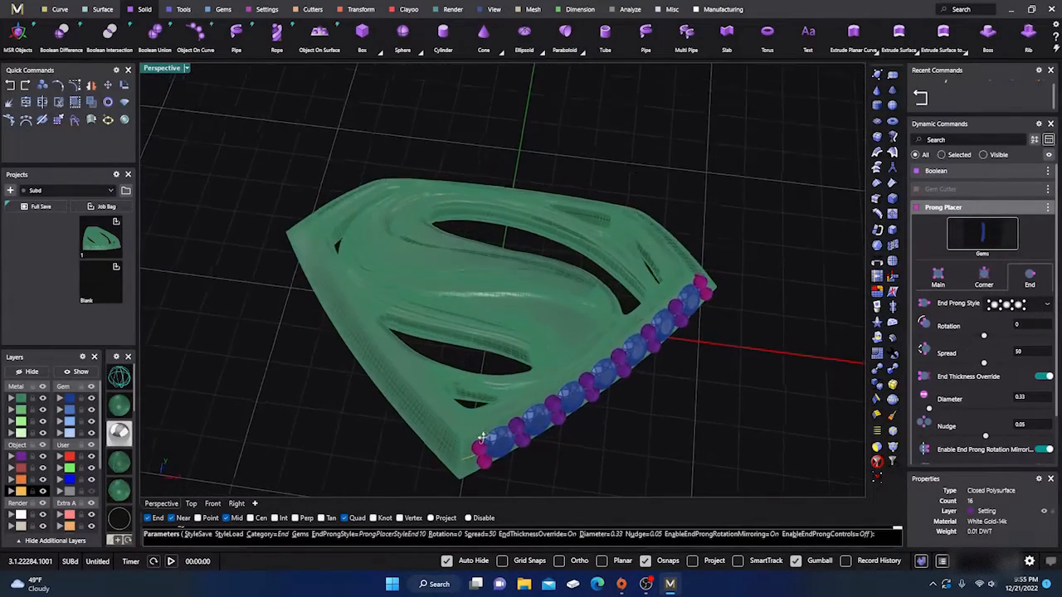
pyautogui.moveTo(481, 438); pyautogui.dragTo(528, 371, button='right')
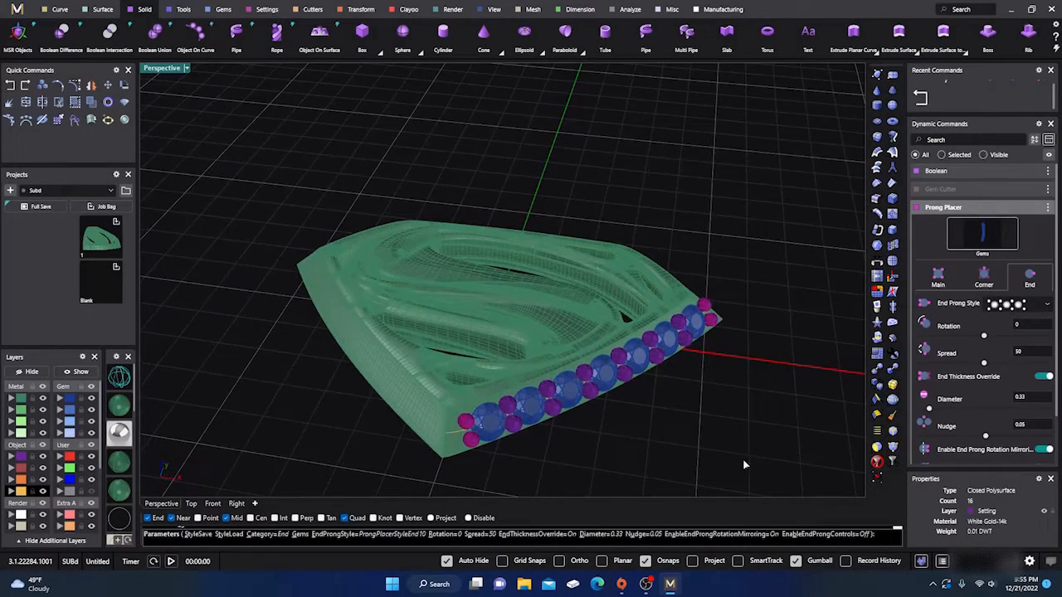
pyautogui.press('Return')
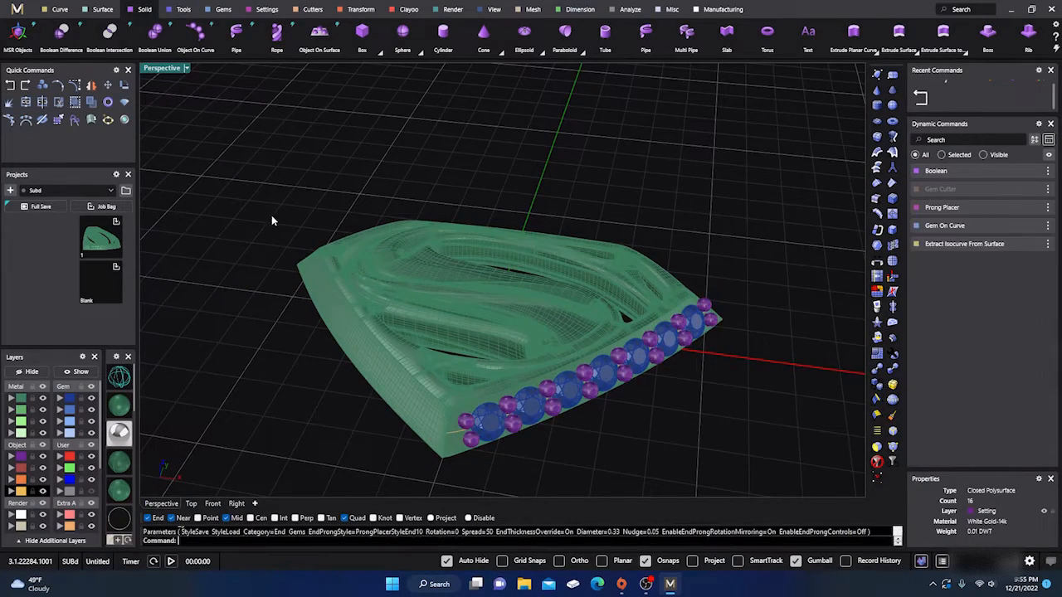
# - Delete all objects in the scene and import the 936. Superman STL from the desktop in millimetres with a 22.5-degree weld angle
pyautogui.moveTo(237, 168); pyautogui.dragTo(798, 496)
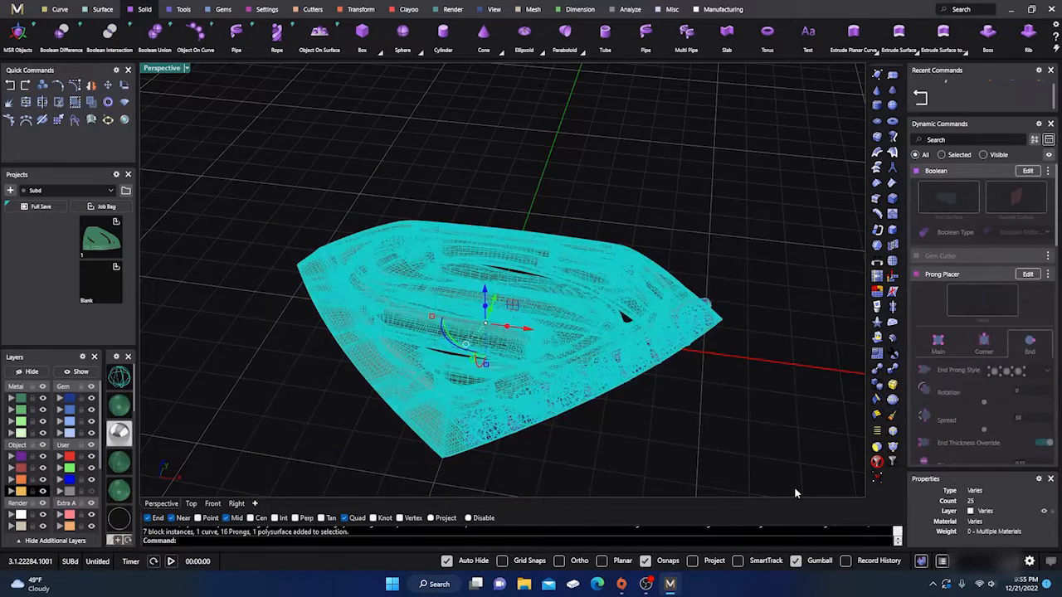
pyautogui.press('Delete')
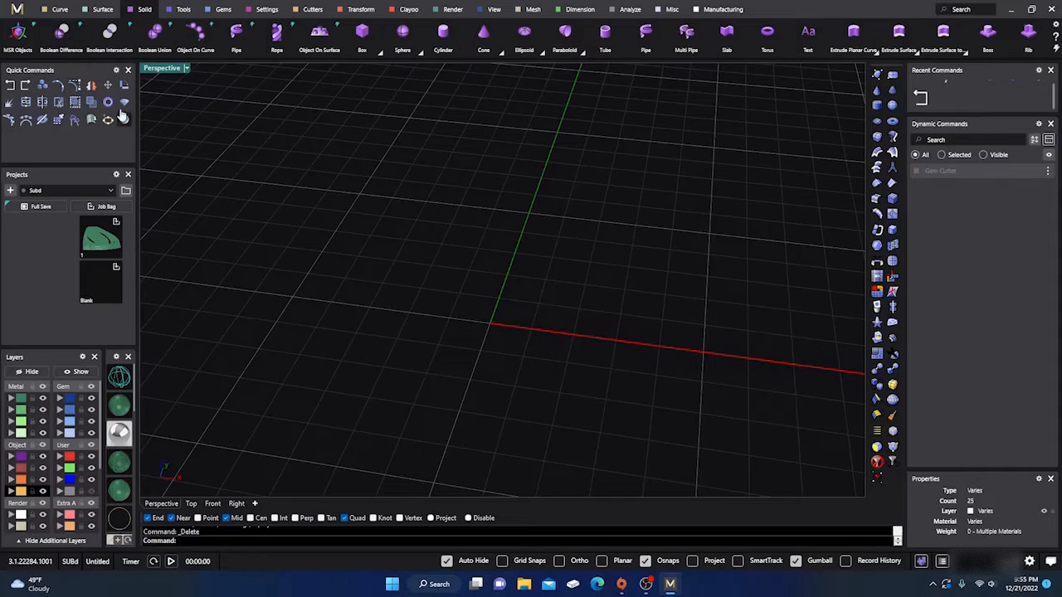
pyautogui.click(17, 10)
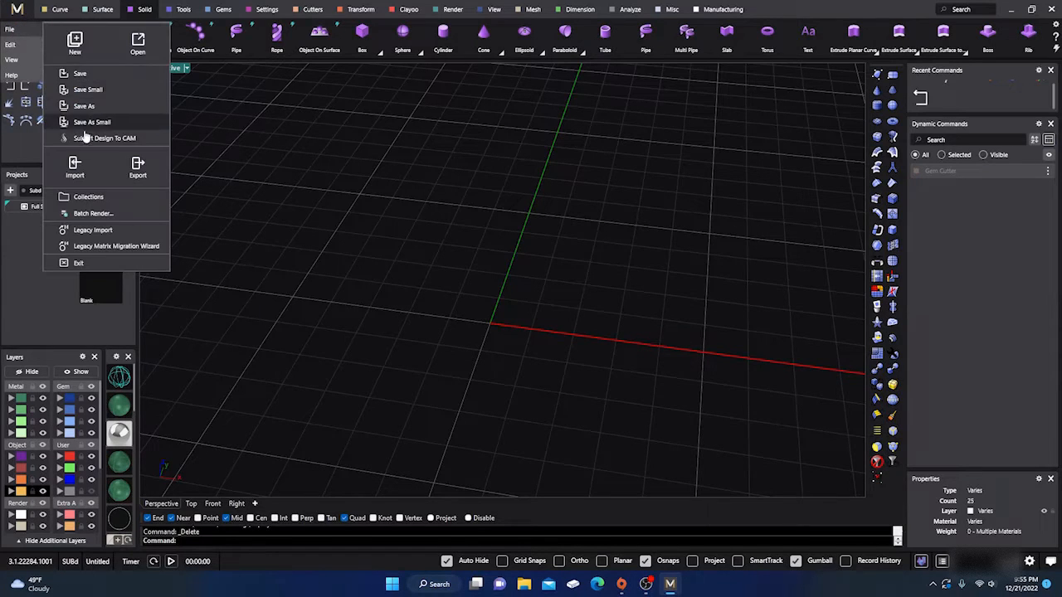
pyautogui.click(76, 166)
pyautogui.scroll(-3, 490, 307)
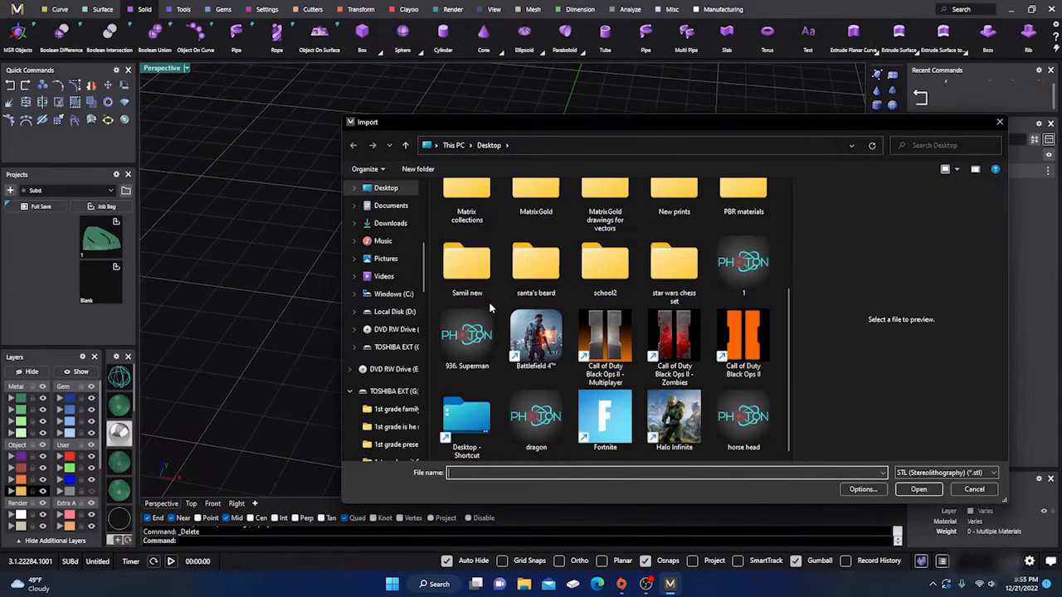
pyautogui.click(473, 337)
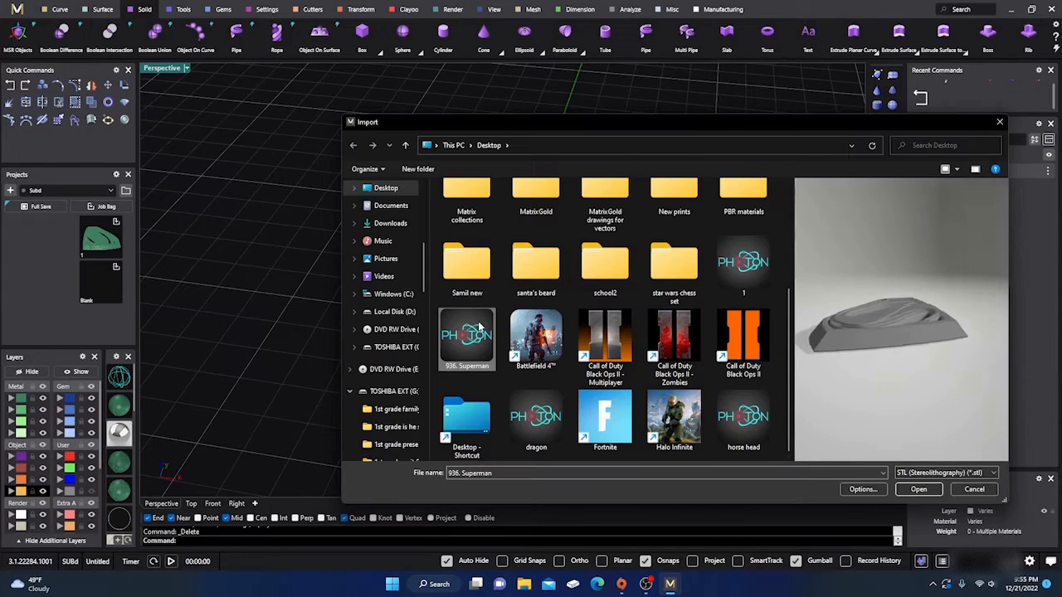
pyautogui.doubleClick(477, 329)
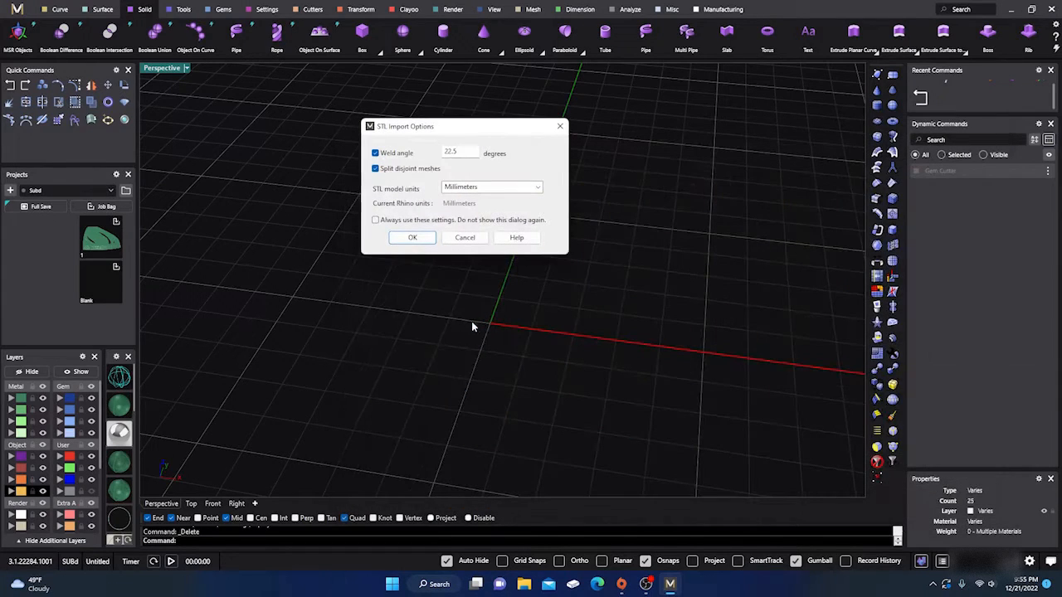
pyautogui.click(414, 238)
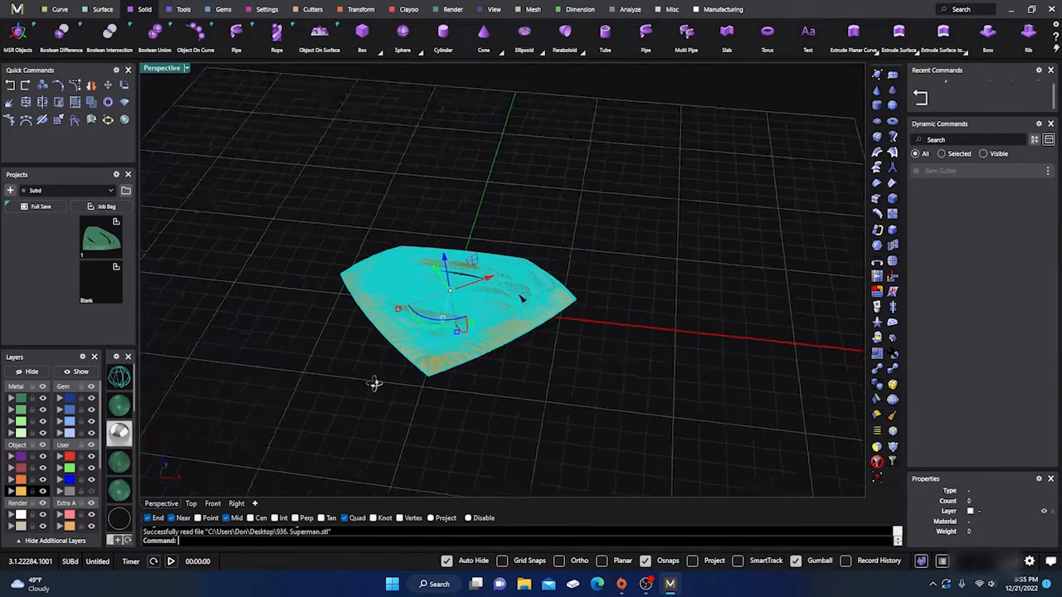
pyautogui.click(494, 217)
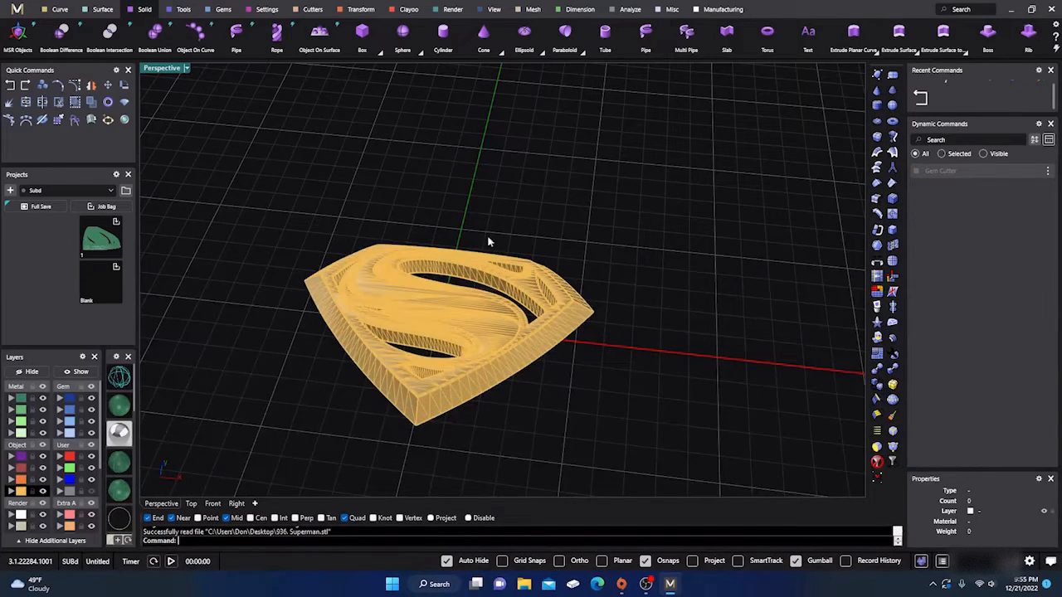
# - Reduce the imported Superman mesh by 50 percent with ReduceMesh
pyautogui.click(449, 309)
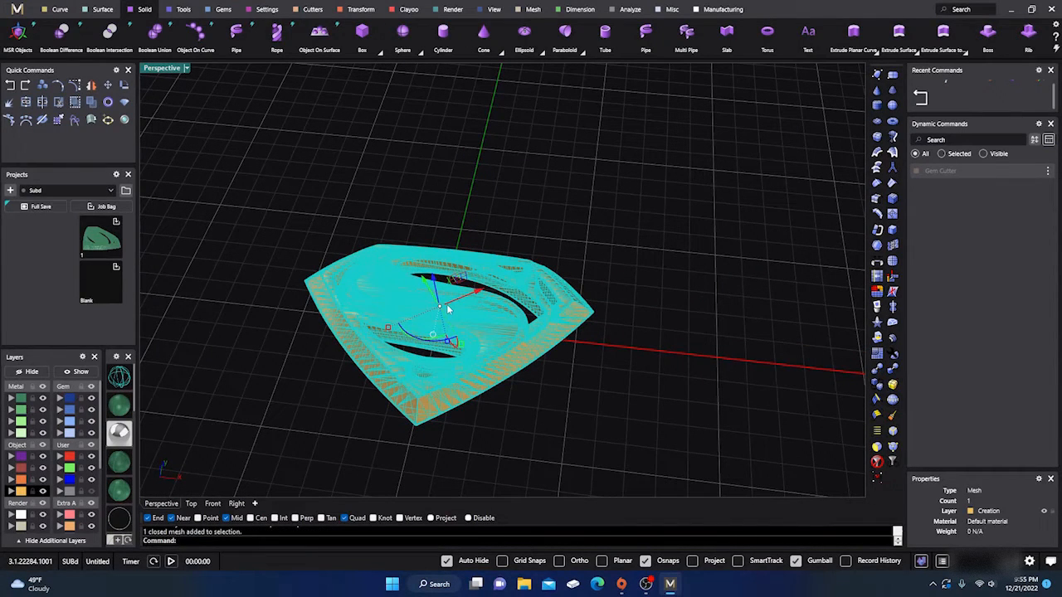
pyautogui.write('ReduceMesh')
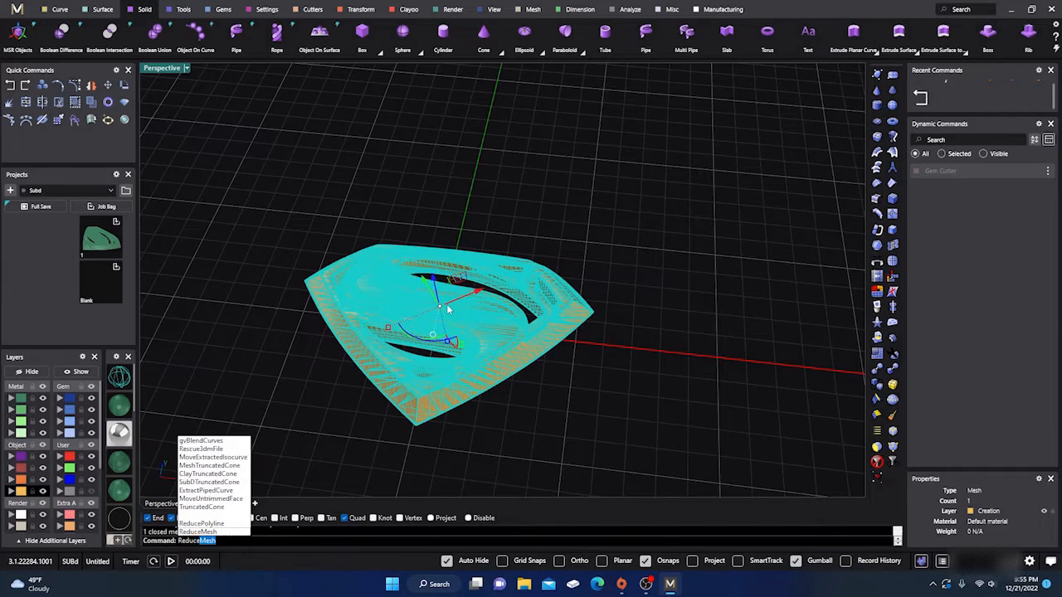
pyautogui.press('Return')
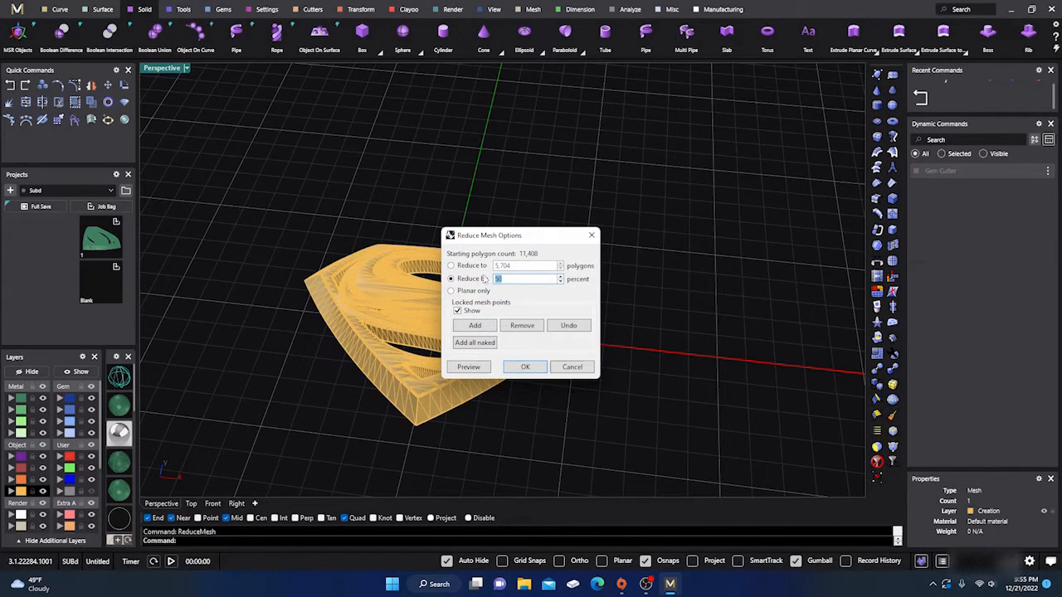
pyautogui.moveTo(540, 237); pyautogui.dragTo(665, 180)
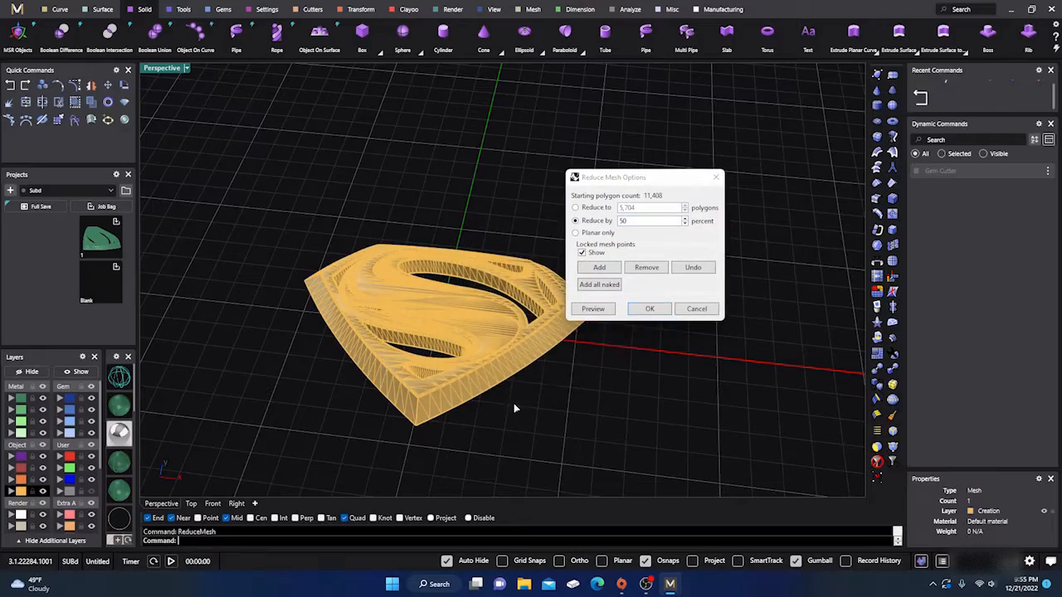
pyautogui.moveTo(513, 407); pyautogui.dragTo(524, 315, button='right')
pyautogui.scroll(8, 443, 308)
pyautogui.scroll(-7, 446, 312)
pyautogui.moveTo(452, 319); pyautogui.dragTo(405, 335, button='right')
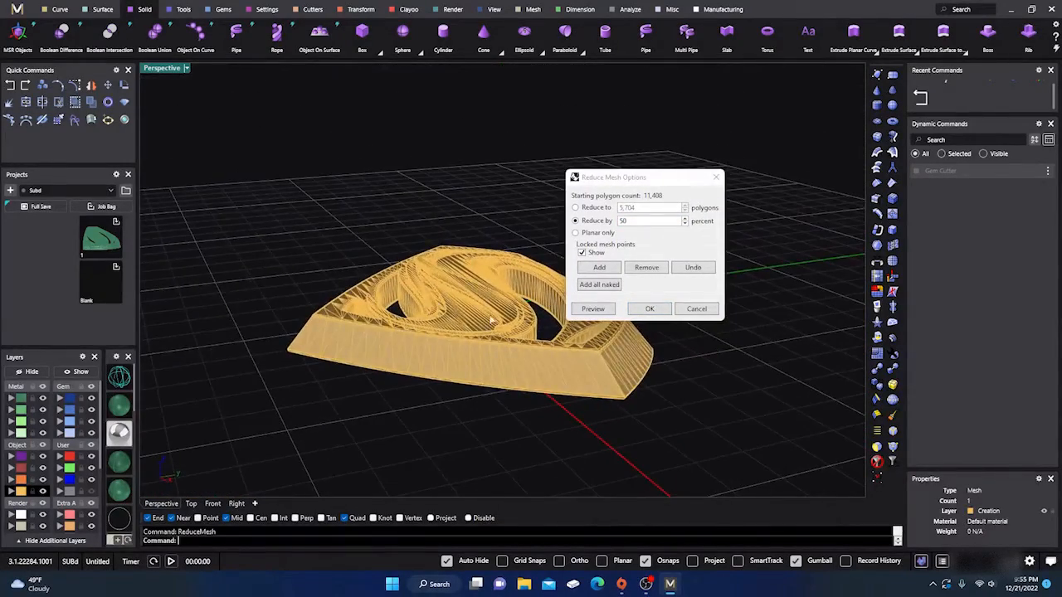
pyautogui.click(643, 312)
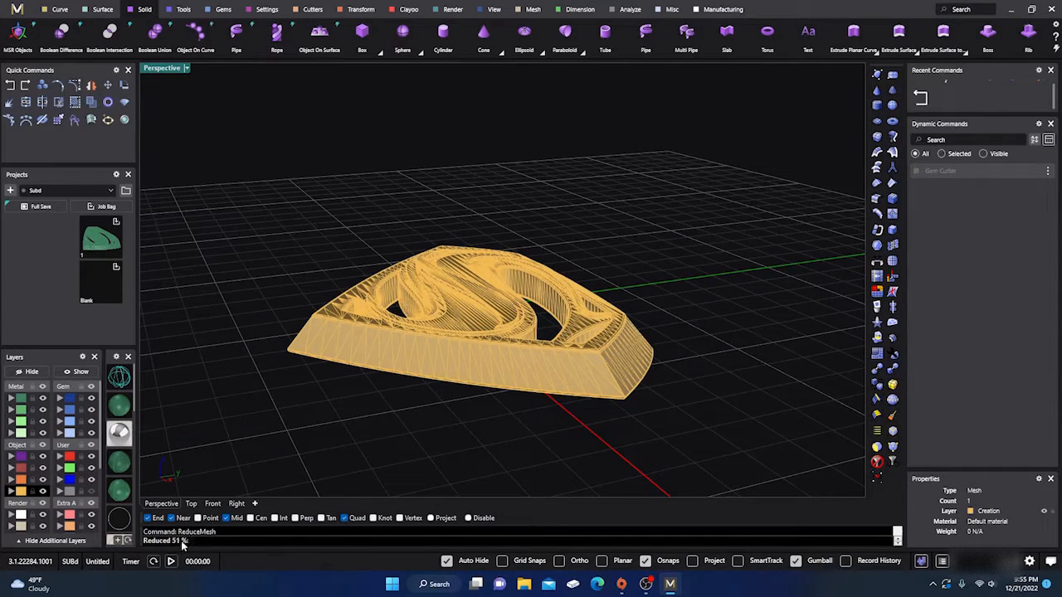
# - Run QuadRemesh on the reduced Superman mesh
pyautogui.moveTo(347, 417); pyautogui.dragTo(448, 442, button='right')
pyautogui.click(556, 349)
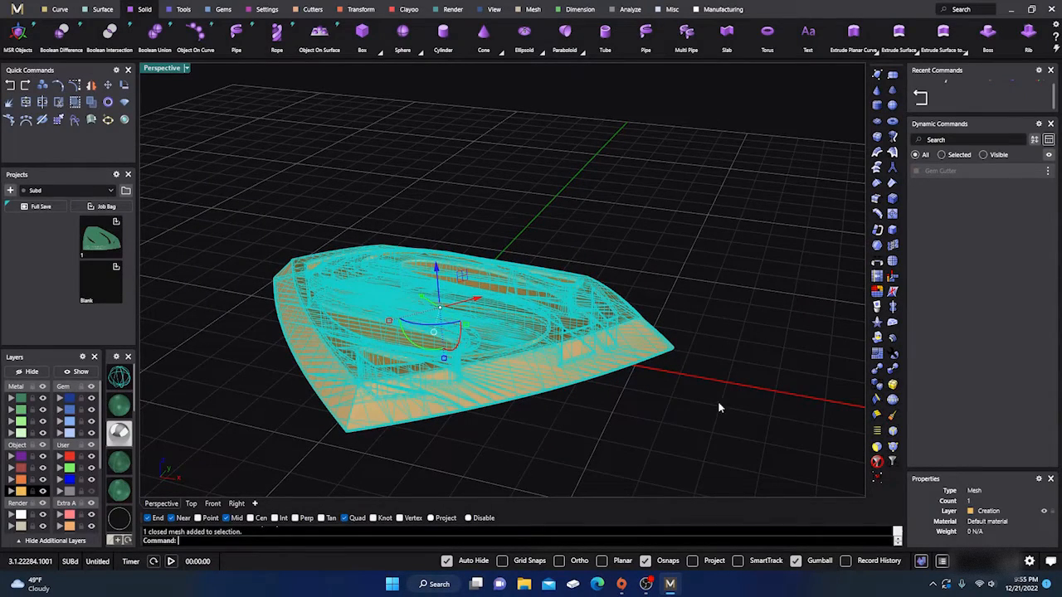
pyautogui.click(877, 353)
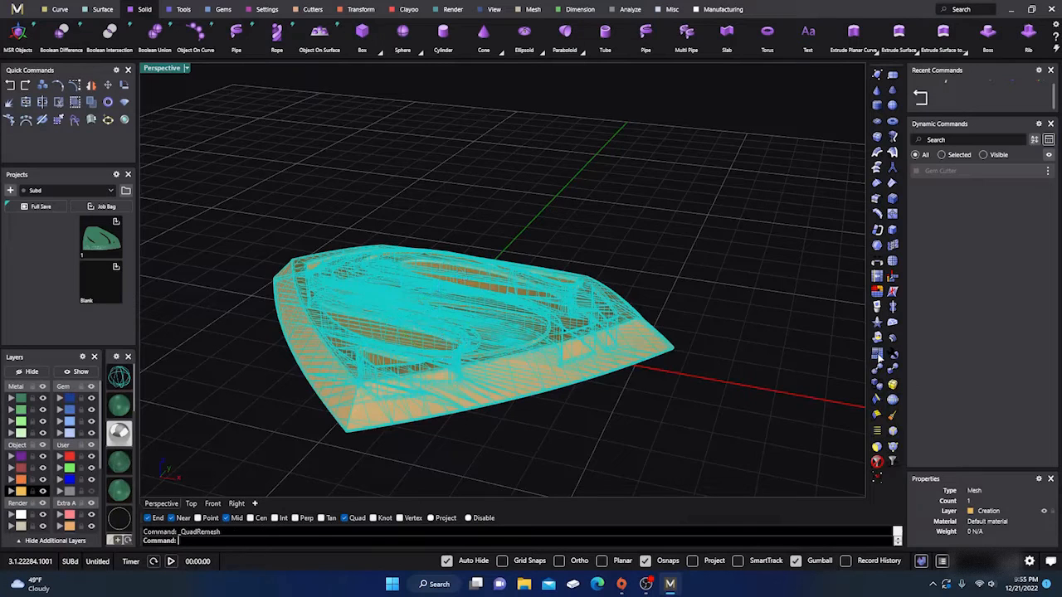
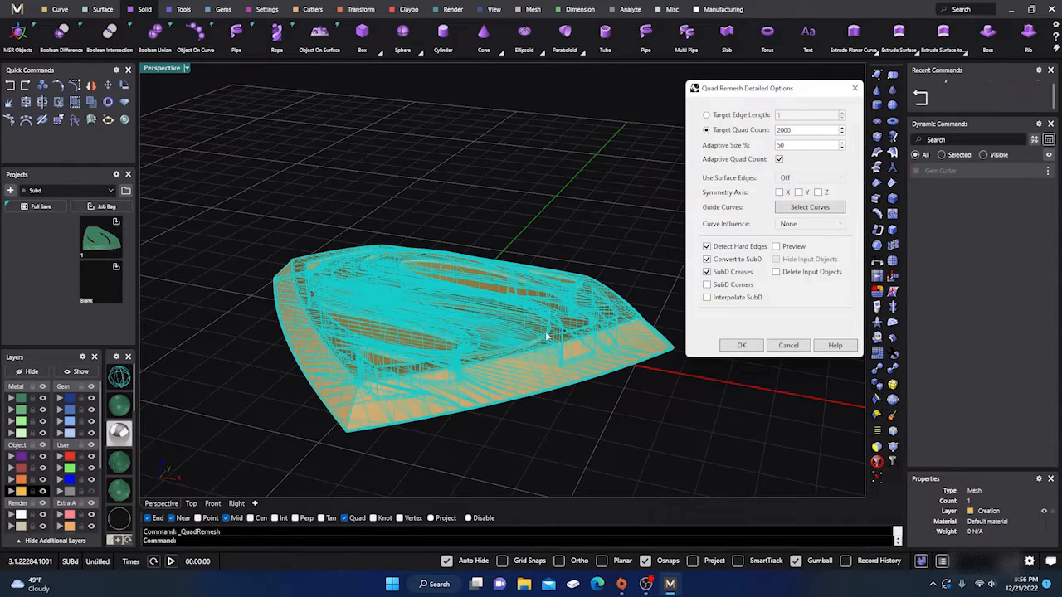
# - Try the quad remesh of the reduced Superman mesh with a target of 2000 quads, and undo it
pyautogui.click(542, 184)
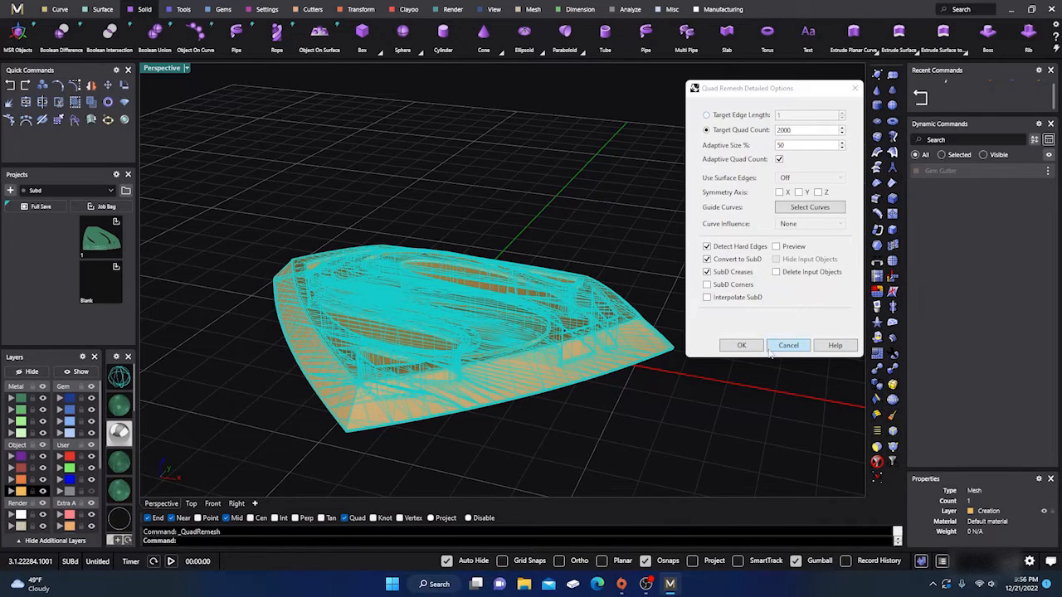
pyautogui.click(742, 345)
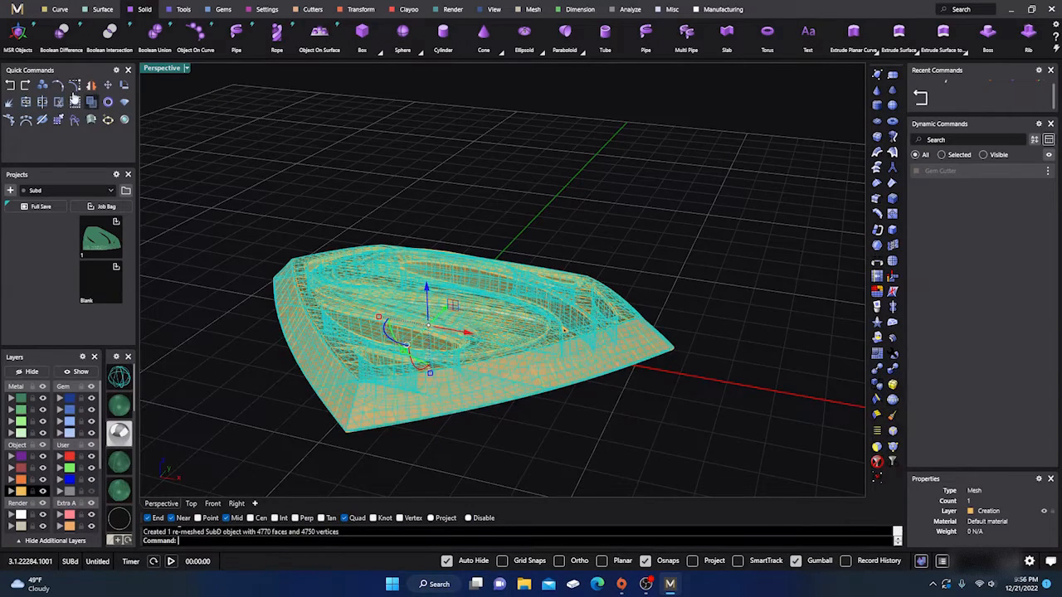
pyautogui.click(10, 85)
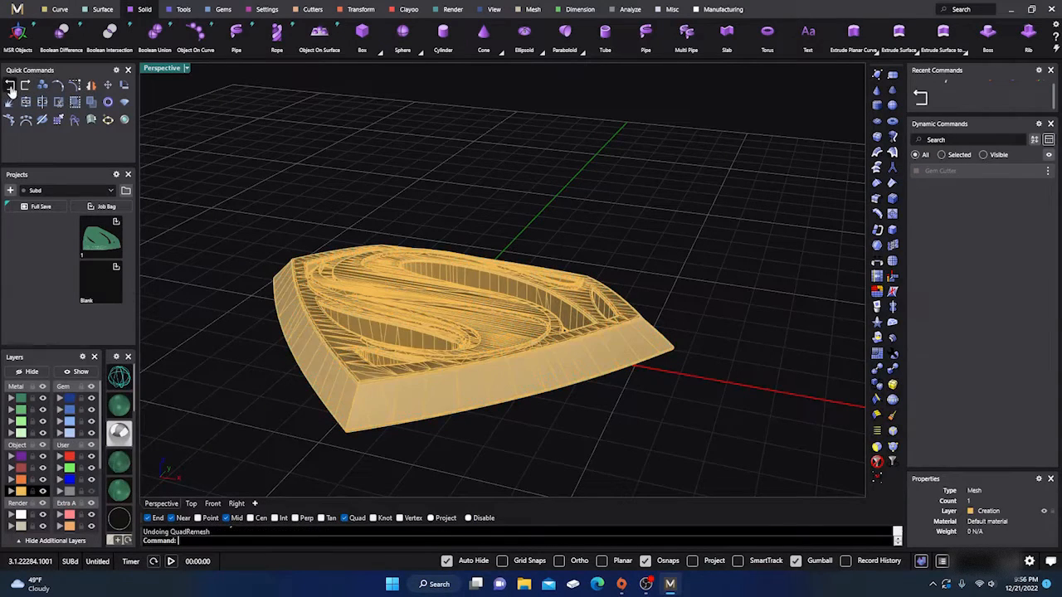
# - Convert the reduced Superman mesh to a NURBS polysurface with ToNURBS, deleting the input object
pyautogui.click(434, 329)
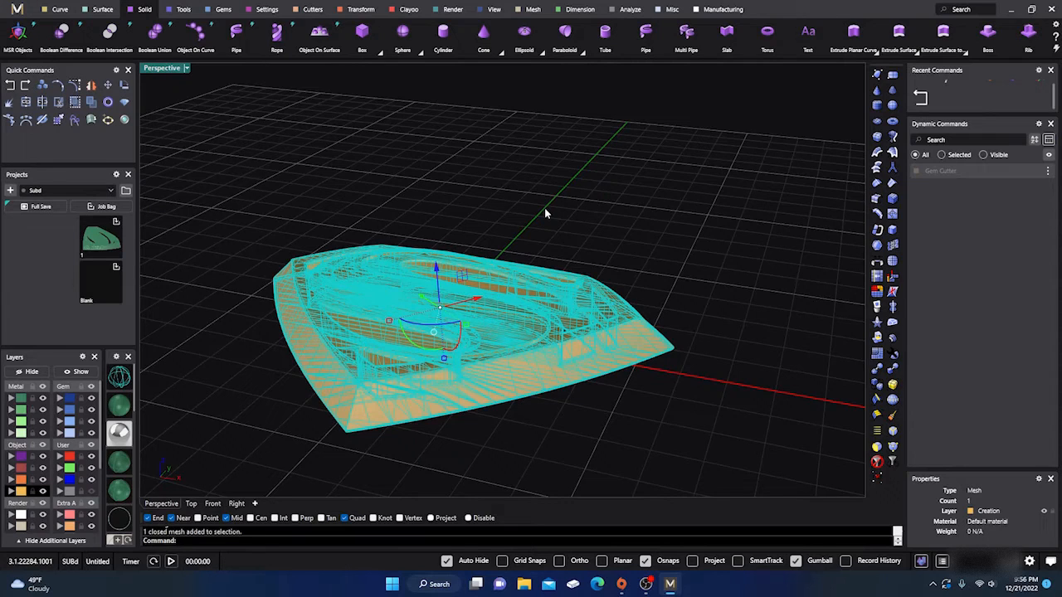
pyautogui.write('ToNURBS')
pyautogui.press('Return')
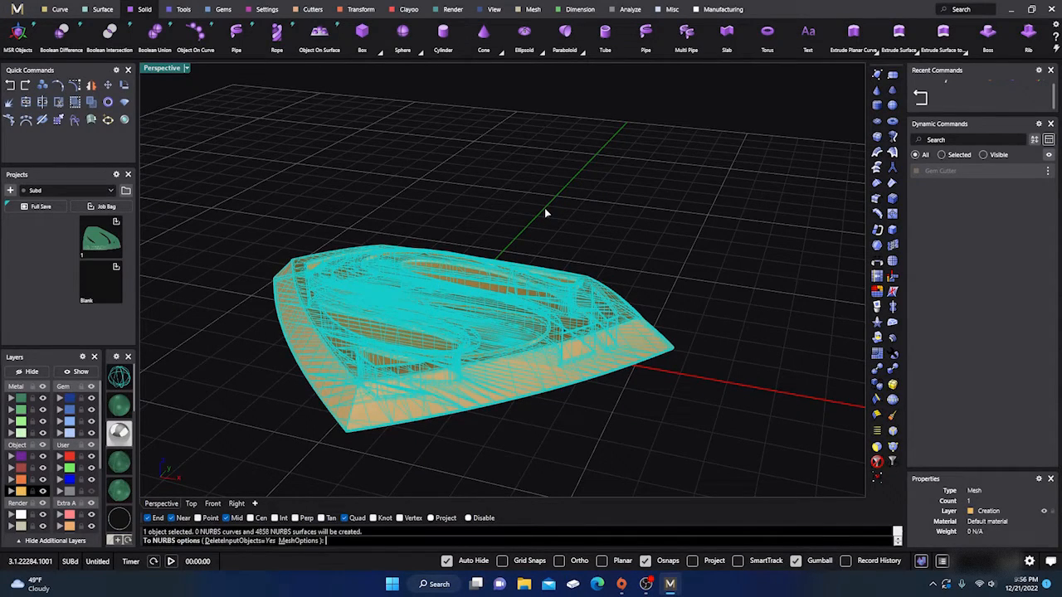
pyautogui.press('Return')
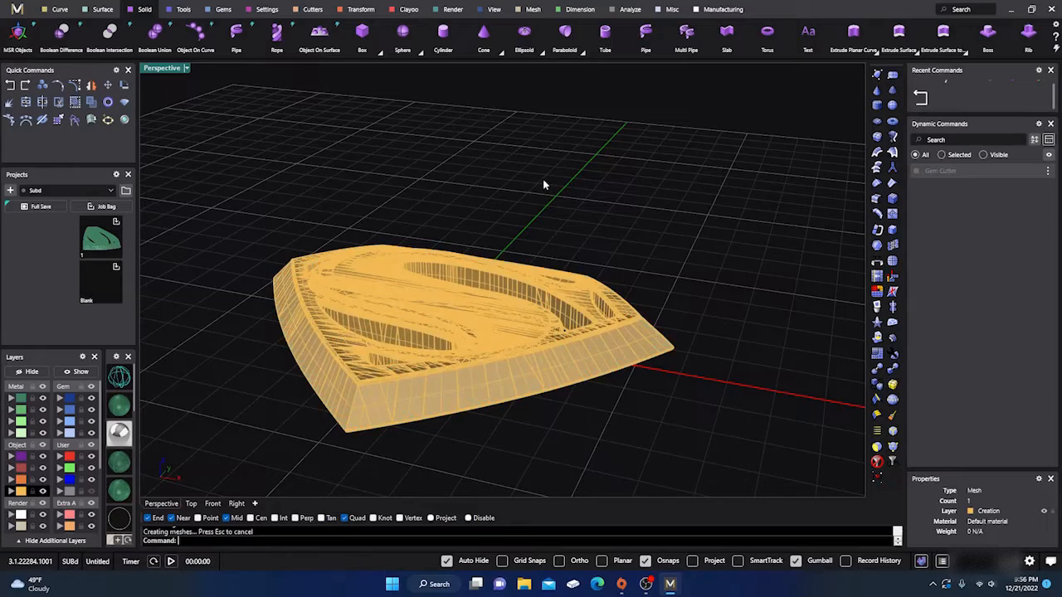
# - Move the converted Superman polysurface aside with the gumball, undo the move, and clear the selection
pyautogui.click(468, 306)
pyautogui.moveTo(467, 332); pyautogui.dragTo(710, 427)
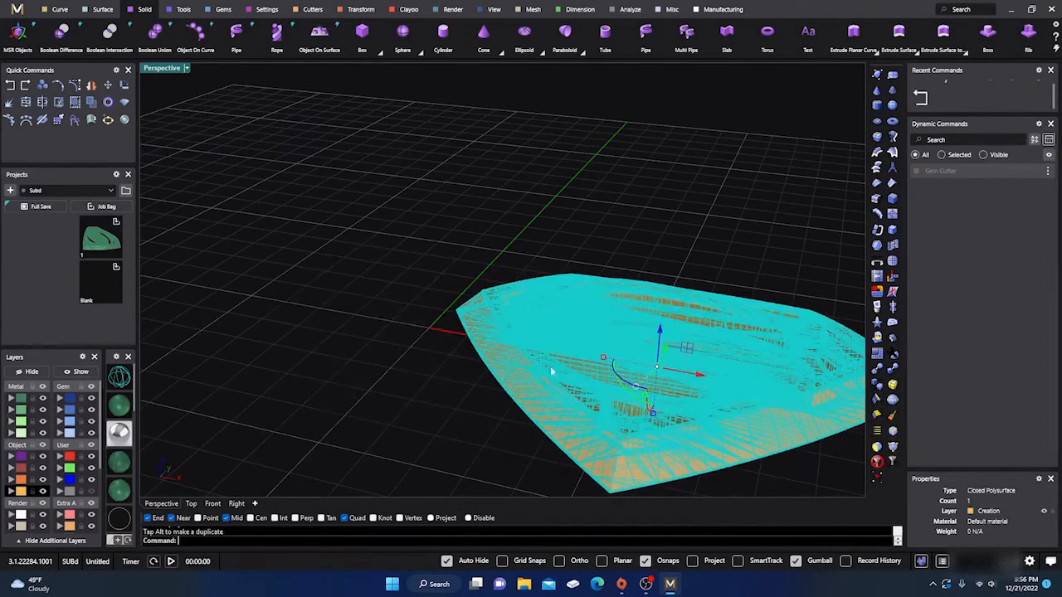
pyautogui.click(10, 86)
pyautogui.click(336, 171)
# - Start QuadRemesh on the NURBS Superman polysurface and set Use Surface Edges to Smart
pyautogui.moveTo(448, 239); pyautogui.dragTo(578, 250, button='right')
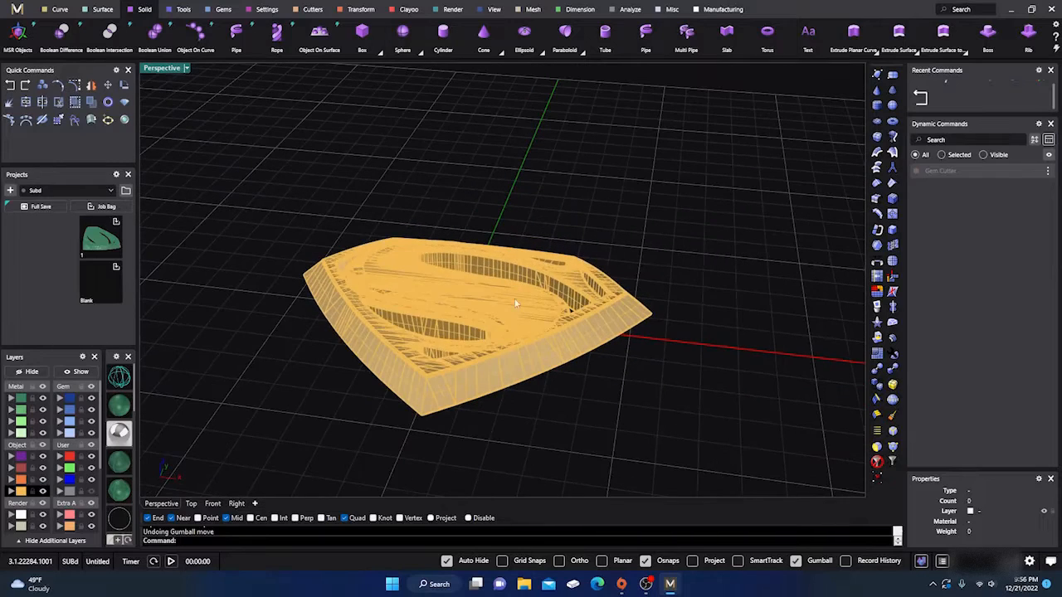
pyautogui.click(515, 303)
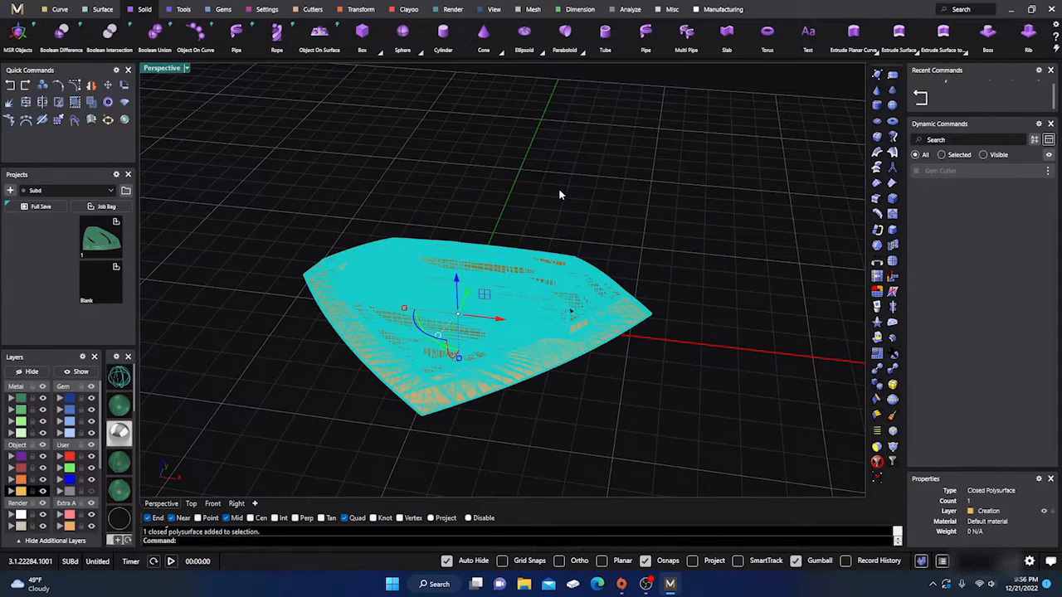
pyautogui.click(558, 195)
pyautogui.click(472, 299)
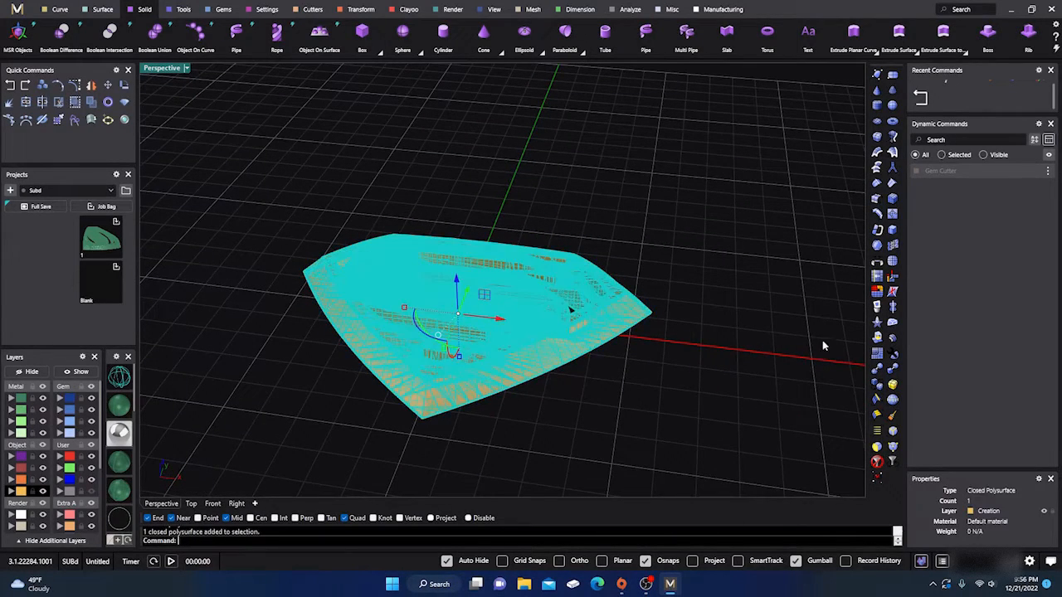
pyautogui.click(876, 353)
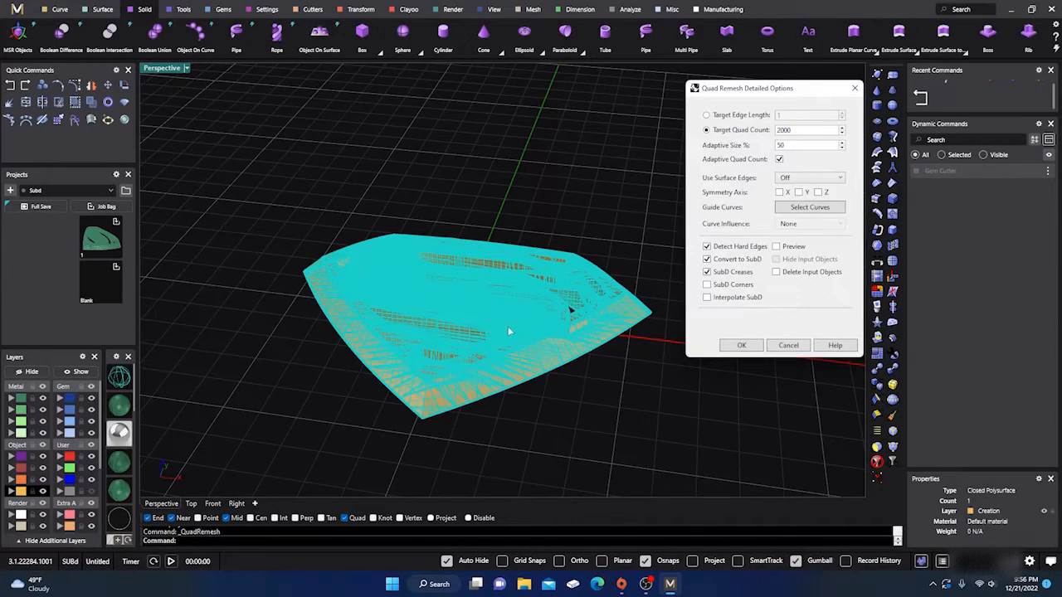
pyautogui.click(803, 179)
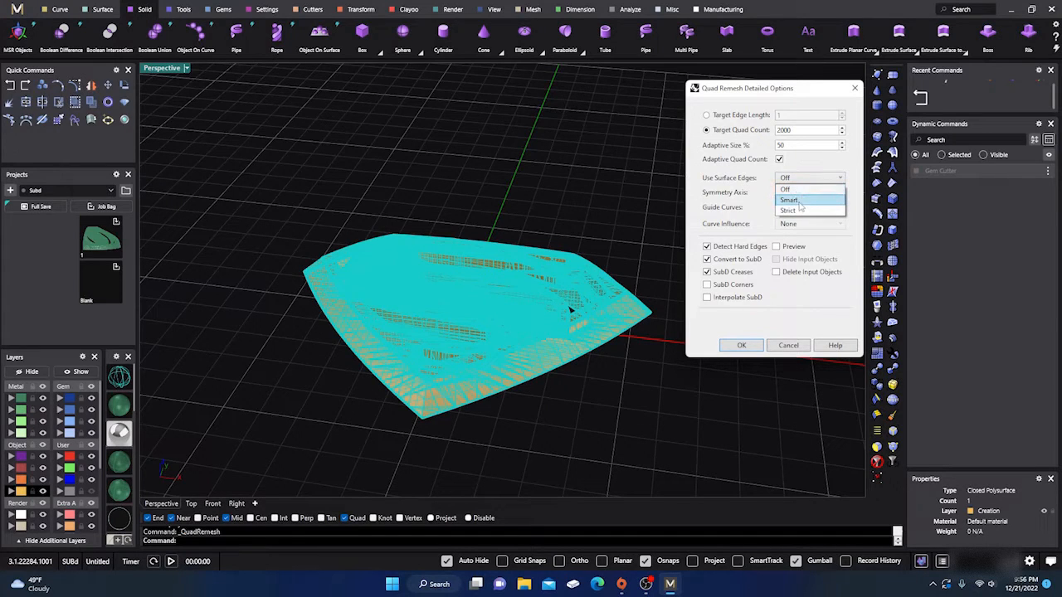
pyautogui.click(800, 204)
pyautogui.moveTo(667, 320); pyautogui.dragTo(573, 308, button='right')
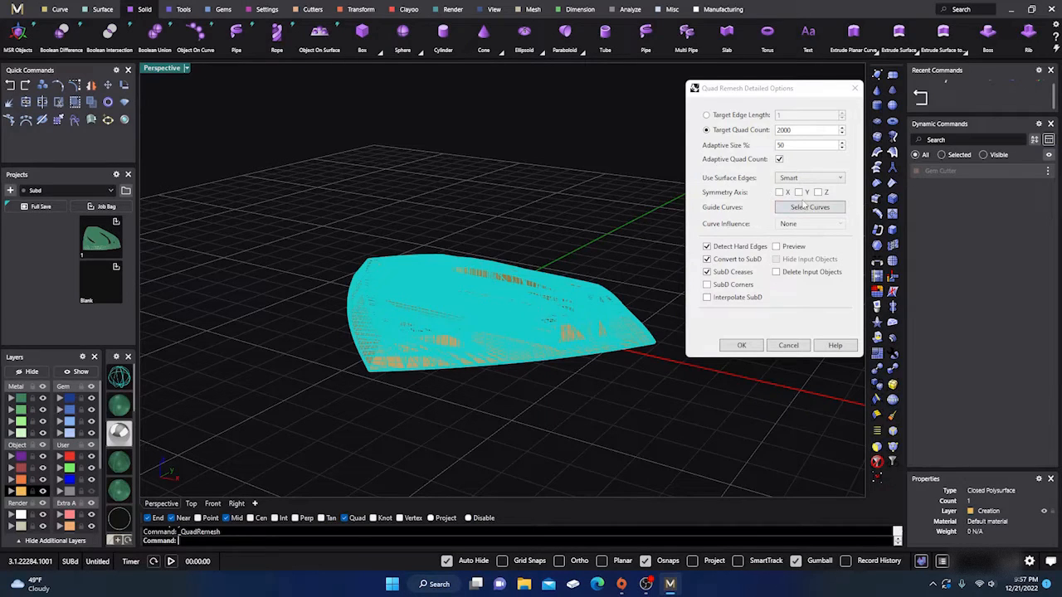
# - Set Use Surface Edges to Strict and look over the polysurface's edges from several angles
pyautogui.click(822, 185)
pyautogui.click(792, 210)
pyautogui.moveTo(528, 368); pyautogui.dragTo(492, 362, button='right')
pyautogui.scroll(7, 483, 315)
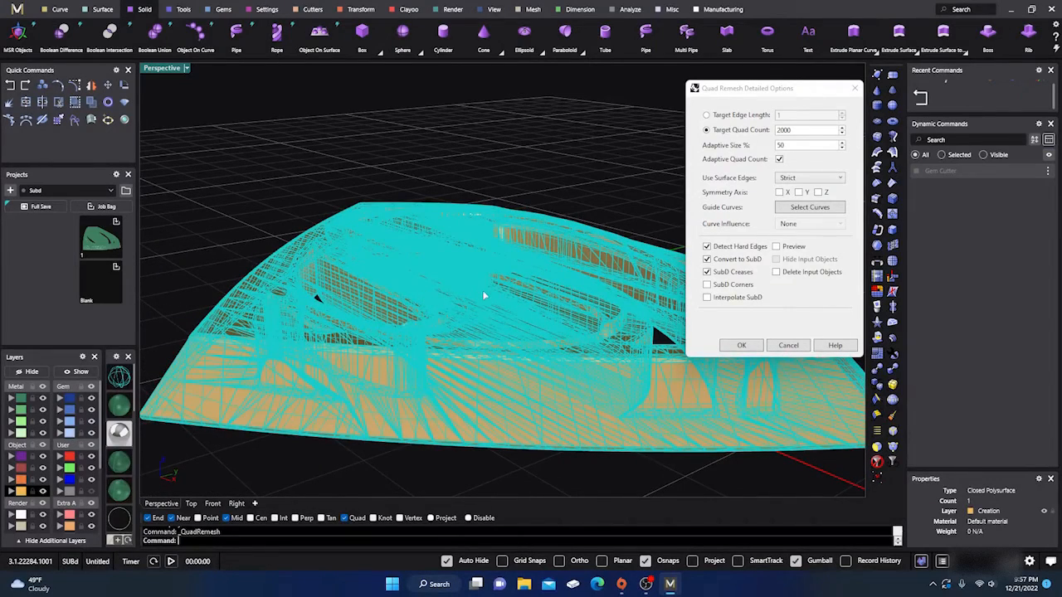
pyautogui.scroll(-7, 527, 277)
pyautogui.moveTo(491, 302); pyautogui.dragTo(550, 308, button='right')
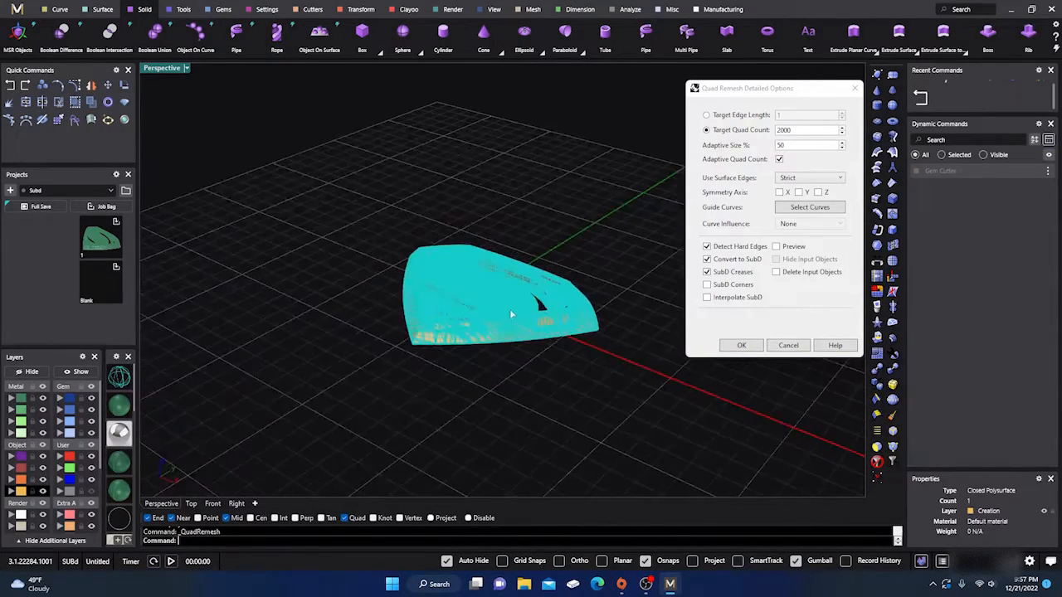
pyautogui.scroll(7, 501, 307)
pyautogui.scroll(-5, 489, 313)
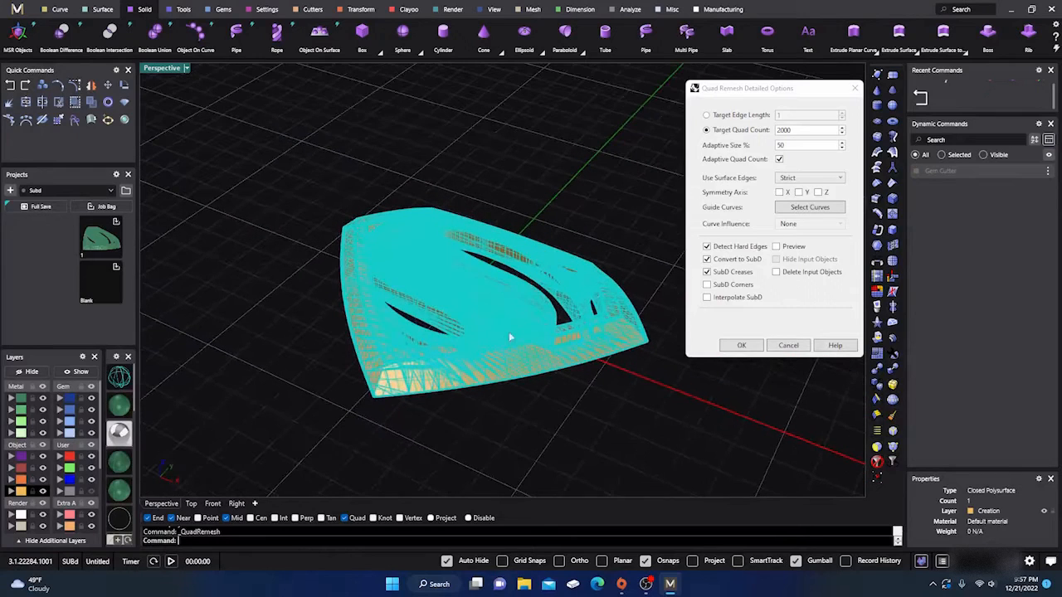
# - Toggle Convert to SubD and Adaptive Quad Count, leaving both on with SubD Creases and SubD Corners enabled
pyautogui.click(707, 259)
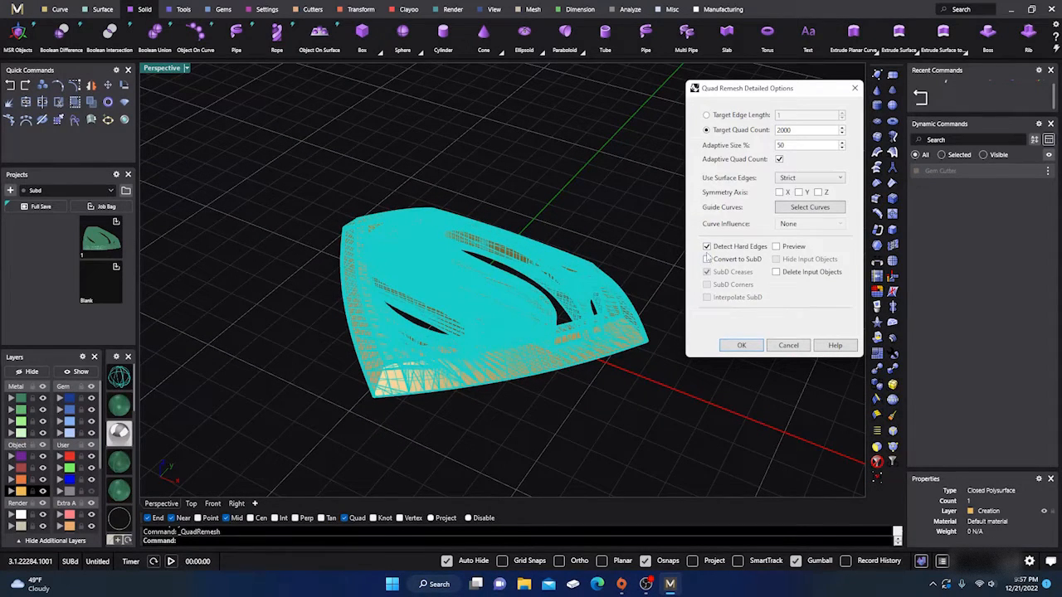
pyautogui.click(707, 259)
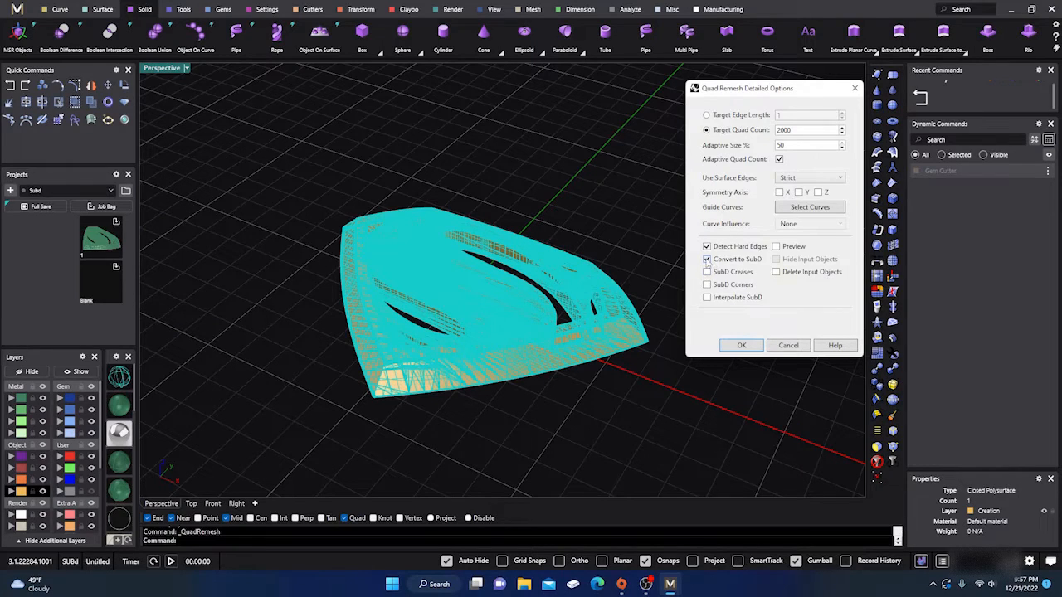
pyautogui.click(707, 259)
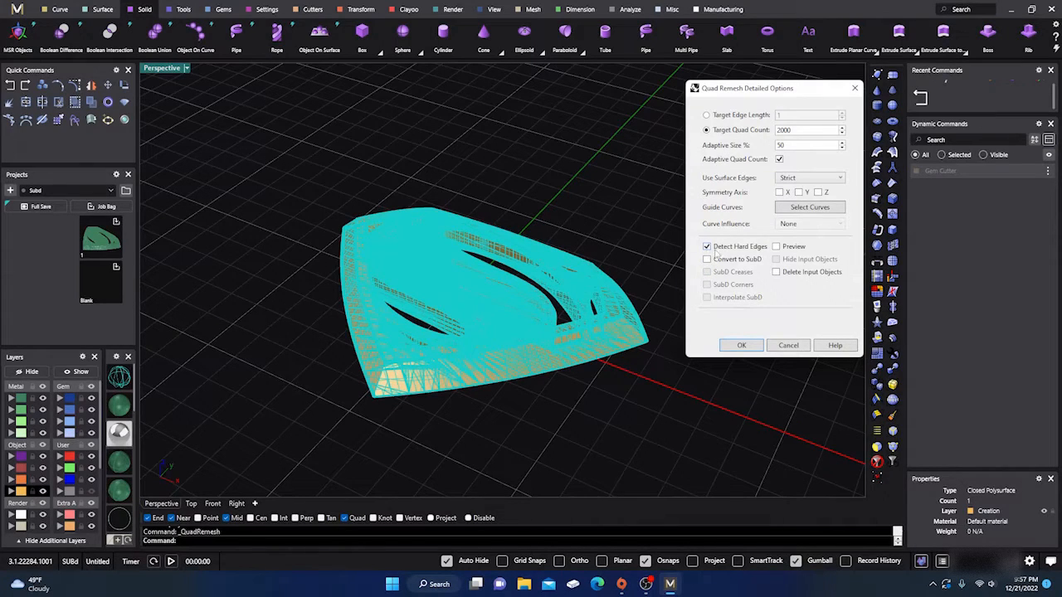
pyautogui.click(707, 259)
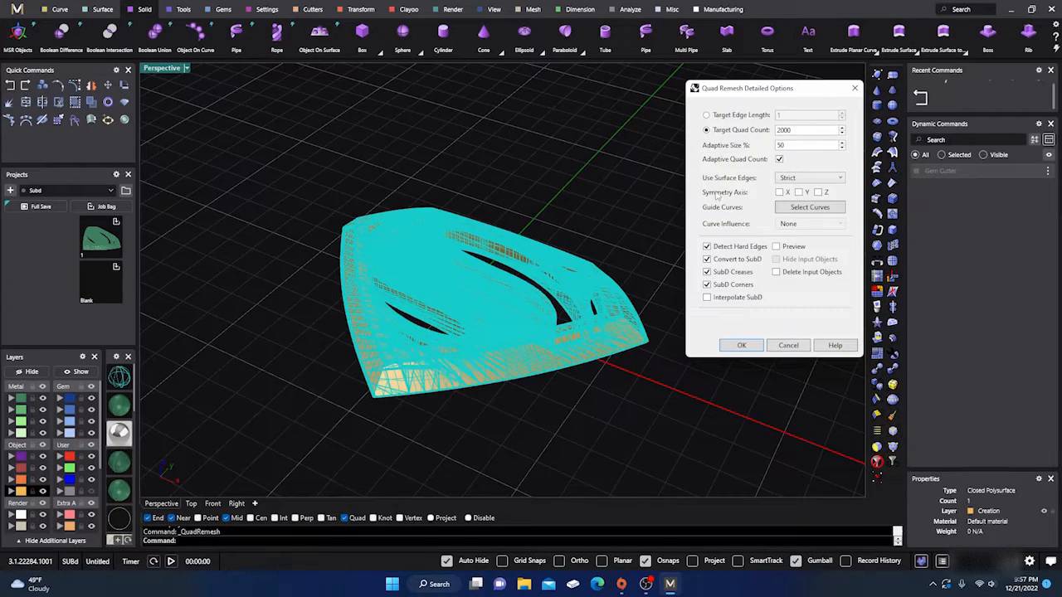
pyautogui.click(779, 159)
pyautogui.click(779, 159)
# - Preview the quad remesh with Strict surface edges, hide the input objects, and inspect the previewed emblem
pyautogui.click(777, 248)
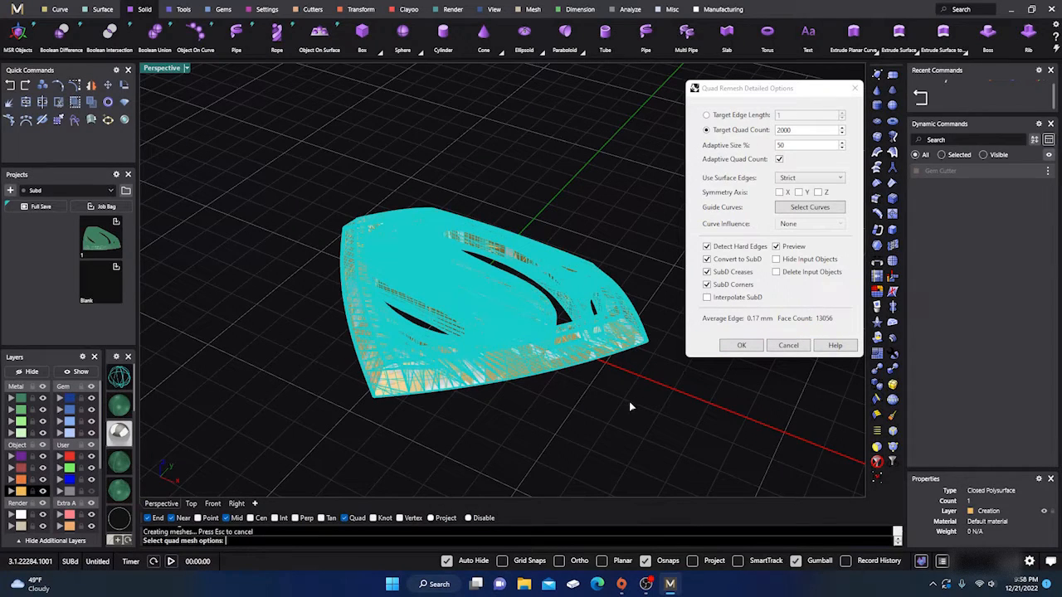
pyautogui.moveTo(624, 403); pyautogui.dragTo(586, 374, button='right')
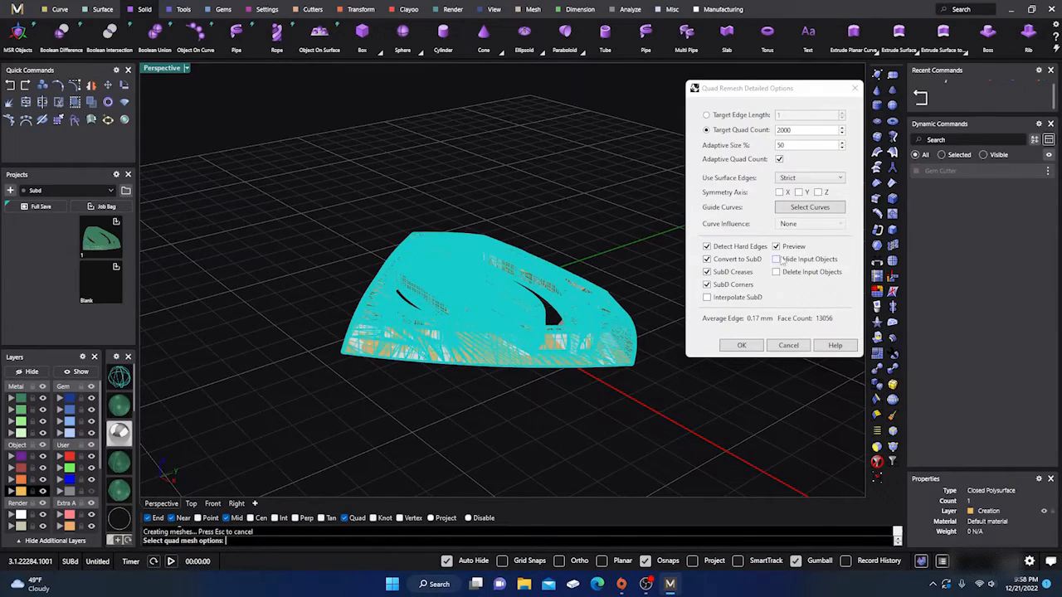
pyautogui.click(777, 259)
pyautogui.moveTo(640, 373); pyautogui.dragTo(548, 392, button='right')
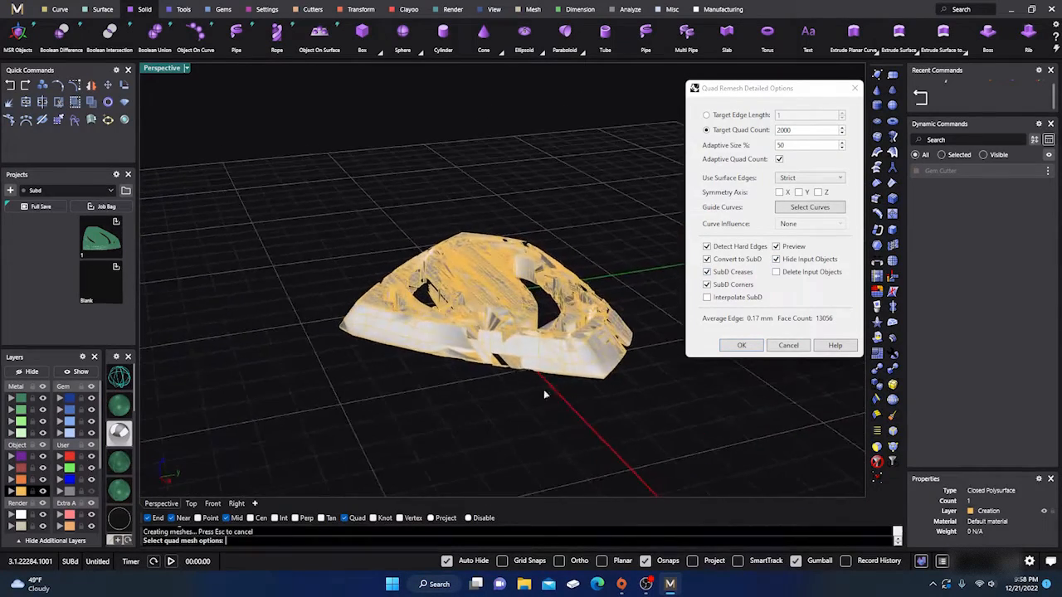
pyautogui.scroll(5, 500, 323)
pyautogui.scroll(-5, 500, 328)
pyautogui.moveTo(501, 328); pyautogui.dragTo(531, 228, button='right')
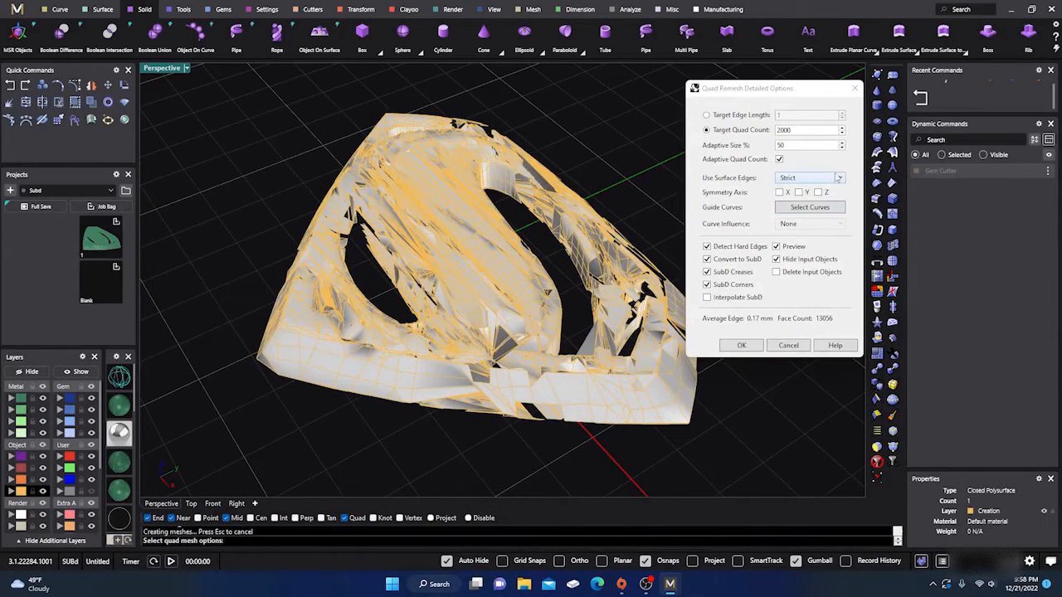
# - Set Use Surface Edges to Off, regenerate the quad remesh preview, and inspect the emblem up close
pyautogui.click(776, 247)
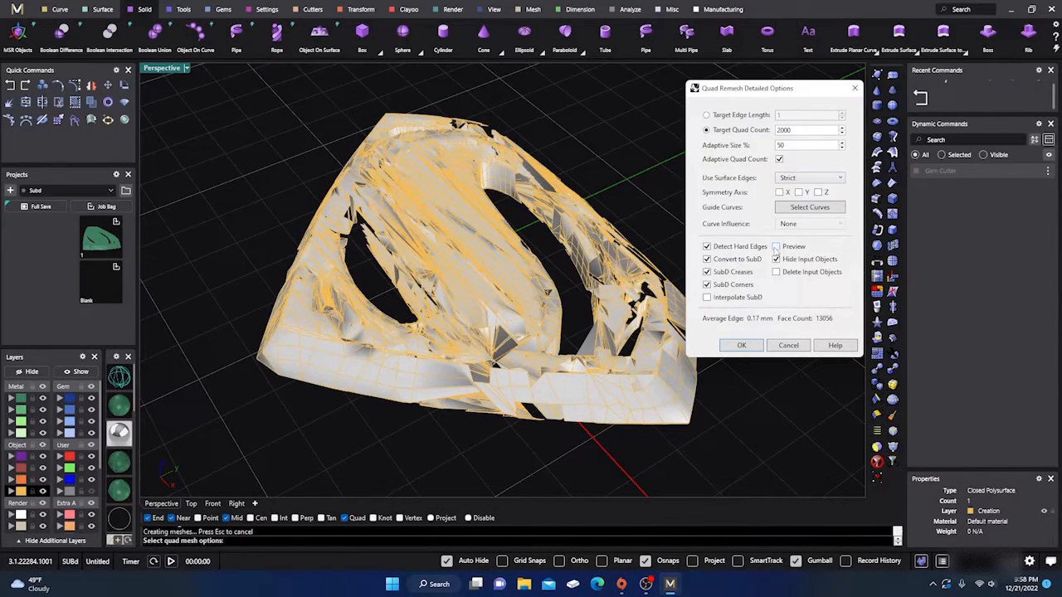
pyautogui.click(836, 178)
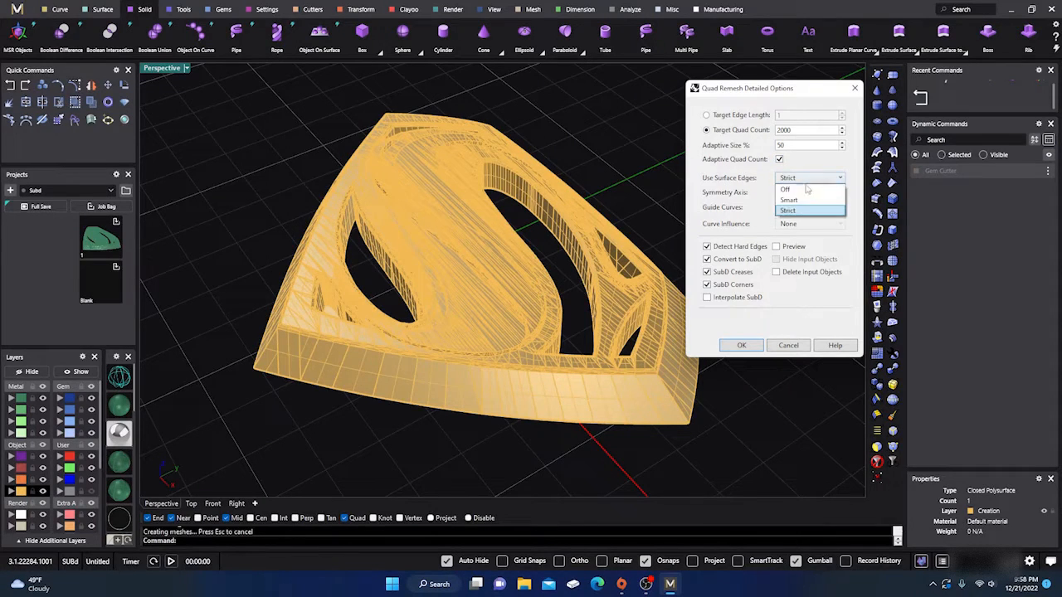
pyautogui.click(806, 190)
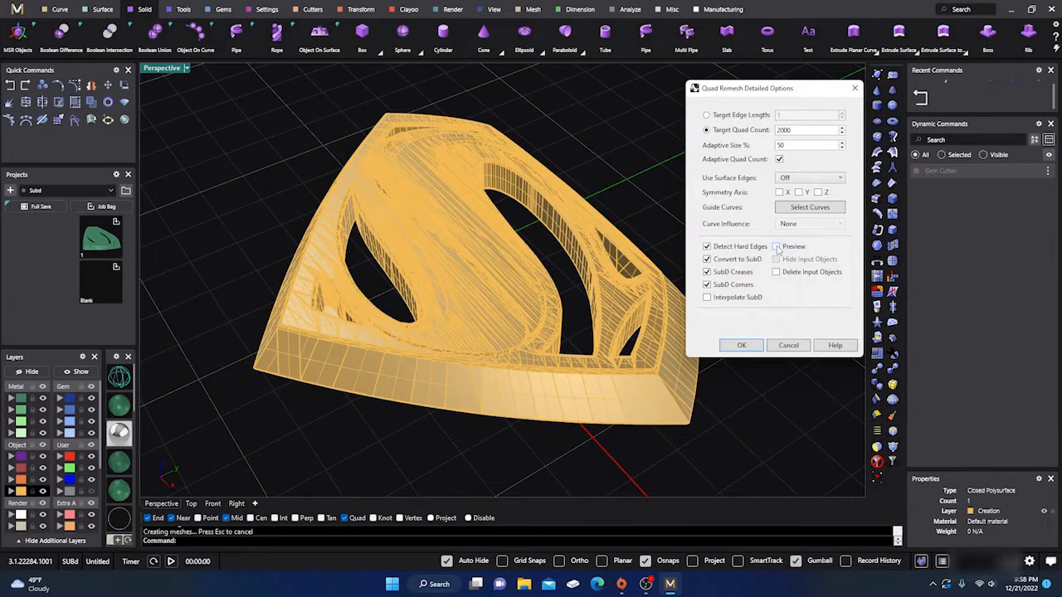
pyautogui.click(776, 247)
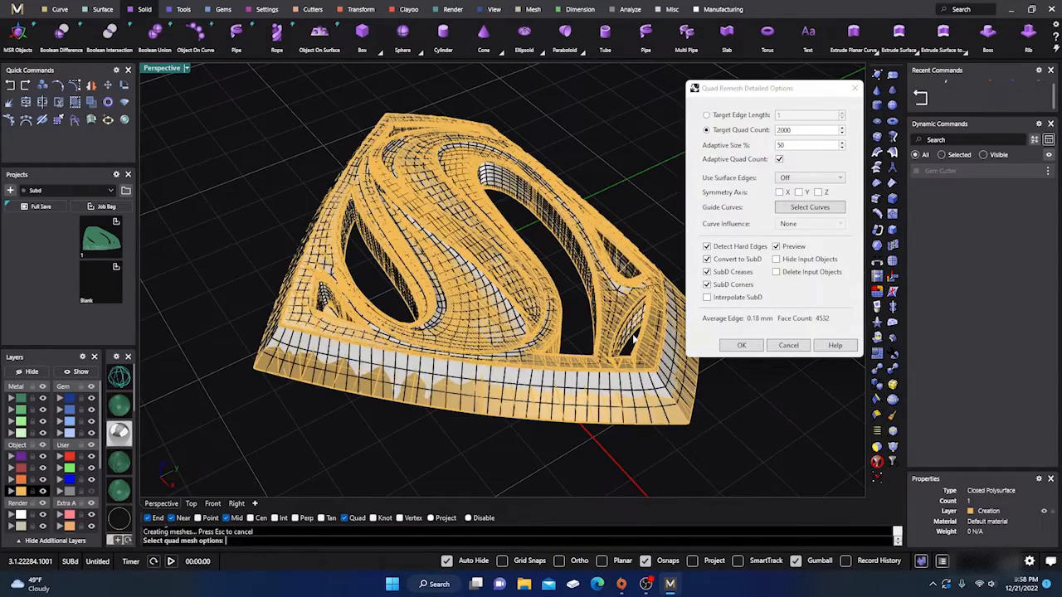
pyautogui.moveTo(502, 455); pyautogui.dragTo(469, 375, button='right')
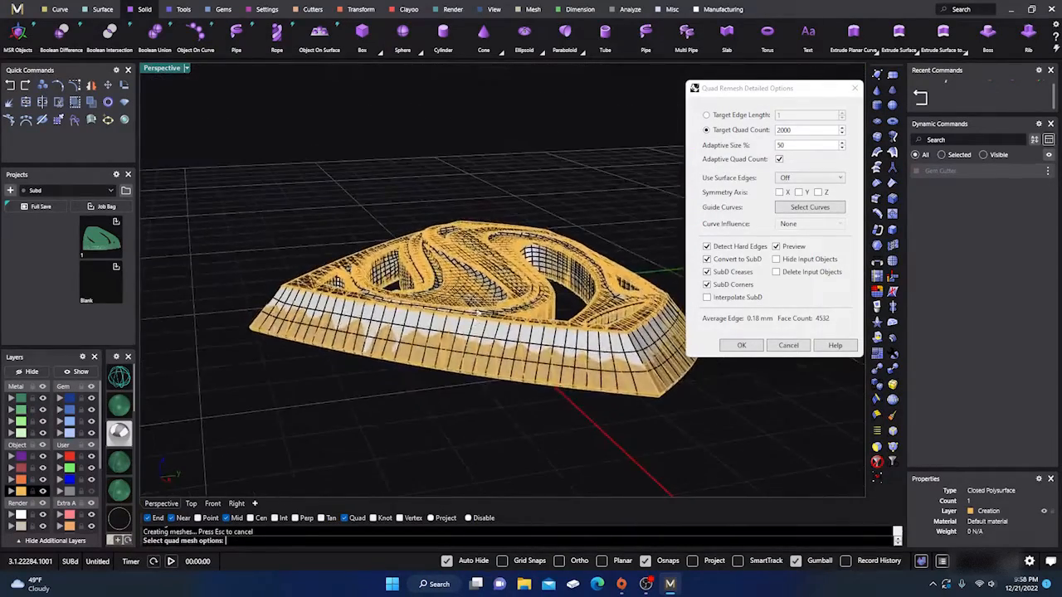
pyautogui.scroll(5, 476, 287)
pyautogui.moveTo(463, 332)
pyautogui.mouseDown(button='right')
pyautogui.moveTo(433, 302)
pyautogui.moveTo(460, 318)
pyautogui.mouseUp(button='right')
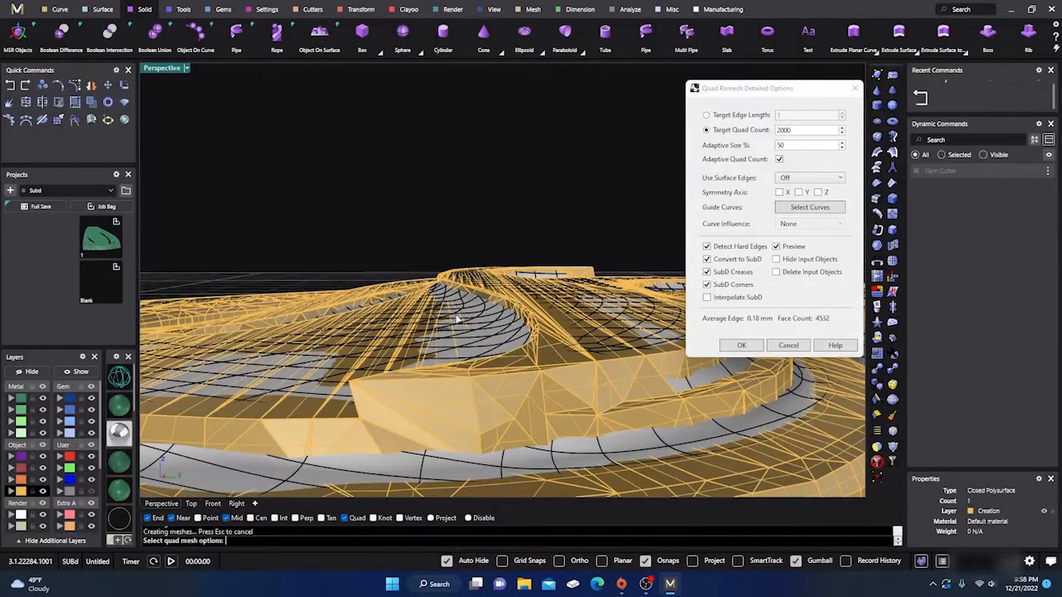
# - Set the quad remesh Adaptive Size to 75 percent and inspect the updated preview on the raised S
pyautogui.doubleClick(790, 145)
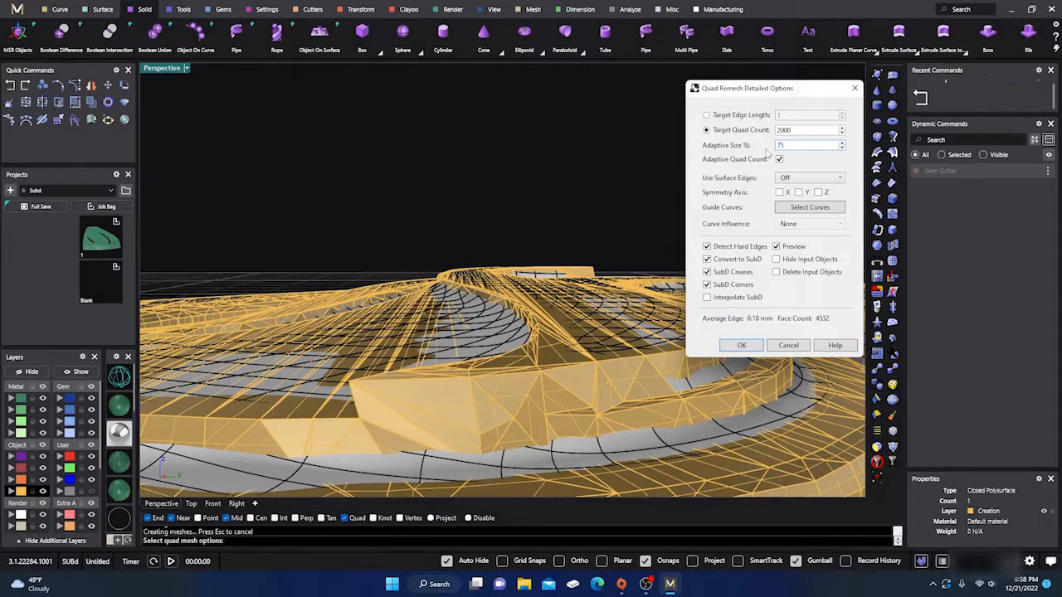
pyautogui.press('Return')
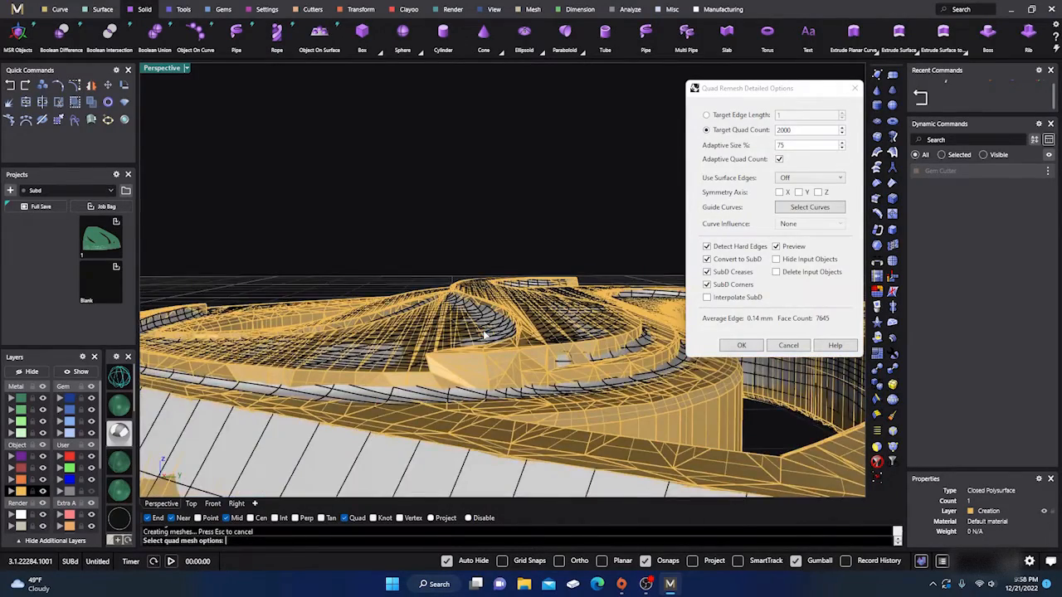
pyautogui.scroll(10, 493, 338)
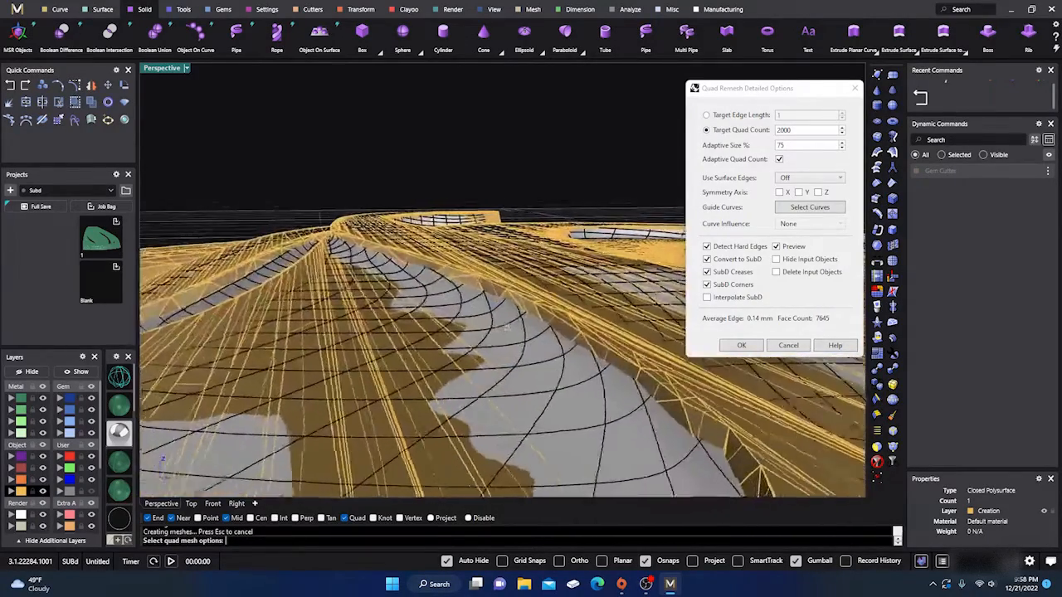
pyautogui.scroll(3, 514, 319)
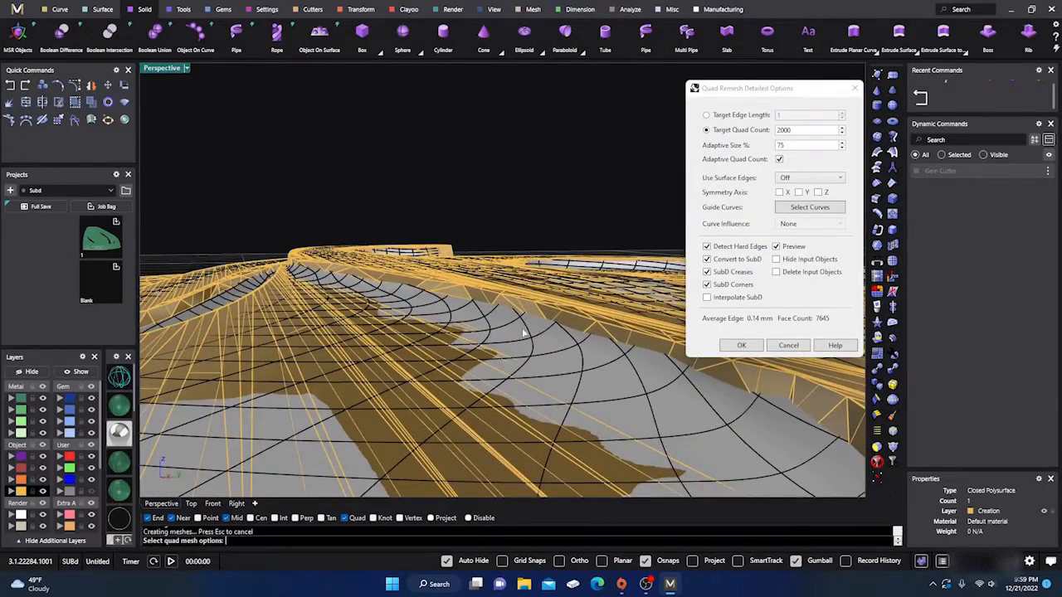
pyautogui.scroll(2, 527, 330)
pyautogui.scroll(-1, 530, 330)
pyautogui.scroll(-5, 531, 333)
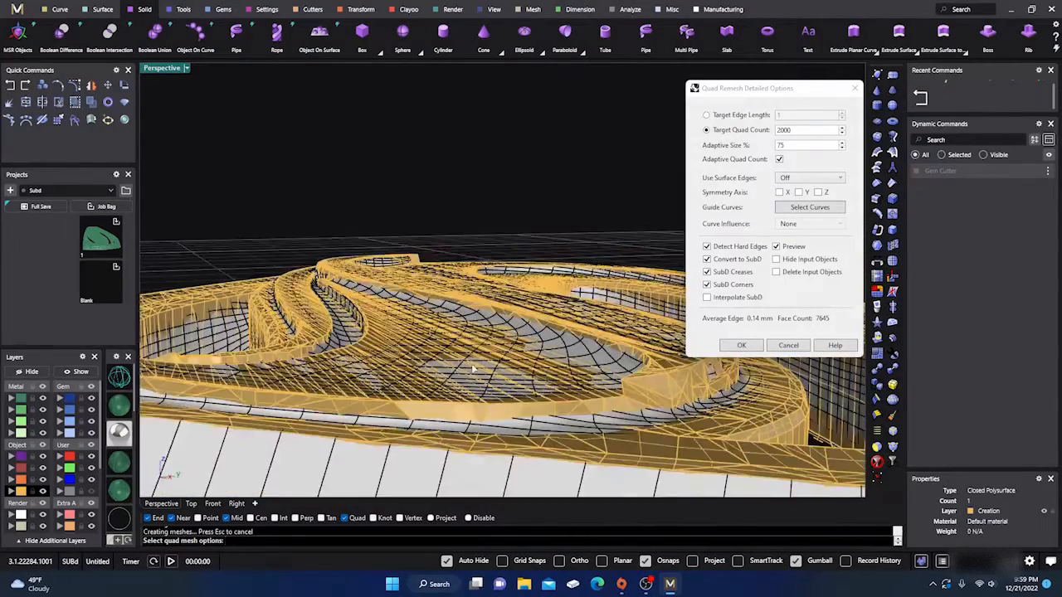
# - Hide the input objects in the quad remesh preview and examine the quad layout across the whole emblem
pyautogui.click(777, 259)
pyautogui.moveTo(560, 363)
pyautogui.mouseDown(button='right')
pyautogui.moveTo(523, 415)
pyautogui.moveTo(486, 394)
pyautogui.moveTo(478, 362)
pyautogui.moveTo(563, 379)
pyautogui.mouseUp(button='right')
pyautogui.scroll(-8, 562, 380)
pyautogui.moveTo(482, 307); pyautogui.dragTo(484, 366, button='right')
pyautogui.scroll(-5, 488, 314)
pyautogui.scroll(10, 485, 365)
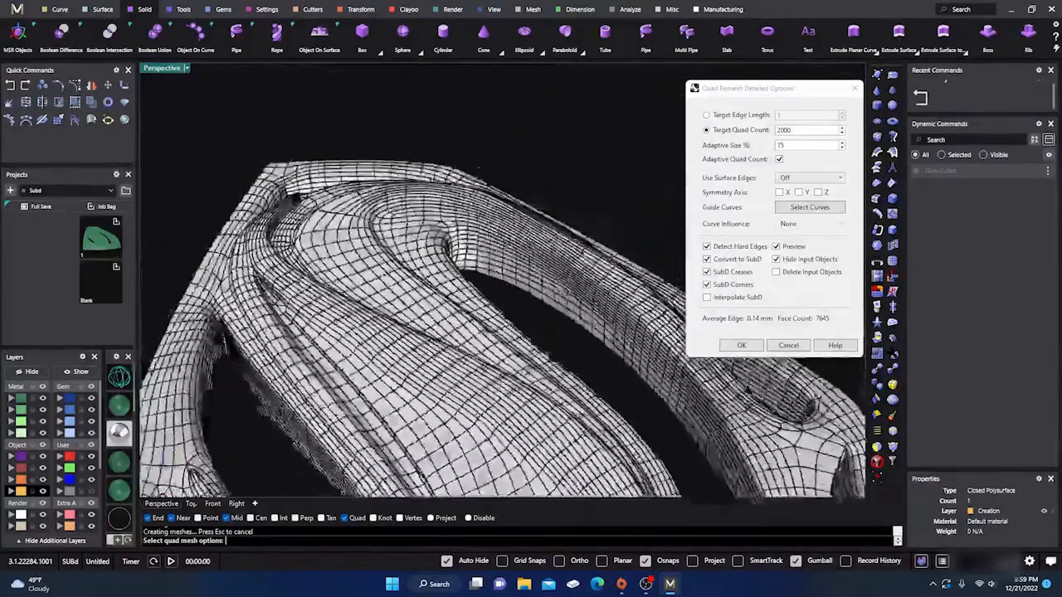
# - Enable Delete Input Objects for the quad remesh and create the SubD emblem
pyautogui.scroll(-10, 391, 280)
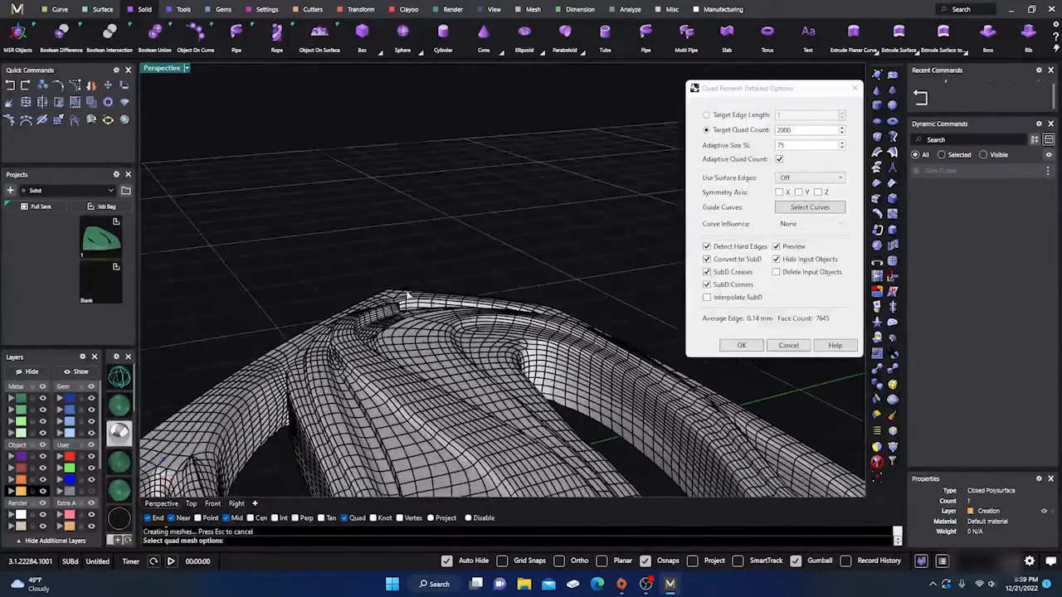
pyautogui.scroll(10, 414, 322)
pyautogui.scroll(-4, 415, 322)
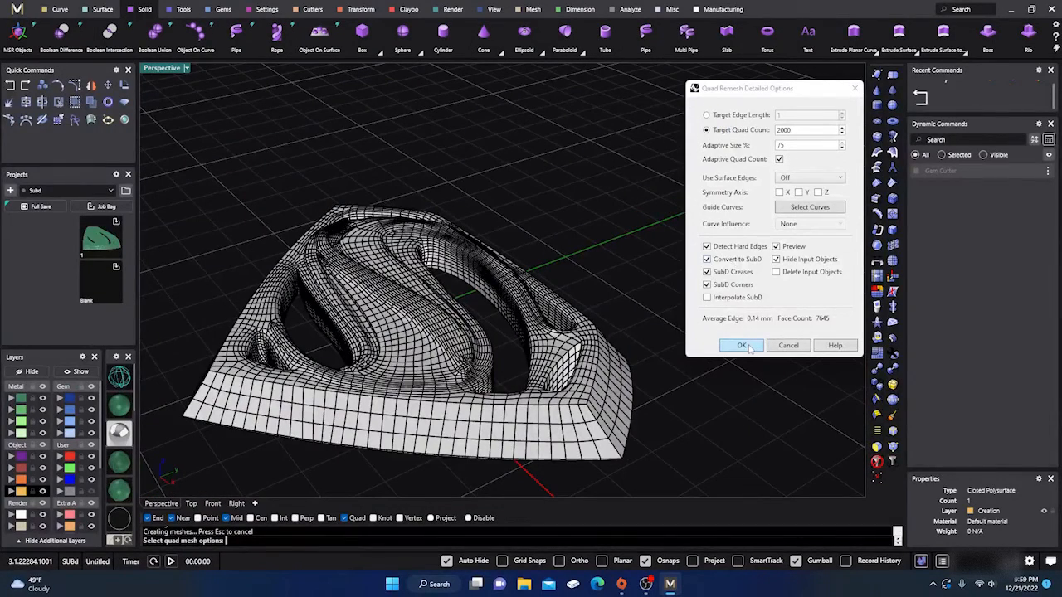
pyautogui.click(776, 272)
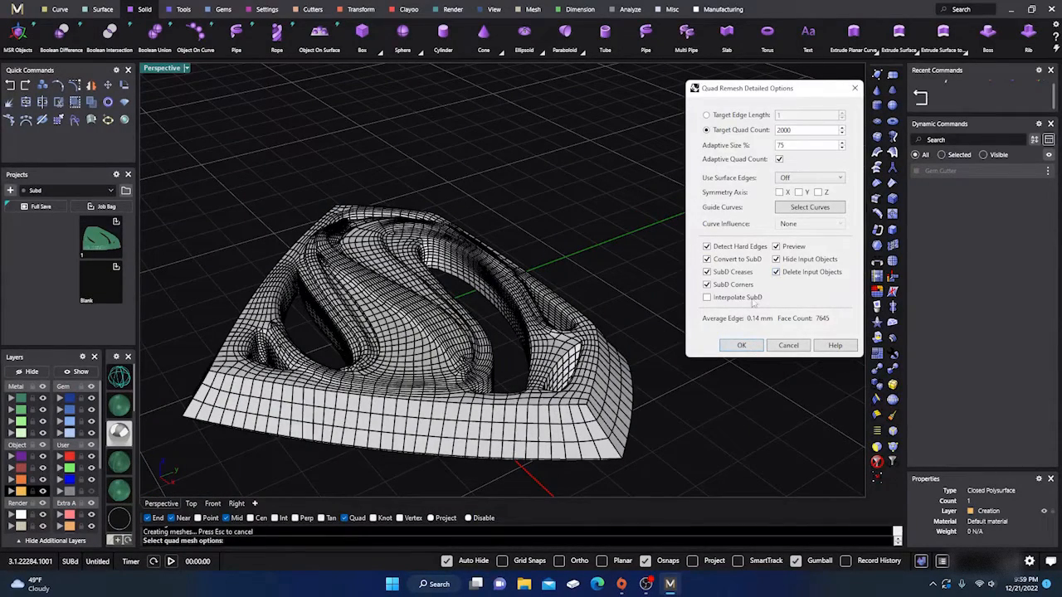
pyautogui.click(740, 346)
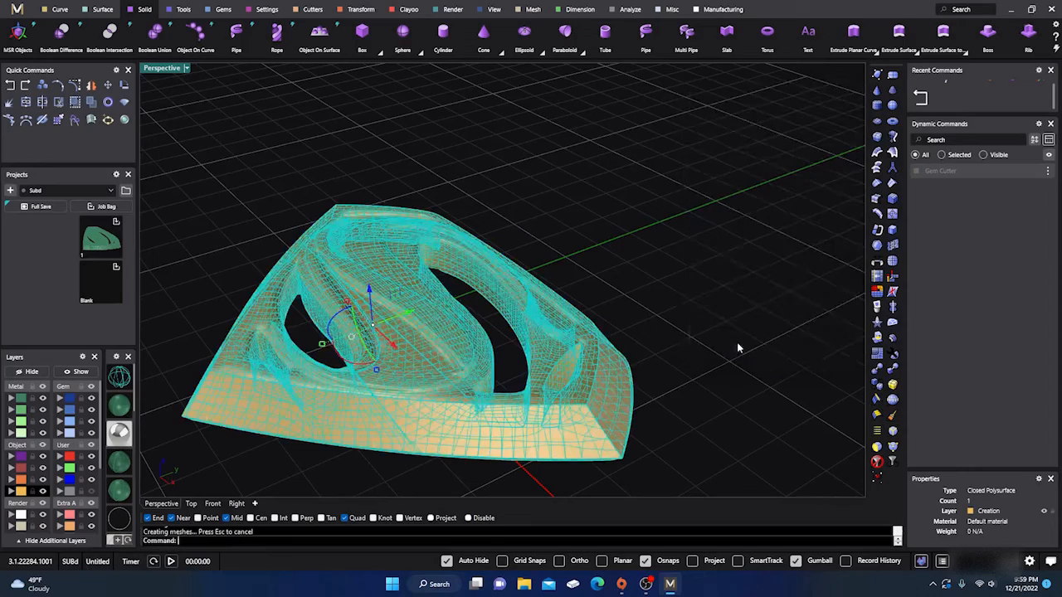
# - Select the new SubD emblem and convert it to NURBS with DeleteInputObjects set to Yes
pyautogui.click(618, 270)
pyautogui.click(491, 353)
pyautogui.click(550, 283)
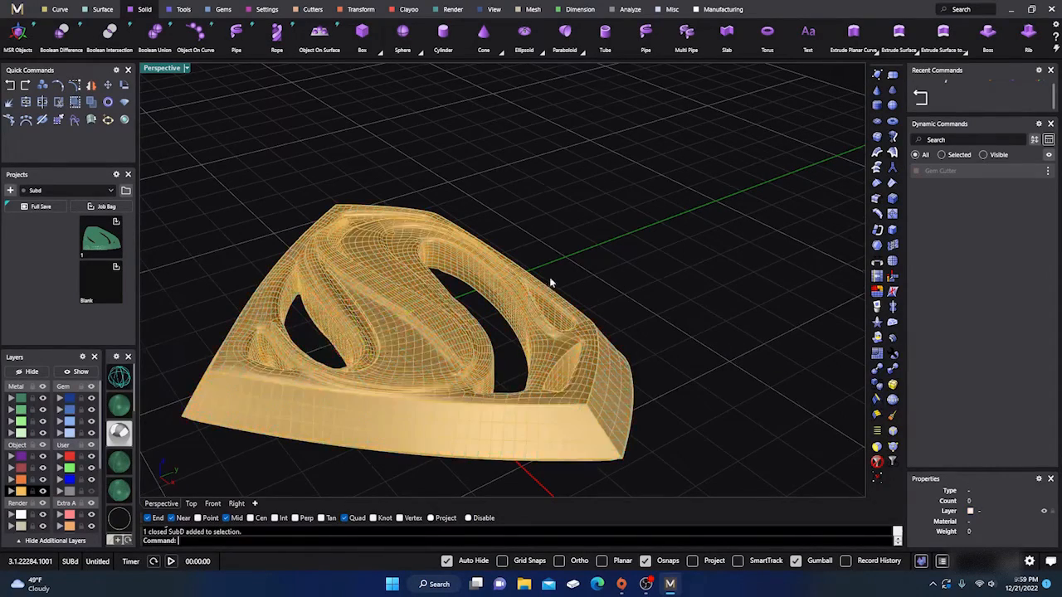
pyautogui.moveTo(551, 283); pyautogui.dragTo(481, 349, button='right')
pyautogui.click(477, 353)
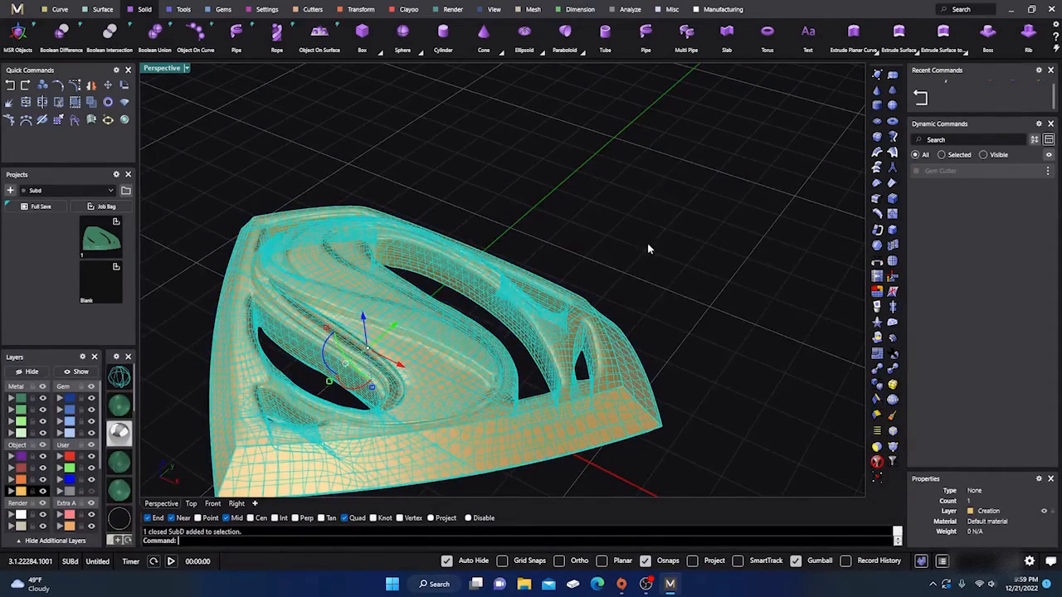
pyautogui.scroll(-3, 548, 265)
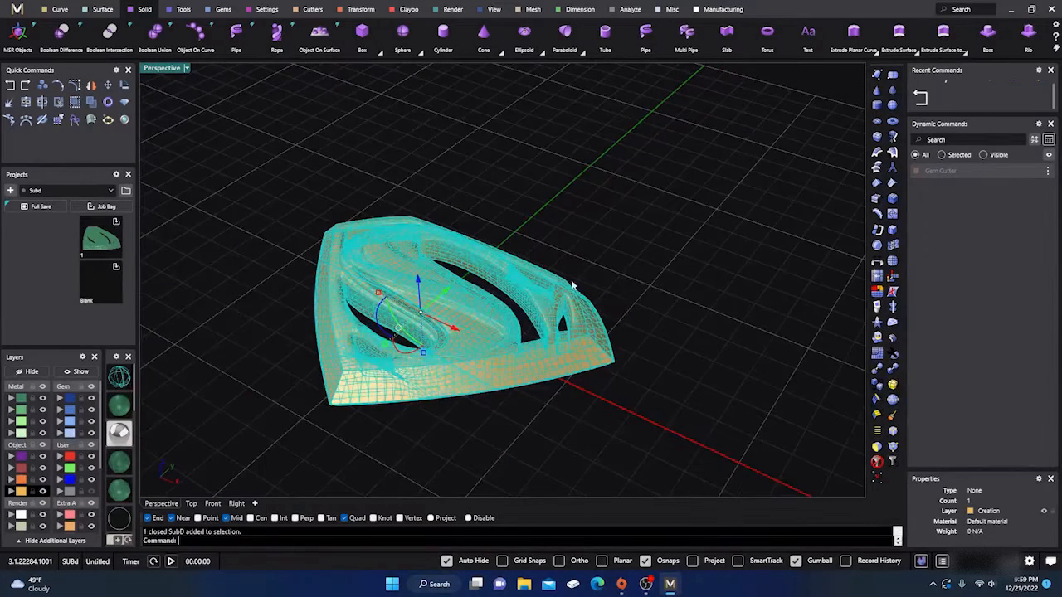
pyautogui.write('ToNURBS')
pyautogui.press('Return')
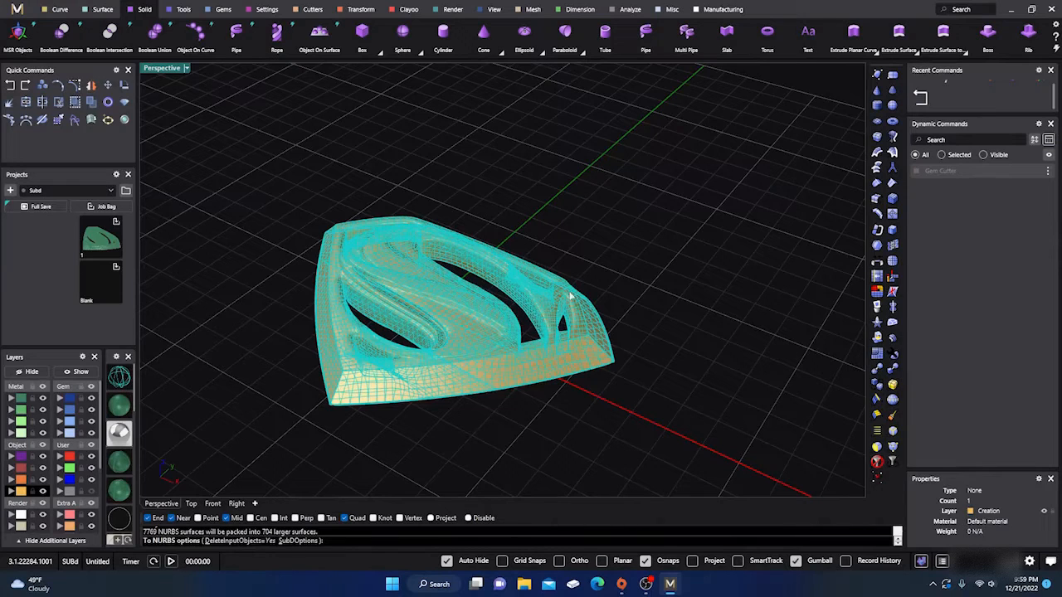
pyautogui.press('Return')
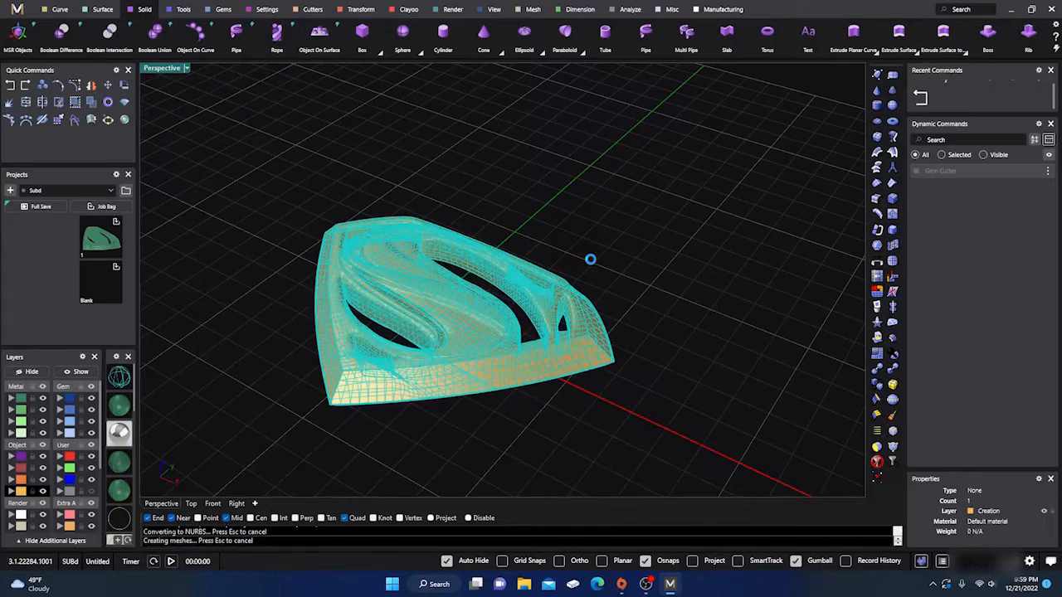
# - Examine the converted NURBS polysurface emblem from several sides, checking its outer walls and openings
pyautogui.click(466, 436)
pyautogui.scroll(6, 440, 322)
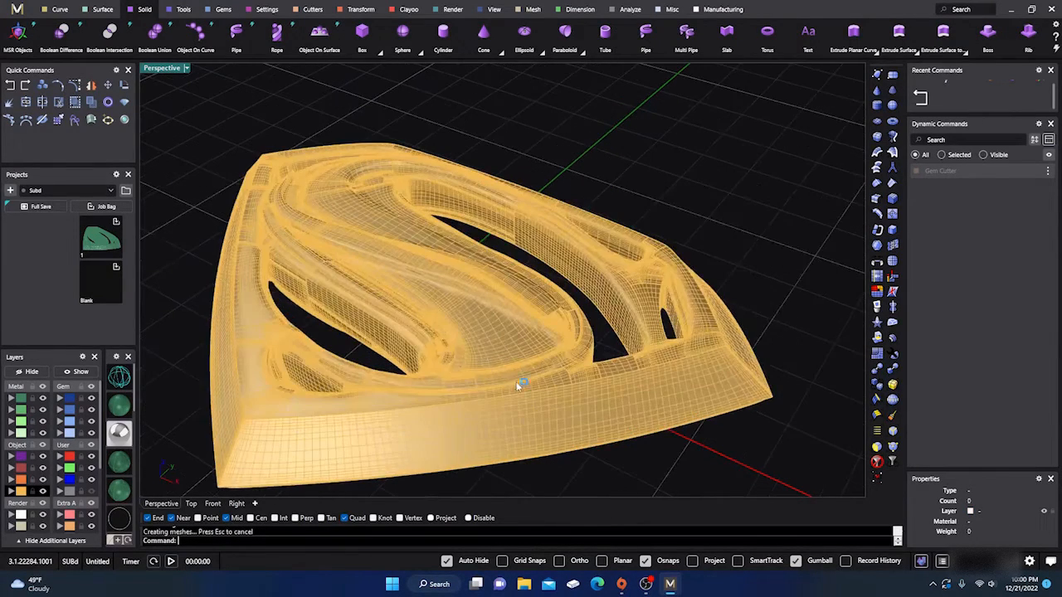
pyautogui.moveTo(519, 384); pyautogui.dragTo(447, 349, button='right')
pyautogui.click(446, 349)
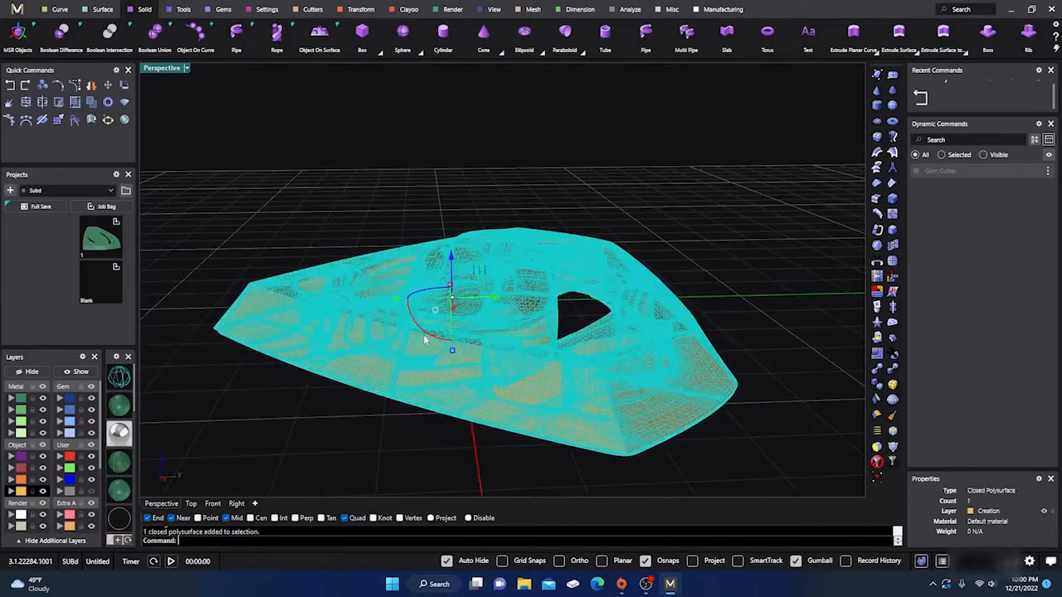
pyautogui.click(337, 412)
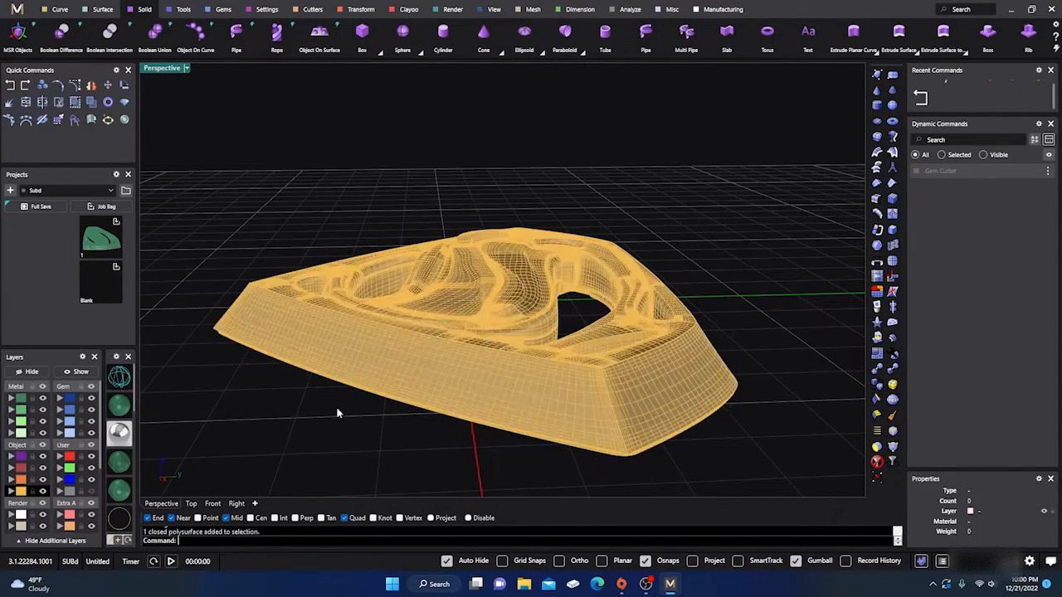
pyautogui.click(435, 352)
pyautogui.scroll(-3, 443, 348)
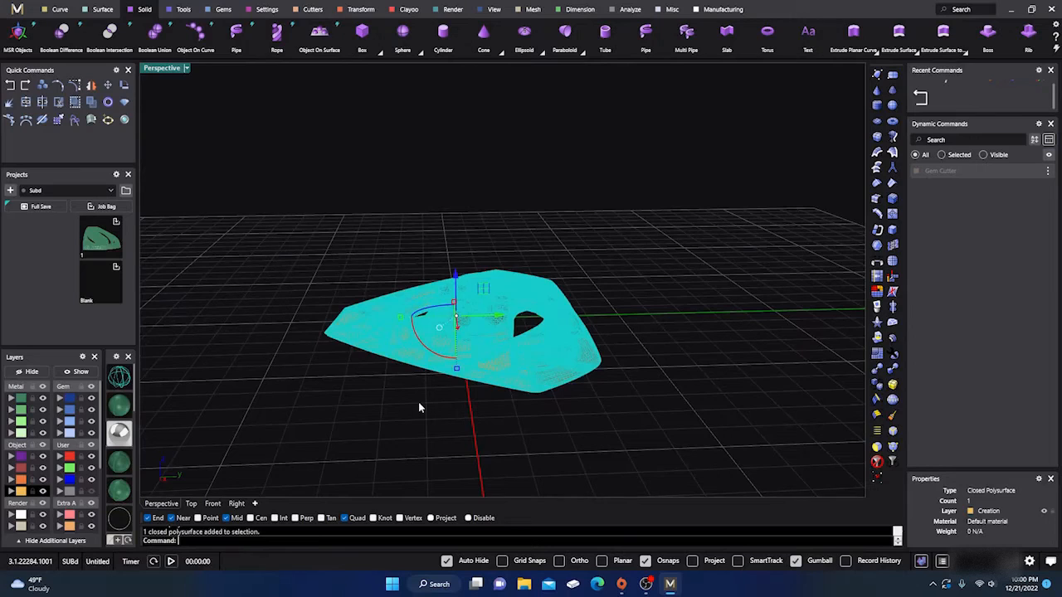
pyautogui.click(420, 404)
pyautogui.moveTo(421, 408); pyautogui.dragTo(566, 439, button='right')
# - Move the NURBS emblem polysurface to the Metal 01 layer
pyautogui.click(464, 341)
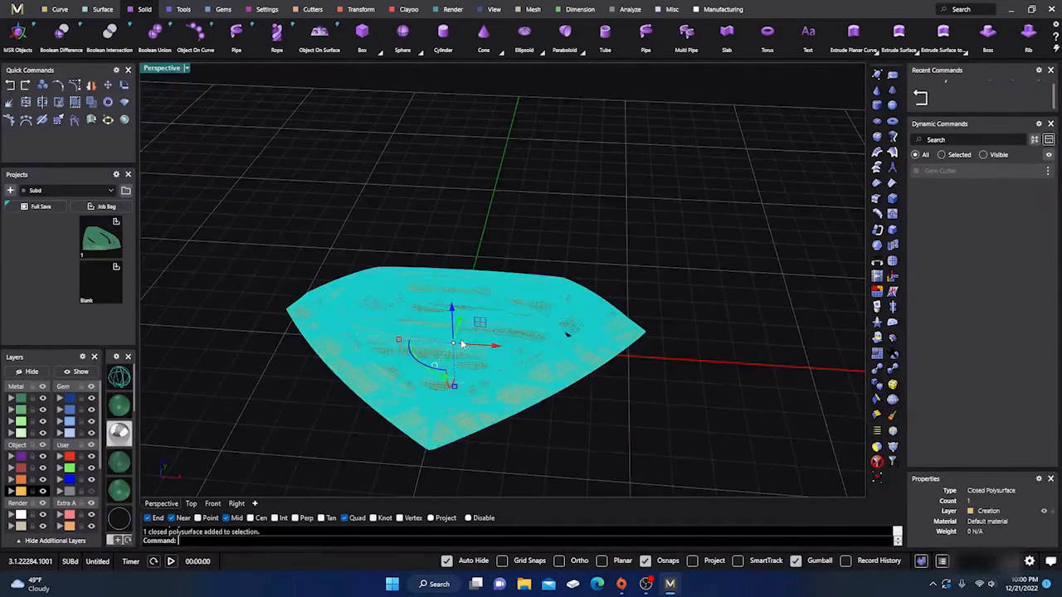
pyautogui.click(10, 399)
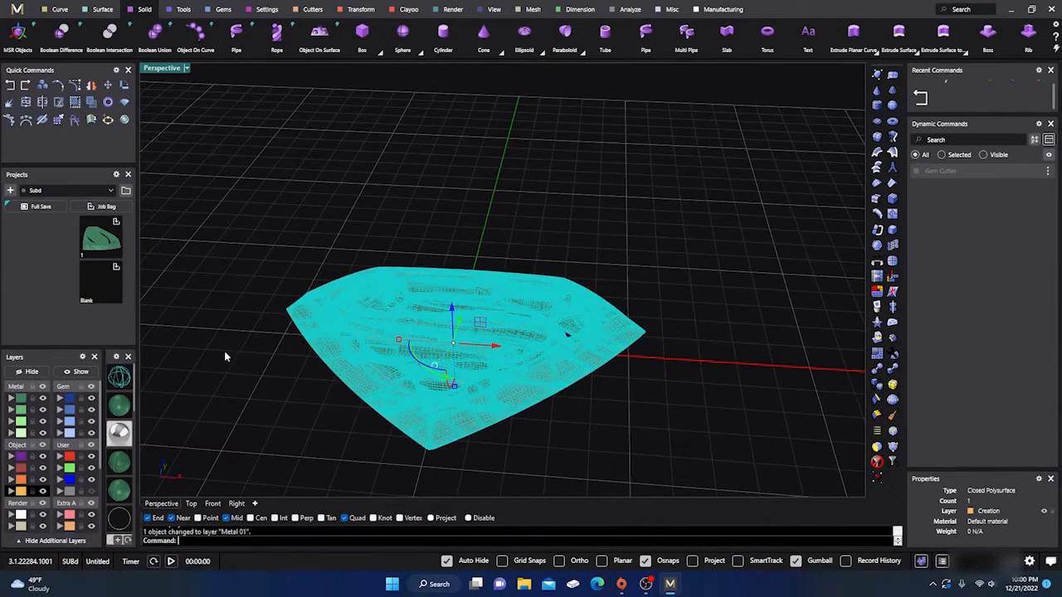
pyautogui.click(236, 364)
pyautogui.moveTo(398, 446); pyautogui.dragTo(362, 410, button='right')
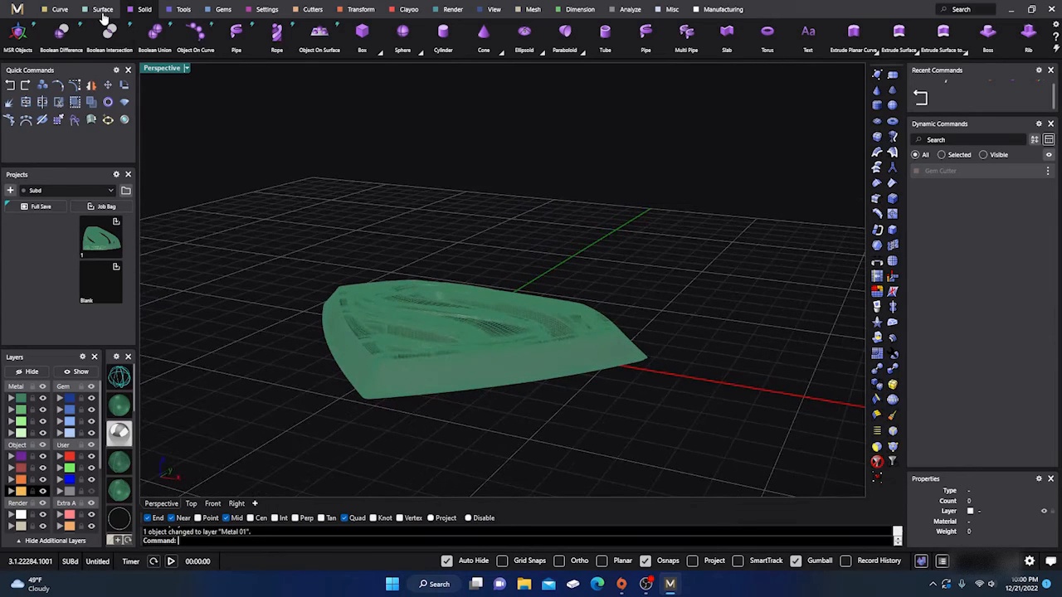
# - Extract a lengthwise isocurve from the emblem's front side wall at about u 0.10, v 0.55, with a 90 degree angle
pyautogui.click(60, 10)
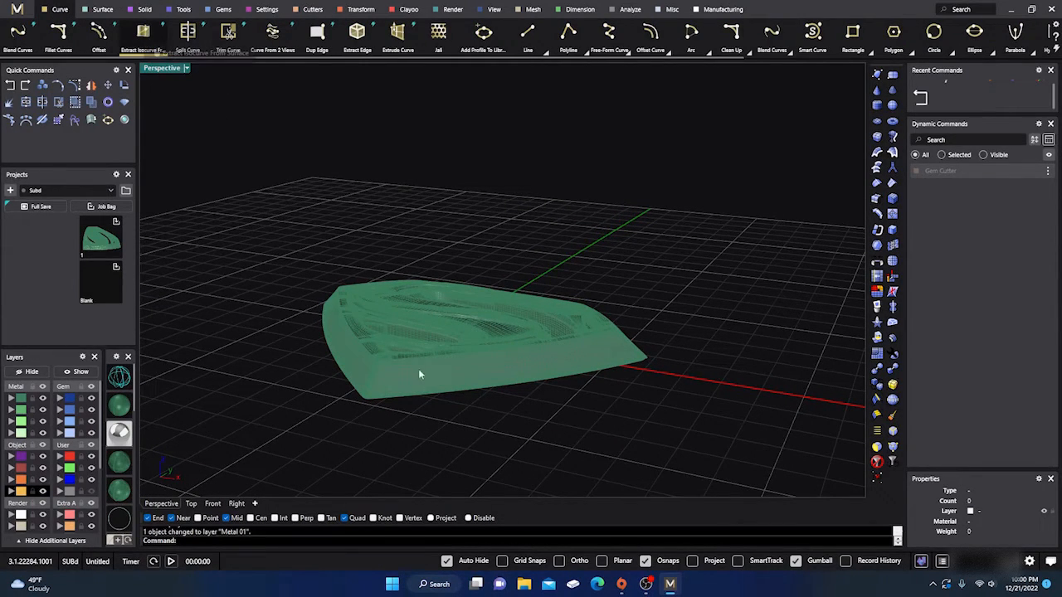
pyautogui.scroll(3, 415, 374)
pyautogui.scroll(2, 406, 381)
pyautogui.click(144, 38)
pyautogui.click(390, 378)
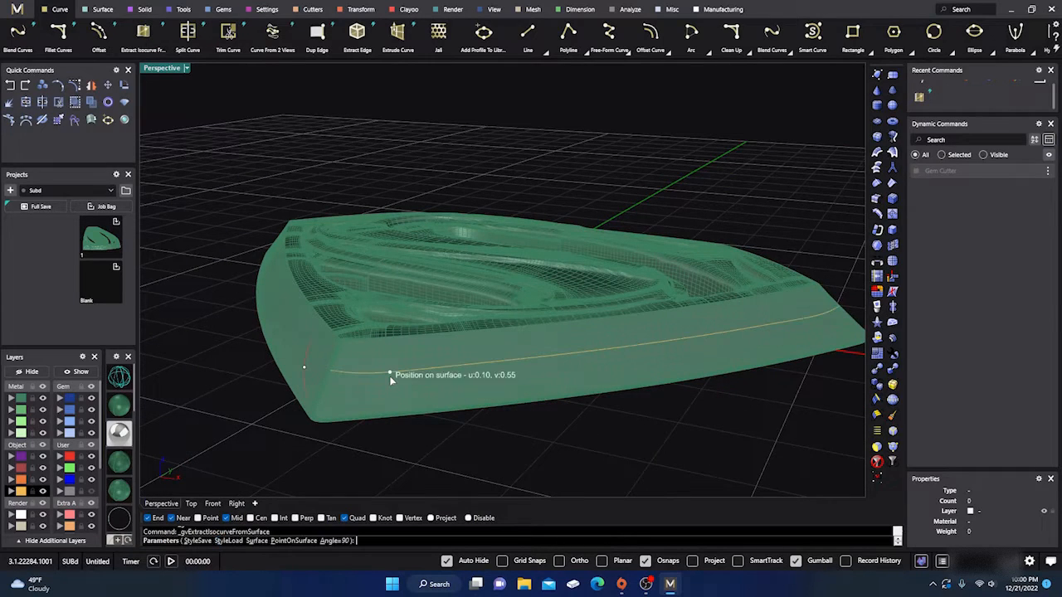
pyautogui.rightClick(434, 440)
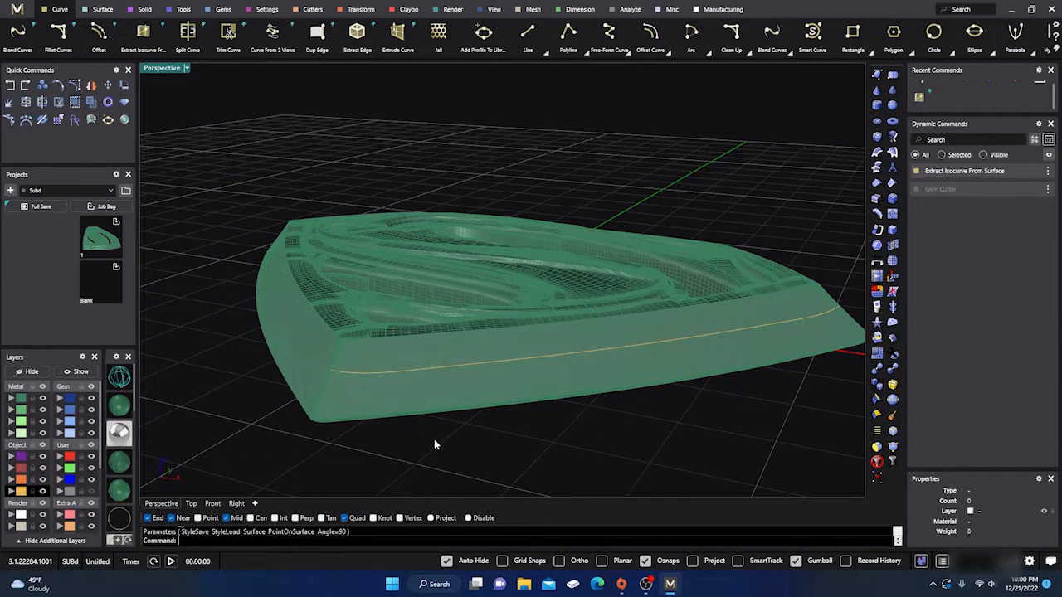
# - Start Gem On Curve along the extracted isocurve, with the emblem polysurface as the target object
pyautogui.click(452, 371)
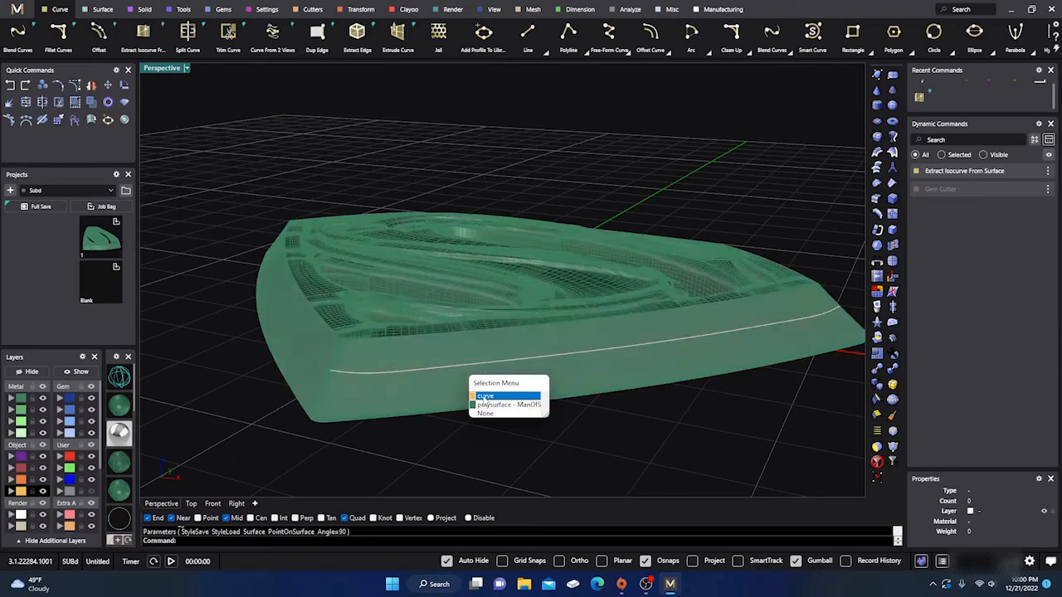
pyautogui.click(486, 394)
pyautogui.click(221, 10)
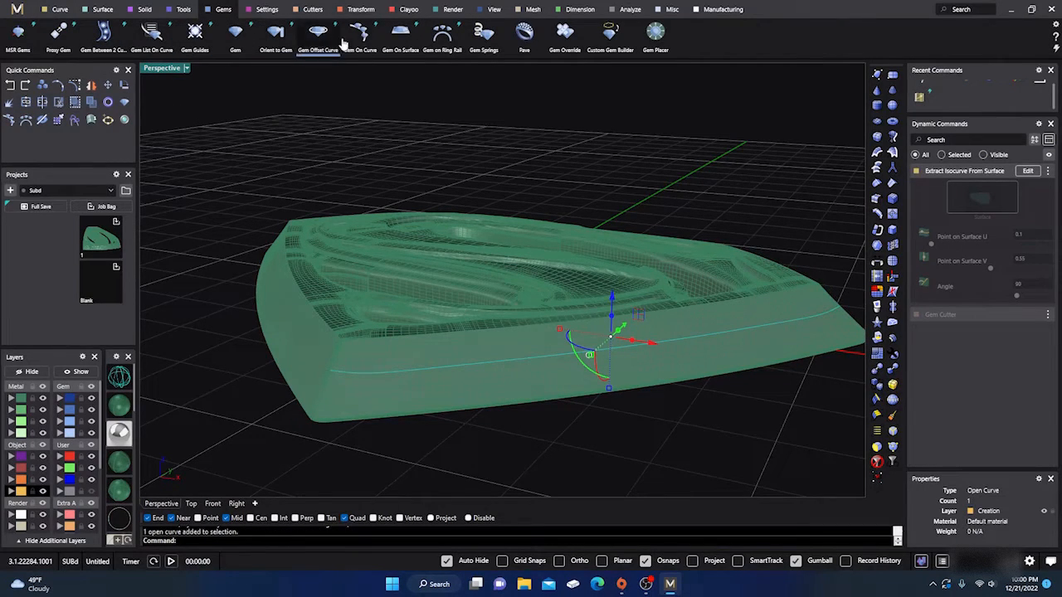
pyautogui.click(360, 34)
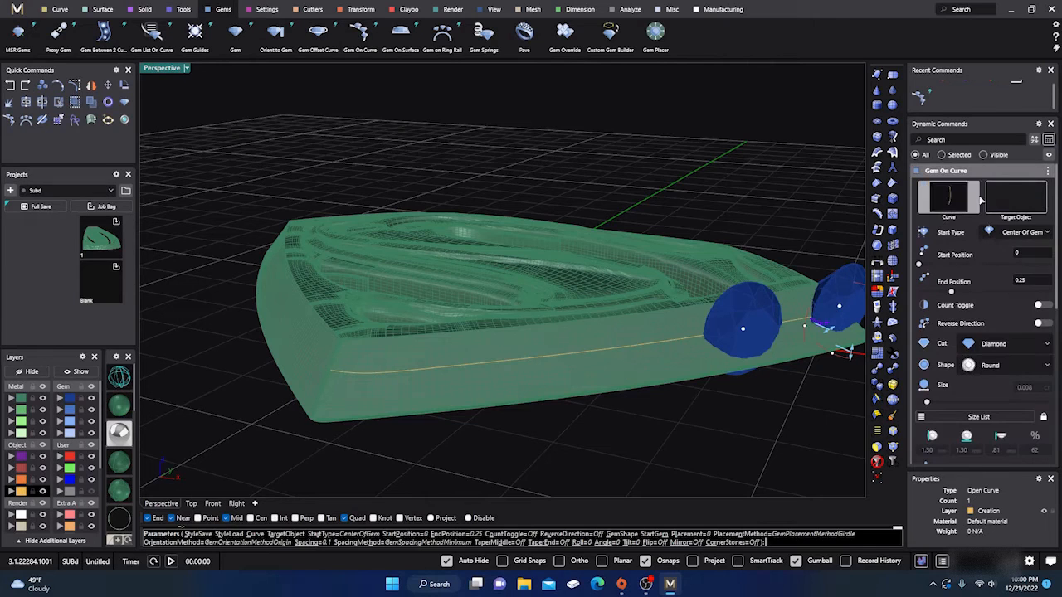
pyautogui.click(1035, 206)
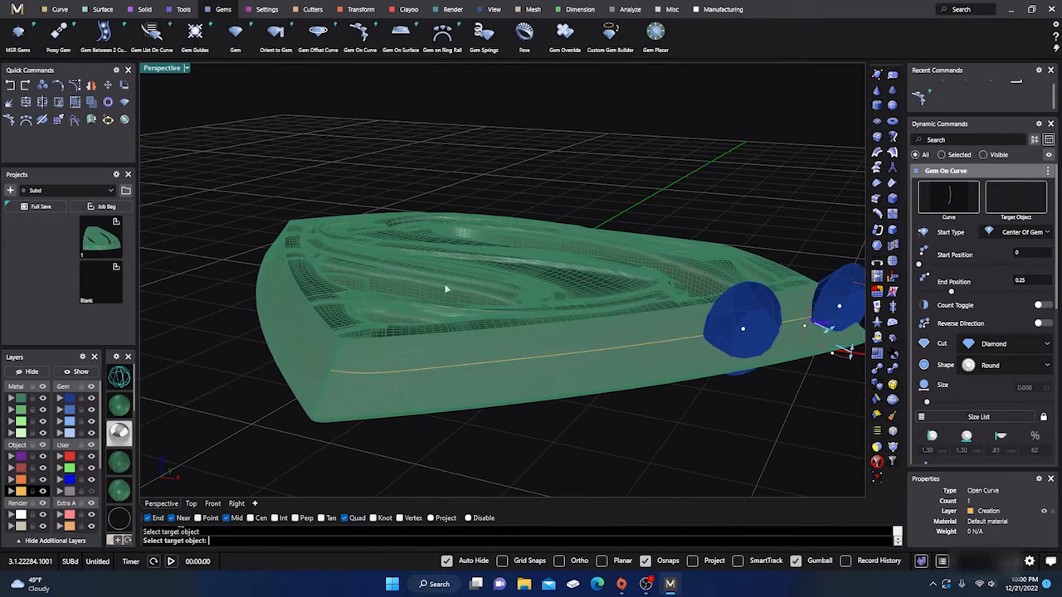
pyautogui.click(406, 290)
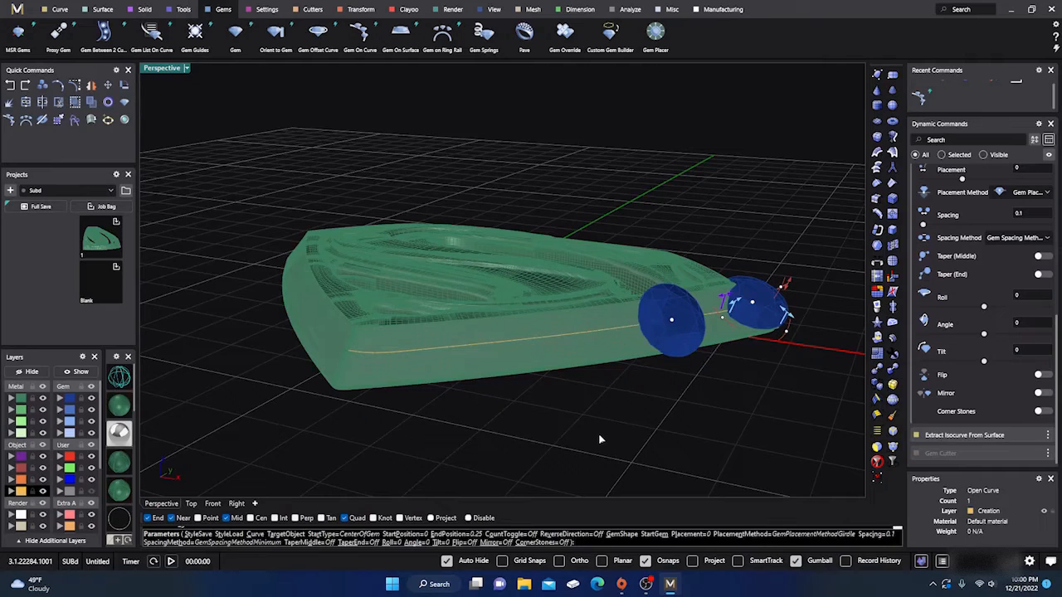
# - Extend the gem row along the side wall, with the end position at about 0.95 and the start position at 0.05
pyautogui.moveTo(598, 433); pyautogui.dragTo(545, 420, button='right')
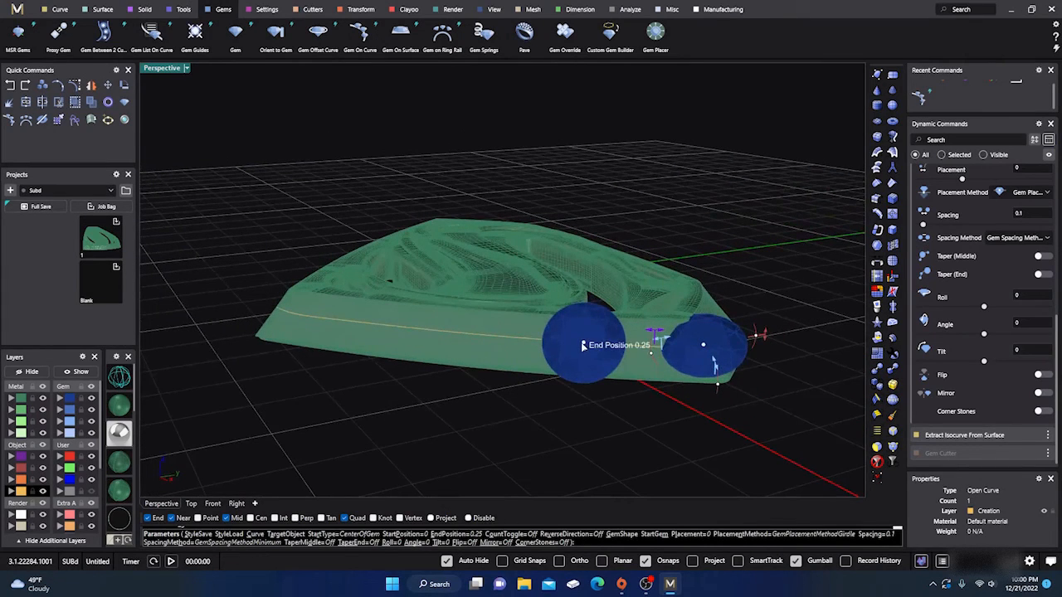
pyautogui.moveTo(433, 343); pyautogui.dragTo(325, 325)
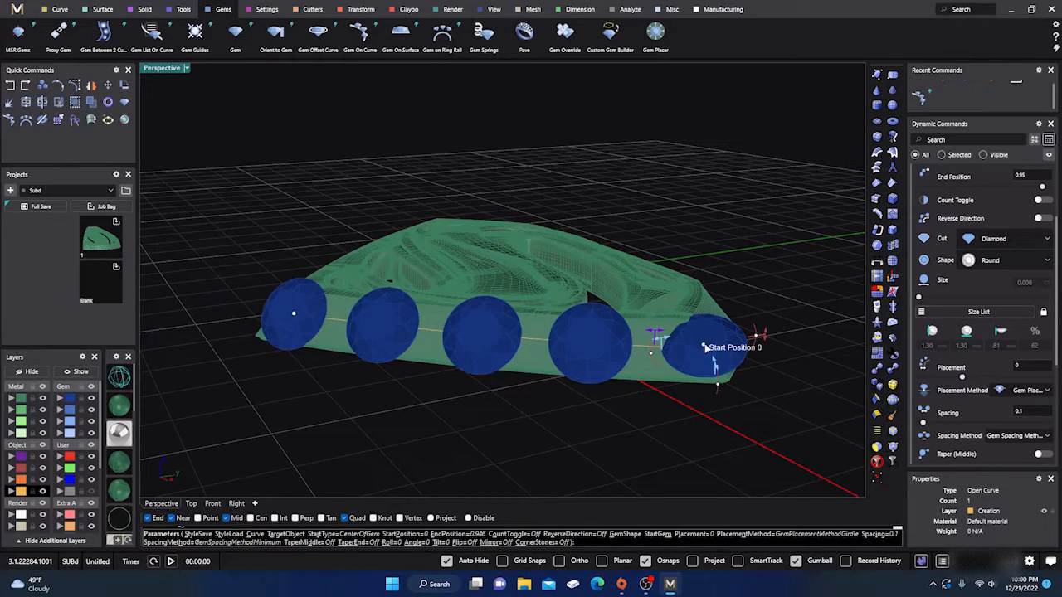
pyautogui.moveTo(704, 347); pyautogui.dragTo(674, 347)
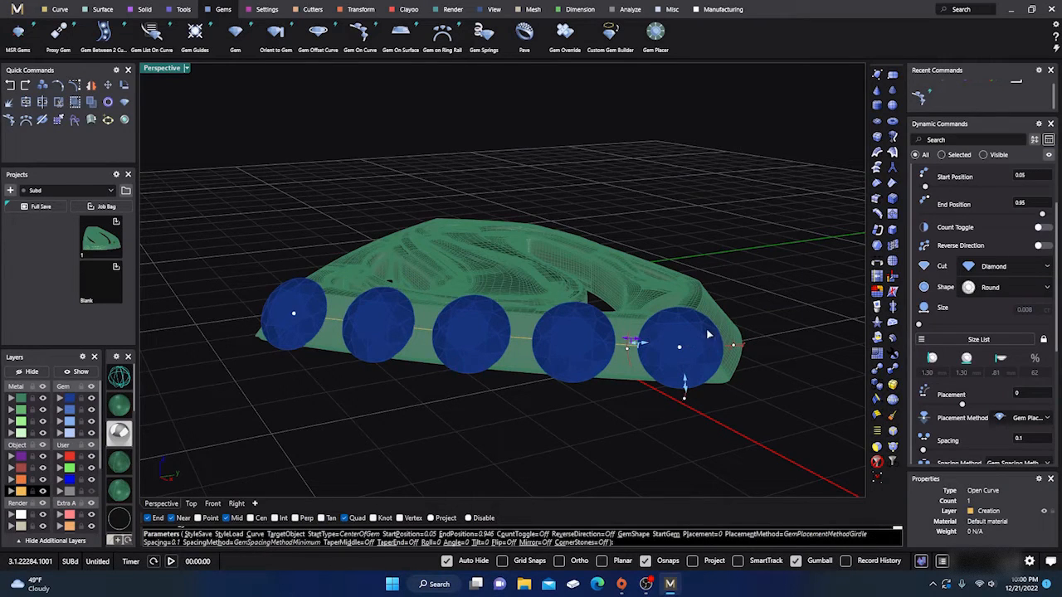
# - Set the gems to the 0.002 ct, 0.80 mm size and shorten the row to an end position of about 0.90
pyautogui.scroll(2, 998, 279)
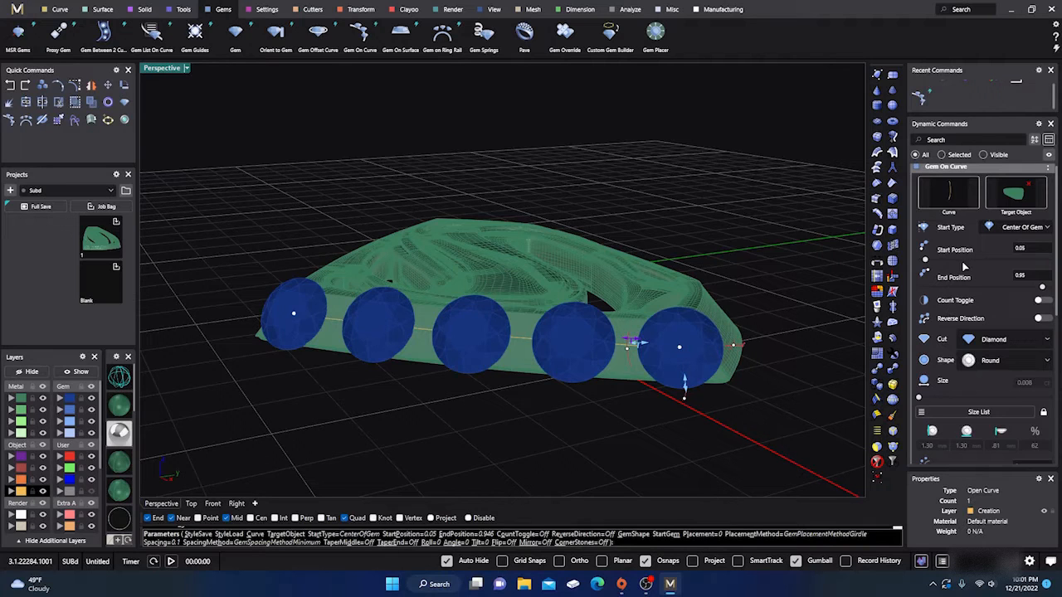
pyautogui.scroll(-2, 964, 266)
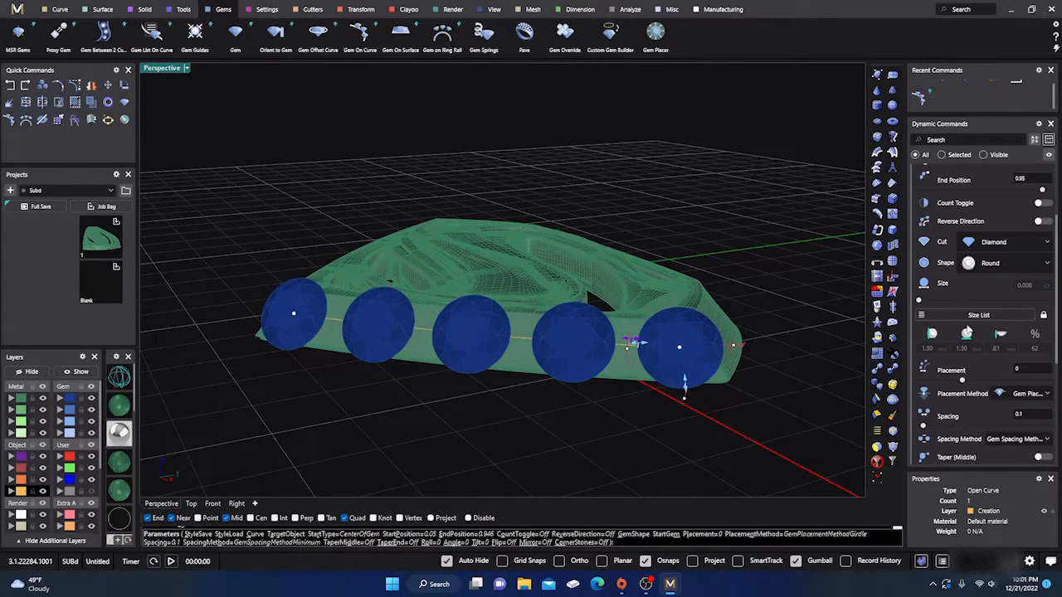
pyautogui.click(976, 315)
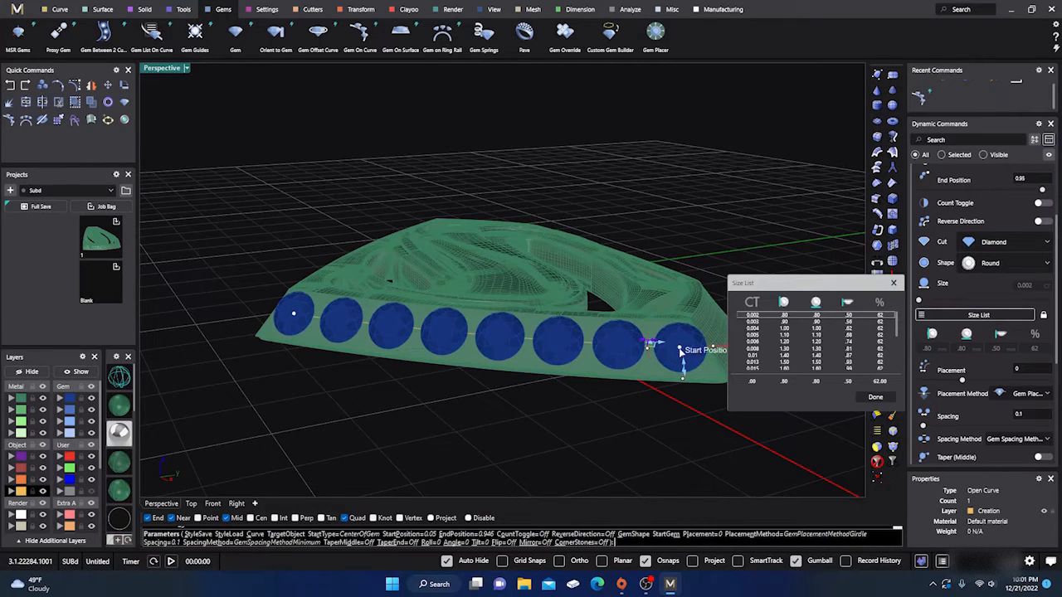
pyautogui.scroll(1, 951, 218)
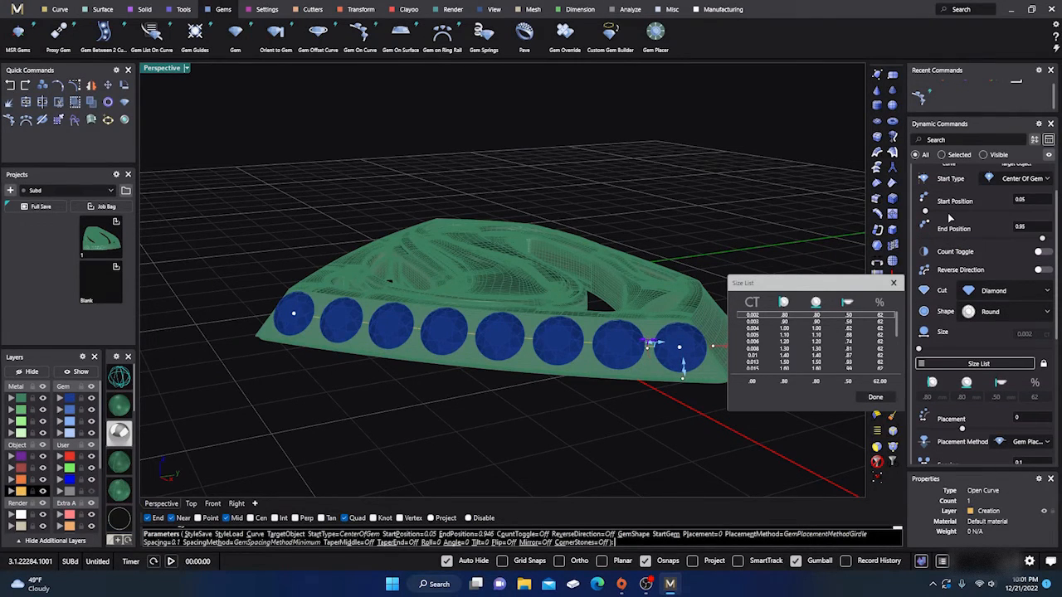
pyautogui.moveTo(581, 407); pyautogui.dragTo(624, 400, button='right')
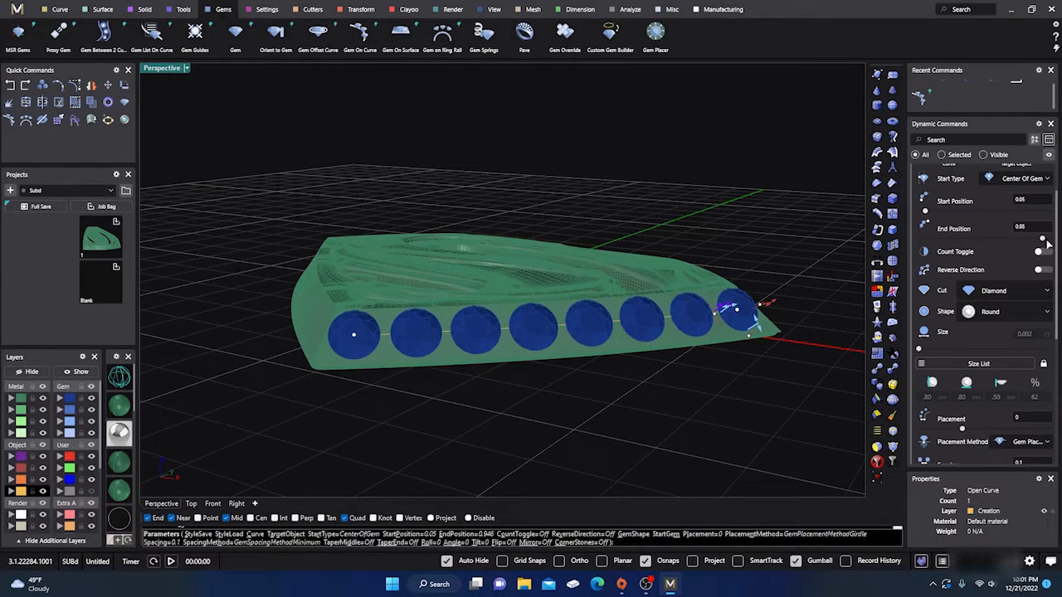
pyautogui.moveTo(1042, 238); pyautogui.dragTo(1037, 238)
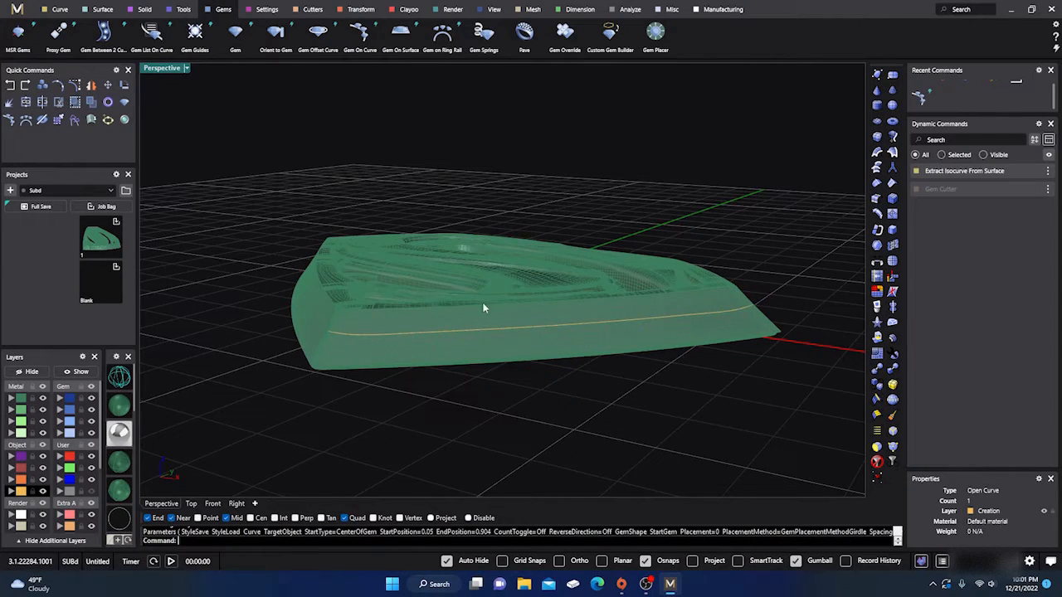
# - Delete the extracted isocurve that runs along the emblem's front side wall
pyautogui.moveTo(484, 304); pyautogui.dragTo(489, 332, button='right')
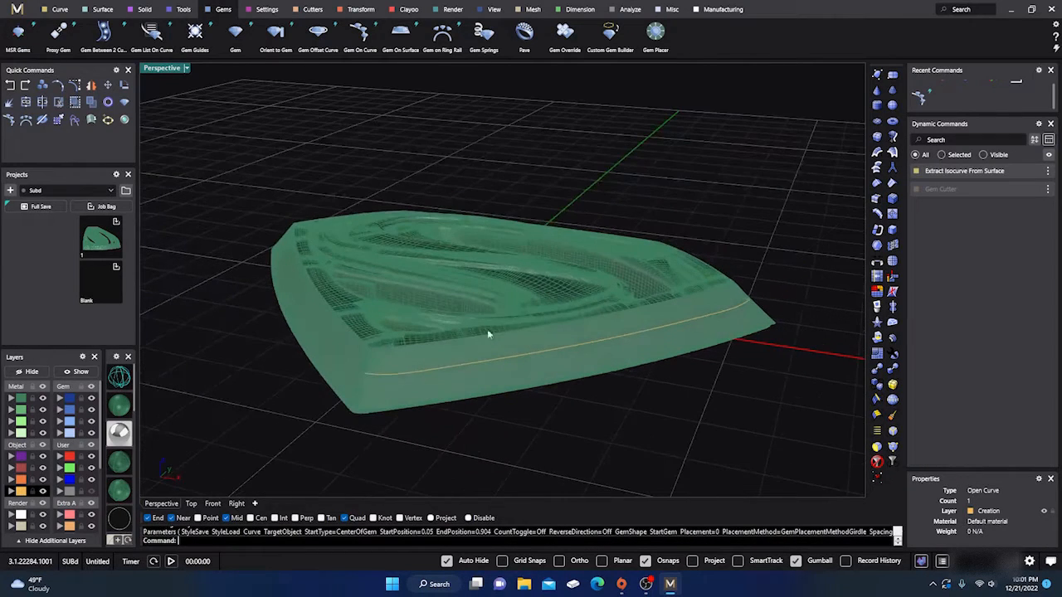
pyautogui.click(21, 493)
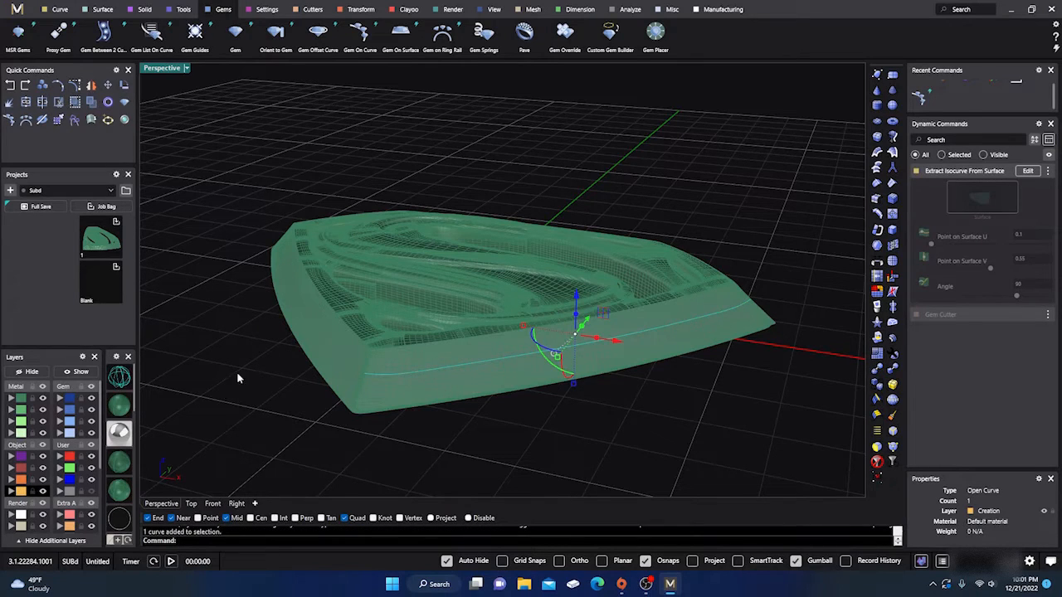
pyautogui.keyDown('shift'); pyautogui.click(473, 317); pyautogui.keyUp('shift')
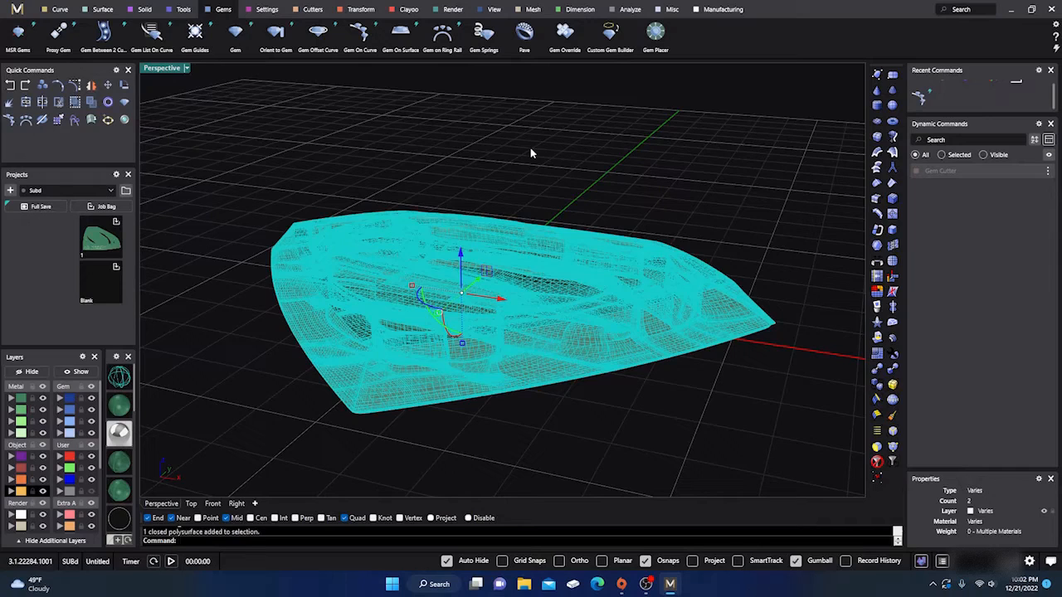
pyautogui.write('ReduceMesh')
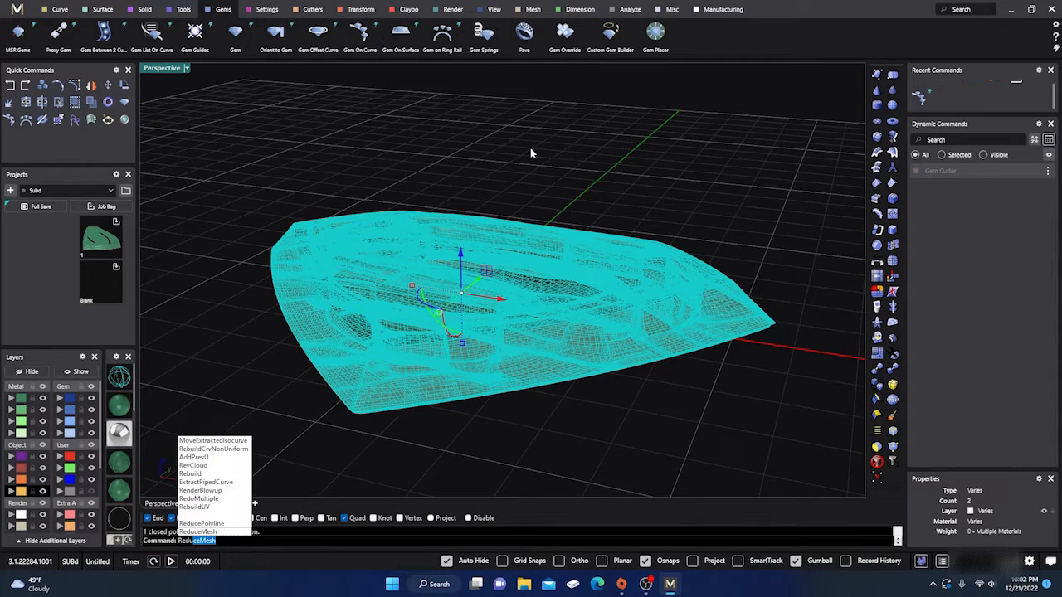
pyautogui.press('Return')
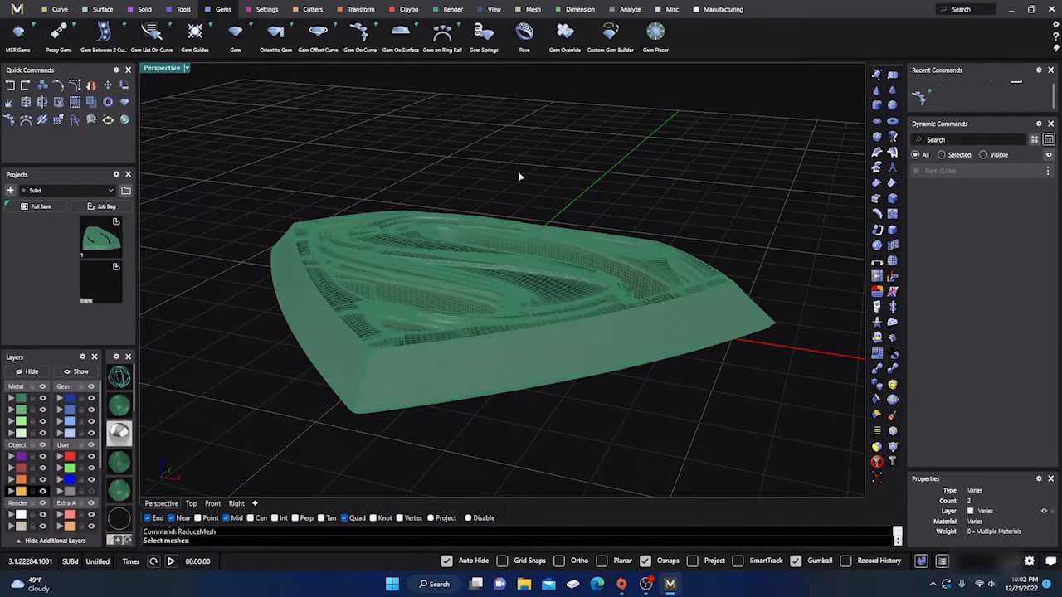
pyautogui.press('Escape')
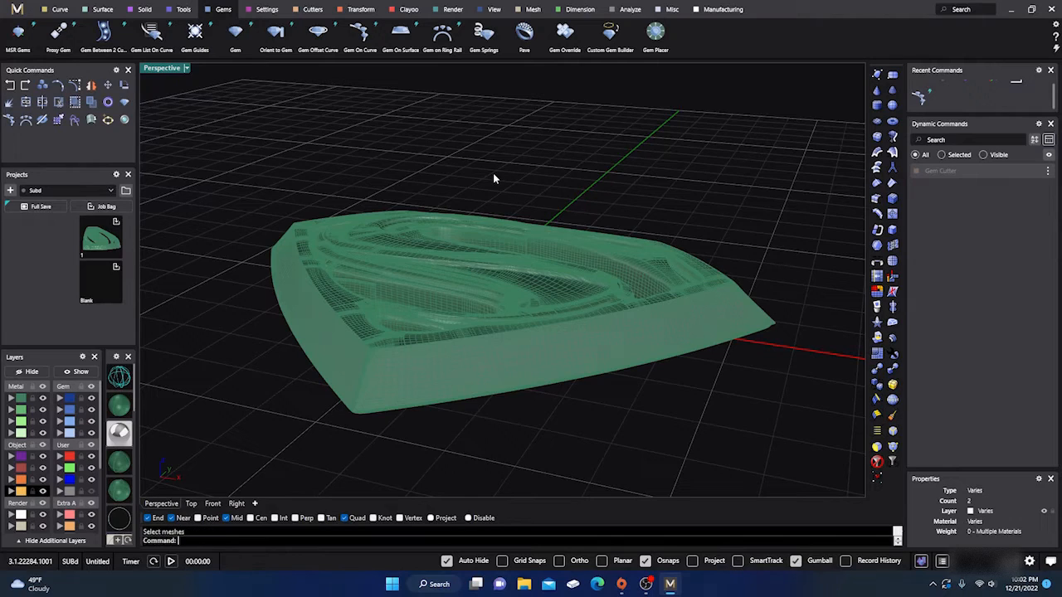
# - Examine the emblem polysurface's raised S, cutouts, side walls and isocurve layout up close and from several angles
pyautogui.moveTo(493, 264); pyautogui.dragTo(514, 329, button='right')
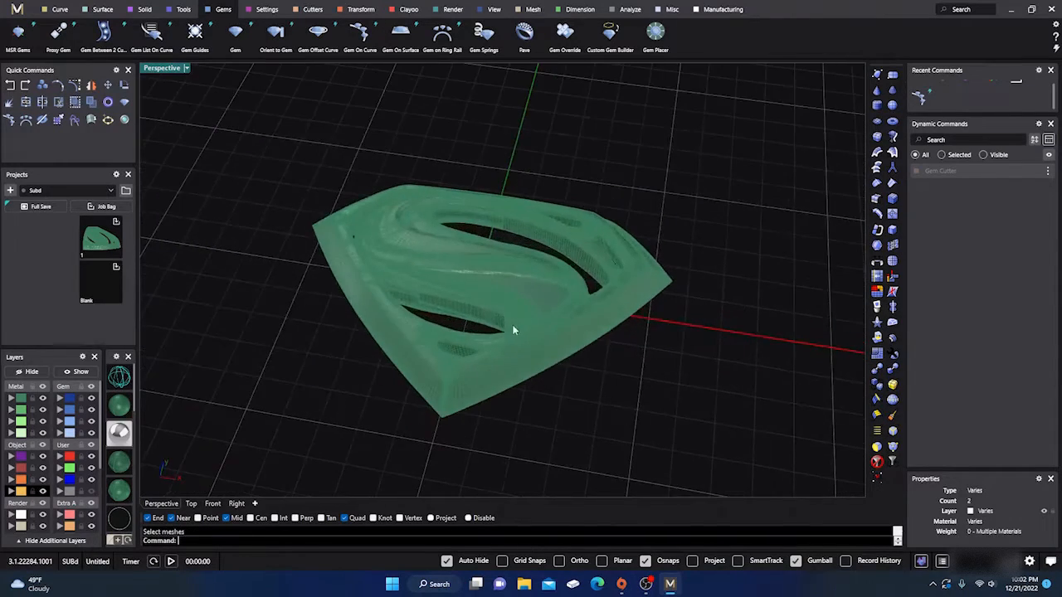
pyautogui.scroll(5, 496, 285)
pyautogui.moveTo(503, 290); pyautogui.dragTo(381, 226, button='right')
pyautogui.scroll(6, 478, 235)
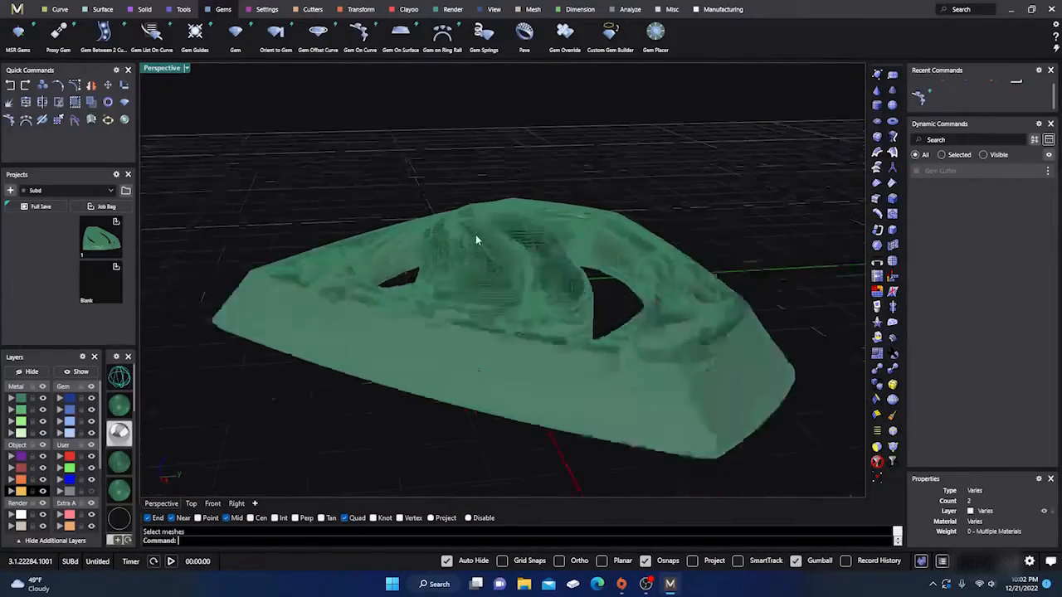
pyautogui.moveTo(529, 275); pyautogui.dragTo(498, 257, button='right')
pyautogui.scroll(-6, 525, 280)
pyautogui.scroll(5, 497, 256)
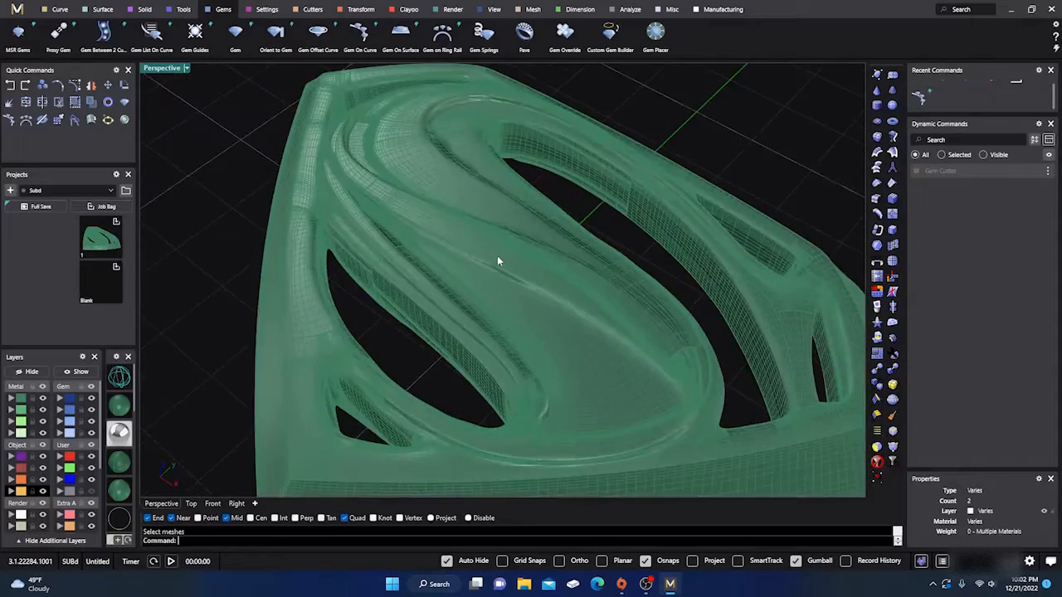
pyautogui.scroll(-5, 498, 256)
pyautogui.moveTo(543, 294); pyautogui.dragTo(507, 378, button='right')
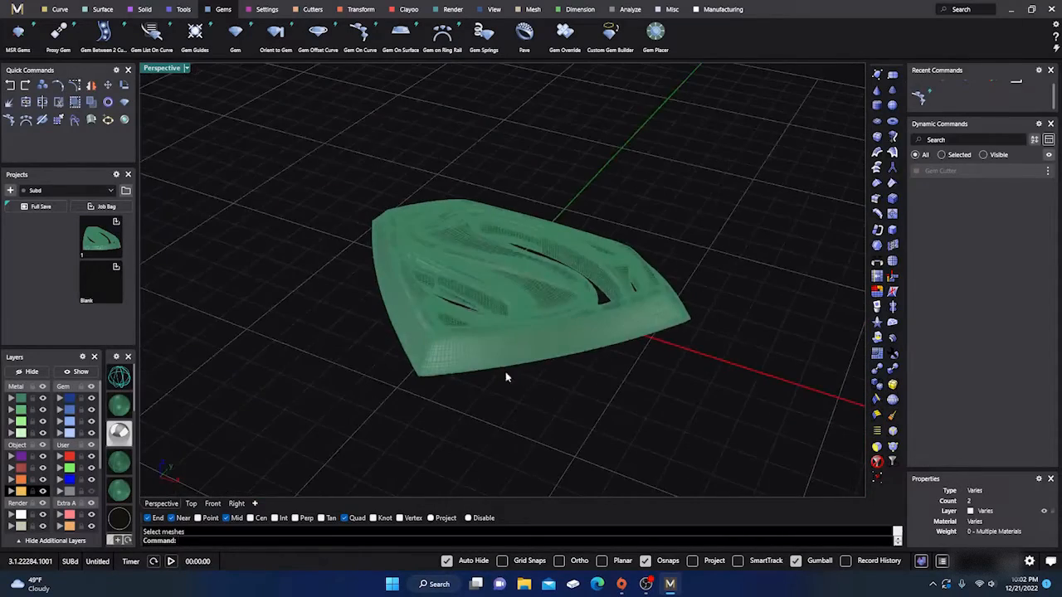
pyautogui.scroll(5, 498, 365)
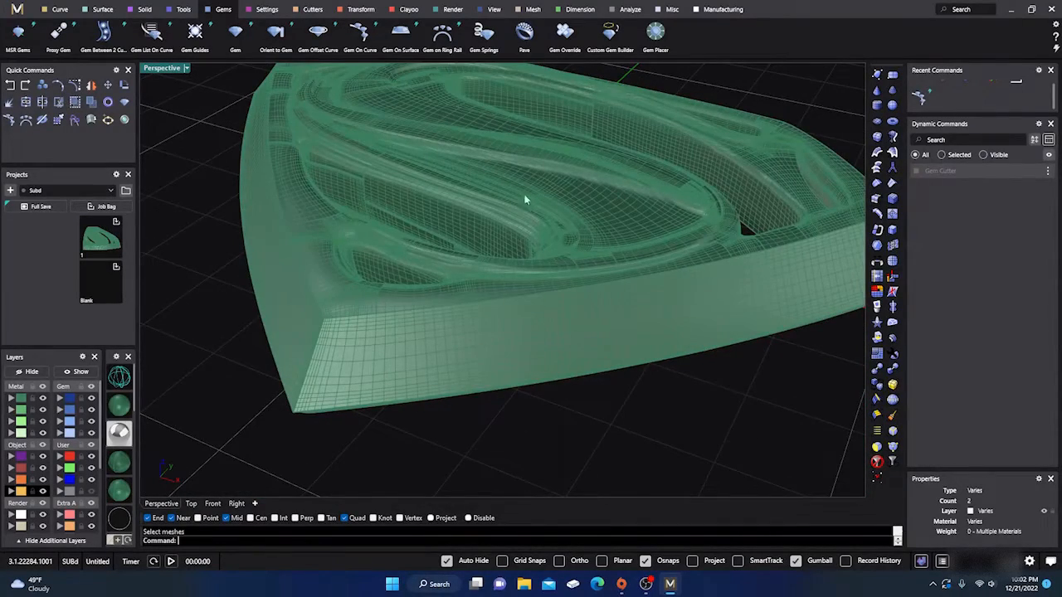
pyautogui.scroll(-5, 497, 254)
pyautogui.moveTo(498, 254); pyautogui.dragTo(553, 320, button='right')
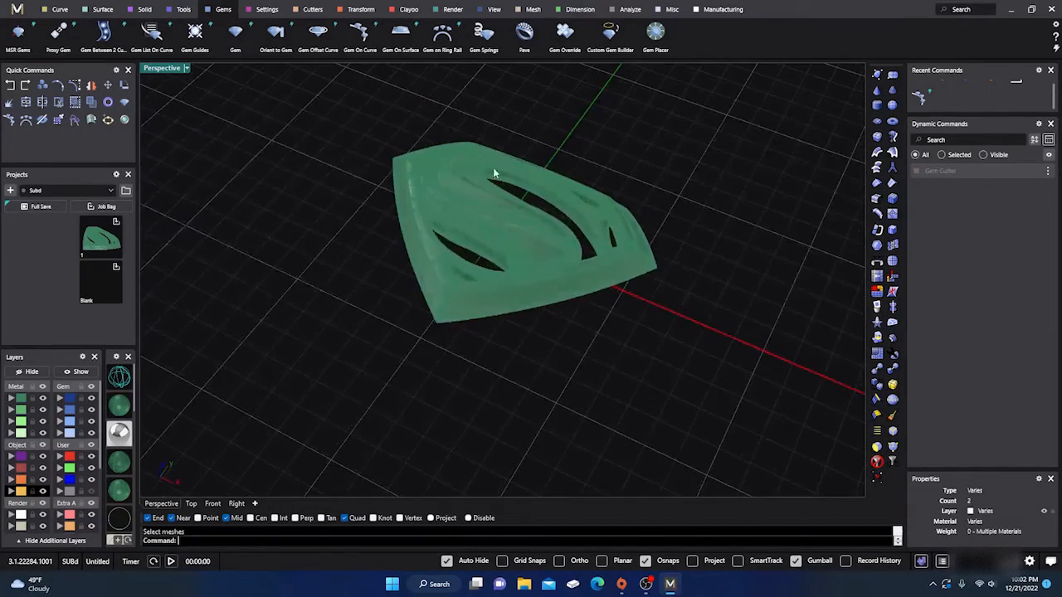
pyautogui.scroll(5, 493, 170)
pyautogui.moveTo(492, 199); pyautogui.dragTo(688, 156, button='right')
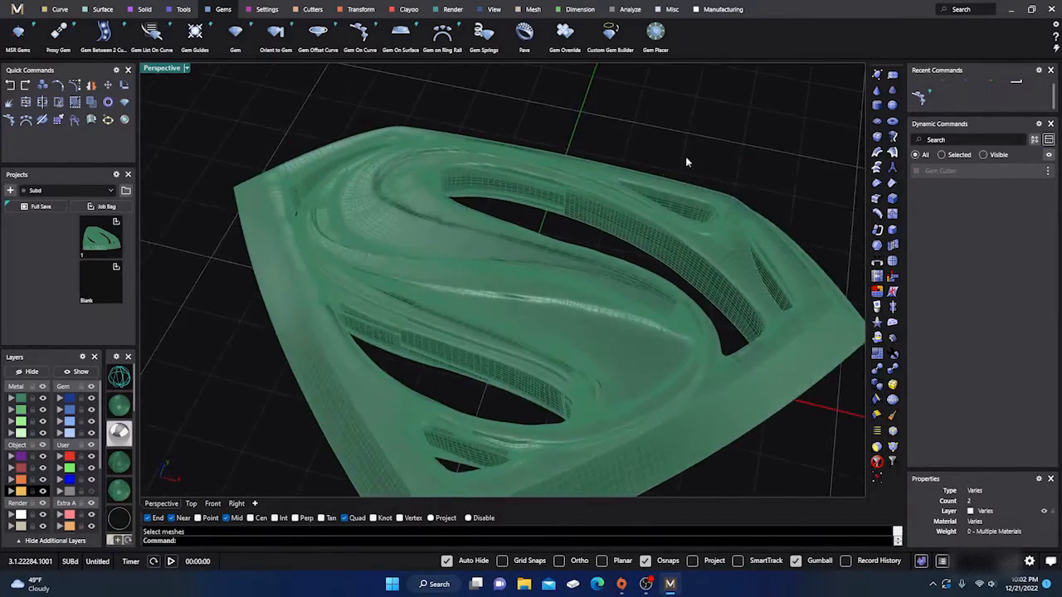
pyautogui.scroll(-2, 521, 295)
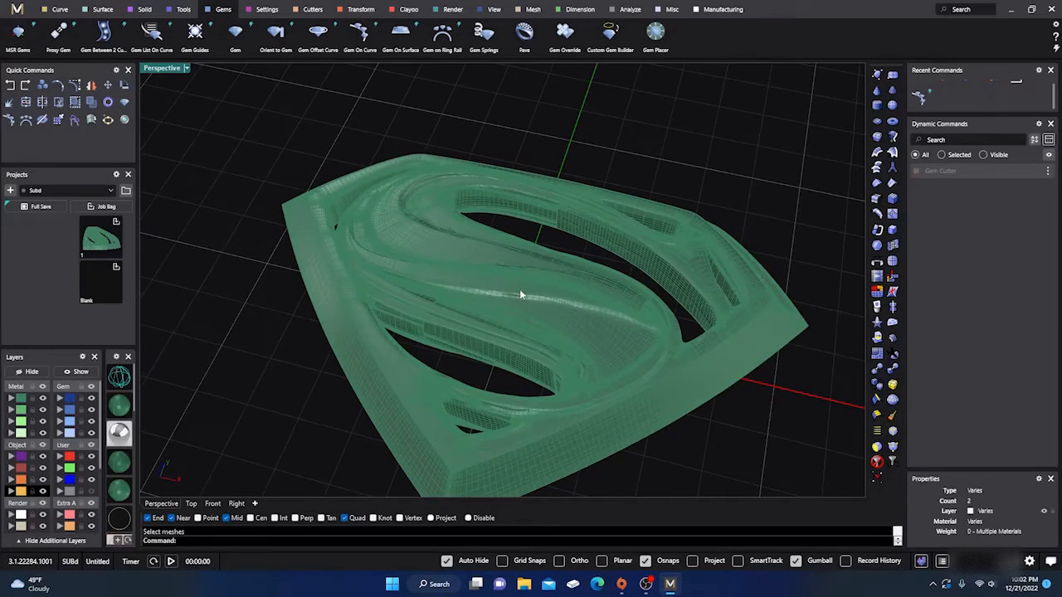
# - Delete the entire Superman emblem polysurface from the scene
pyautogui.moveTo(519, 293); pyautogui.dragTo(552, 358, button='right')
pyautogui.click(512, 284)
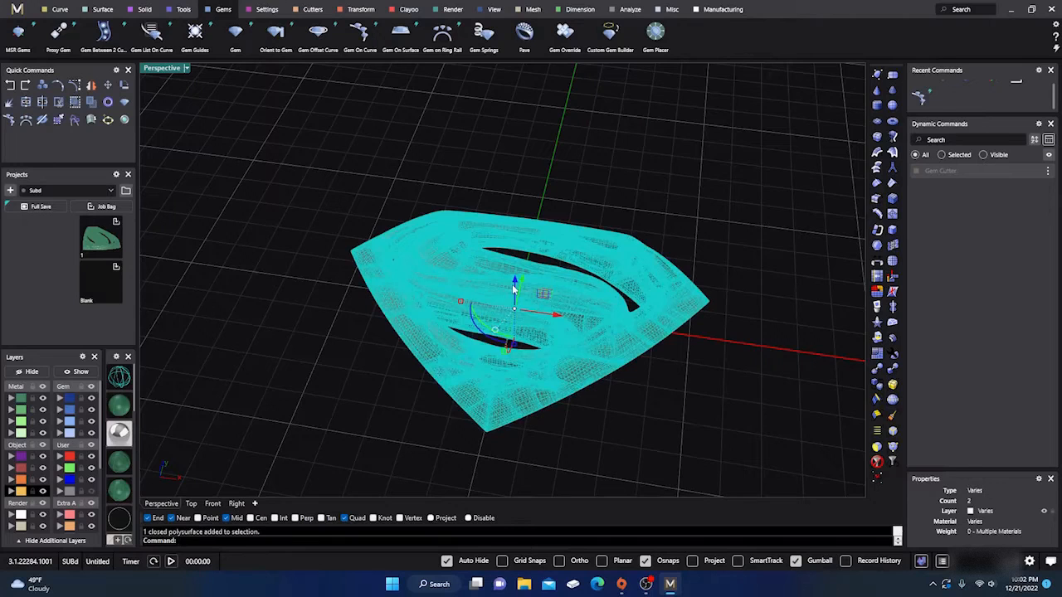
pyautogui.press('Delete')
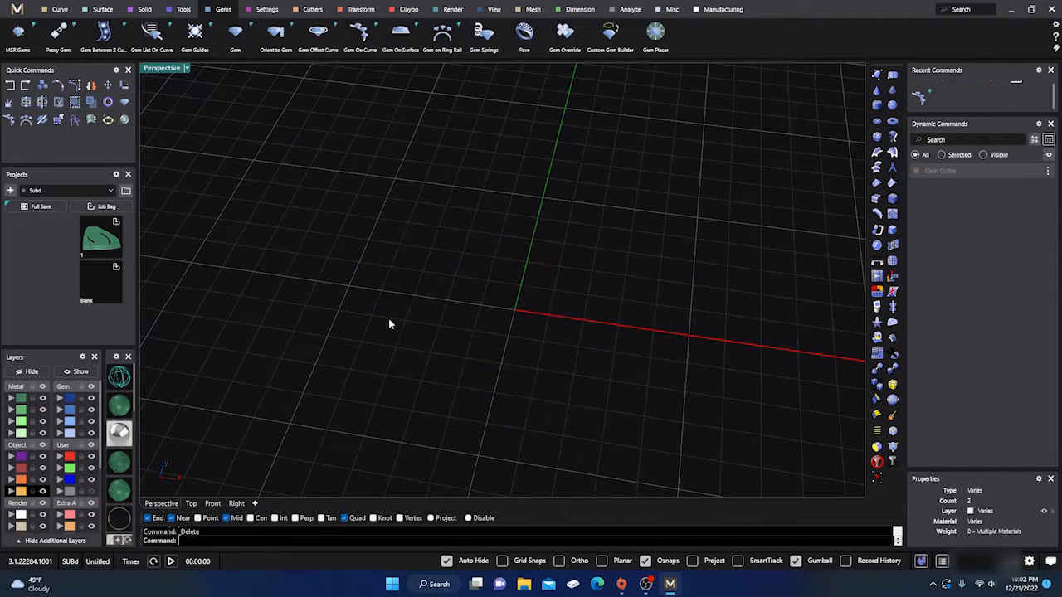
pyautogui.moveTo(390, 296); pyautogui.dragTo(455, 319, button='right')
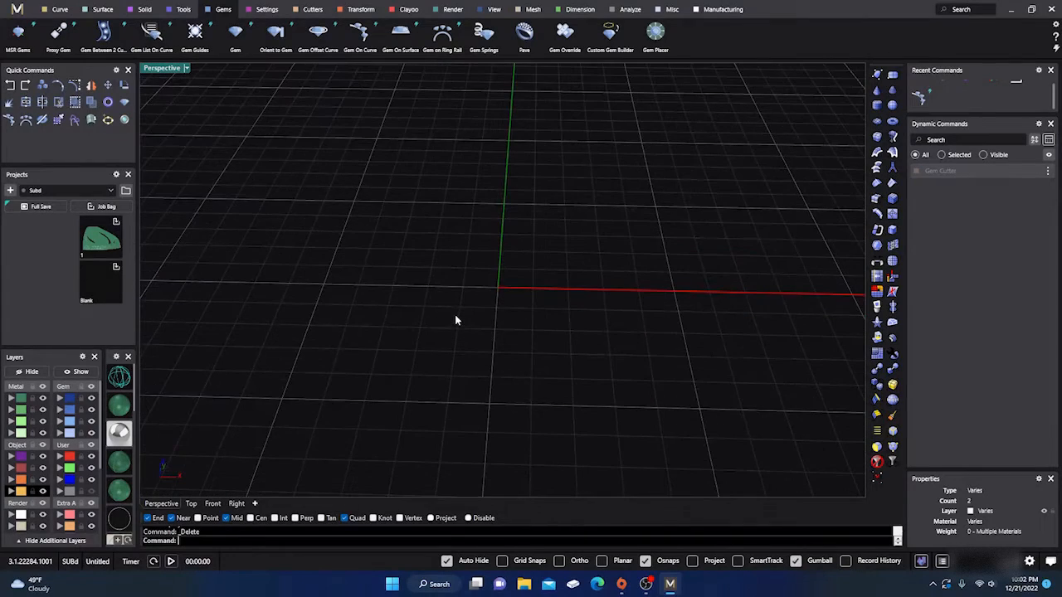